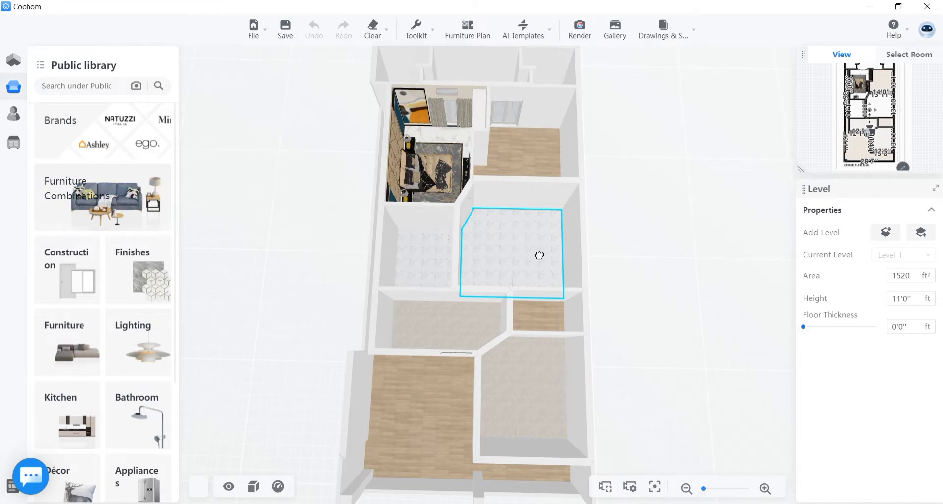
Step: Show only the living room in the 3D view and face its back wall
drag(538, 255, 545, 280)
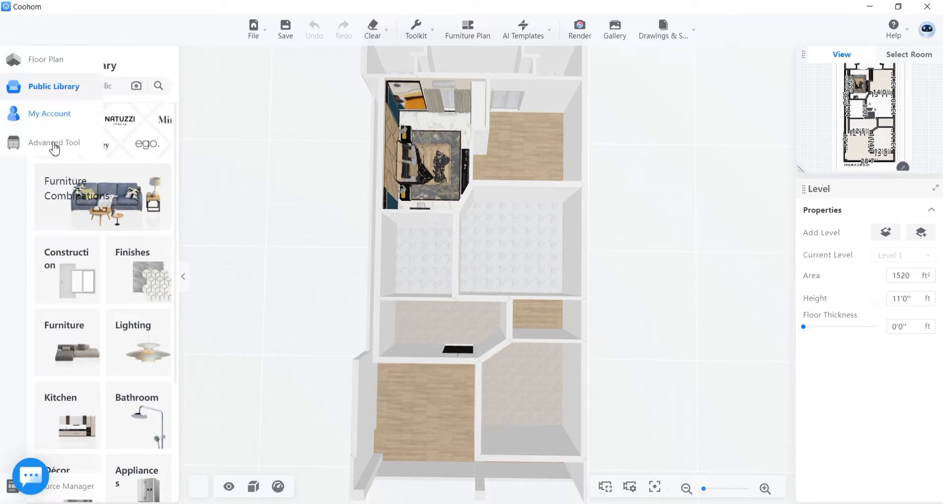
click(915, 60)
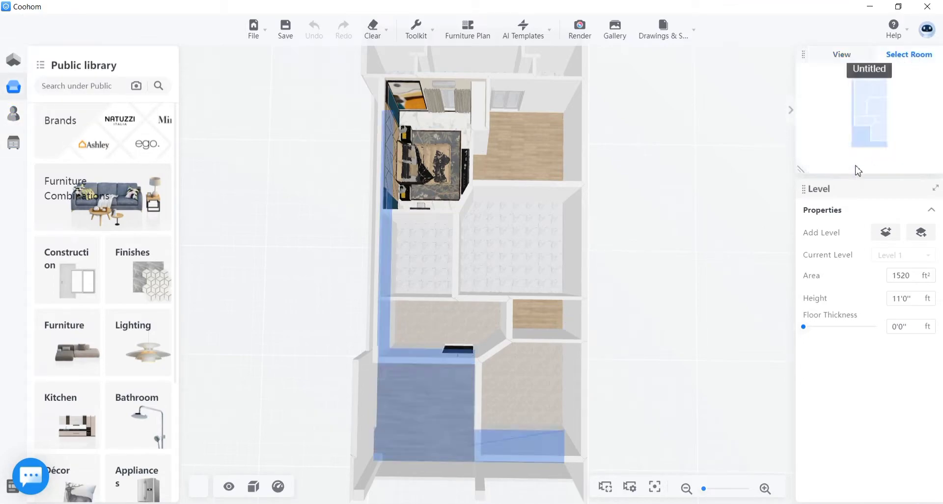
click(879, 111)
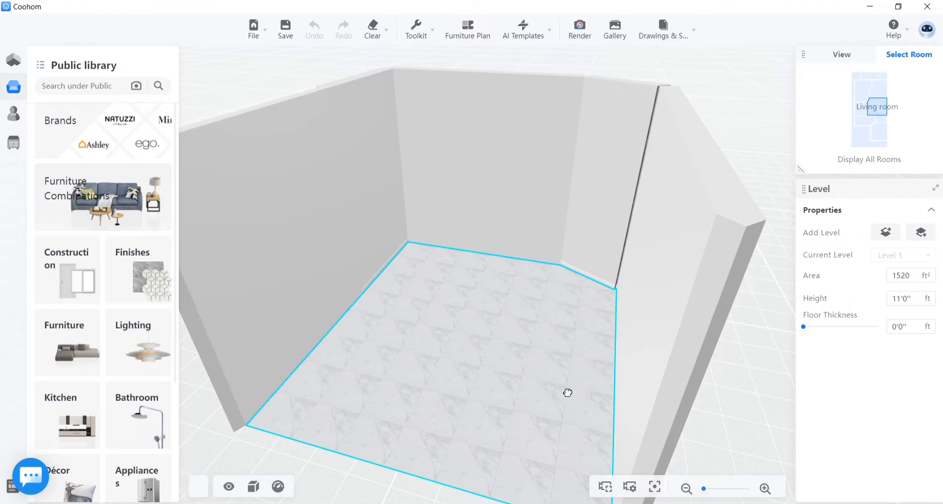
drag(568, 392, 762, 426)
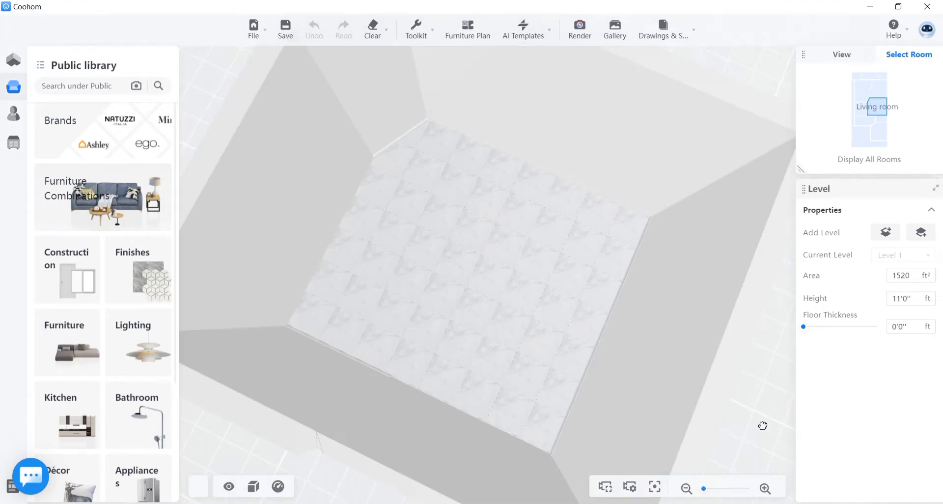
drag(358, 358, 672, 363)
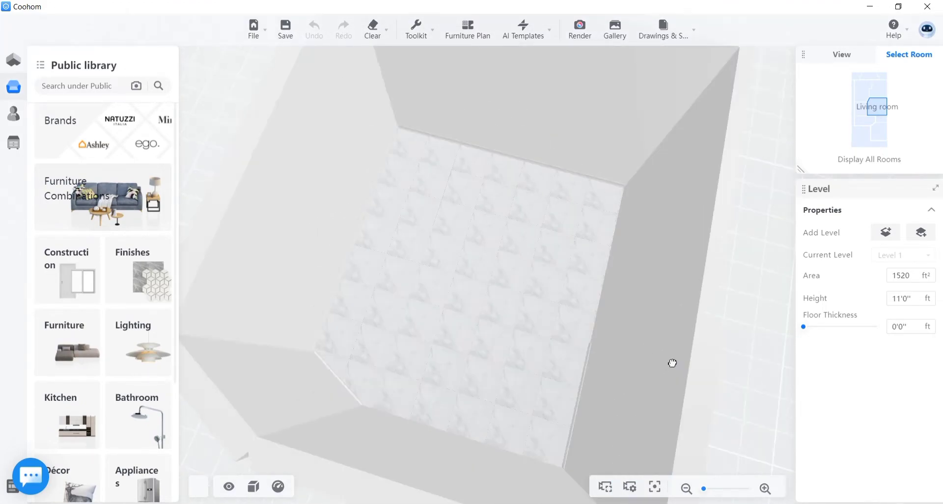
drag(337, 353, 488, 303)
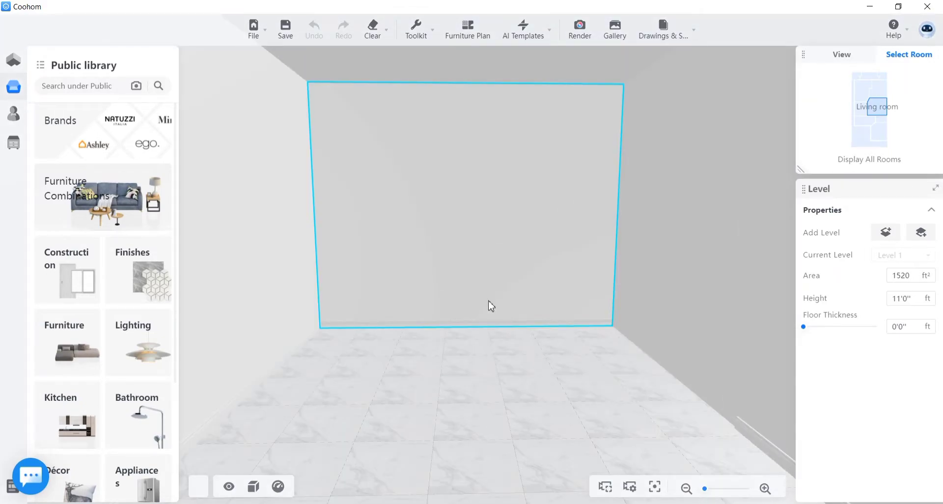
scroll(348, 355, up, 1)
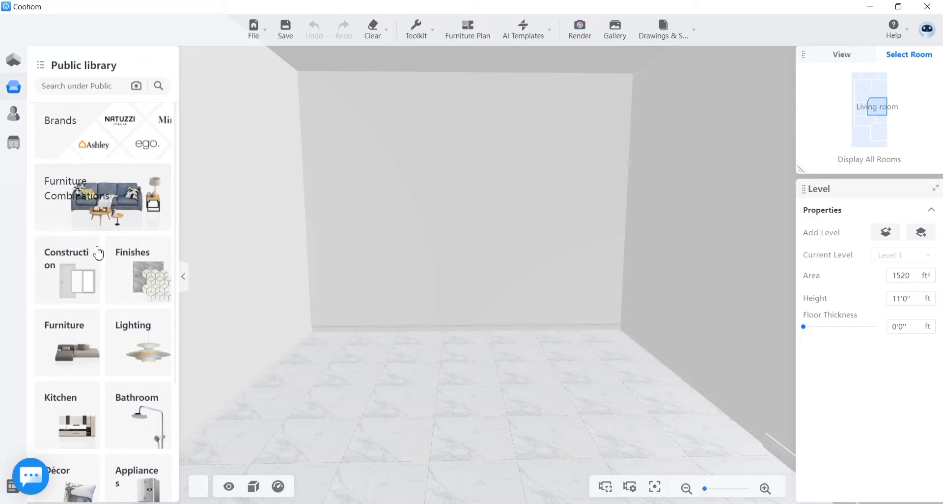
drag(431, 392, 428, 390)
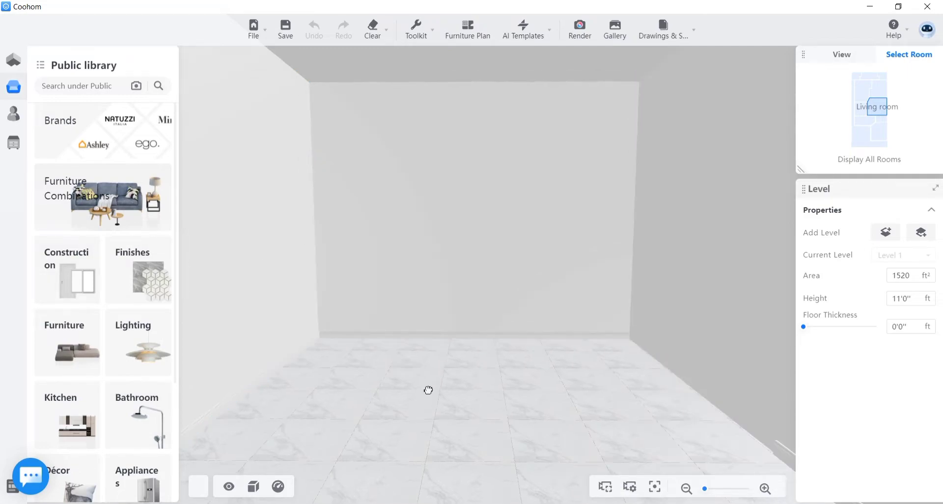
Step: Look through the public library categories and the furnisher folder in the account's favourites
click(428, 390)
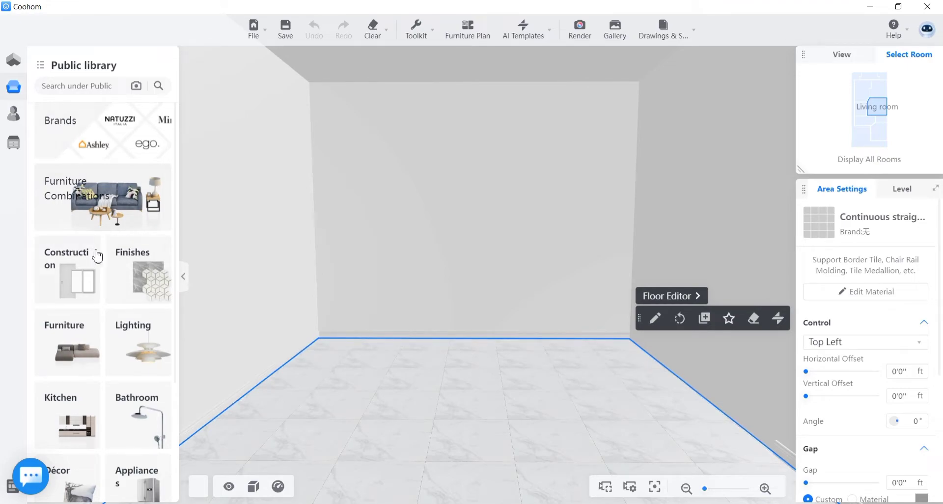
scroll(97, 326, down, 4)
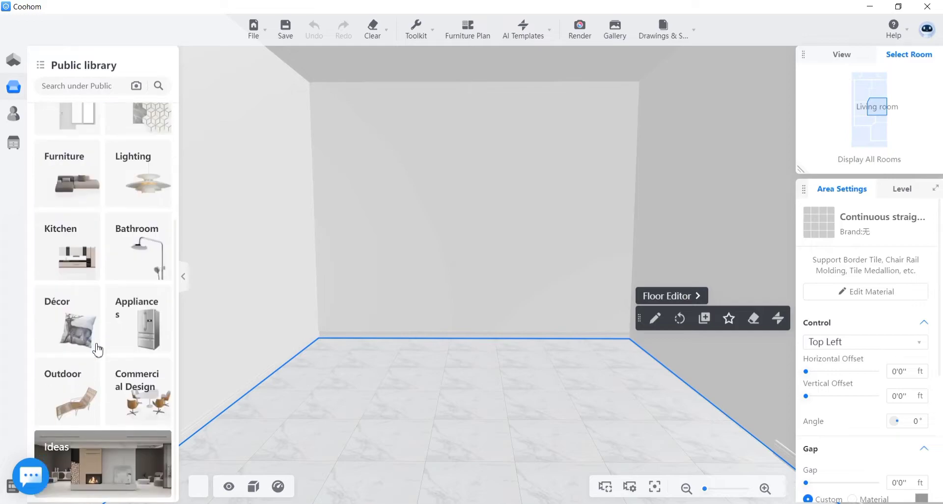
scroll(104, 339, up, 4)
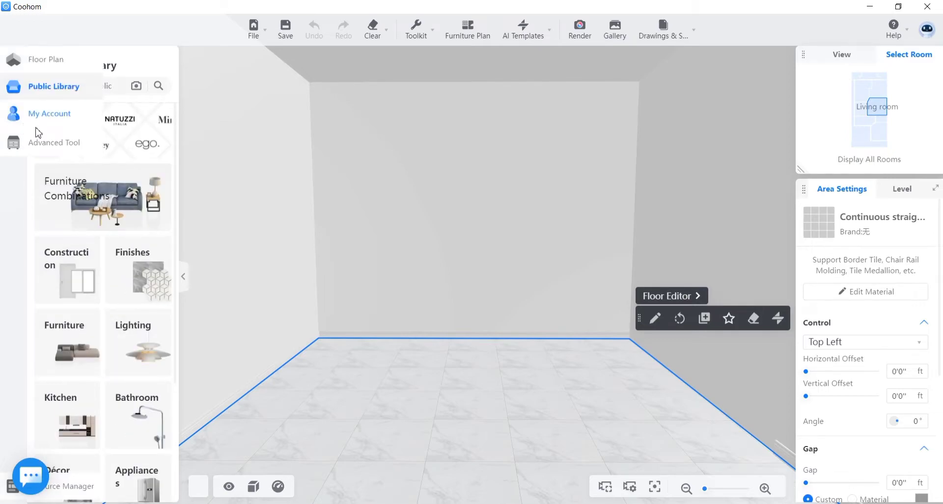
click(20, 114)
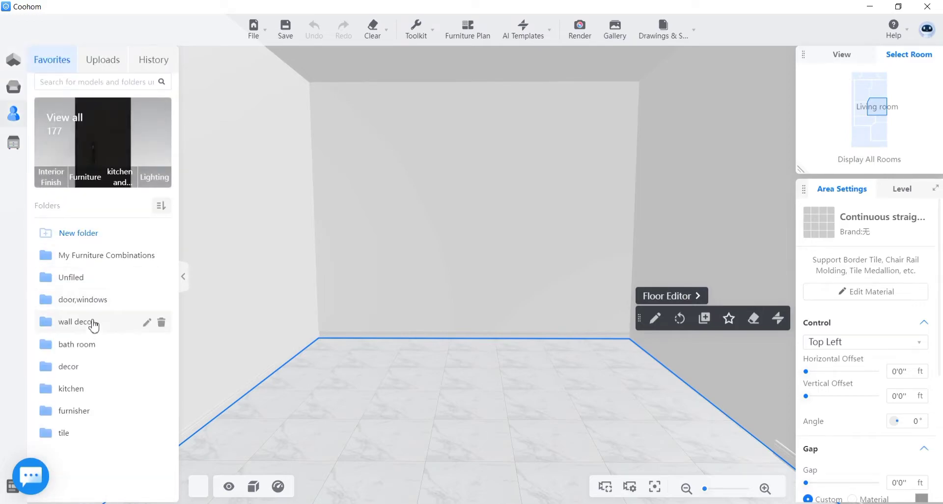
click(73, 410)
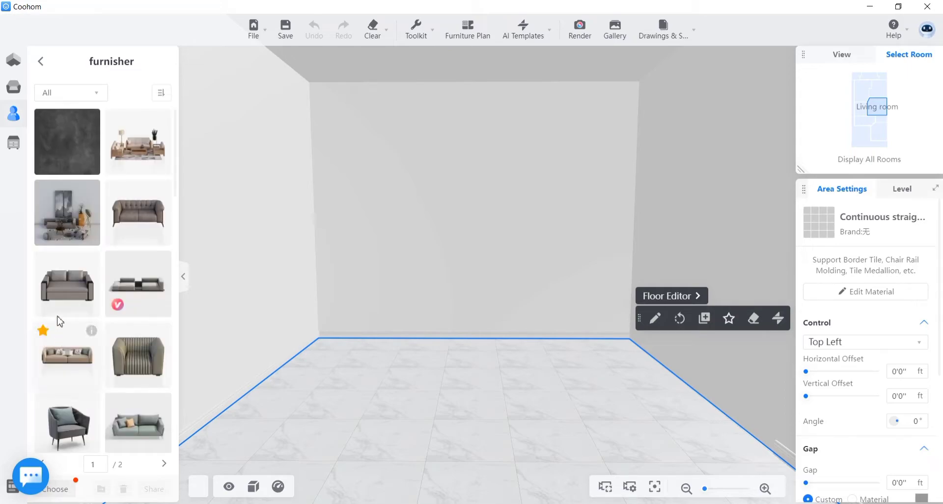
mouse_move(44, 115)
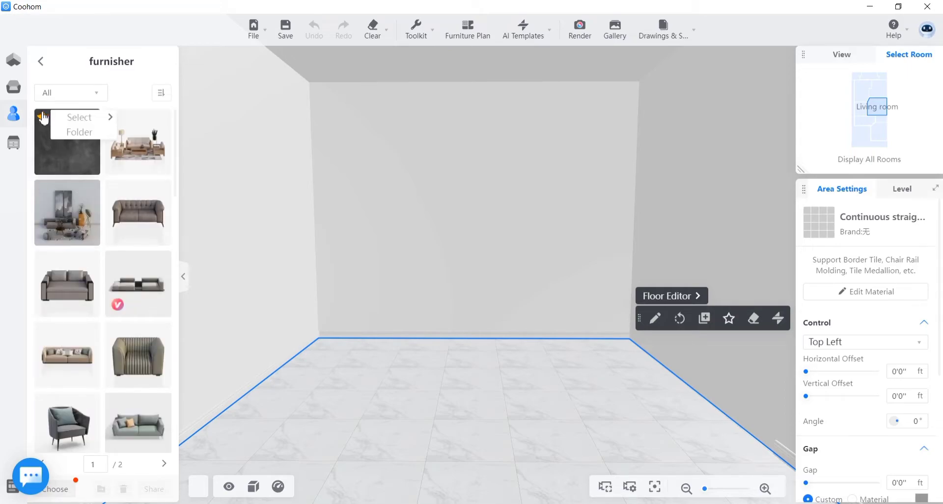
click(40, 60)
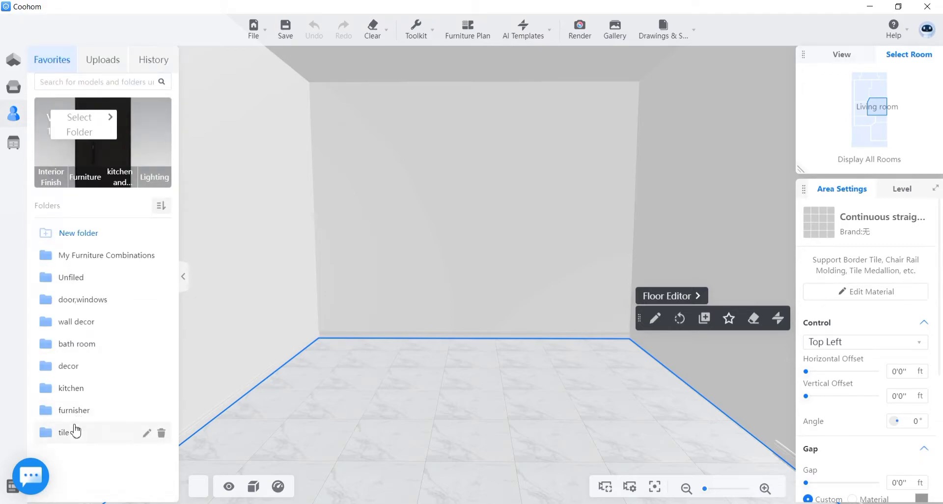
Step: Place the TV Wall 3 model from the wall decor favourites folder against the living room's back wall
click(79, 322)
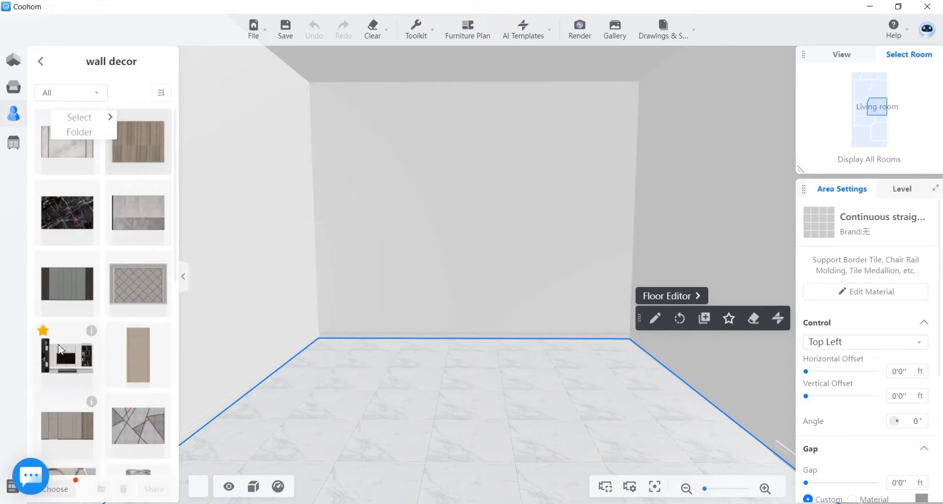
scroll(72, 337, down, 4)
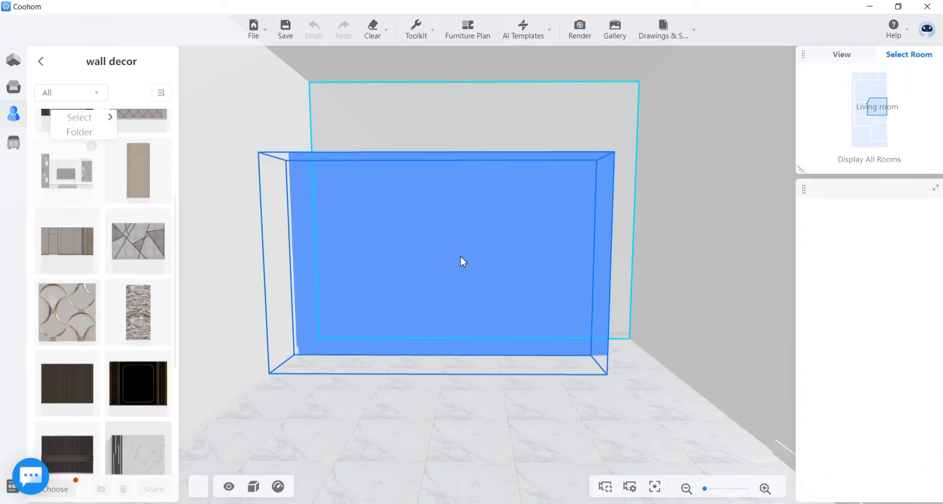
click(481, 222)
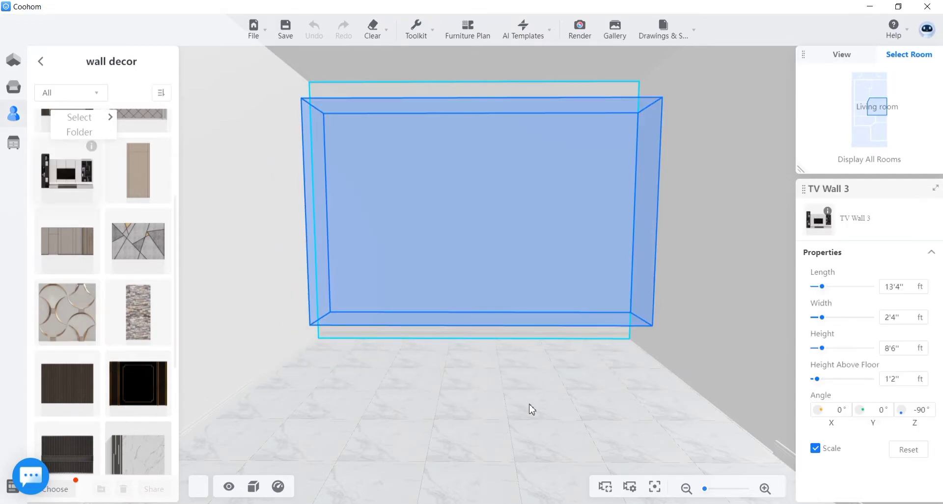
drag(541, 405, 557, 435)
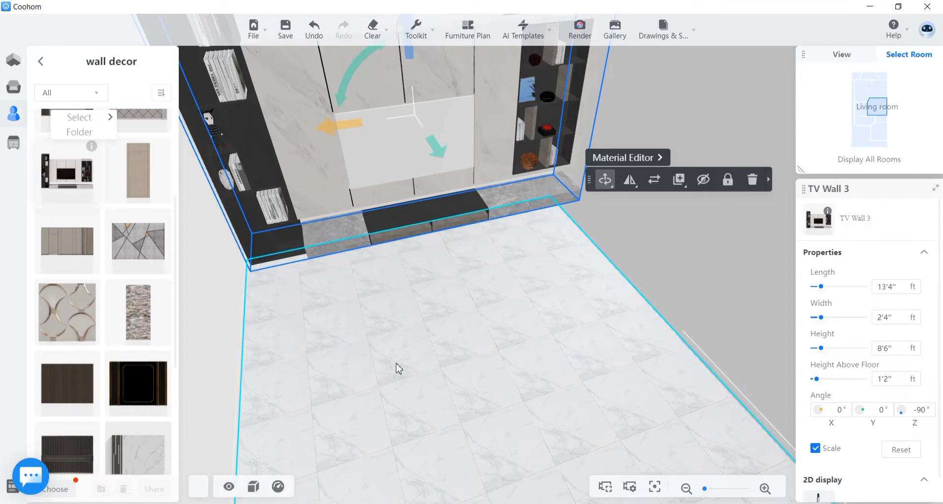
drag(398, 368, 448, 374)
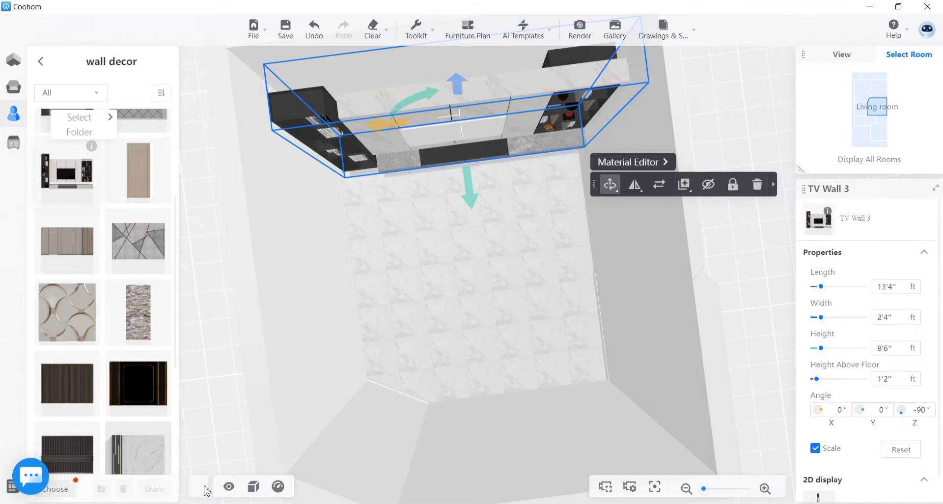
click(231, 489)
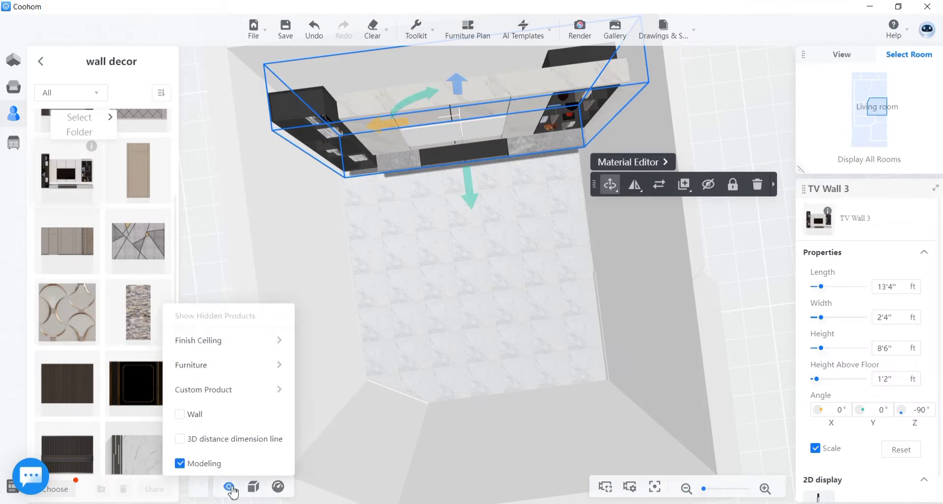
click(495, 434)
scroll(628, 278, down, 5)
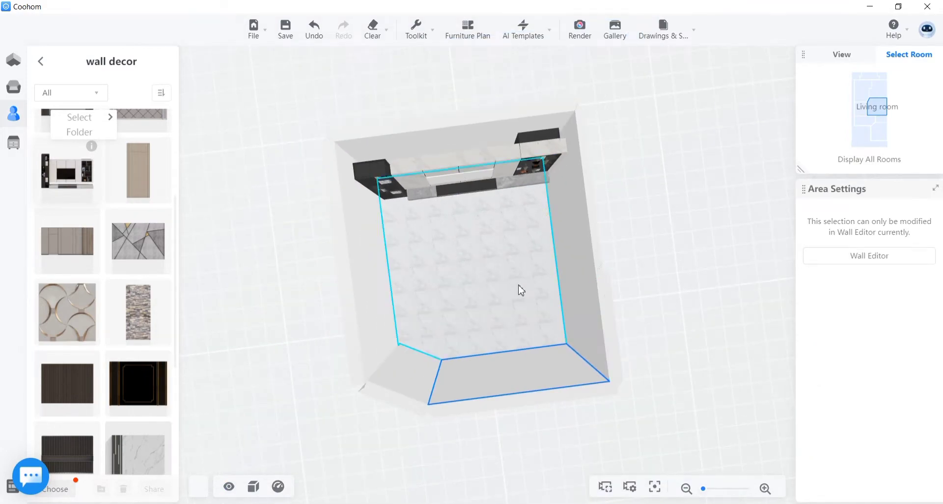
Step: Move the TV Wall 3 unit 0'1" away from the wall behind it, towards the room
drag(517, 285, 828, 266)
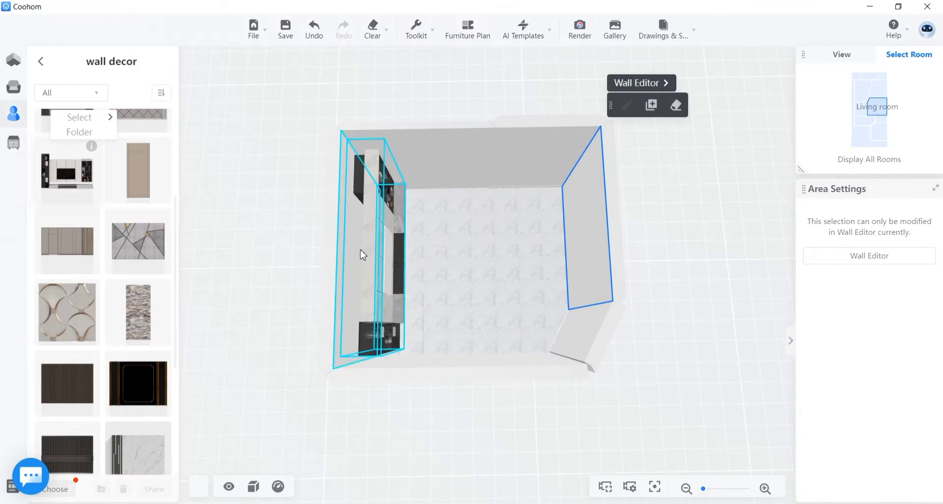
click(379, 262)
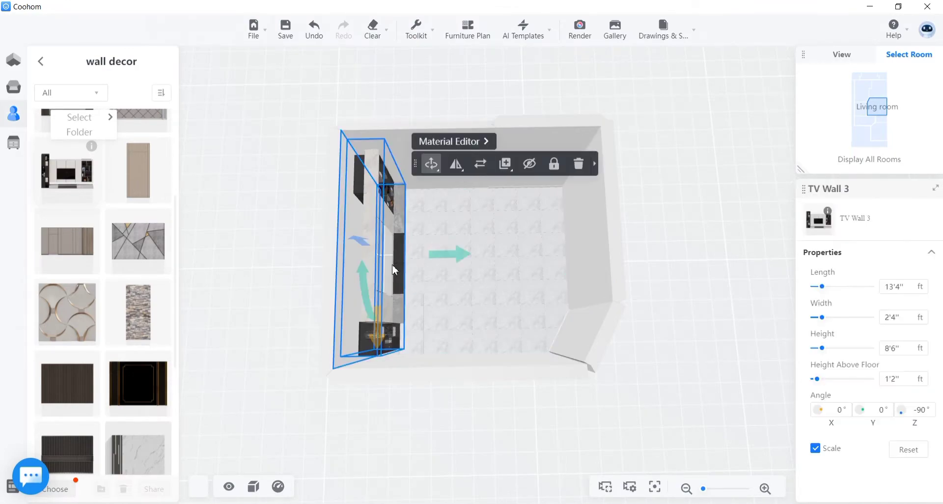
mouse_move(456, 254)
mouse_down()
mouse_move(443, 260)
mouse_move(462, 261)
mouse_up()
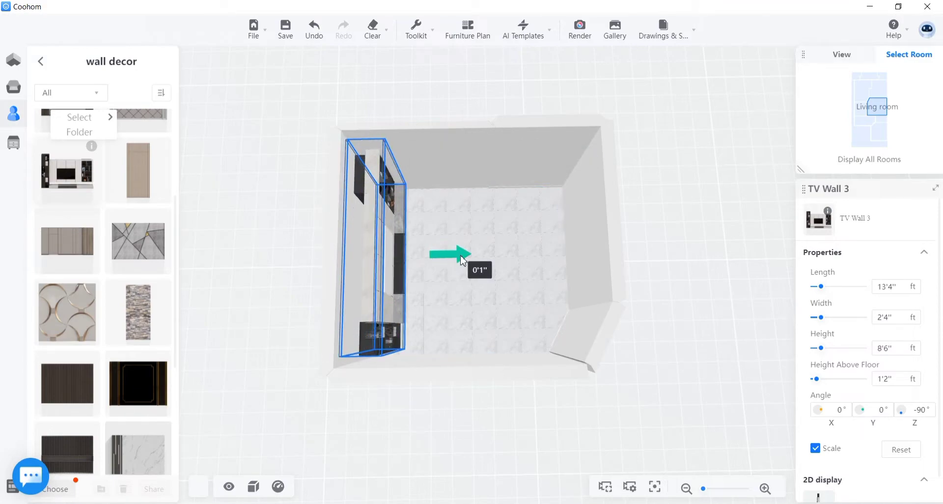
drag(541, 404, 370, 319)
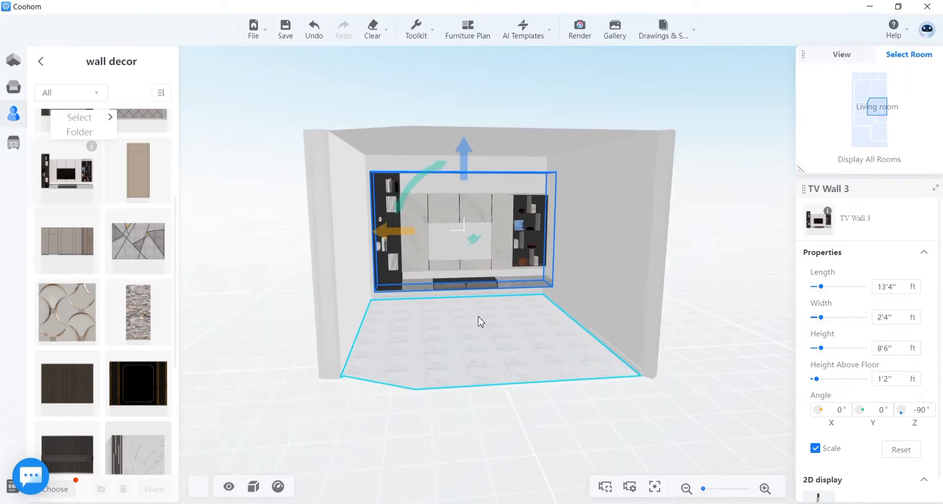
scroll(514, 364, up, 3)
scroll(514, 364, up, 5)
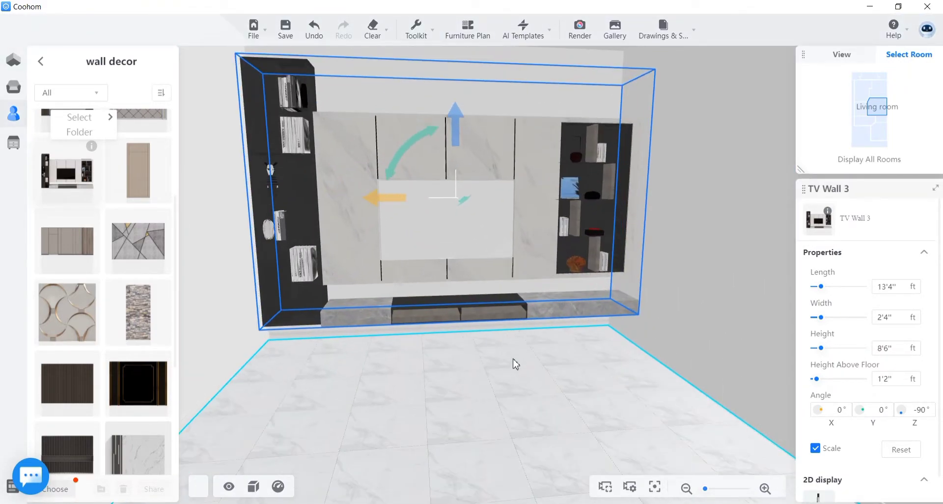
drag(474, 394, 465, 386)
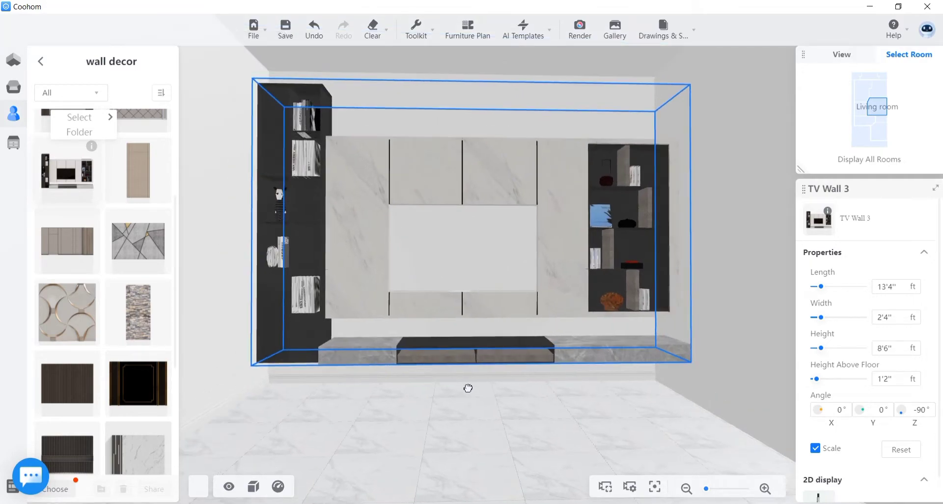
Step: Try to push the TV Wall 3 unit about 3'9" back through the wall behind it, and undo the move
click(392, 230)
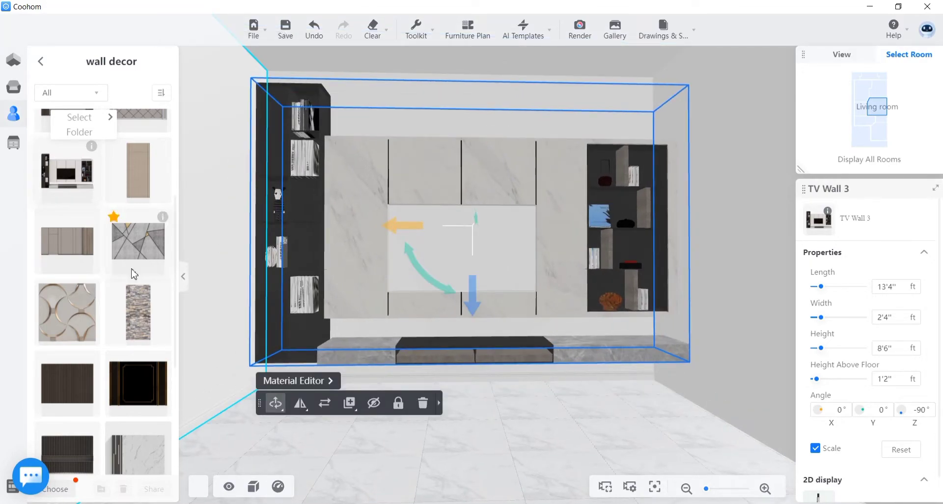
scroll(131, 270, down, 3)
scroll(144, 239, up, 4)
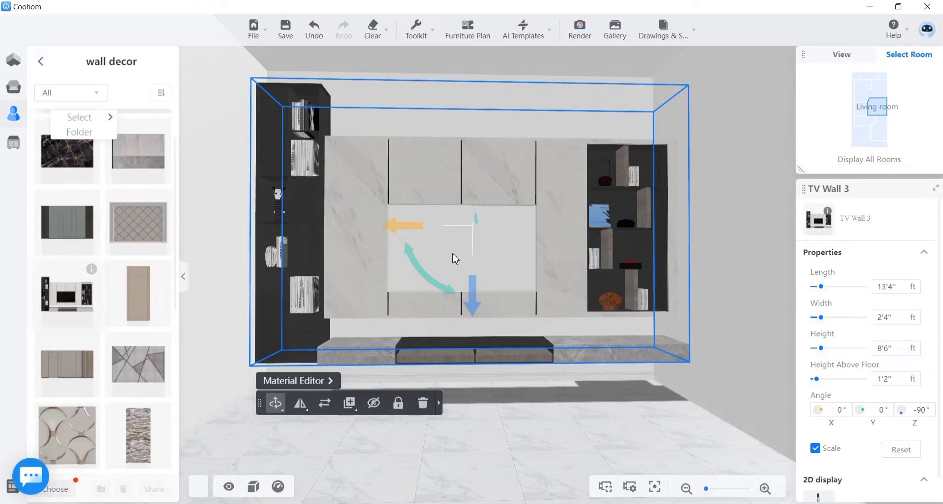
drag(476, 220, 496, 251)
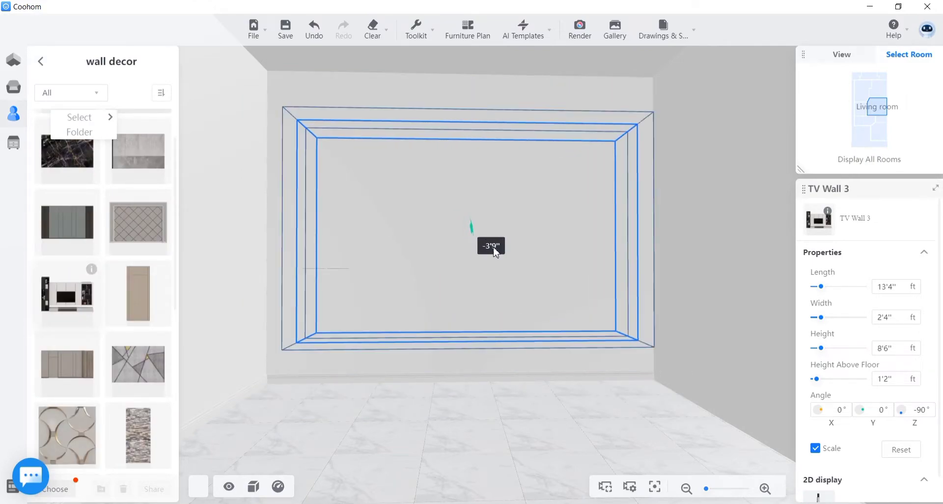
drag(482, 401, 587, 394)
scroll(587, 394, down, 4)
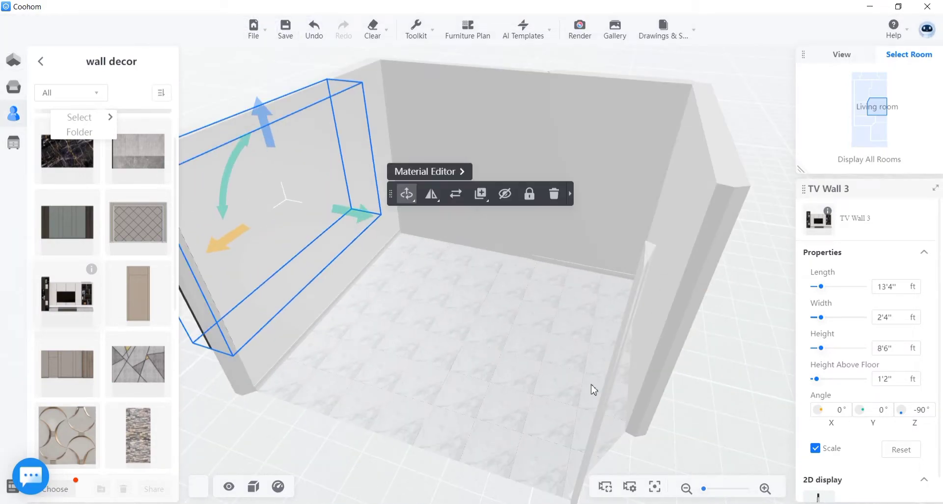
key(ctrl+z)
key(ctrl+z)
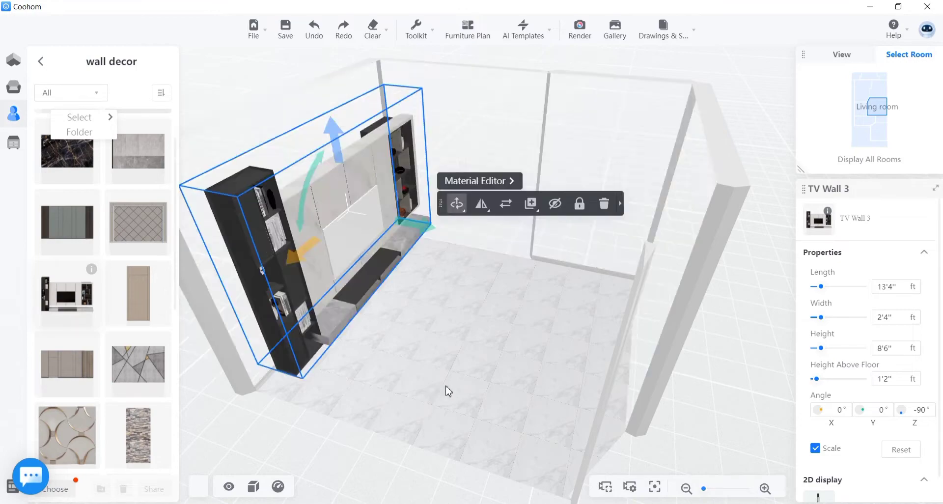
Step: Look through the saved models in the wall decor and Unfiled folders of the favourites
drag(446, 387, 490, 352)
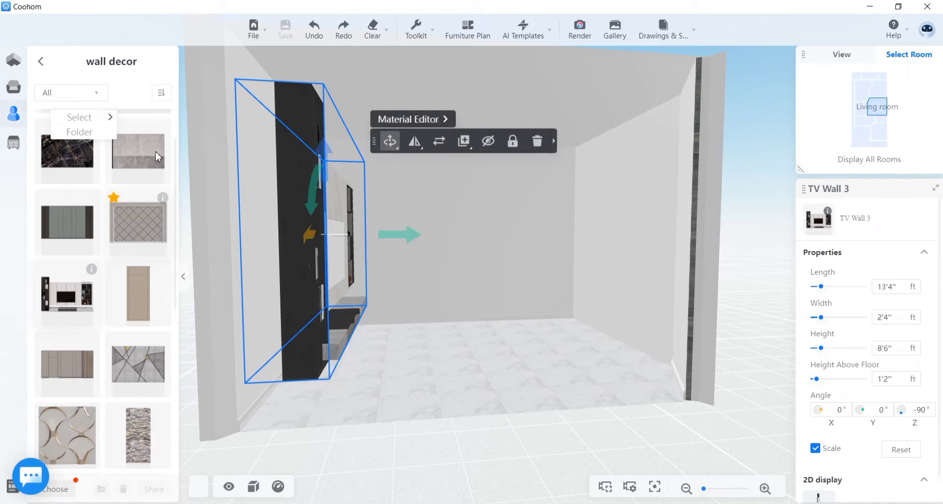
scroll(139, 359, down, 7)
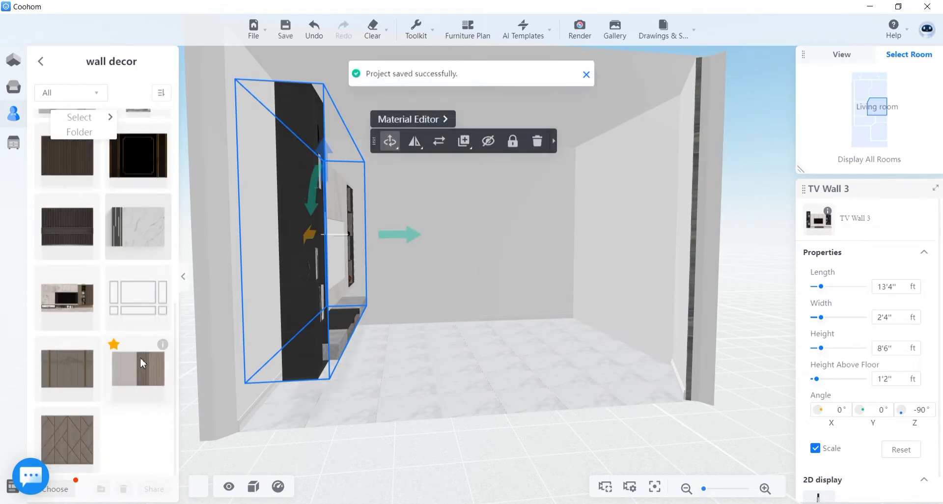
scroll(140, 357, down, 5)
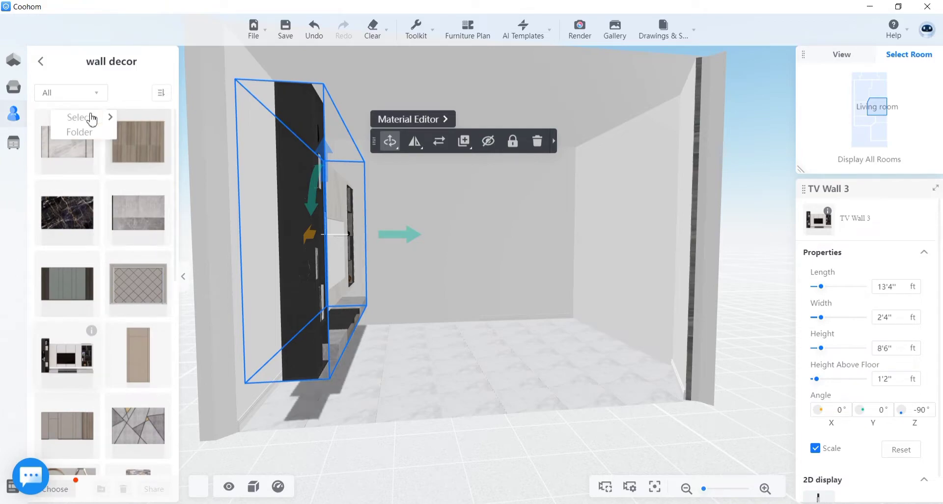
click(43, 62)
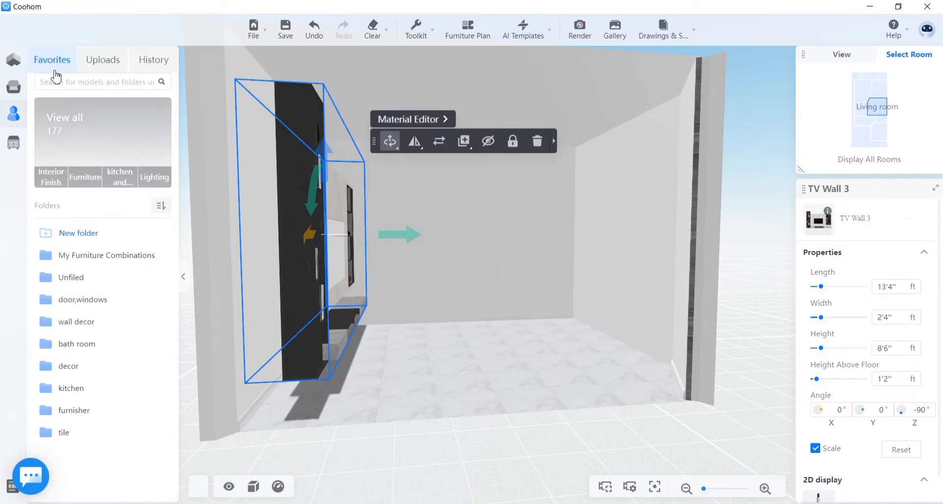
click(59, 283)
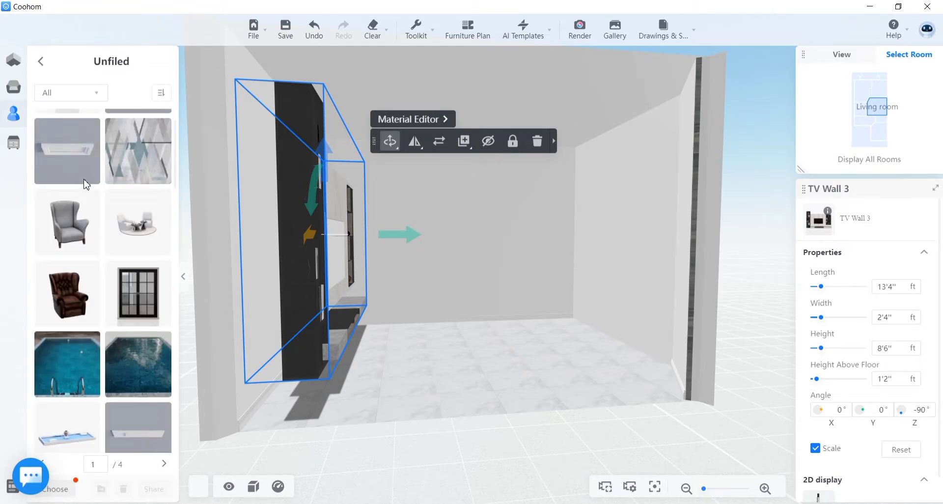
scroll(86, 184, down, 10)
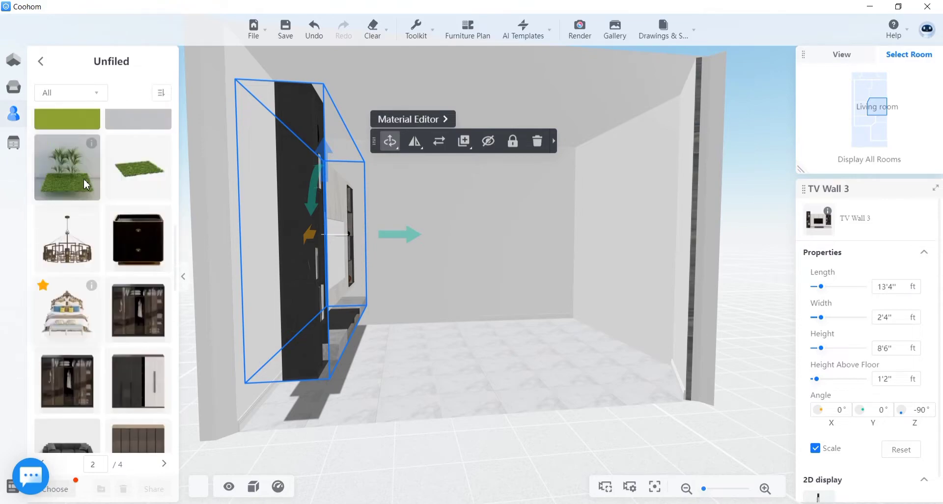
mouse_move(39, 55)
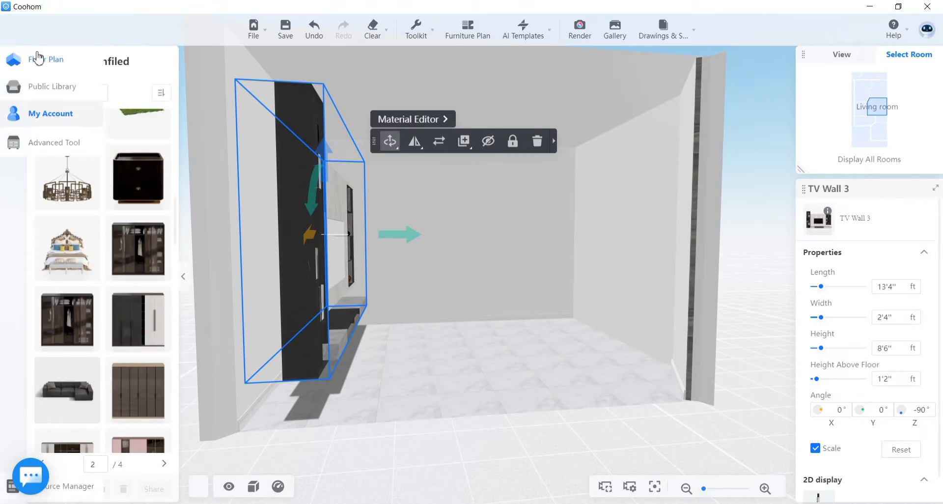
click(38, 61)
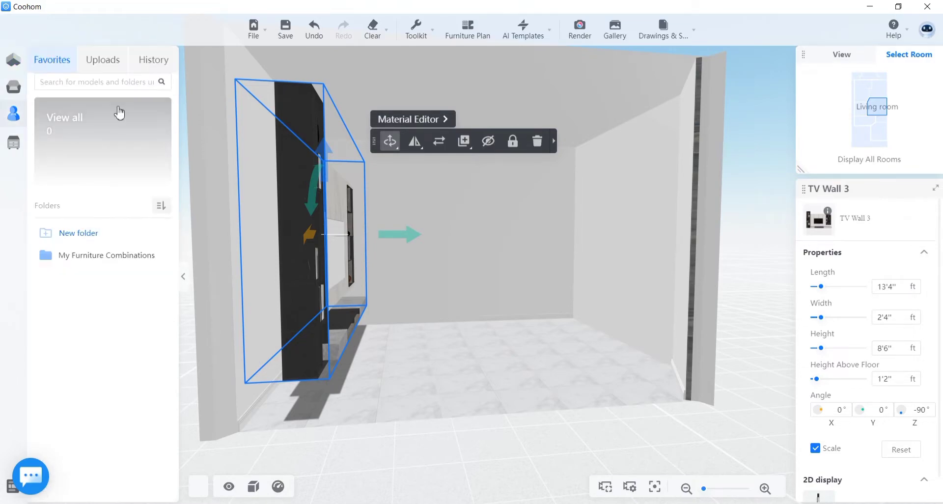
Step: Nudge the TV Wall 3 unit slightly further away from the wall behind it, towards the room
drag(716, 406, 514, 425)
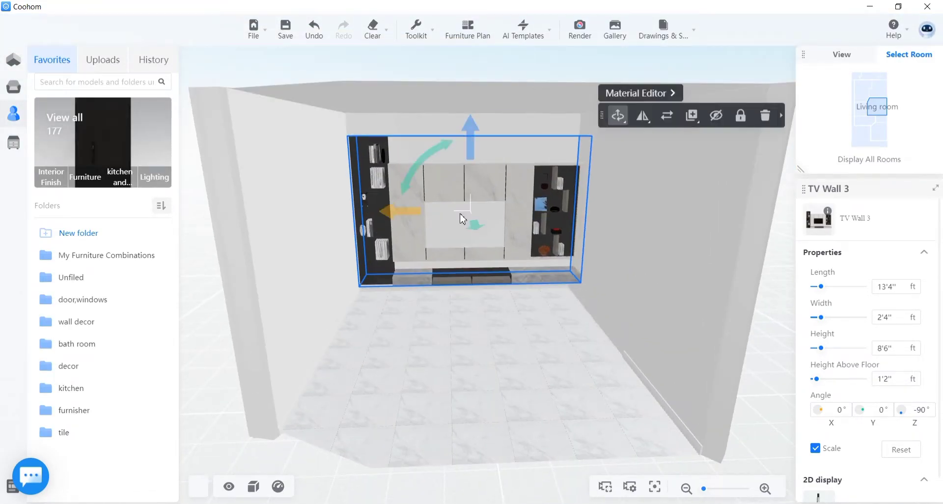
drag(470, 339, 521, 330)
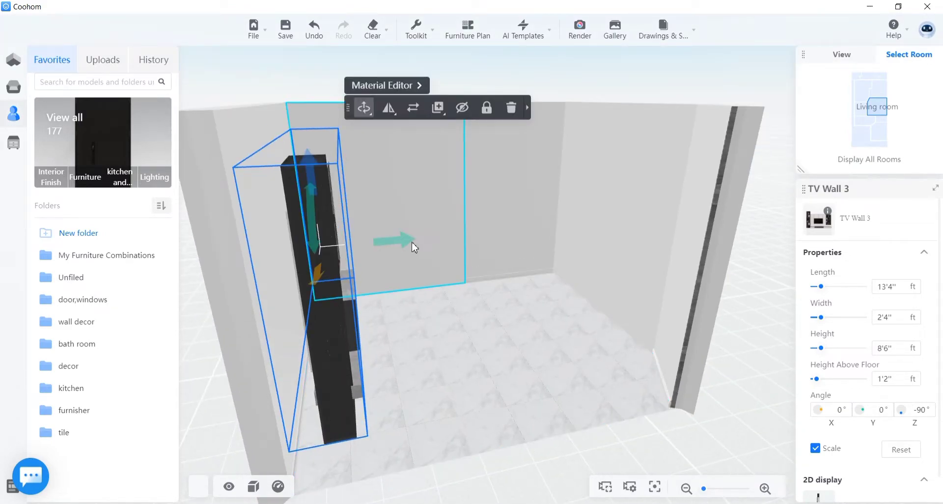
drag(414, 247, 418, 256)
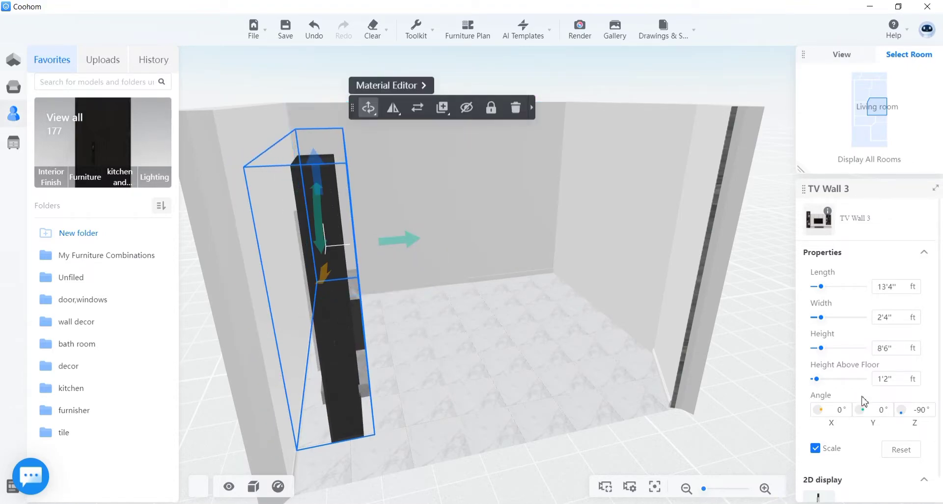
Step: Set the TV Wall 3 unit's height above the floor to 0'6" and save the project
drag(815, 378, 790, 384)
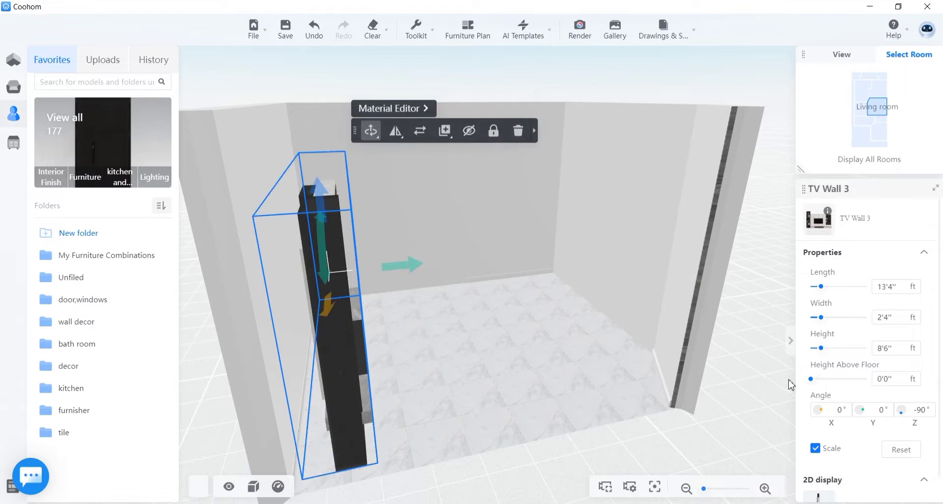
drag(596, 413, 531, 343)
click(879, 379)
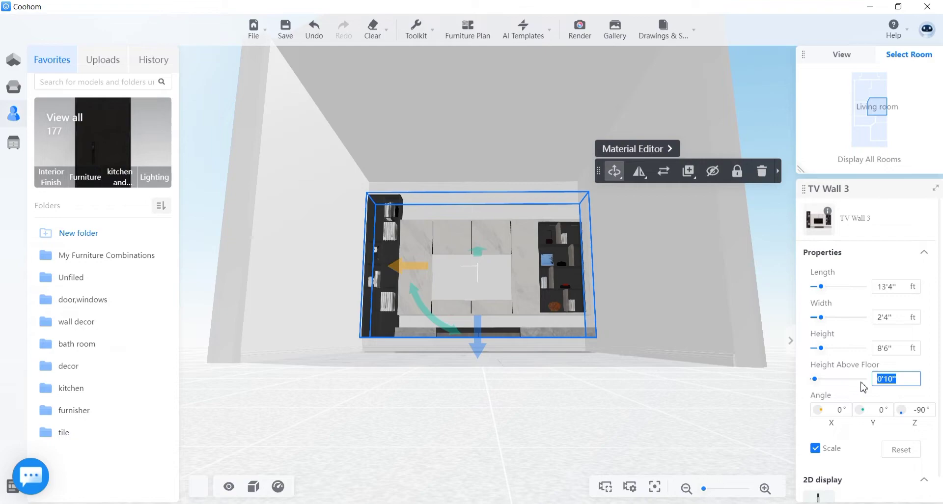
key(Return)
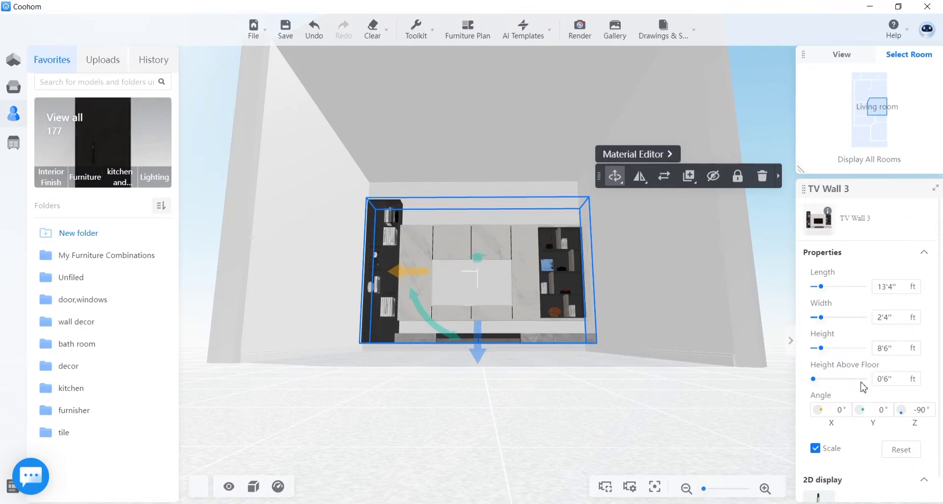
drag(605, 401, 597, 436)
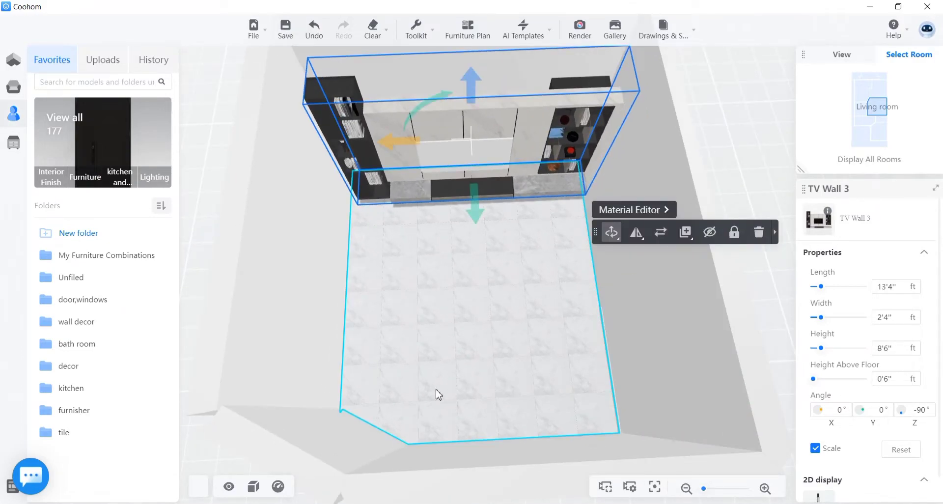
key(ctrl+s)
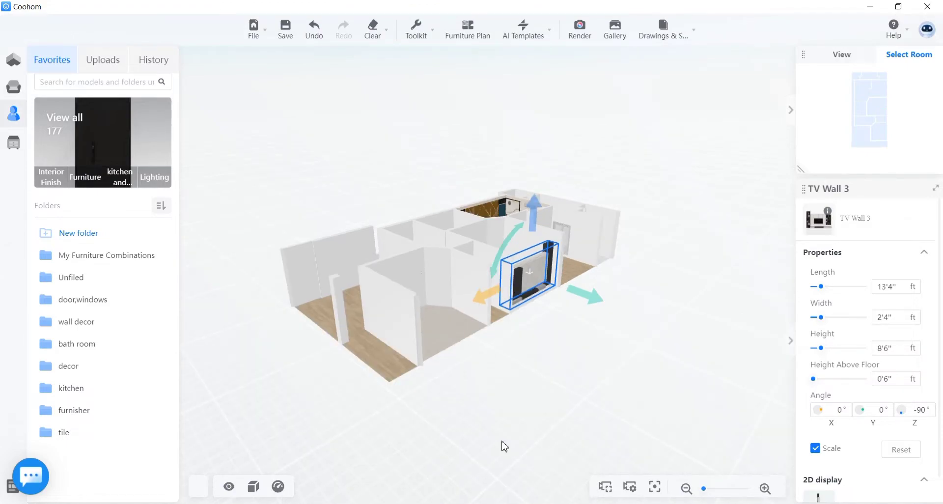
Step: Isolate the living room from the full house plan in 3D and view it facing the TV wall unit
drag(500, 445, 355, 449)
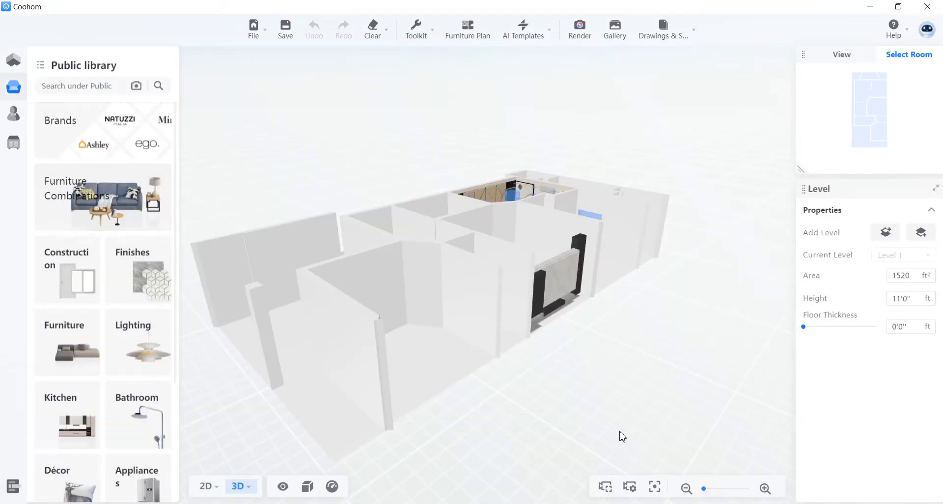
drag(621, 436, 453, 406)
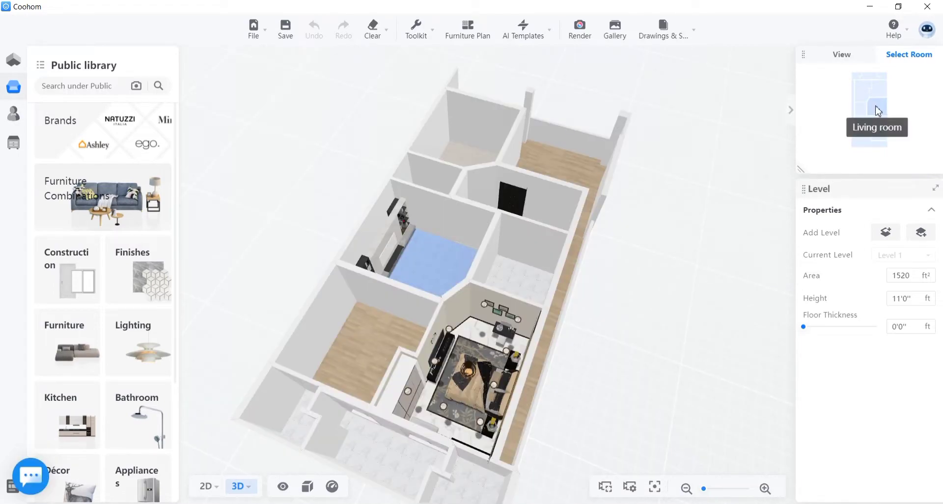
click(857, 123)
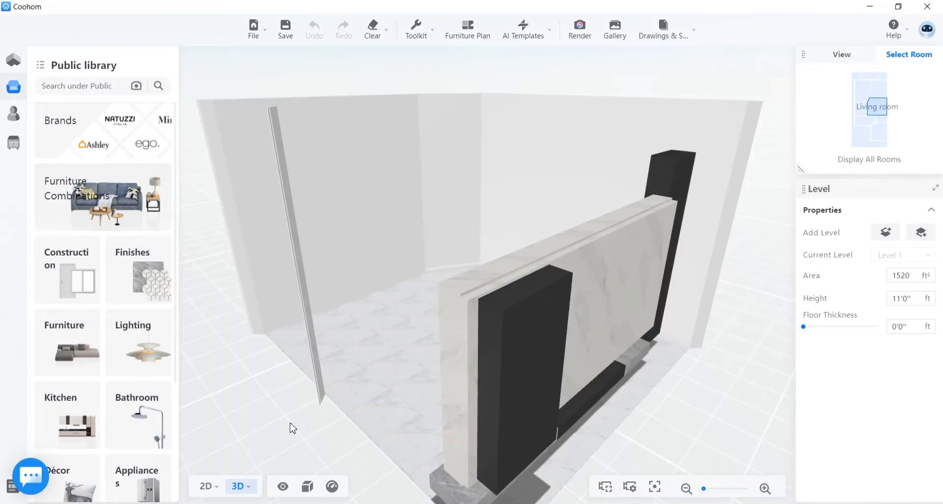
drag(290, 425, 579, 394)
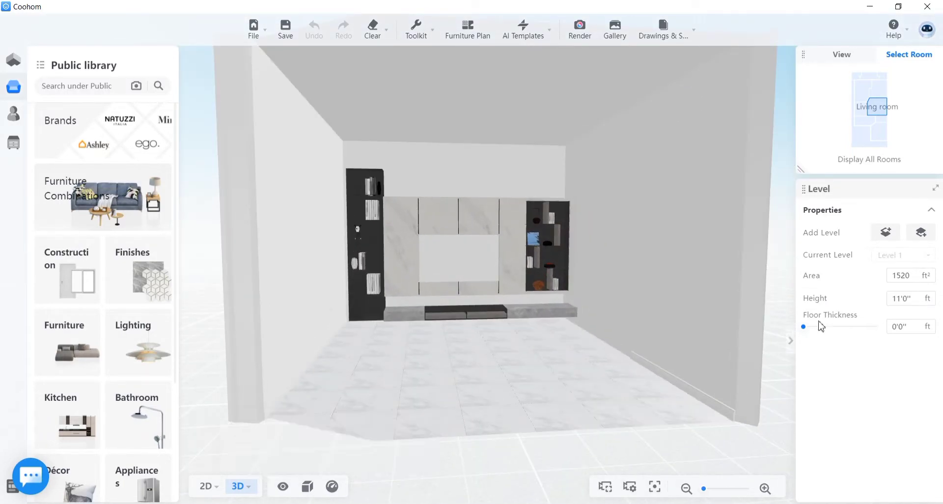
Step: In the 2D plan, resize the TV Wall 3 unit to 13'9" long and 2'0" wide, with its back reaching the wall
click(557, 266)
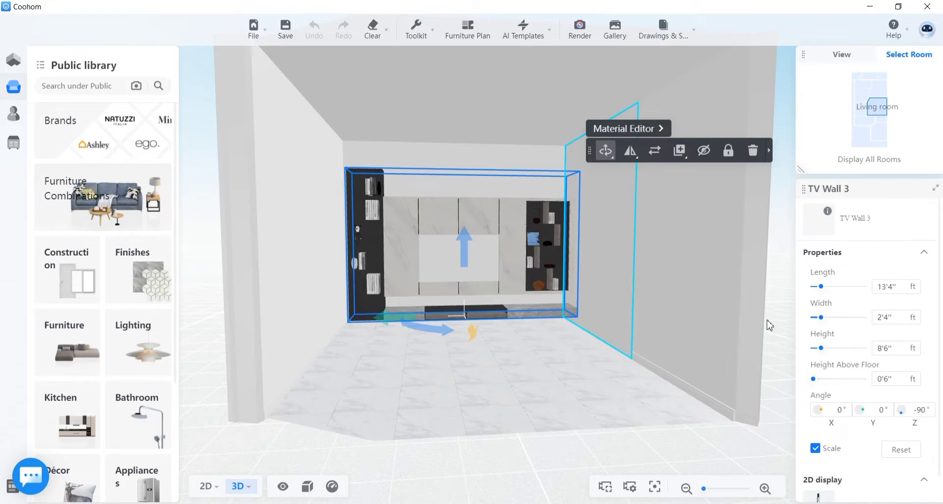
click(209, 490)
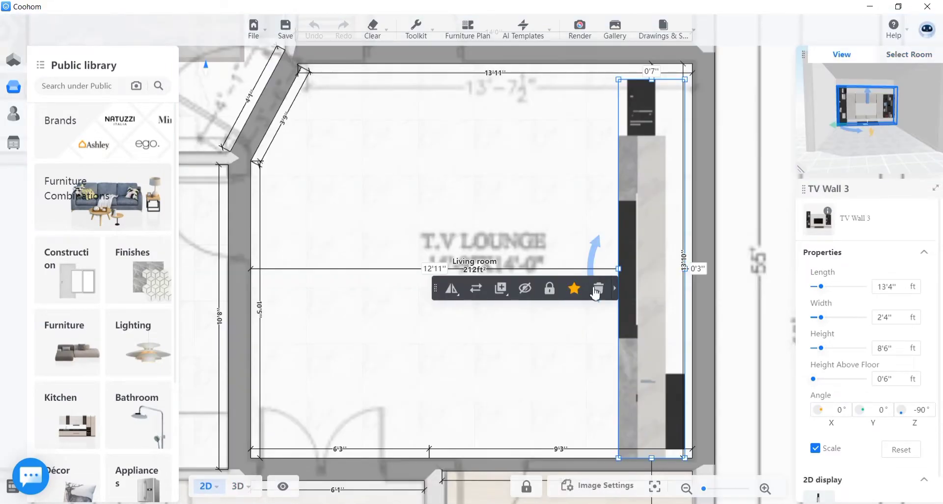
scroll(675, 234, up, 3)
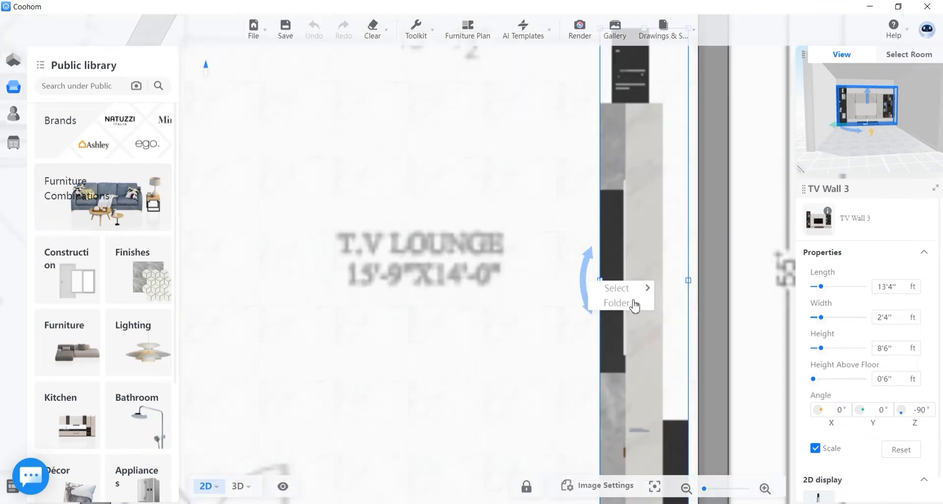
drag(605, 281, 623, 281)
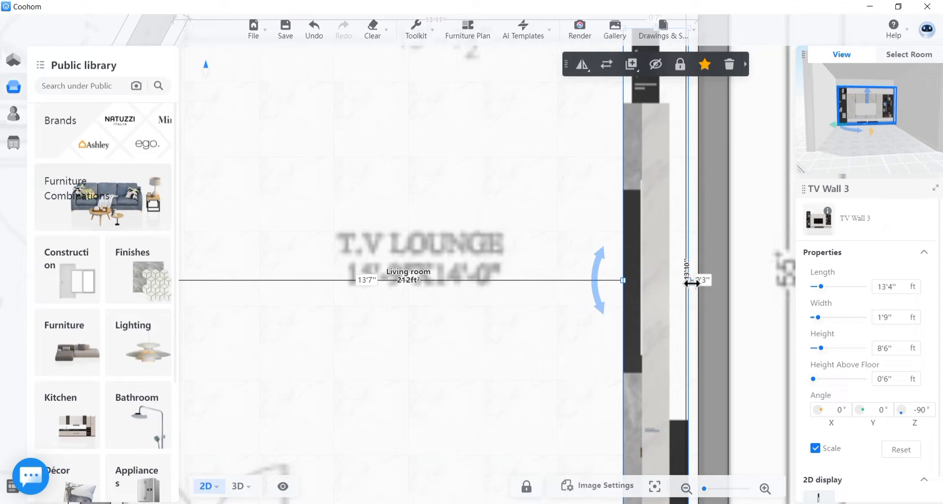
drag(691, 283, 702, 285)
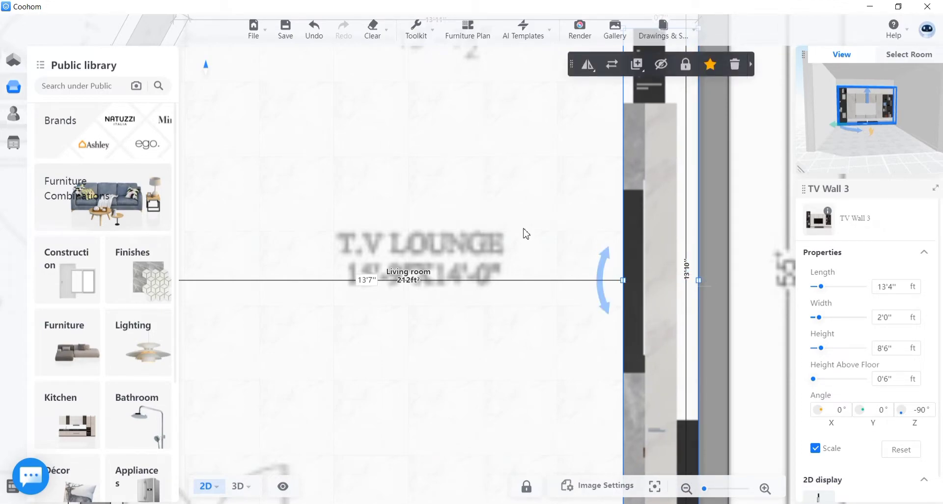
scroll(525, 233, down, 5)
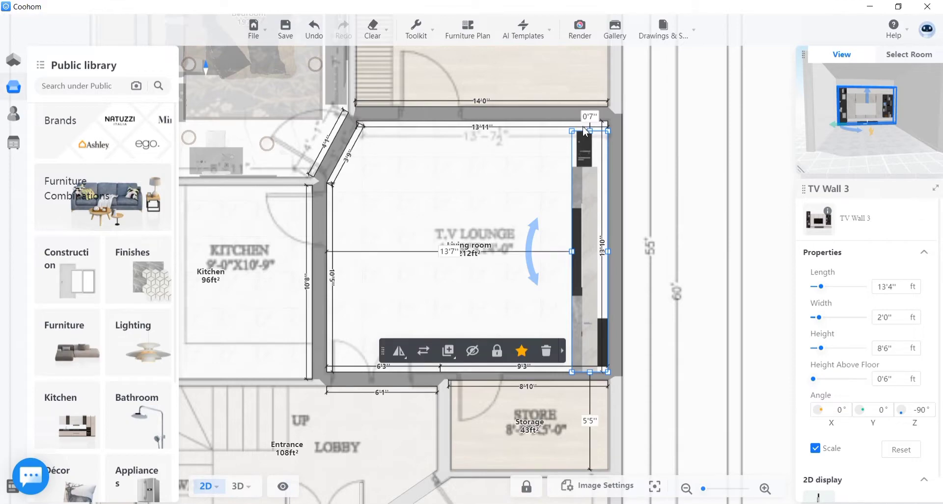
drag(591, 128, 592, 124)
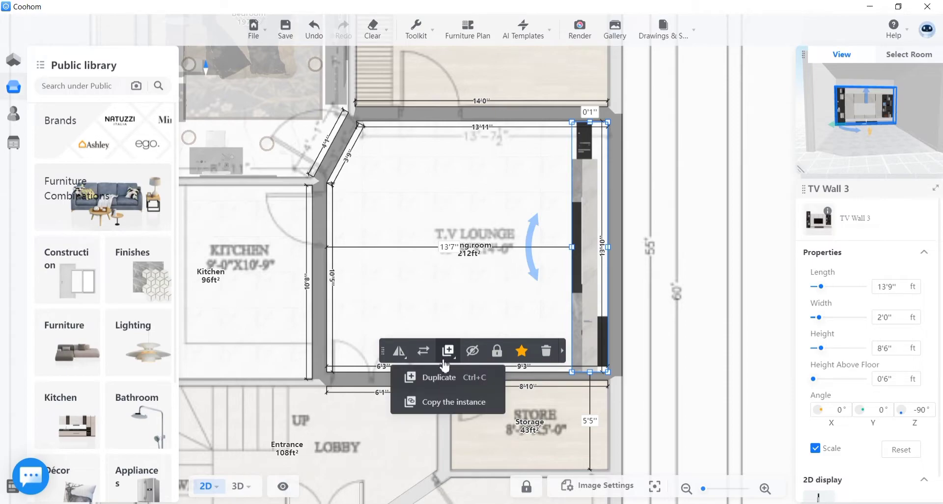
Step: Place the modern sofa and coffee table combination from the furnisher favourites in the living room and scale it to 12'2" by 8'9"
click(14, 118)
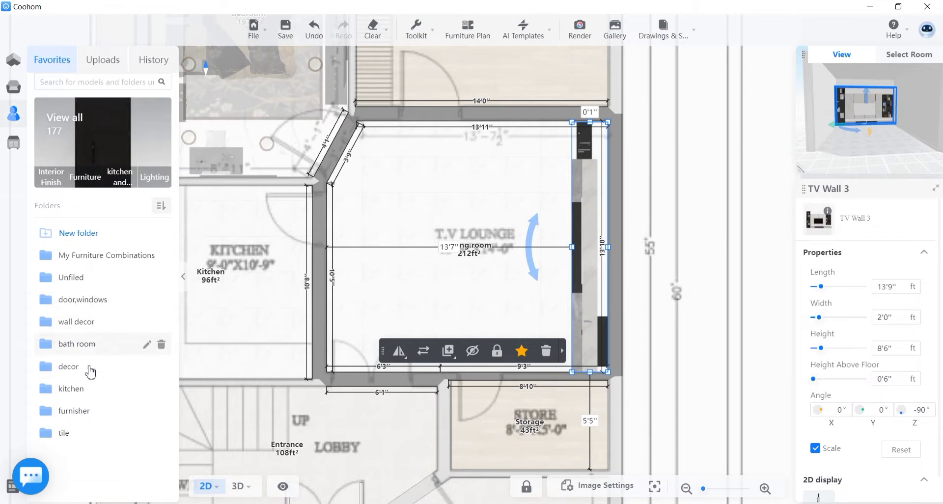
click(76, 411)
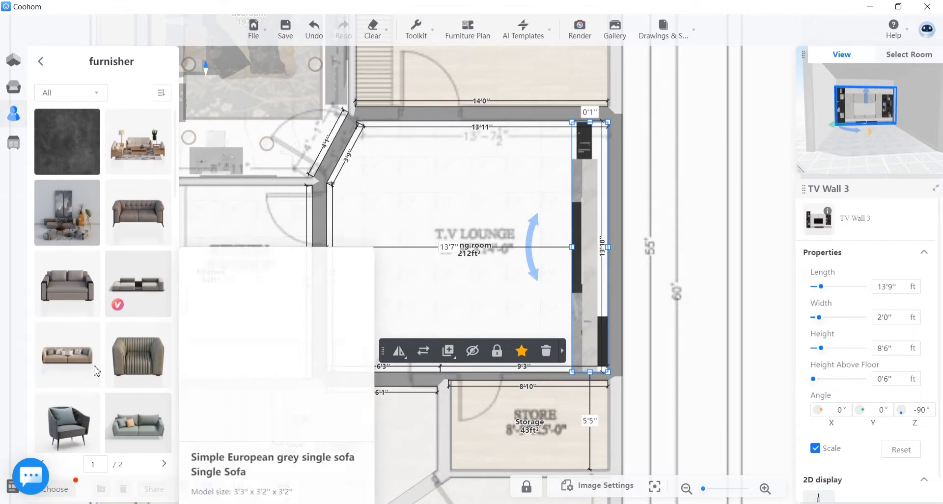
scroll(94, 326, down, 10)
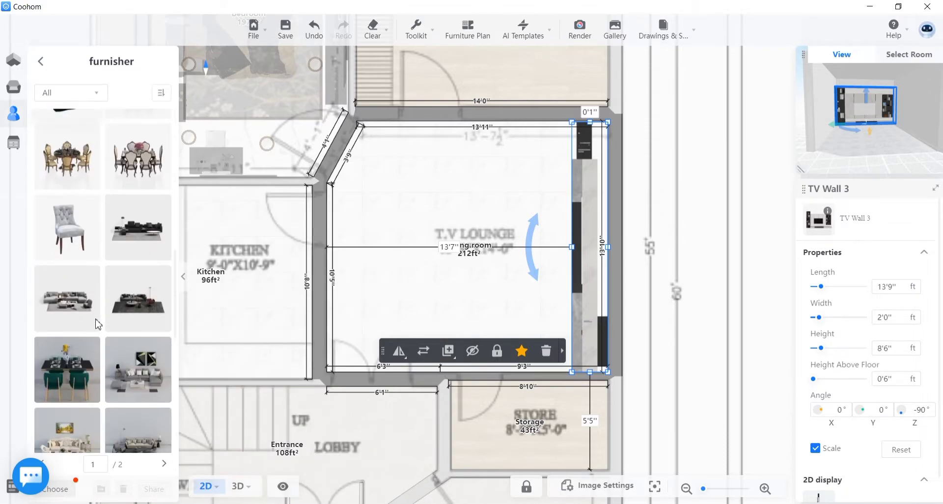
scroll(113, 287, down, 1)
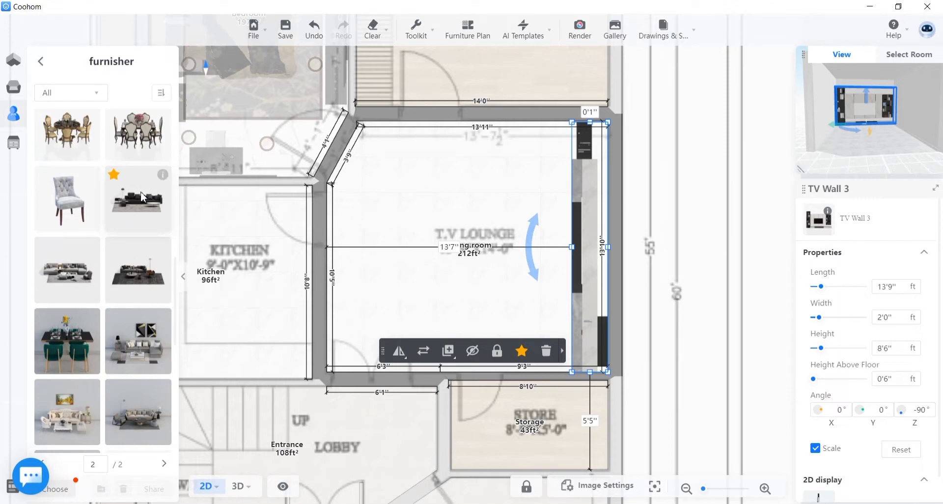
click(391, 251)
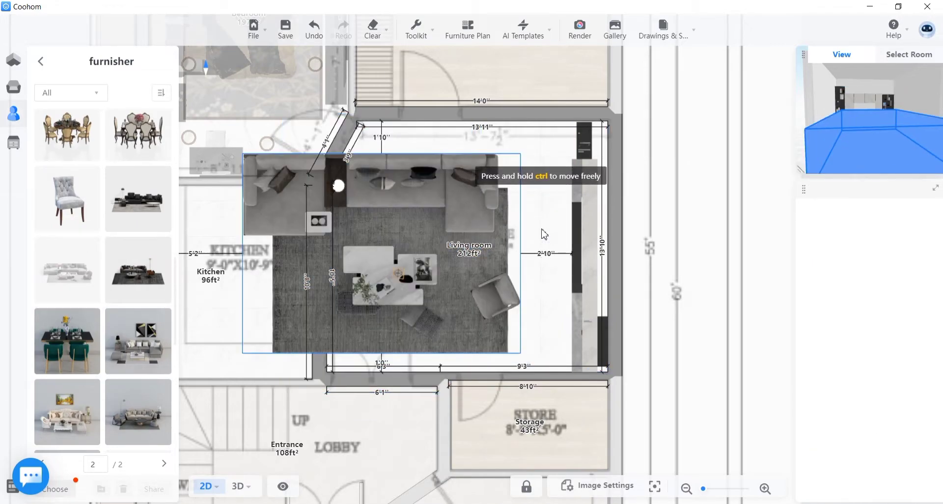
click(467, 244)
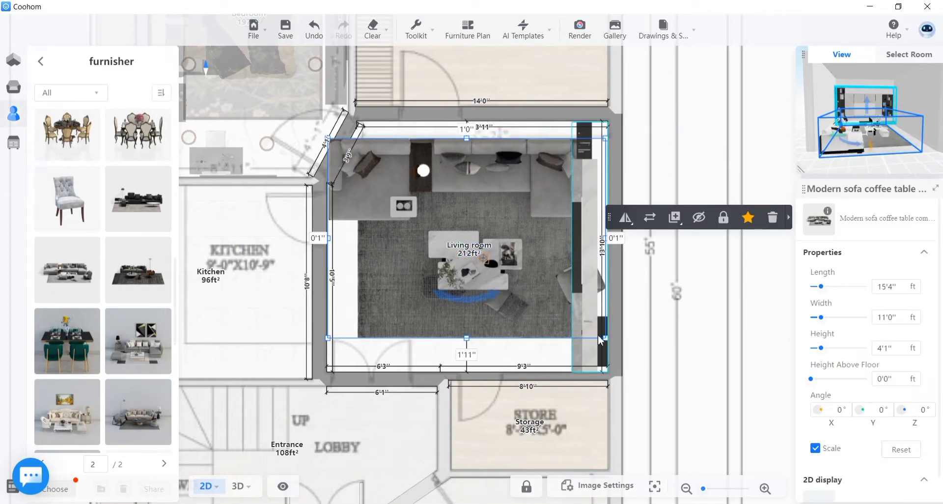
drag(609, 338, 547, 296)
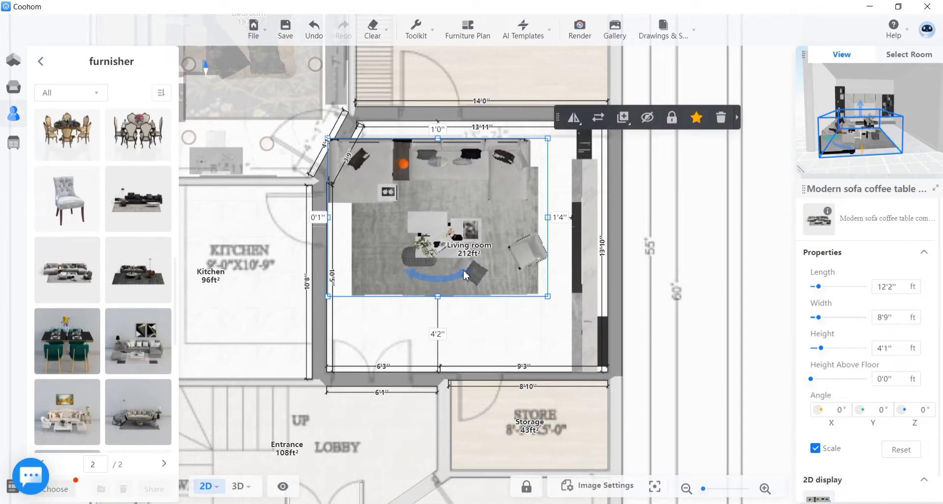
Step: Rotate the sofa combination 90° to face the TV wall unit and position it 1'0" in front of it
drag(469, 275, 513, 184)
drag(454, 186, 494, 225)
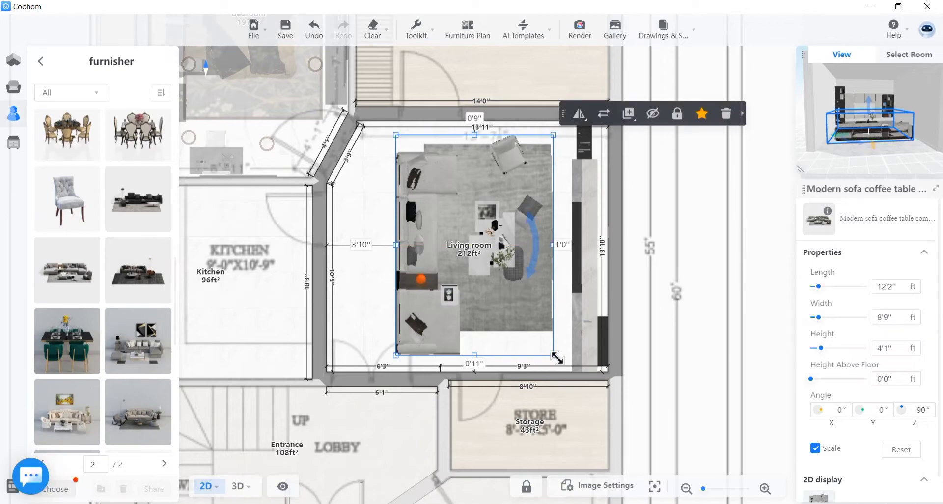
Step: Scale the sofa combination down to 10'3" by 7'4" and move it to 1'1" from the TV wall unit
drag(556, 358, 529, 321)
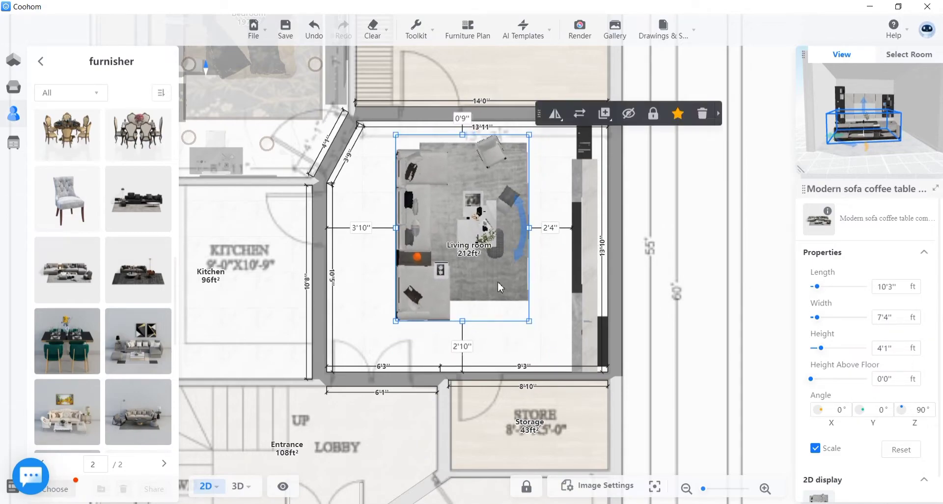
drag(498, 282, 515, 298)
scroll(508, 287, down, 5)
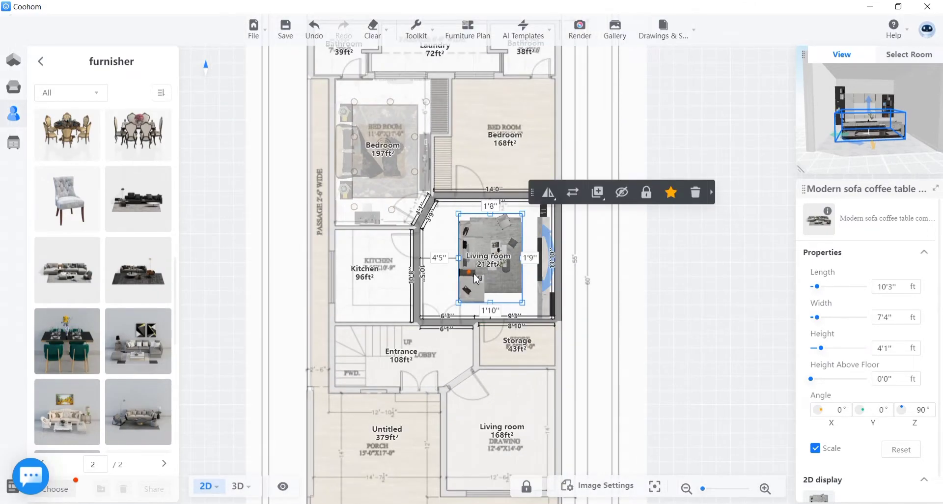
drag(476, 279, 476, 277)
scroll(459, 255, up, 5)
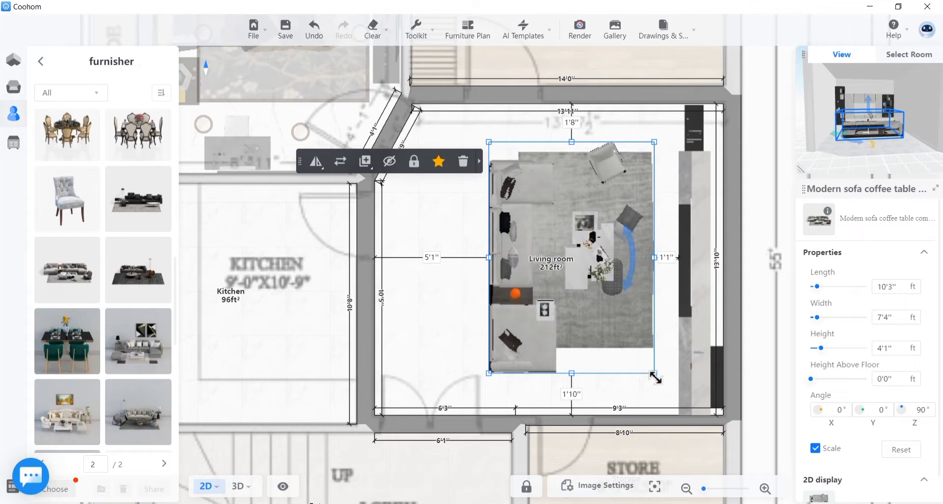
Step: Scale the sofa combination to 9'5" by 6'9" and place it 1'4" in front of the TV wall unit
drag(655, 376, 630, 339)
drag(576, 301, 597, 315)
scroll(612, 389, up, 3)
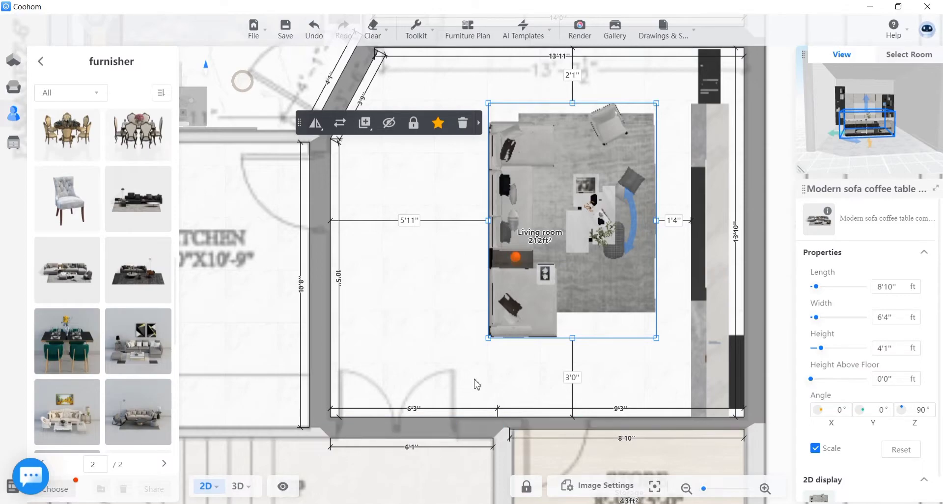
scroll(476, 385, down, 3)
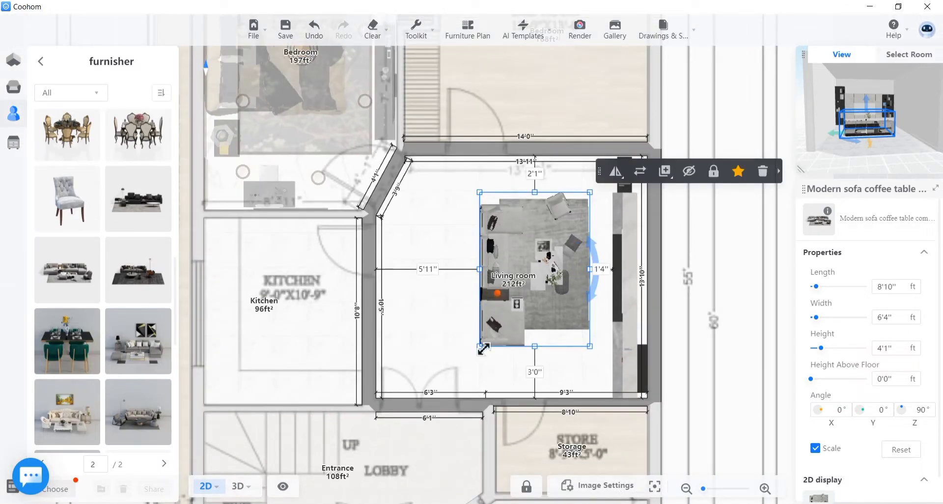
drag(483, 348, 472, 358)
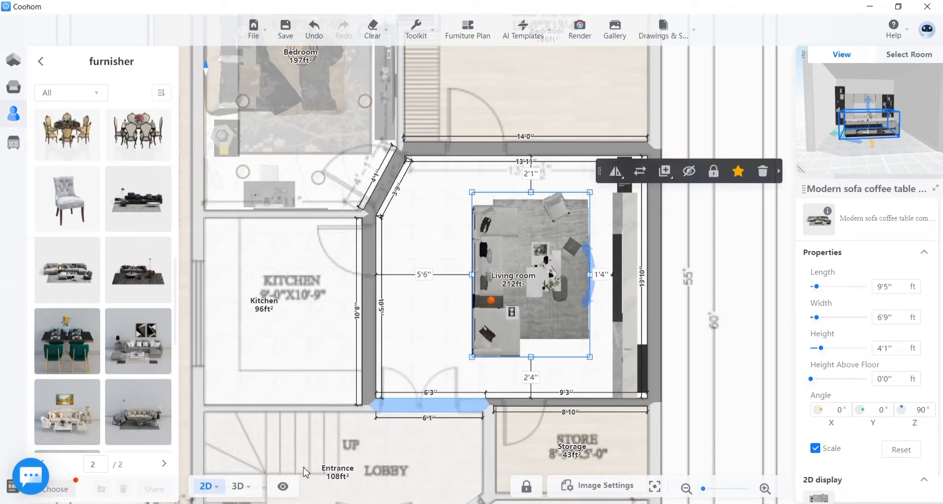
Step: Examine the living room in 3D from several angles, checking the sofa combination against the TV wall unit
click(240, 486)
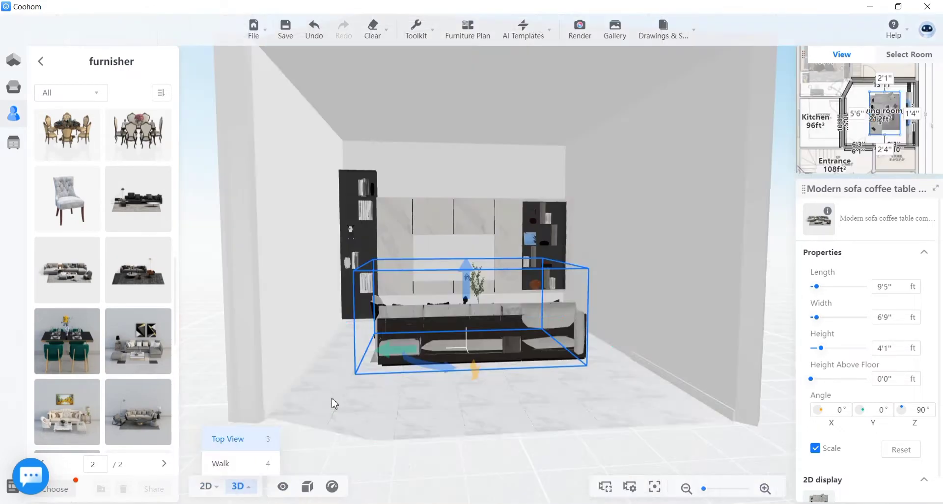
drag(416, 411, 550, 407)
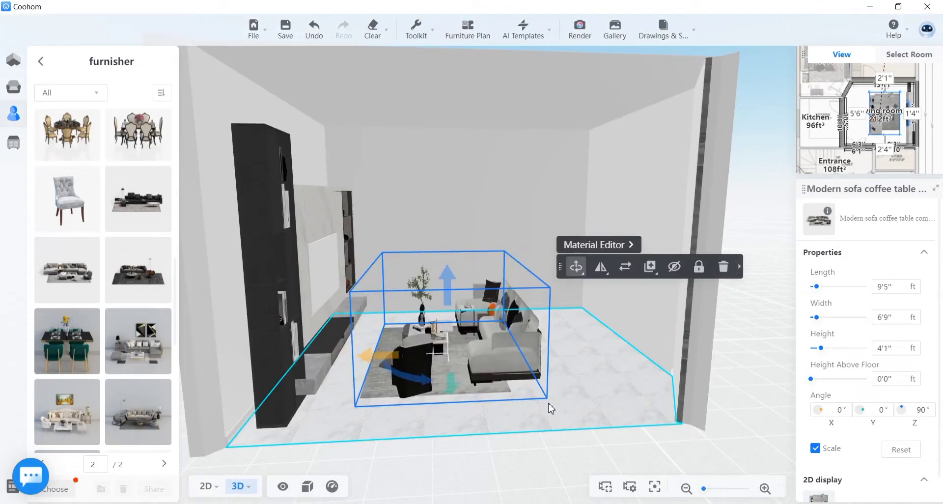
scroll(549, 407, up, 3)
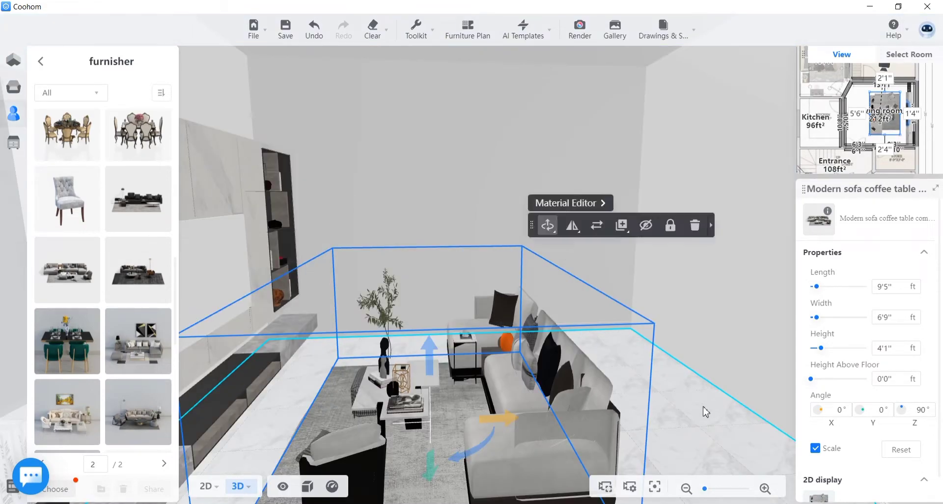
drag(707, 422, 513, 420)
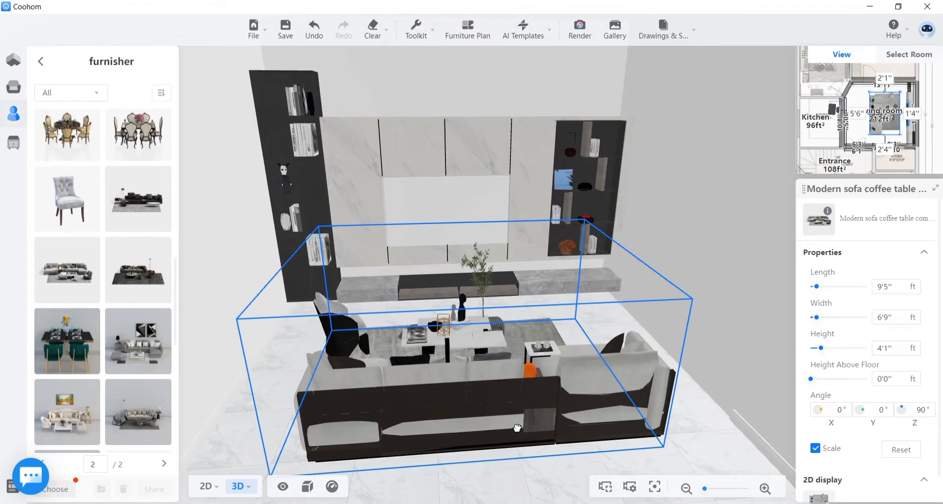
drag(480, 451, 492, 400)
scroll(499, 416, down, 5)
click(550, 265)
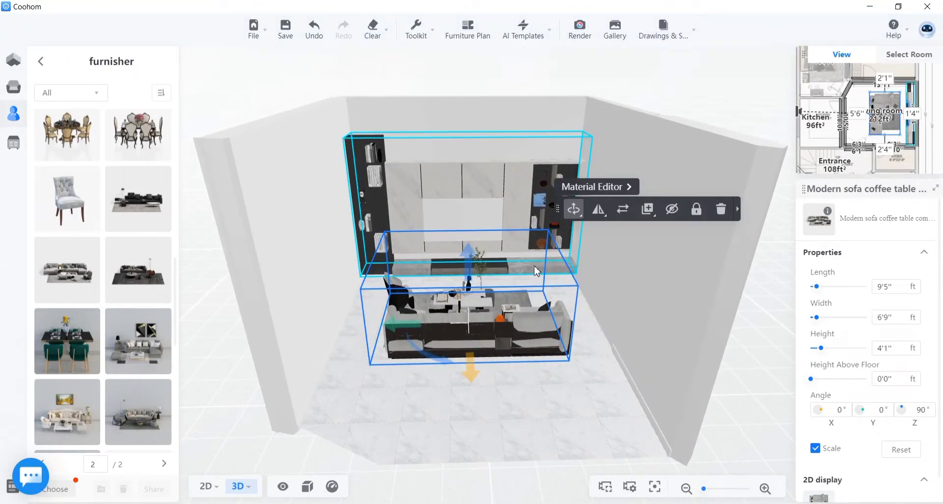
mouse_move(163, 253)
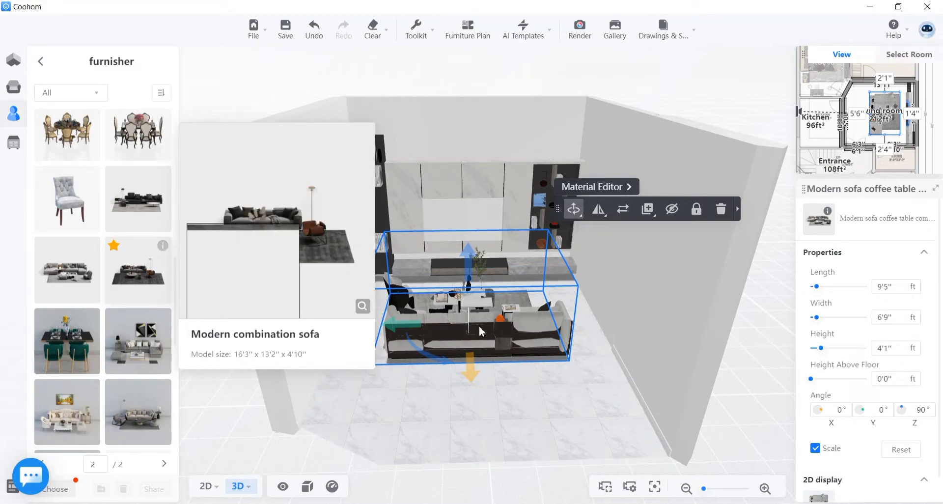
drag(467, 415, 630, 440)
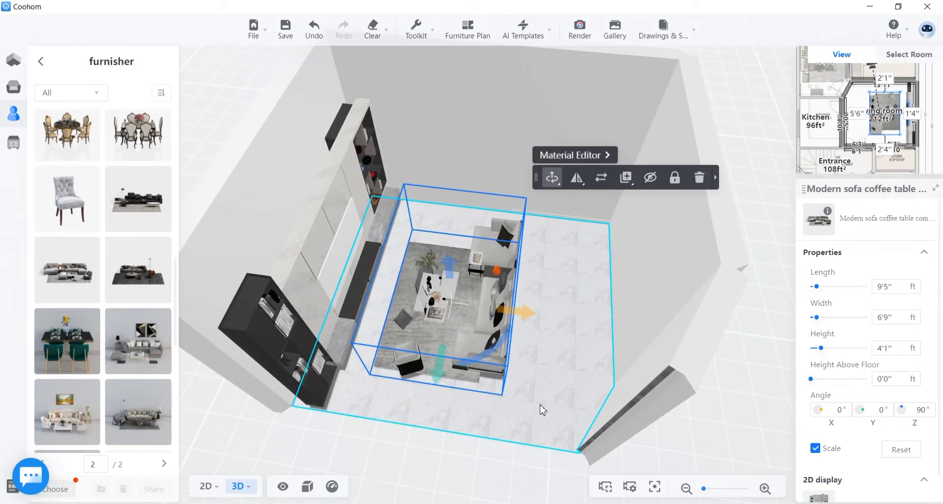
Step: In the 2D plan, move the sofa combination to the kitchen side of the living room, 5'11" from the TV wall unit
click(213, 490)
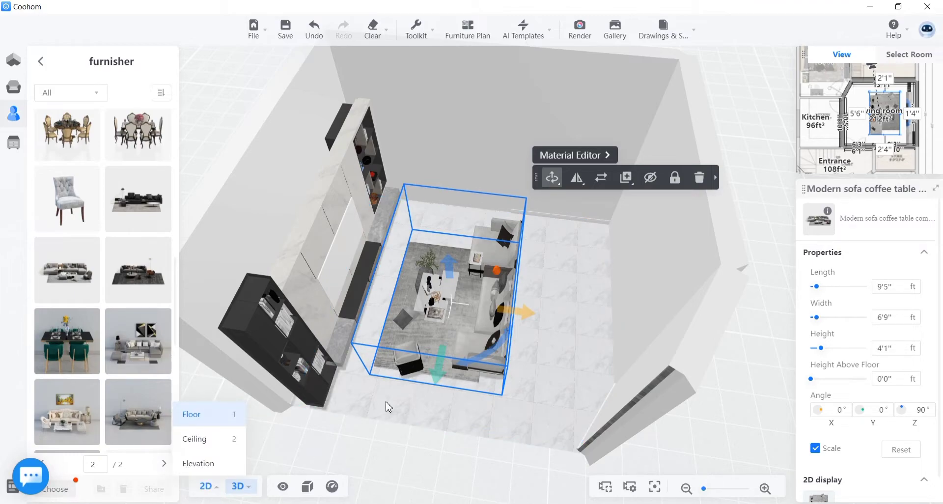
scroll(430, 365, up, 3)
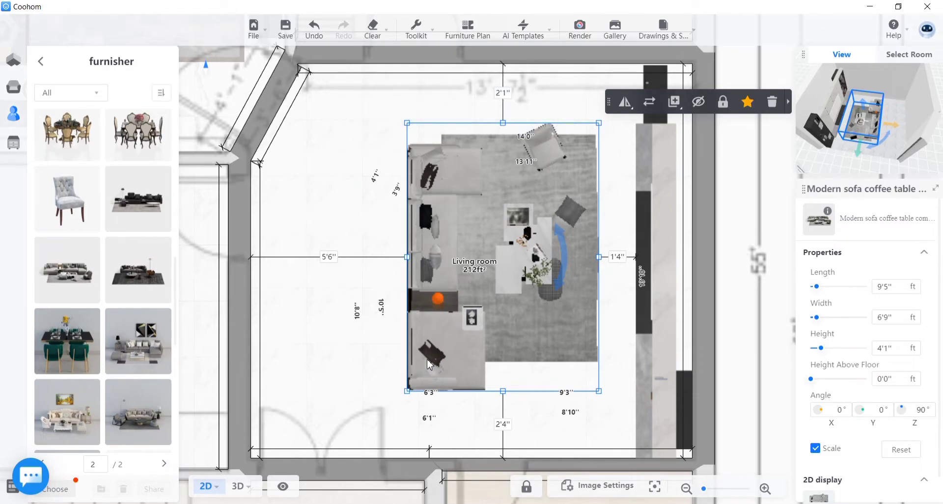
drag(403, 280, 586, 202)
Step: Shorten the TV Wall 3 unit from both ends to a length of 8'11"
click(678, 69)
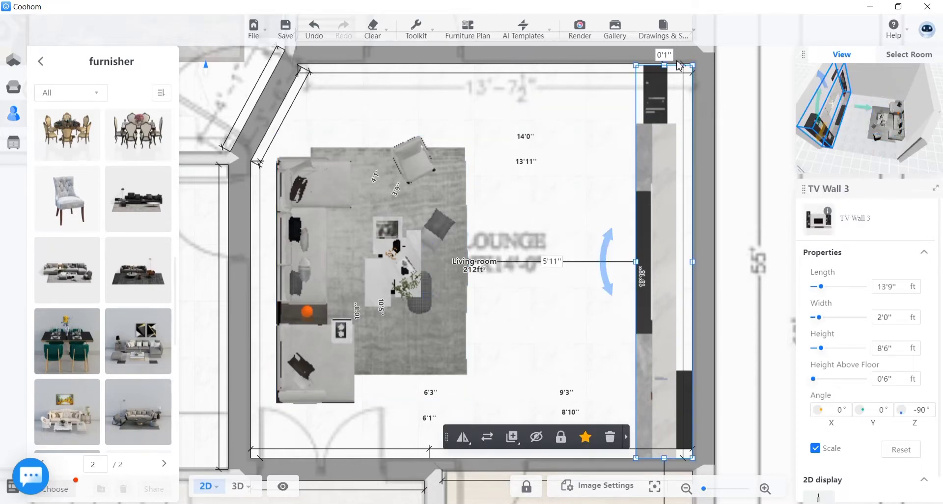
drag(665, 68, 664, 147)
drag(663, 461, 663, 401)
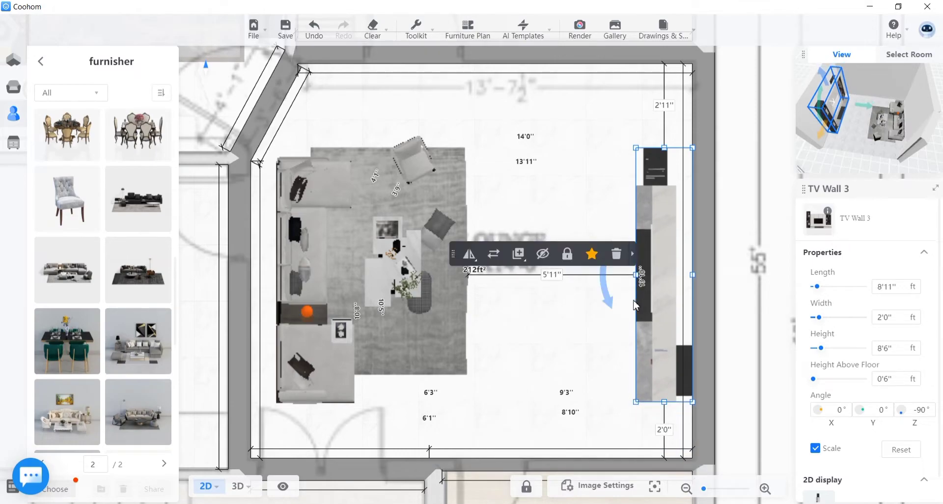
Step: Rotate the TV Wall 3 unit to 0°, set it in the corner against the bedroom-side wall and shorten it to 7'8"
drag(605, 310, 666, 273)
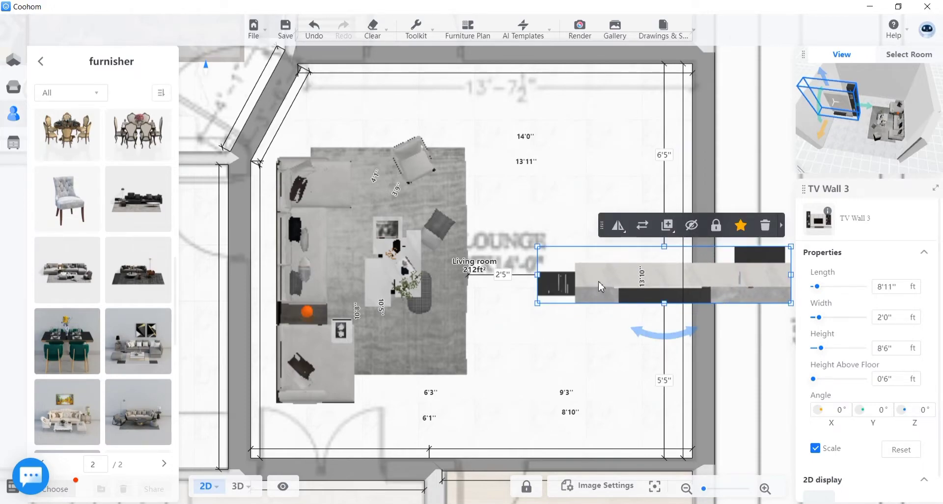
drag(597, 281, 526, 104)
scroll(579, 244, down, 1)
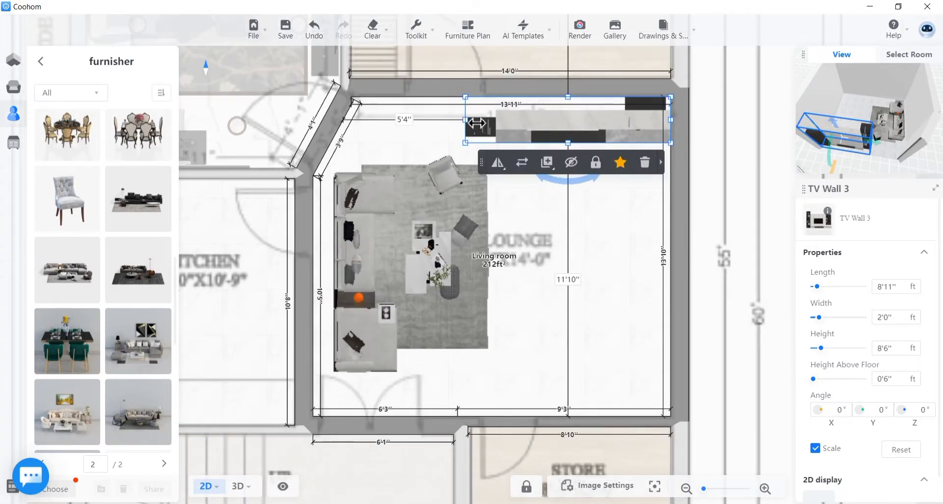
drag(469, 121, 490, 122)
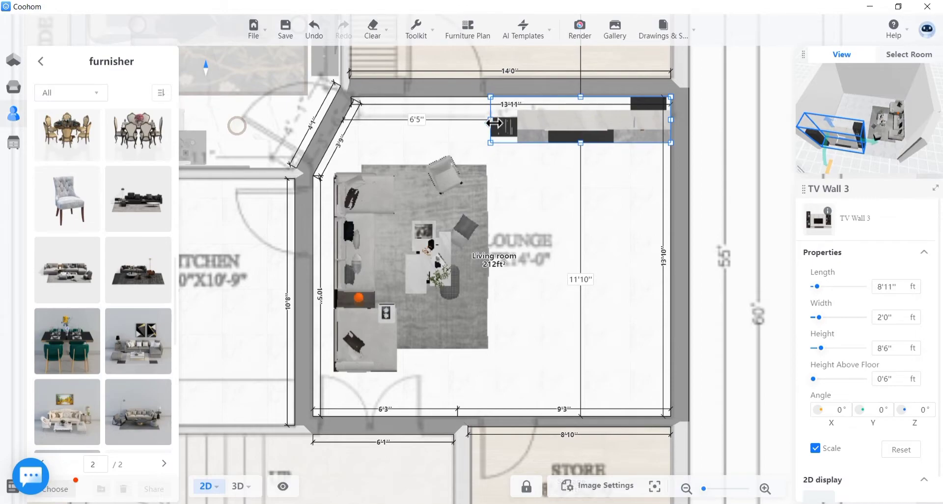
drag(494, 123, 497, 121)
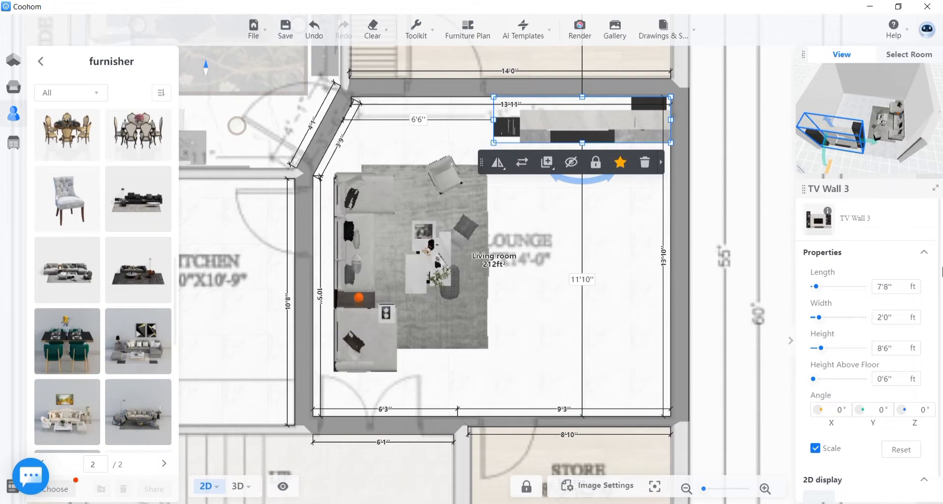
Step: Check the TV Wall 3 unit in 3D and delete it from the living room
mouse_move(243, 491)
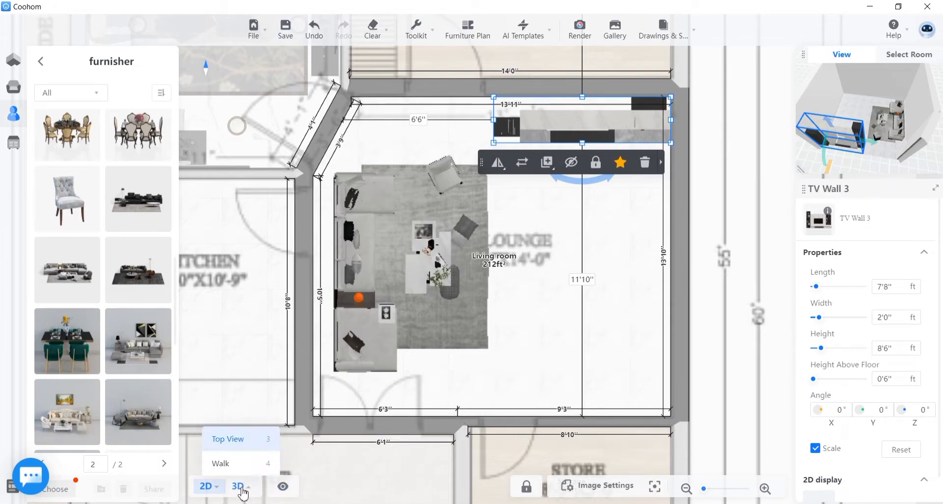
key(3)
drag(558, 449, 259, 375)
drag(692, 452, 641, 448)
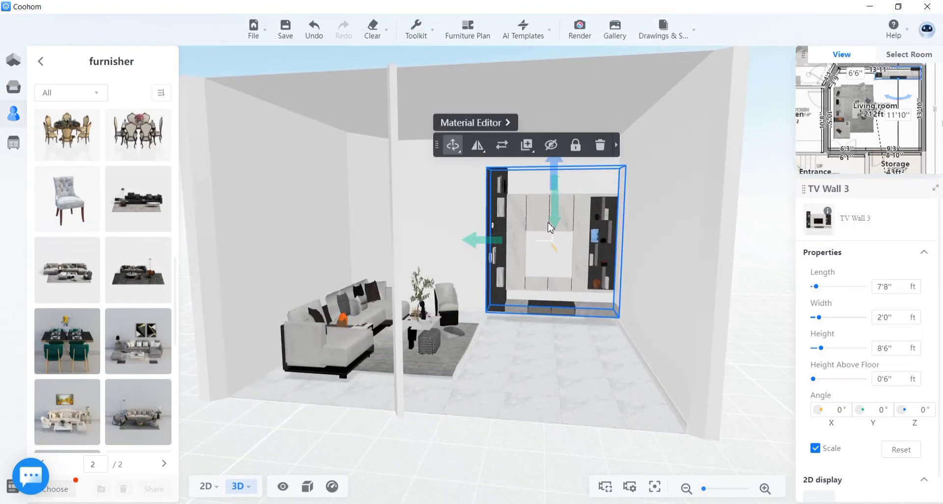
click(603, 147)
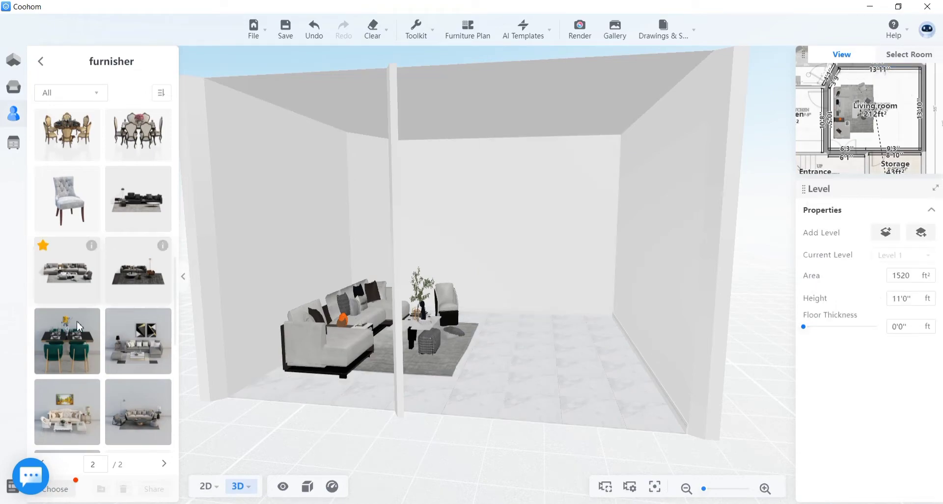
Step: Place the setting wall background wall from the wall decor favourites on the living room's bedroom-side wall
scroll(114, 117, down, 4)
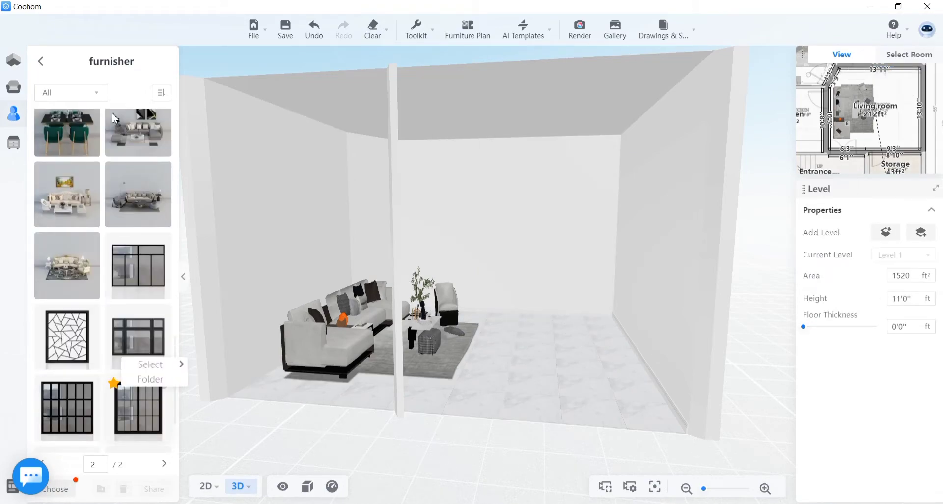
click(41, 62)
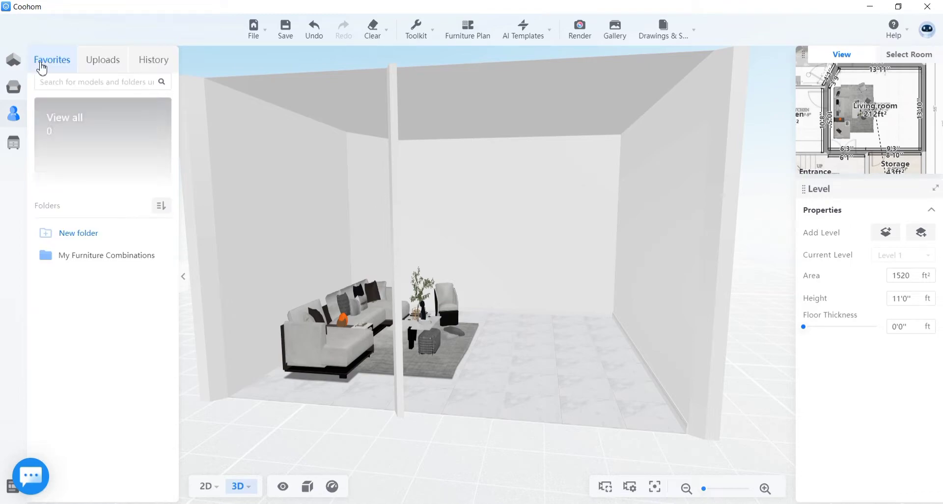
click(77, 322)
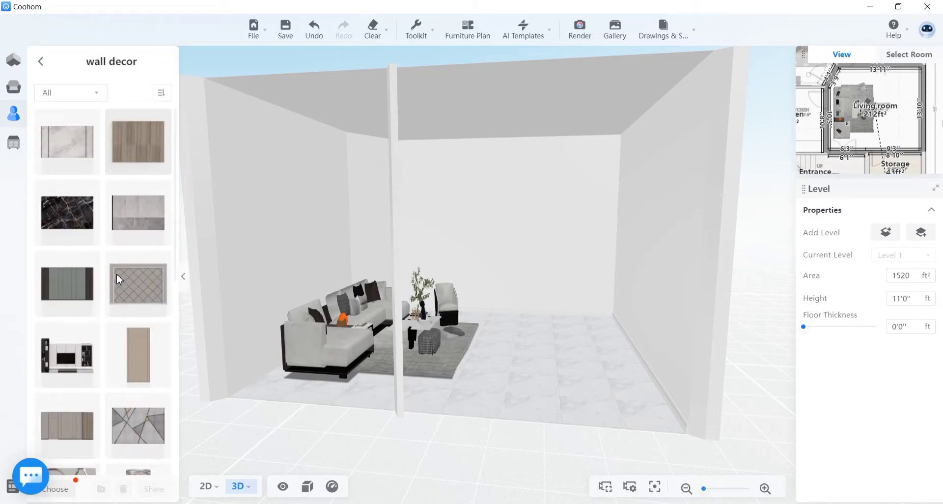
scroll(118, 279, down, 3)
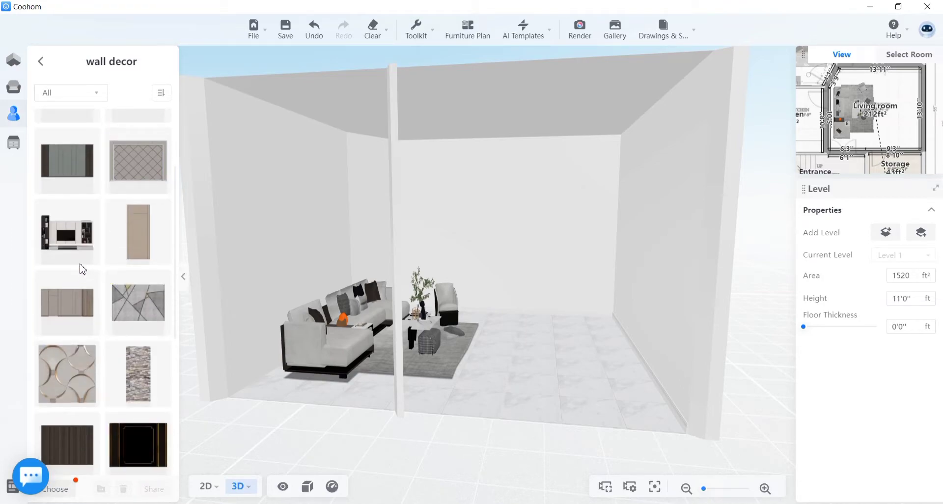
scroll(81, 263, down, 5)
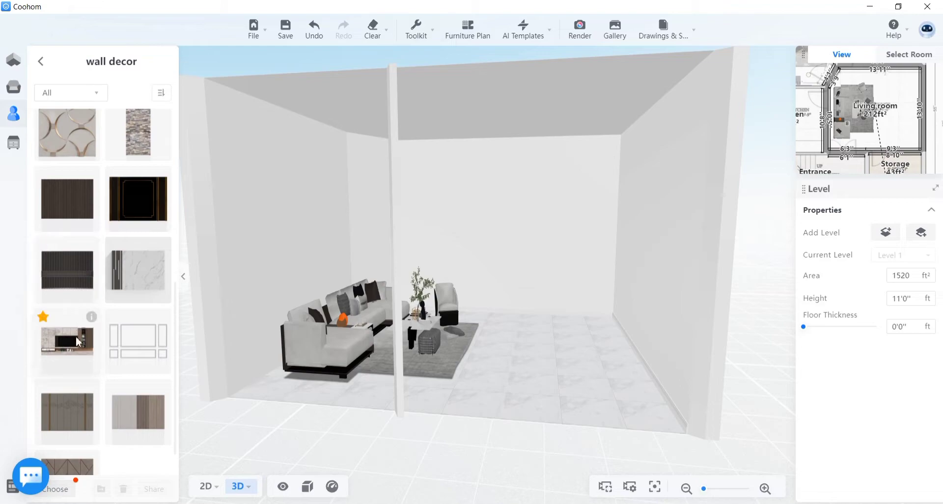
drag(72, 354, 523, 240)
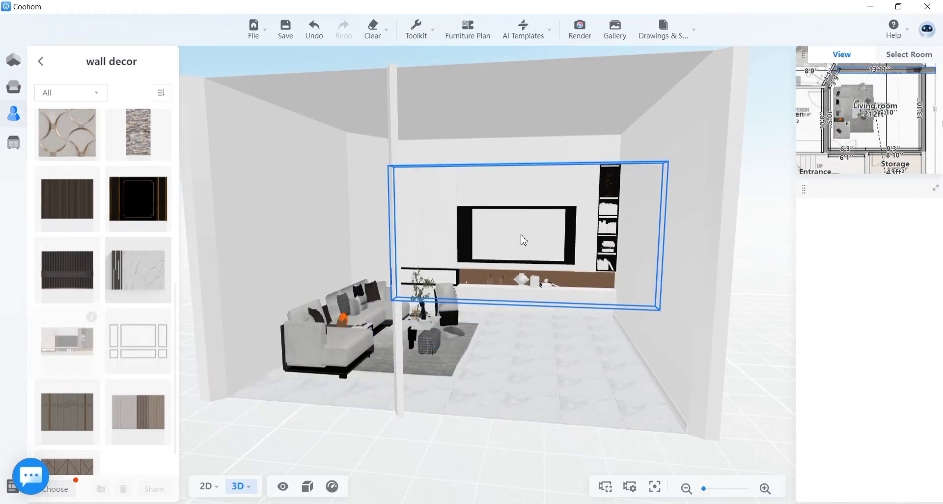
Step: In the 2D plan, shorten the background wall to 7'11" with its end flush in the room corner, and review it in 3D
click(204, 486)
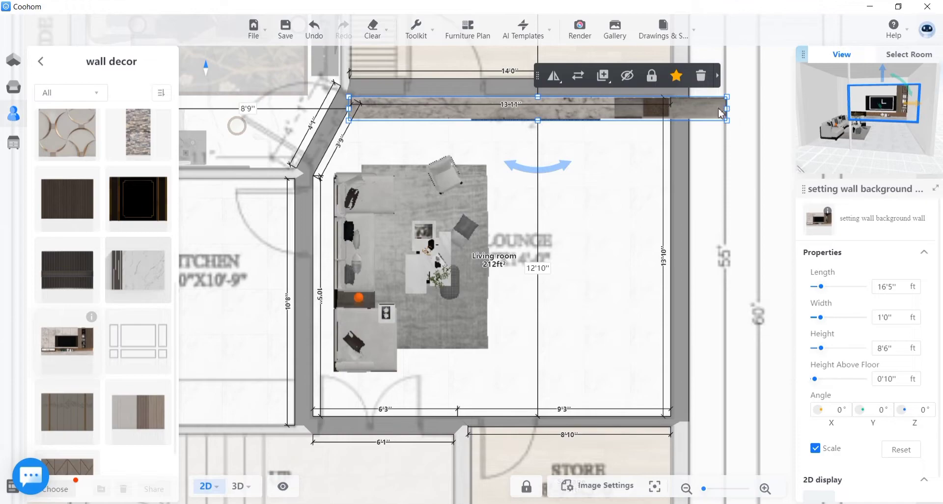
drag(719, 112, 671, 116)
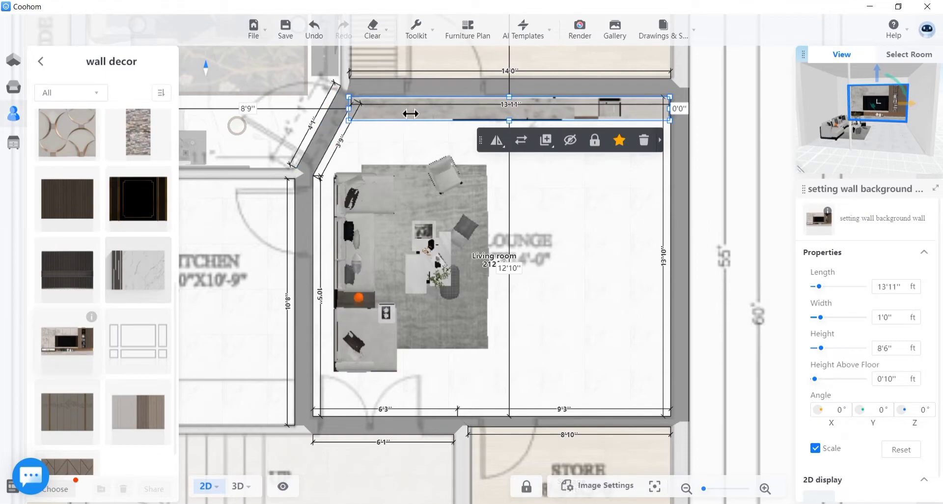
drag(349, 108, 491, 114)
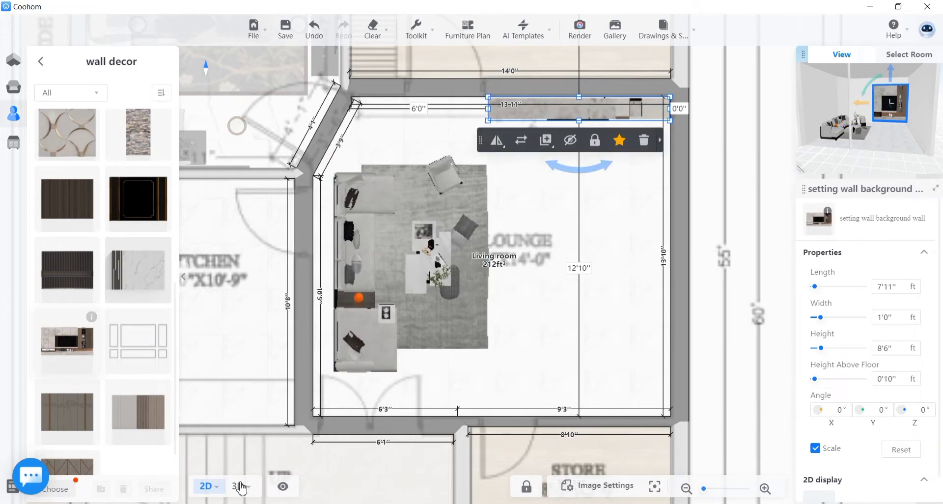
mouse_move(237, 489)
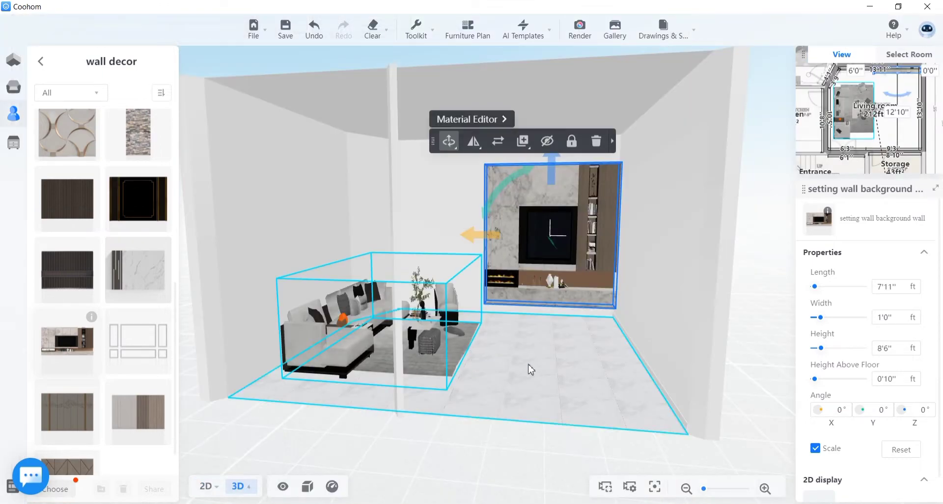
drag(541, 364, 695, 364)
drag(594, 358, 481, 349)
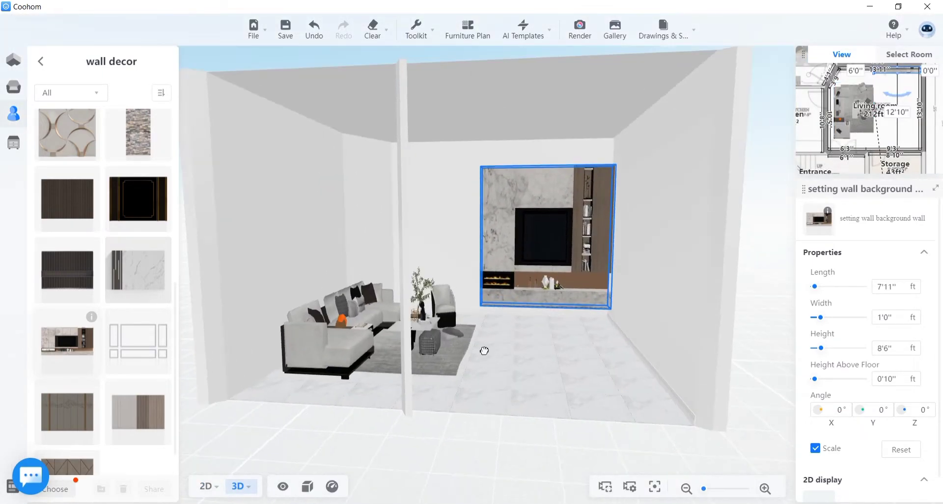
Step: In the 2D plan, turn the background wall to -90°, set it against the living room's outer side wall and lengthen it to 11'2"
scroll(583, 242, up, 5)
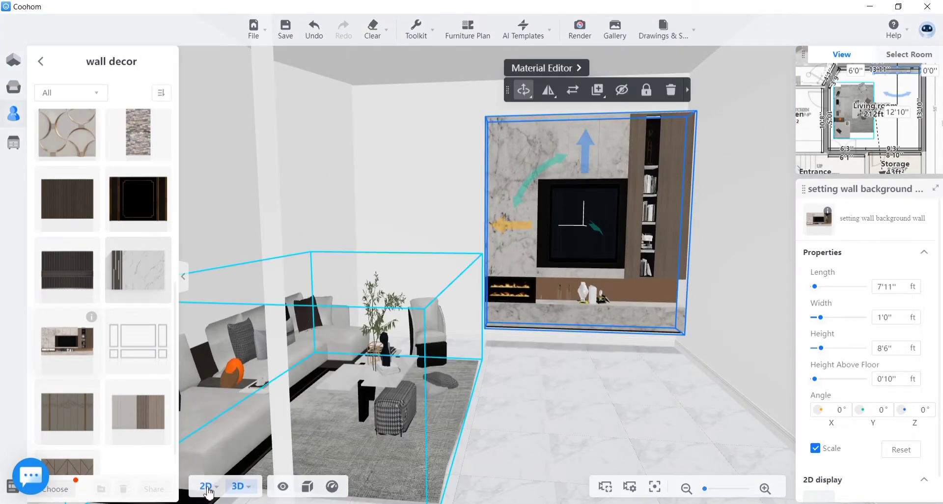
click(205, 486)
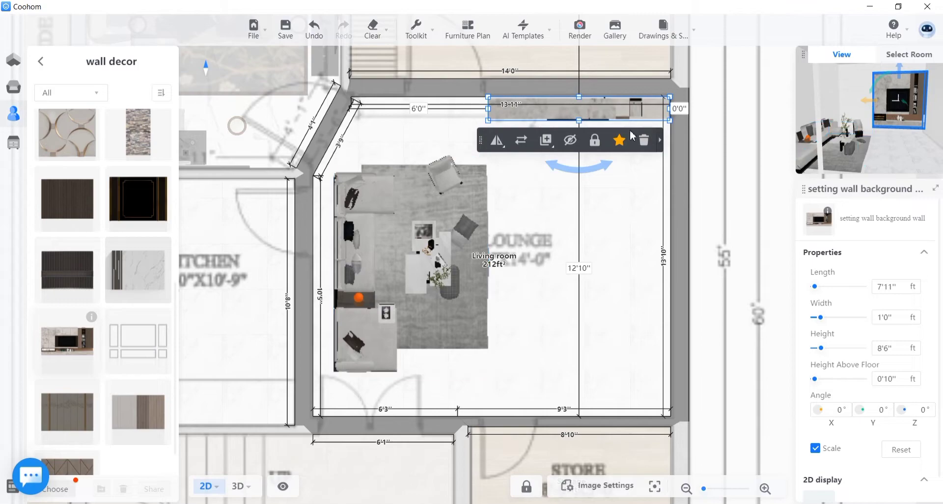
drag(604, 168, 447, 172)
drag(571, 111, 654, 266)
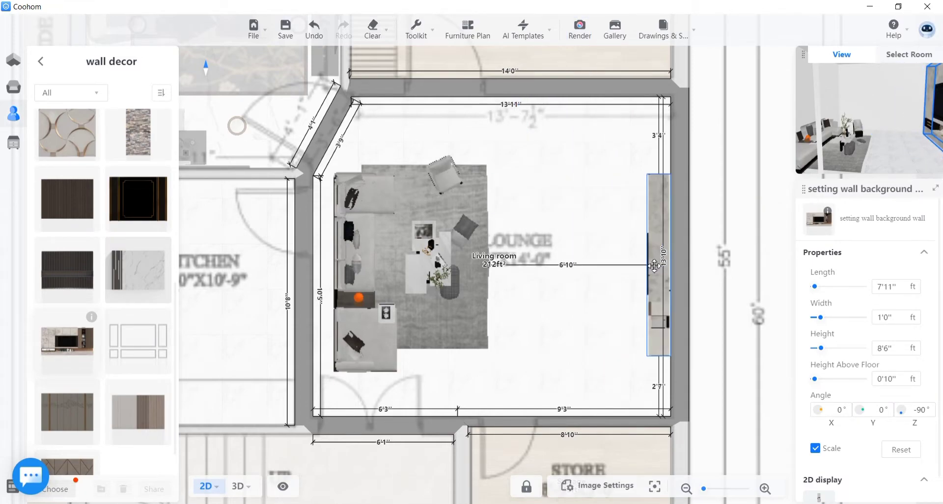
drag(663, 178, 663, 101)
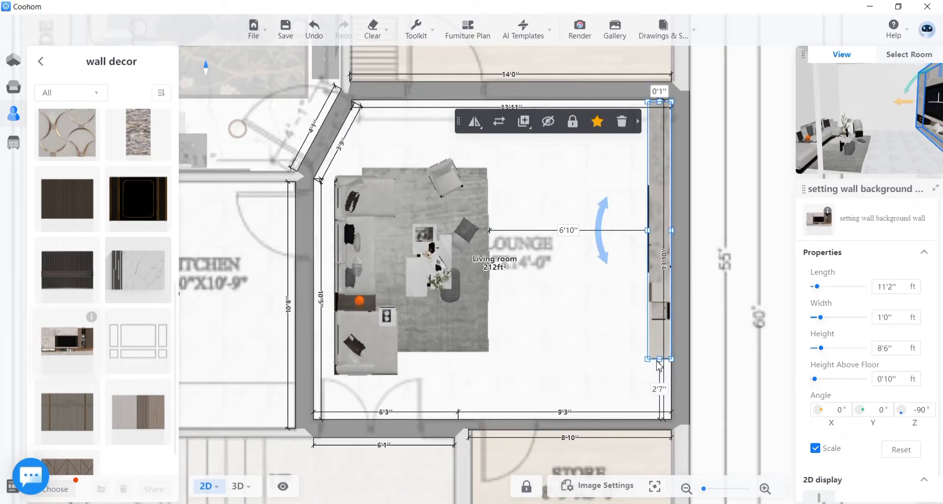
drag(660, 359, 658, 418)
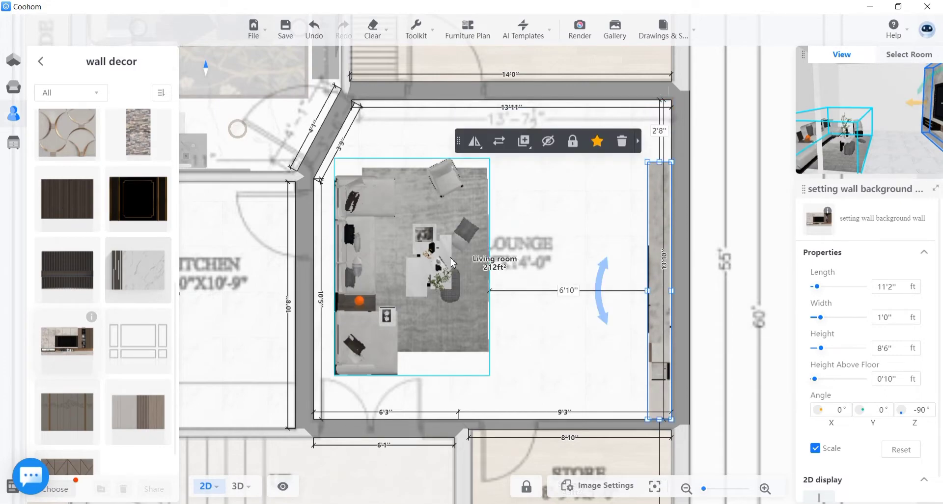
Step: Move the sofa combination to 1'6" from the background wall and 6'3" from the kitchen-side wall, and check the layout in 3D
middle_drag(451, 262, 515, 262)
click(472, 245)
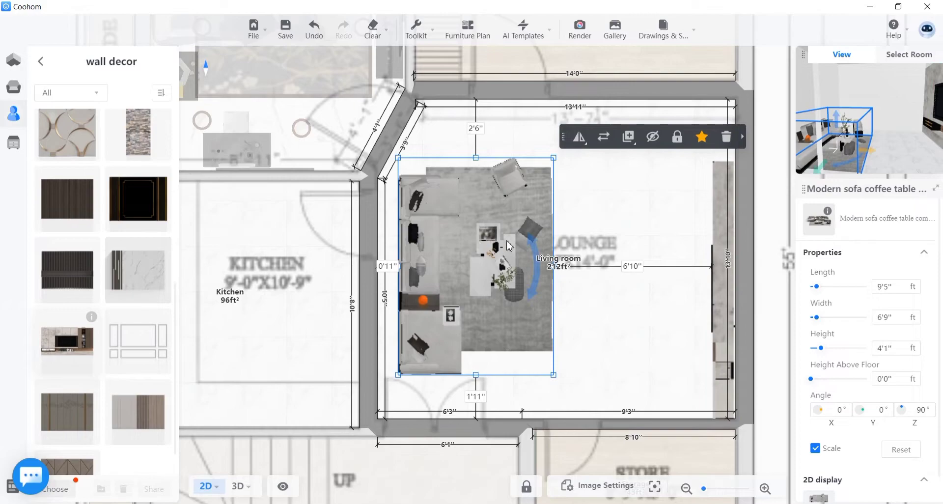
drag(472, 245, 601, 248)
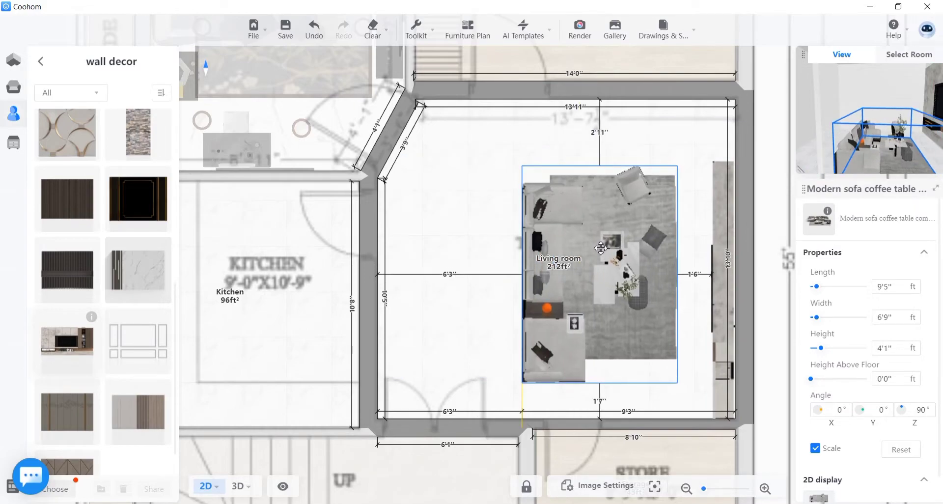
mouse_move(241, 491)
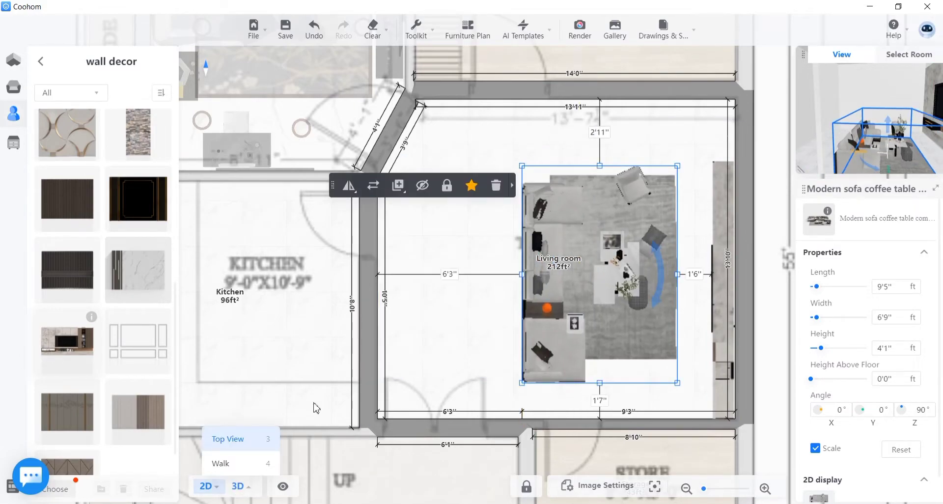
key(3)
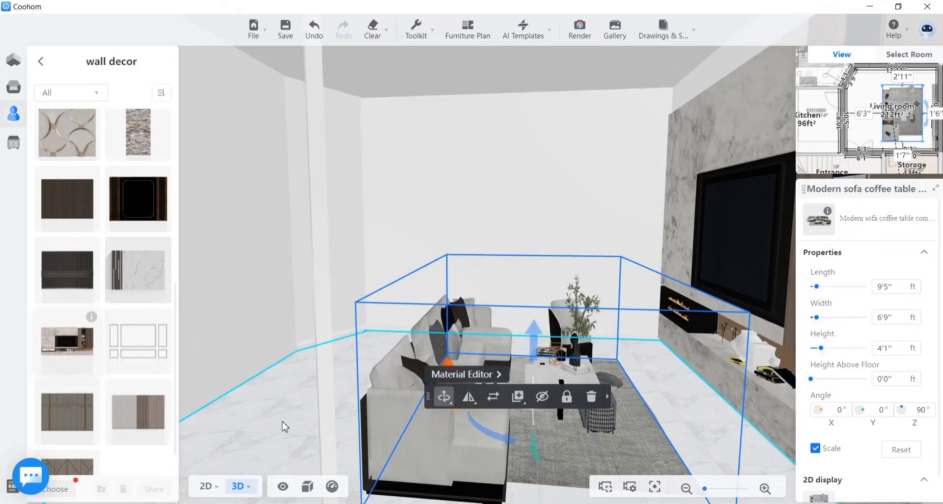
drag(284, 426, 463, 367)
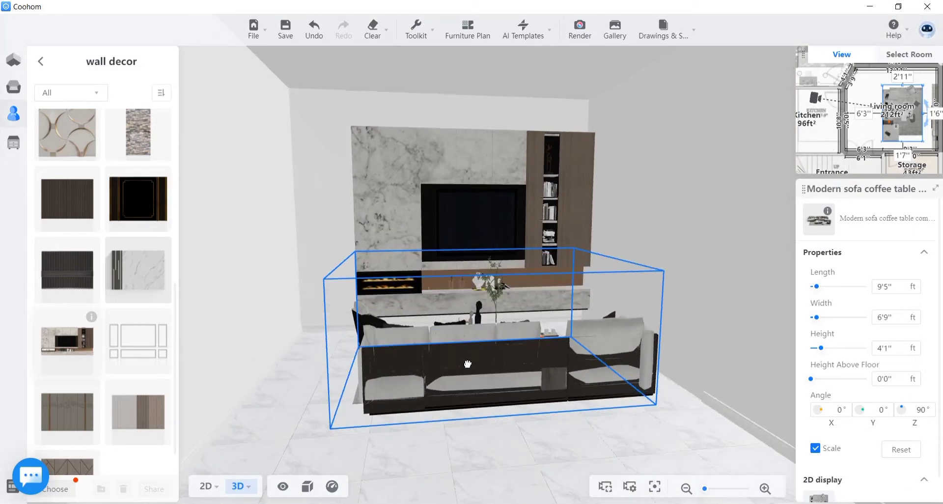
Step: In 3D, slide the background wall sideways to 0'11" from the storage-side corner and raise it to 1'3" above the floor
click(385, 158)
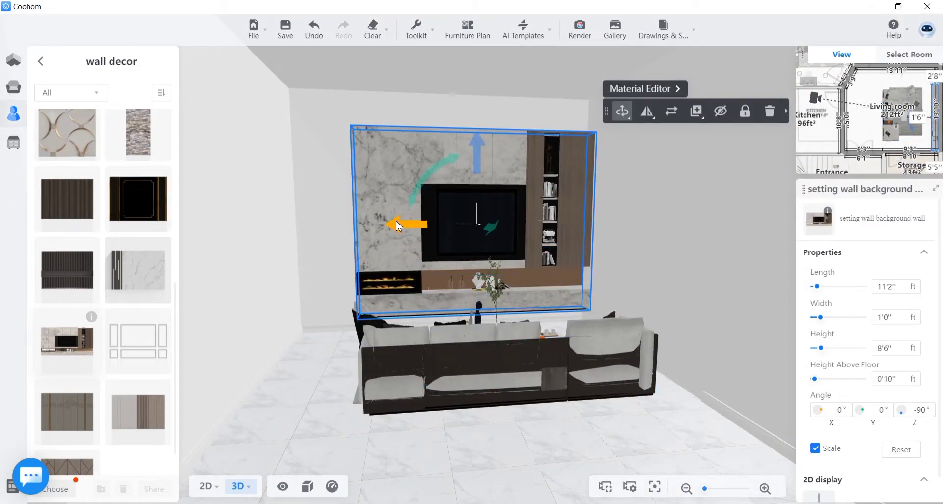
drag(397, 225, 378, 226)
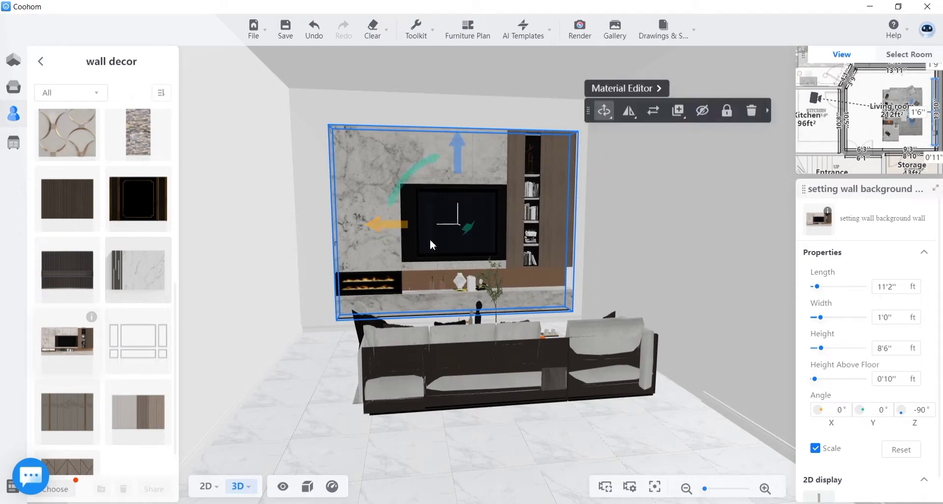
drag(460, 161, 460, 149)
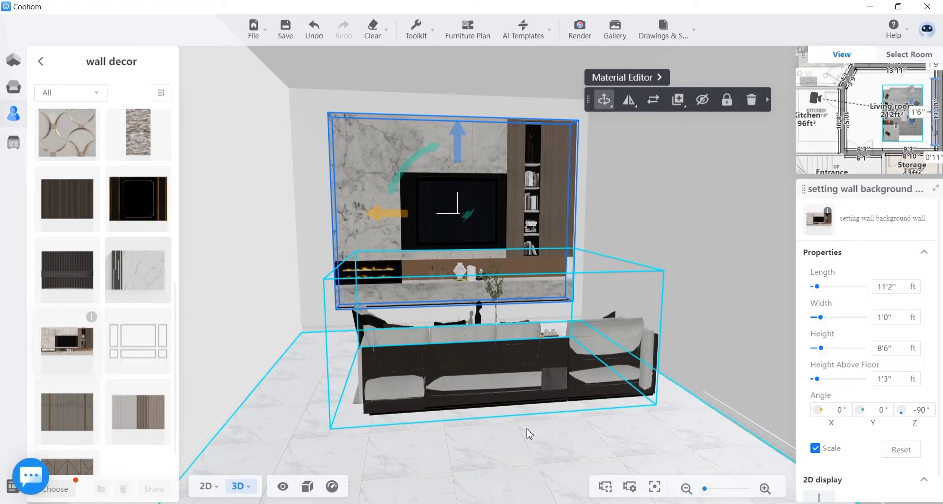
drag(528, 434, 509, 398)
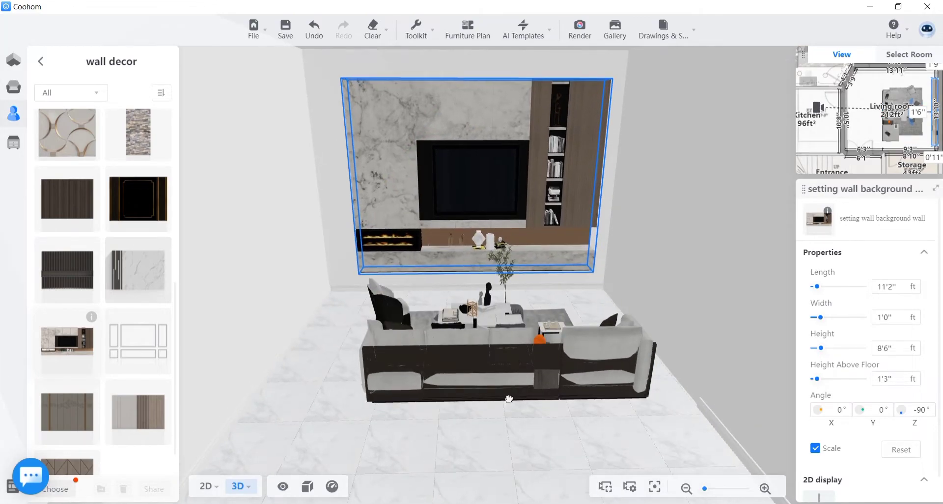
Step: In the 2D plan, extend both ends of the background wall to the room corners for a length of 13'9"
click(207, 494)
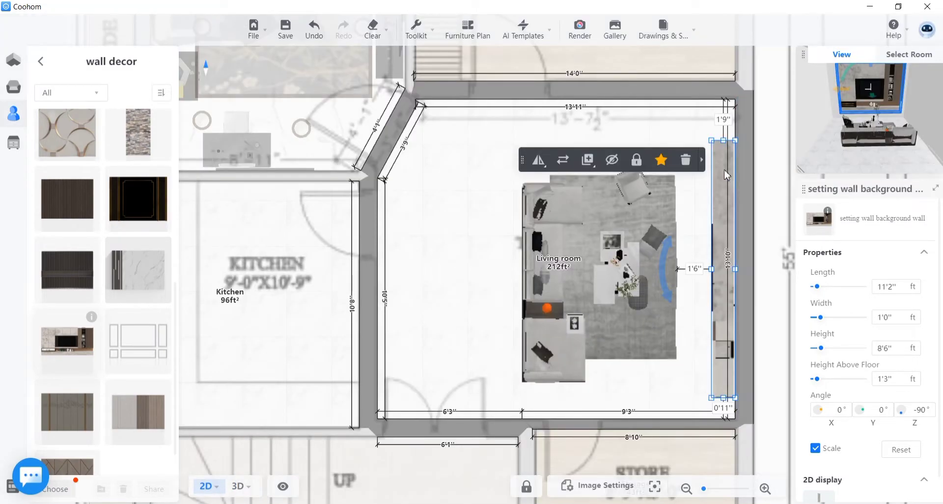
drag(727, 141, 727, 103)
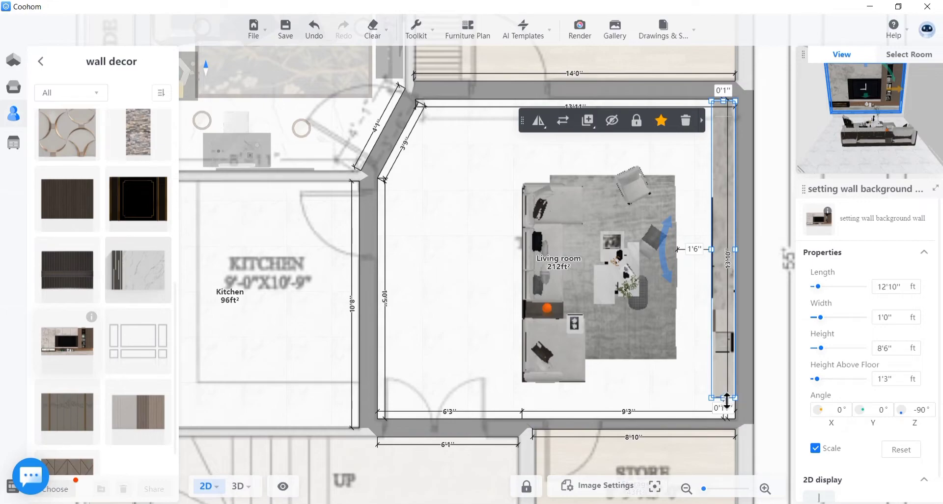
drag(727, 400, 728, 419)
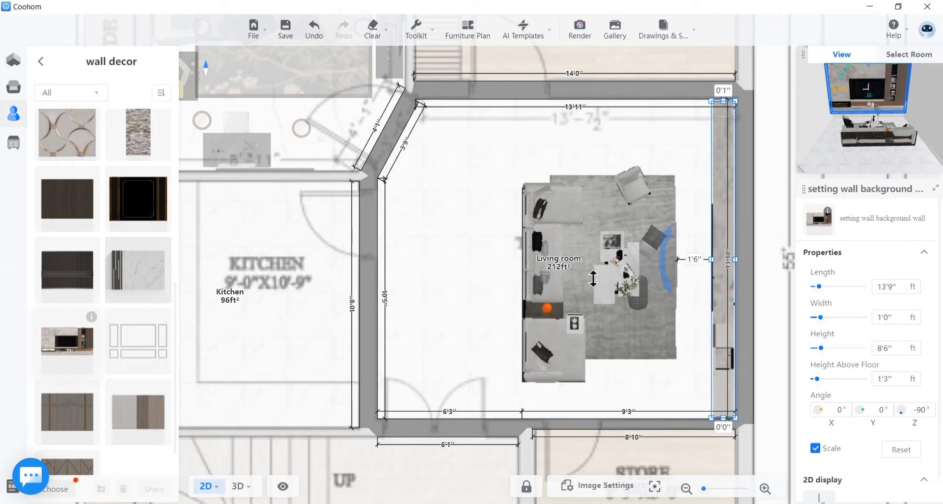
Step: Reposition the sofa combination 2'4" from the background wall and 5'5" from the kitchen-side wall, and check it in 3D
right_drag(586, 262, 586, 238)
click(586, 237)
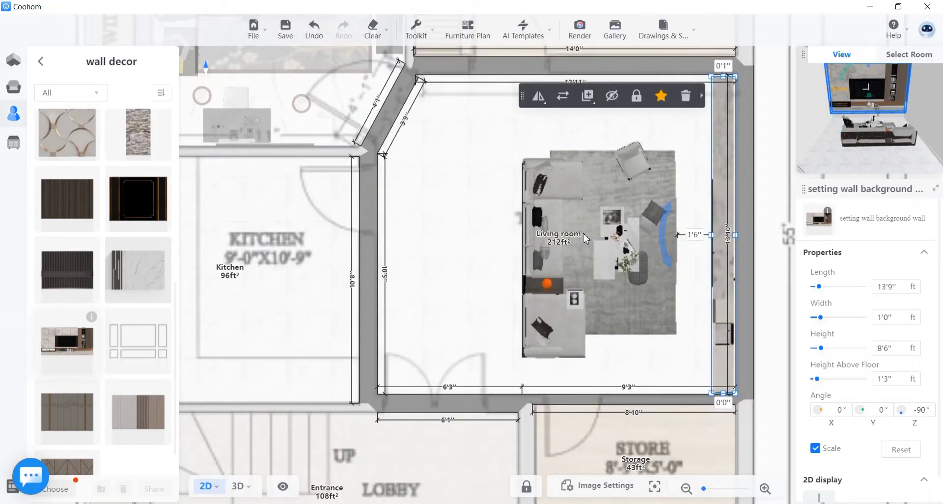
drag(591, 227, 570, 201)
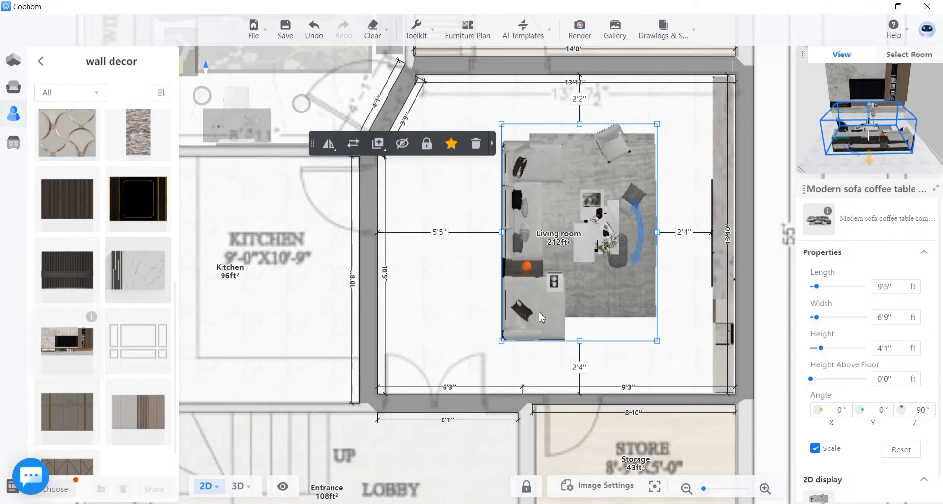
click(238, 486)
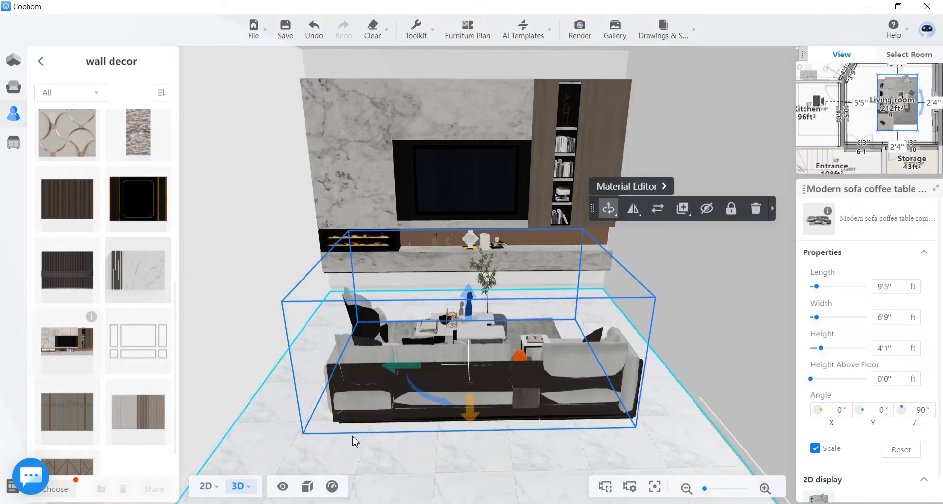
drag(530, 455, 528, 440)
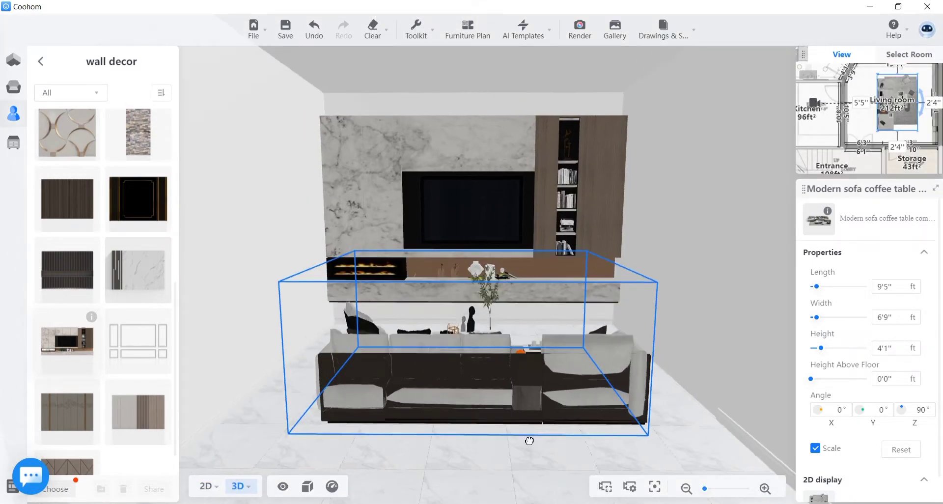
Step: Save the project and review the background wall and sofa arrangement in 3D from the front and the side
click(455, 192)
drag(479, 307, 468, 292)
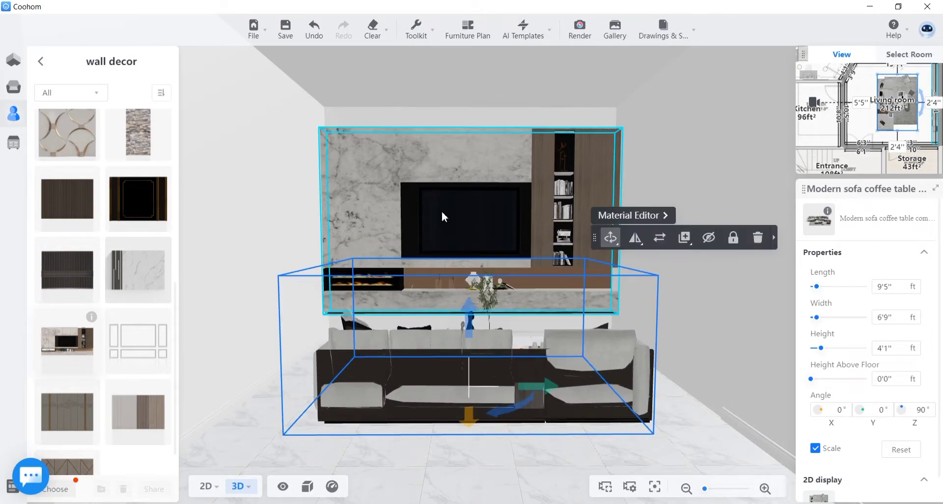
click(472, 277)
key(ctrl+s)
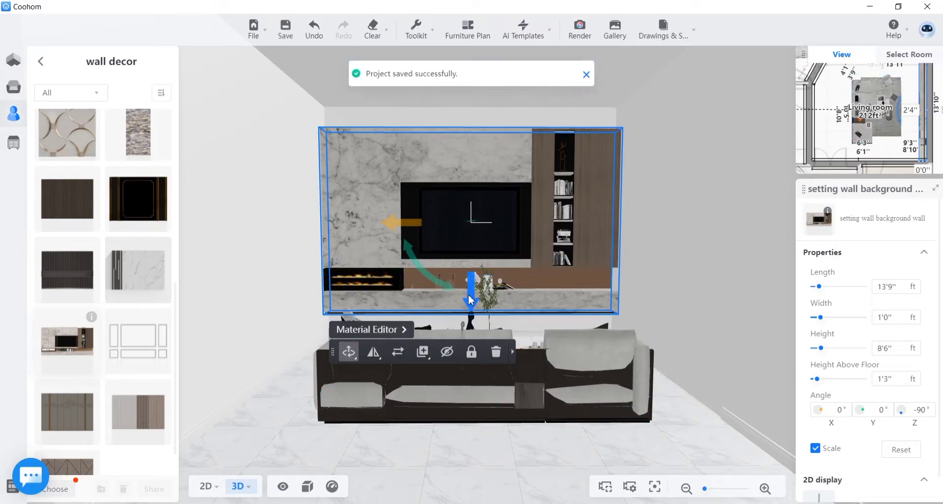
click(334, 460)
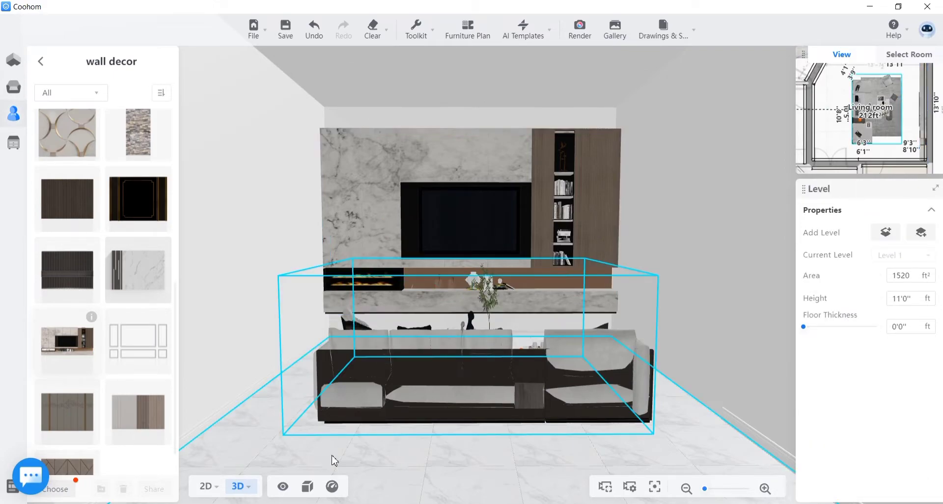
drag(429, 465, 332, 483)
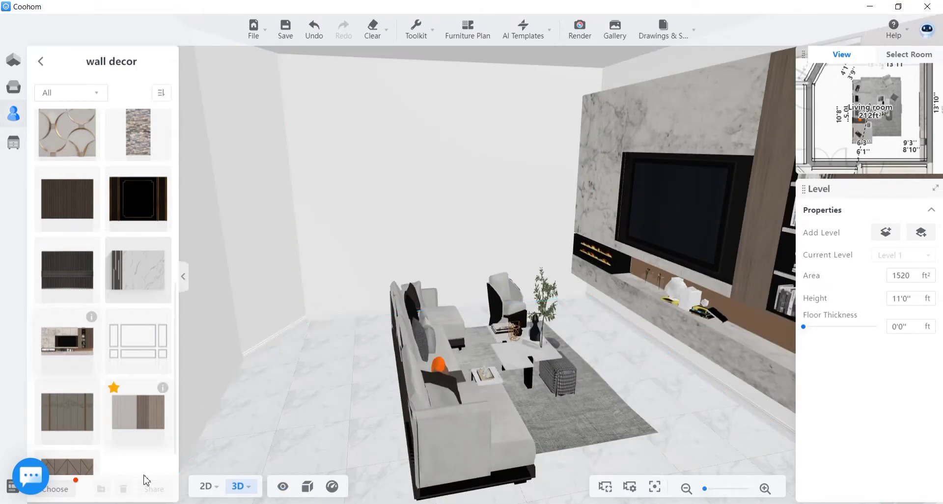
Step: Return to the 2D floor plan and open the door,windows folder in the saved favourites
click(211, 491)
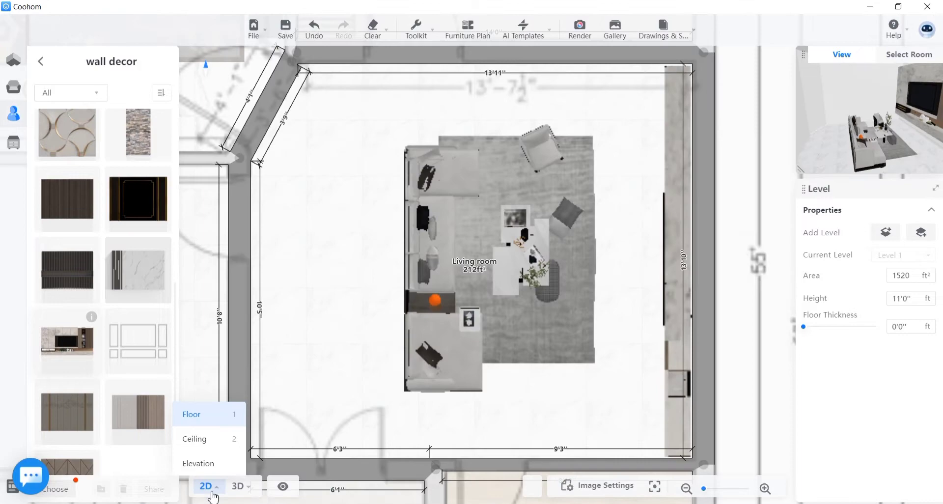
scroll(404, 259, down, 4)
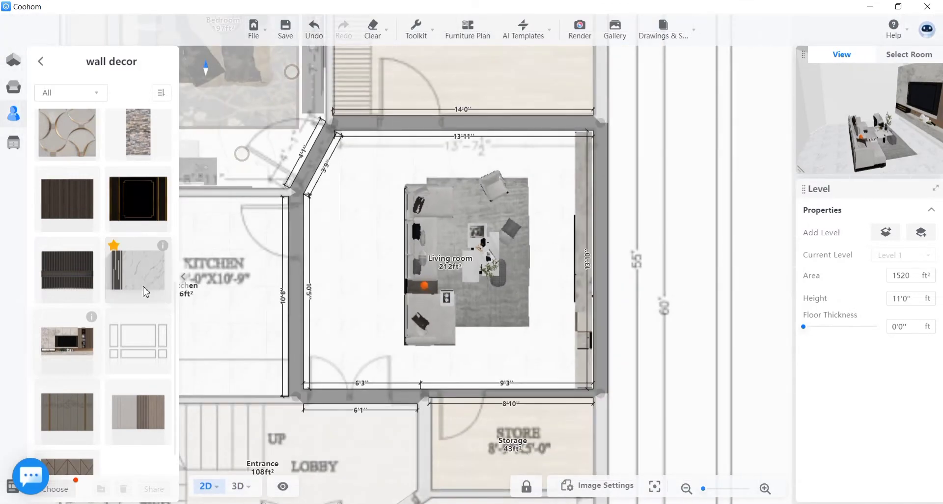
mouse_move(16, 107)
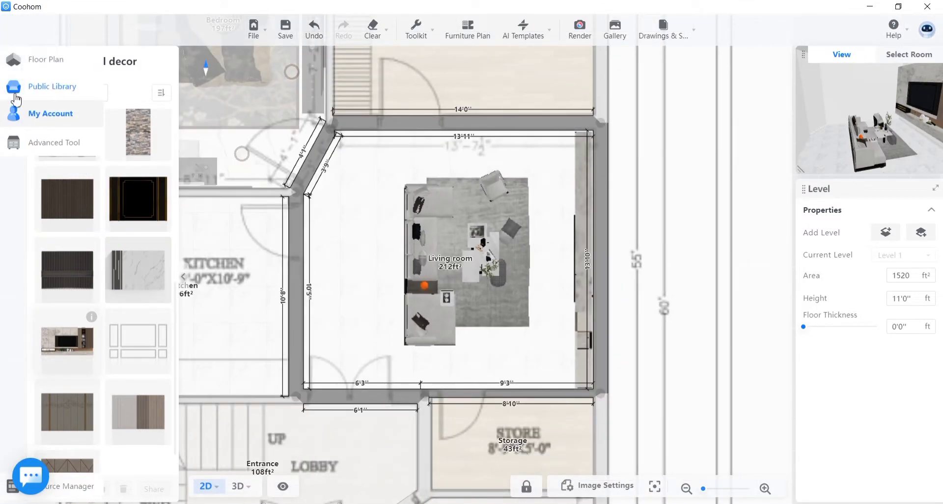
click(11, 121)
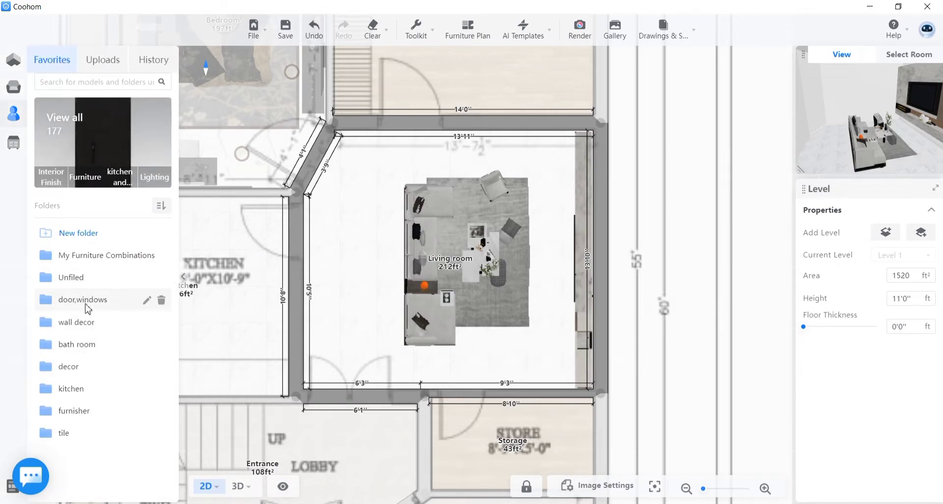
click(88, 305)
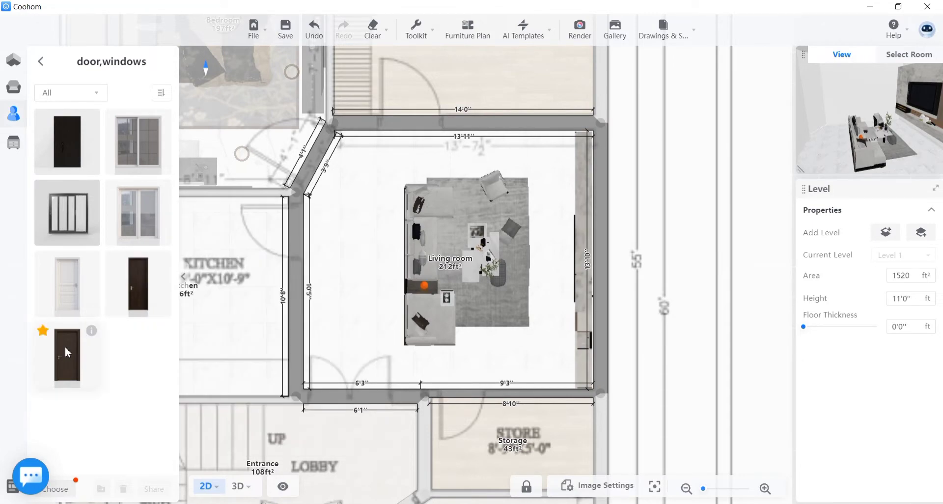
mouse_move(94, 332)
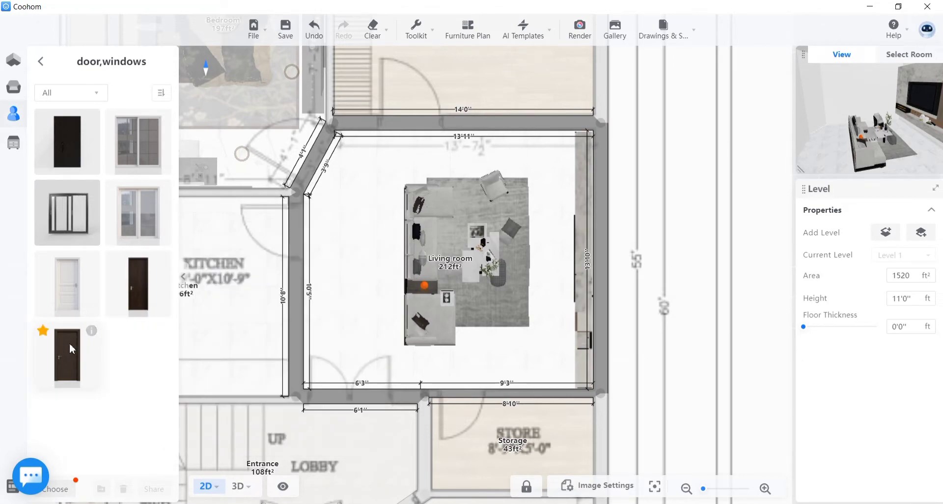
Step: Place the dark brown single door in the wall between the living room and the 168 ft² bedroom, flipped to swing into the bedroom
click(70, 351)
scroll(383, 172, down, 2)
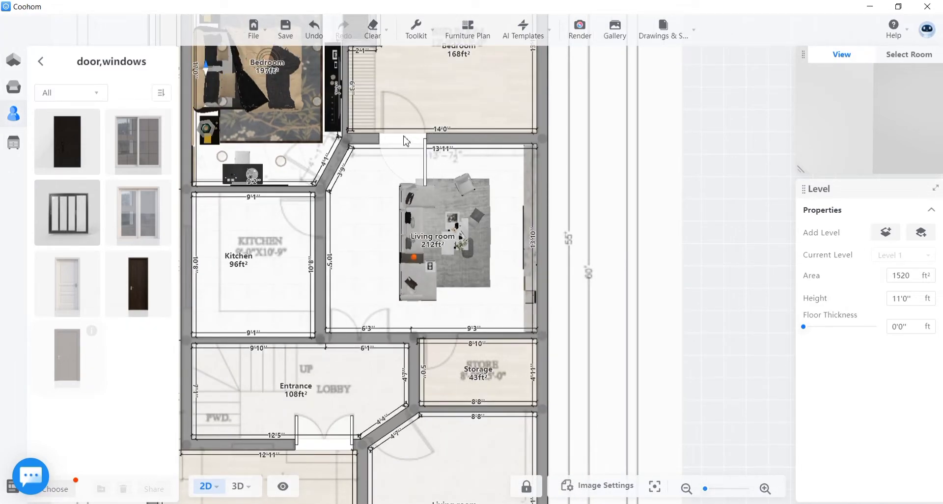
click(405, 141)
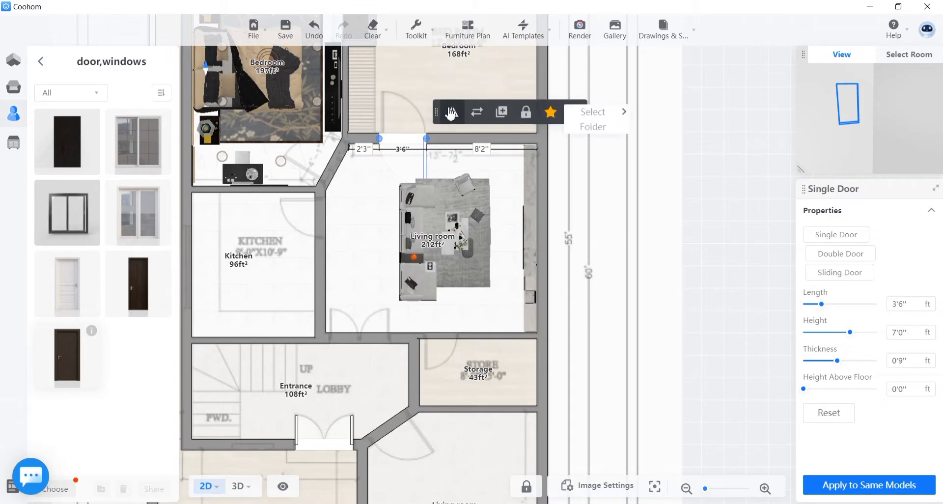
click(451, 113)
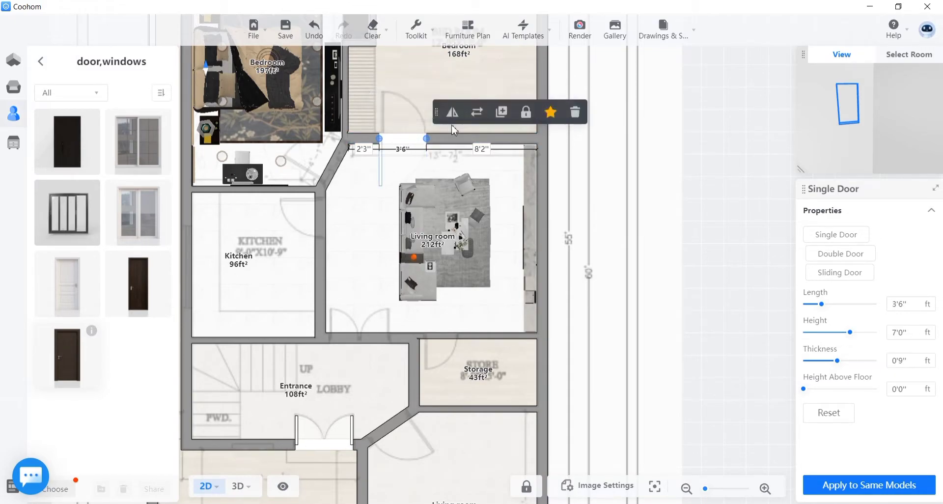
click(452, 113)
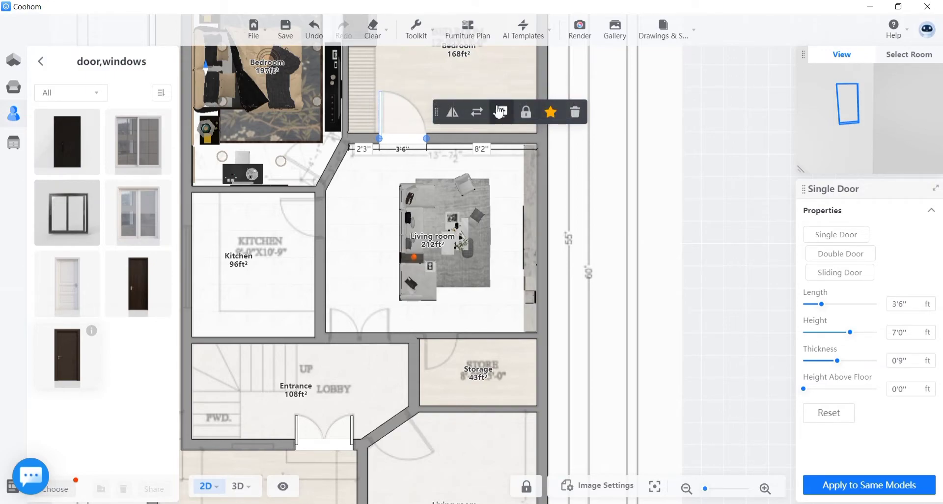
Step: Check the sizes and positions of the doors leading from the living room into the two bedrooms
click(501, 114)
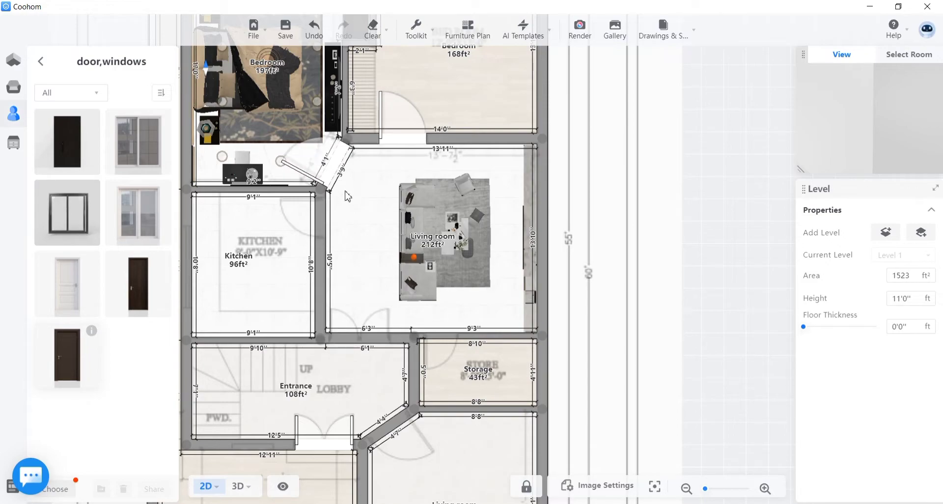
click(344, 191)
scroll(434, 129, up, 5)
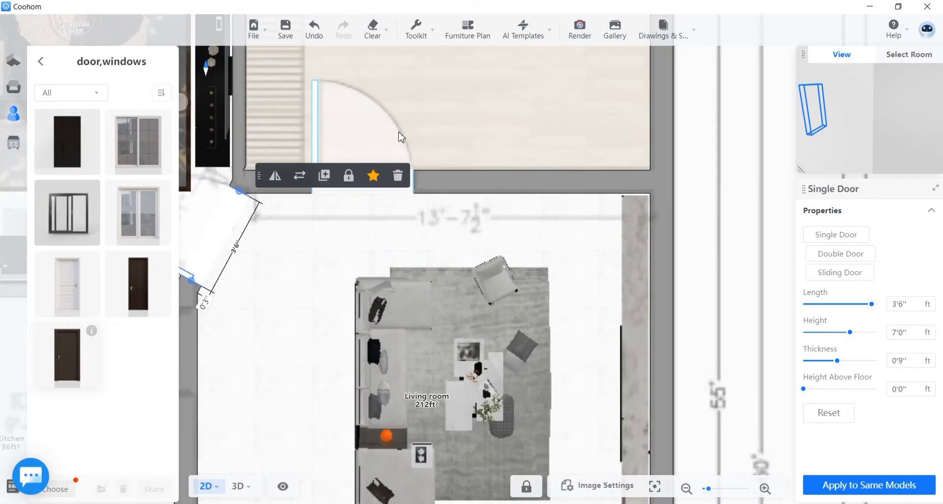
click(401, 137)
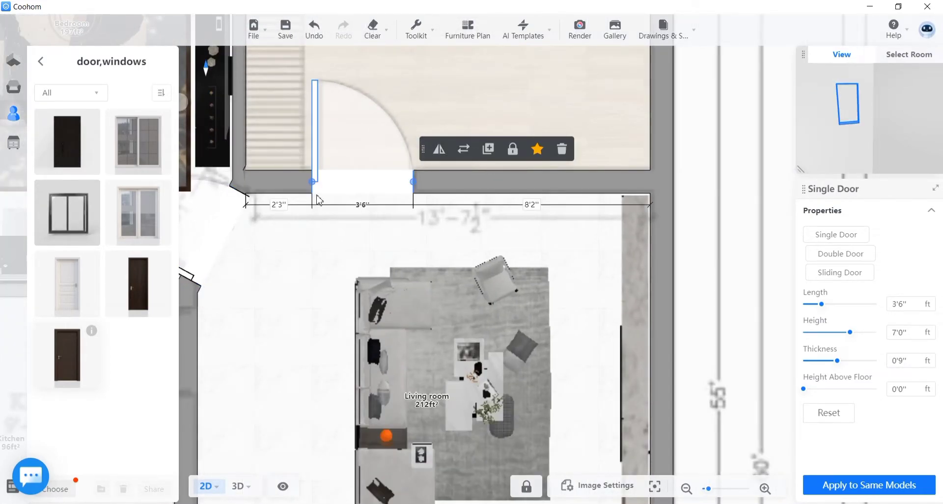
scroll(314, 196, down, 4)
scroll(309, 192, up, 5)
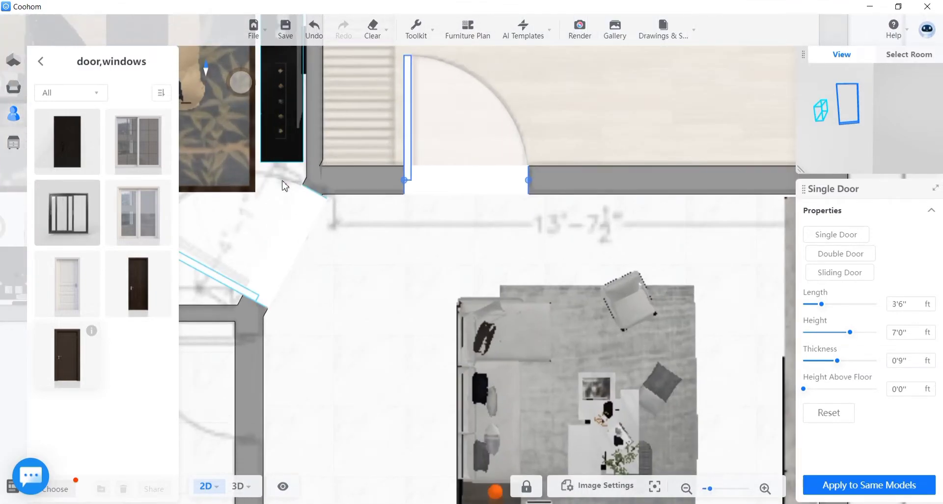
click(322, 198)
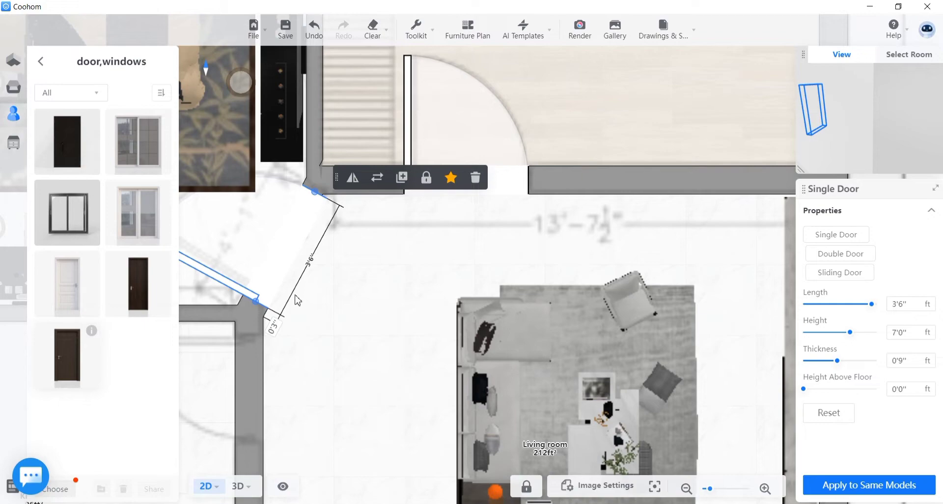
scroll(296, 300, down, 5)
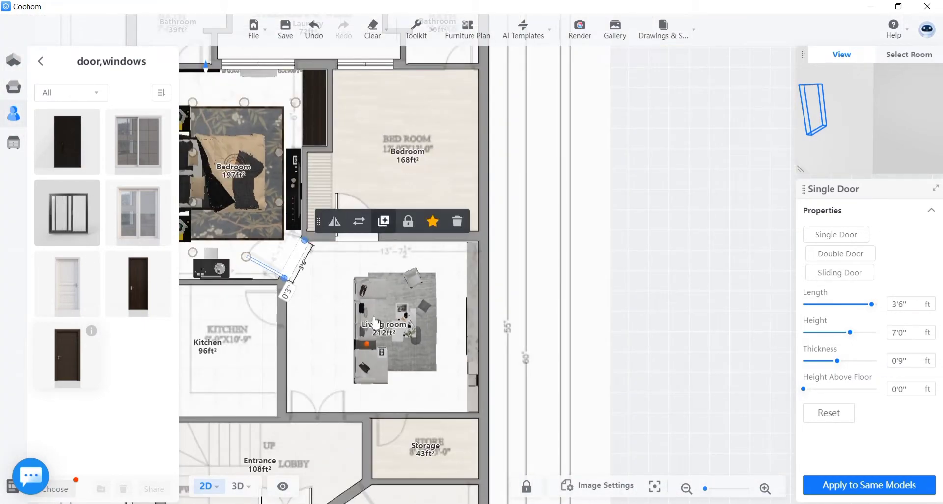
click(384, 221)
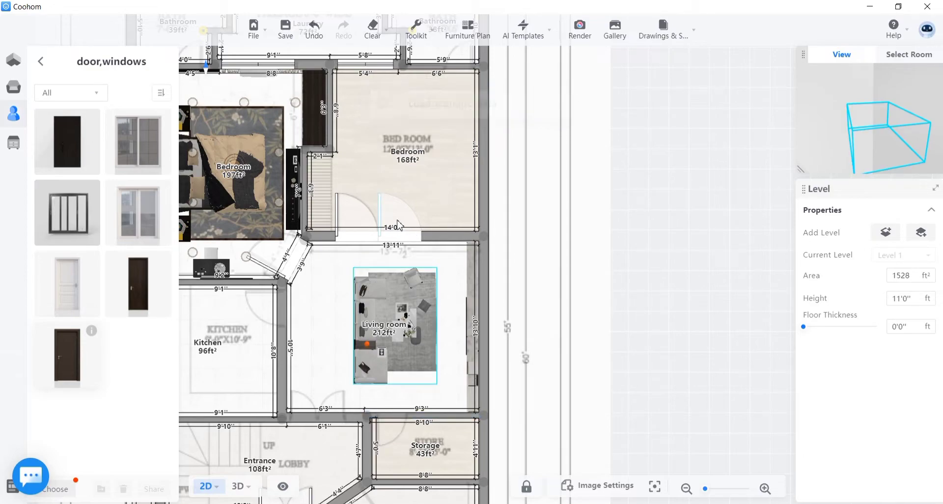
drag(399, 218, 401, 269)
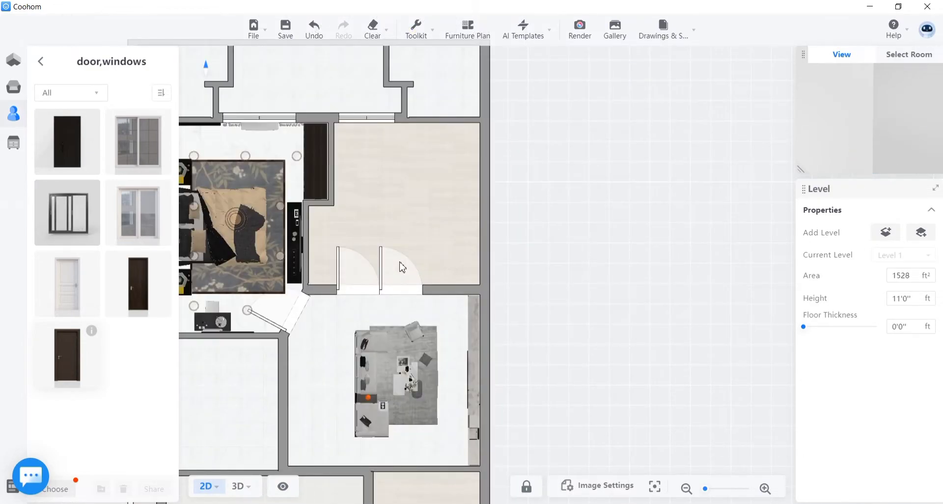
click(401, 266)
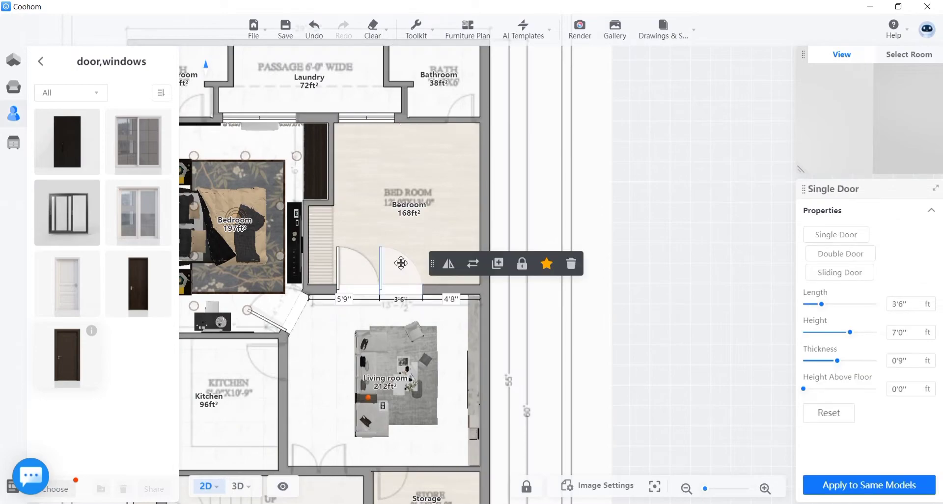
click(426, 335)
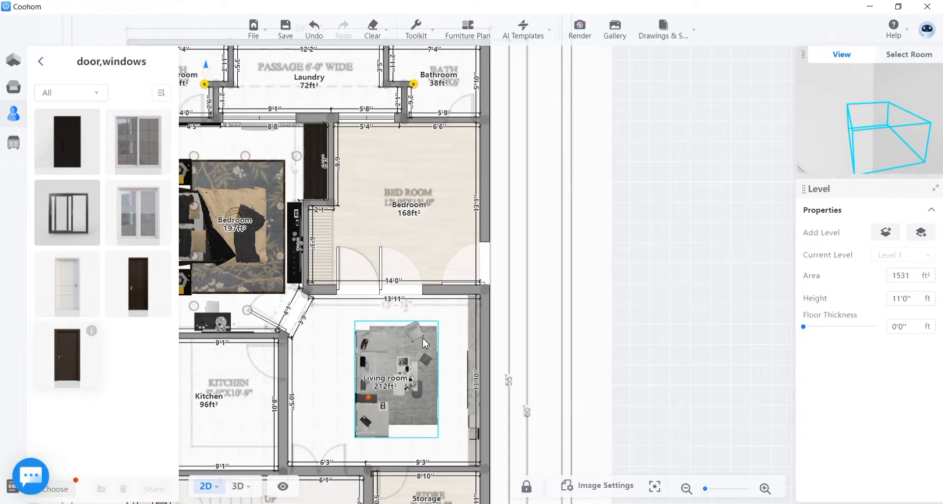
key(ctrl+z)
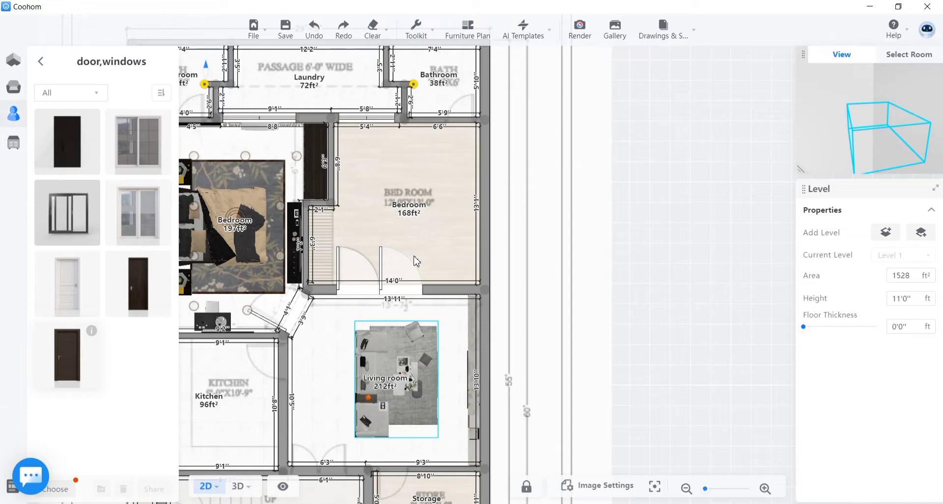
key(ctrl+z)
Step: Duplicate the single door in the angled bedroom wall and place the copy in the wall between the living room and the storage
scroll(378, 278, down, 3)
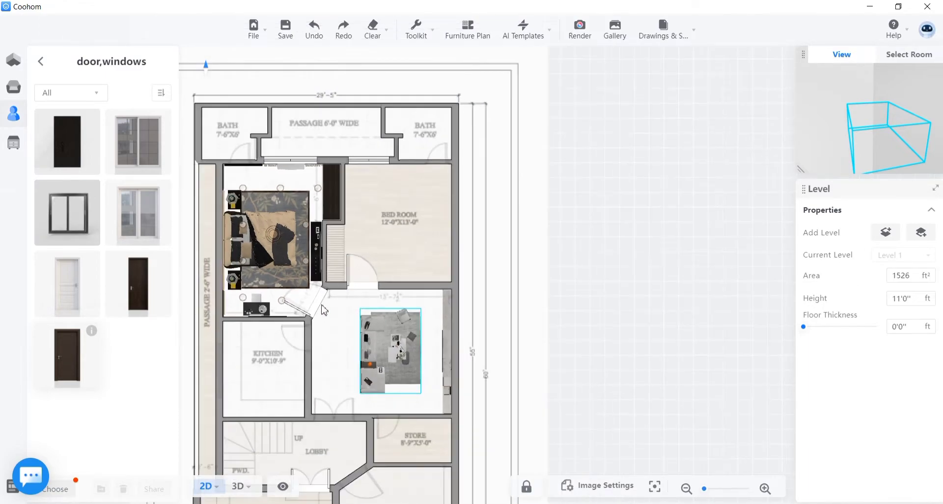
scroll(301, 304, up, 3)
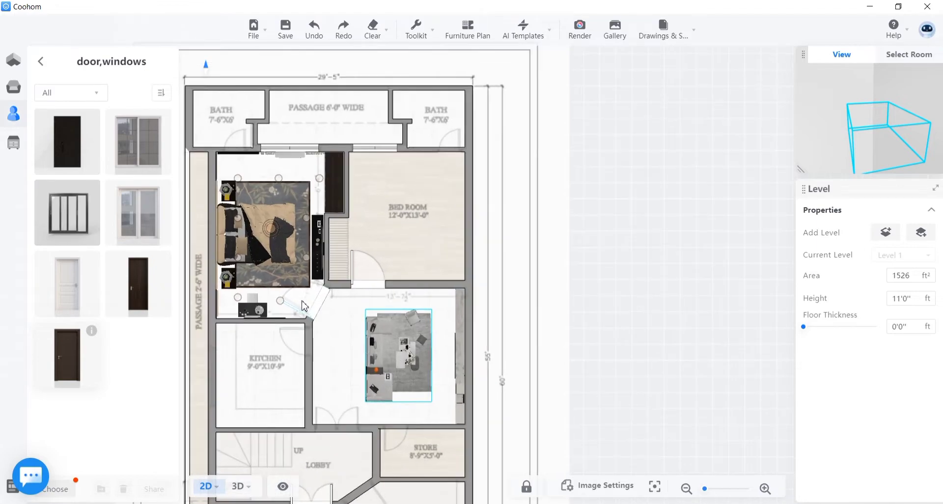
click(303, 300)
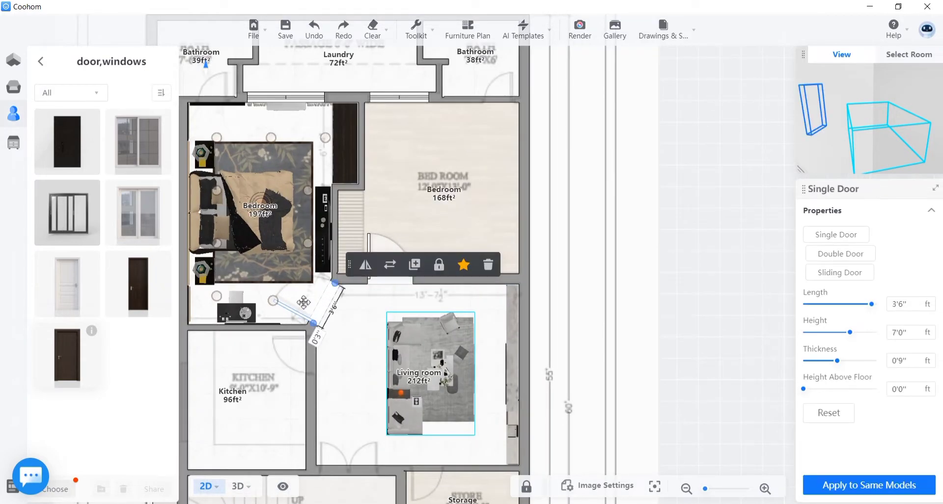
click(414, 265)
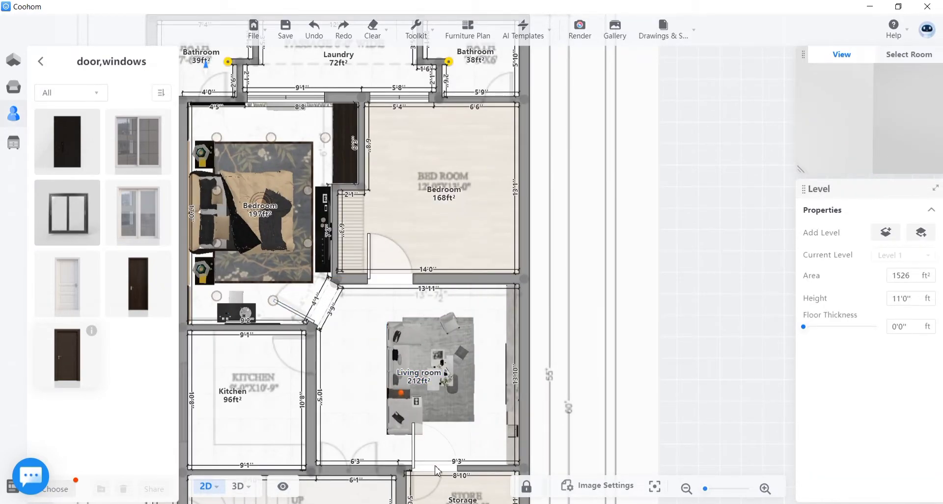
click(438, 469)
scroll(480, 411, down, 5)
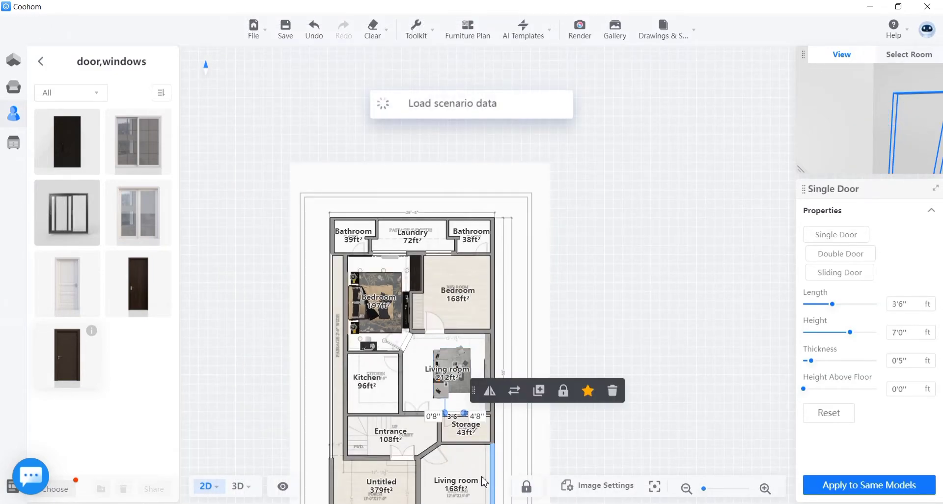
scroll(461, 448, up, 5)
scroll(446, 420, up, 3)
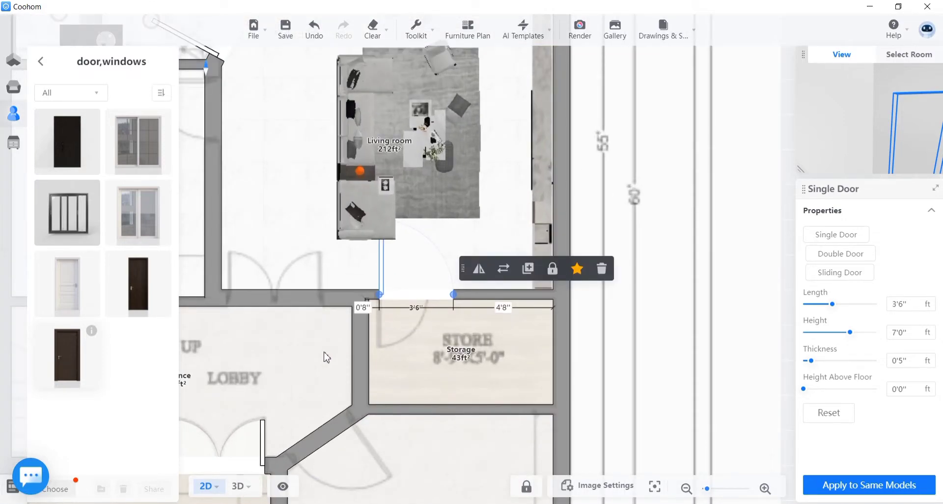
Step: Flip the storage door so it swings into the storage and hinges on the side nearest the lobby, matching the plan
click(503, 268)
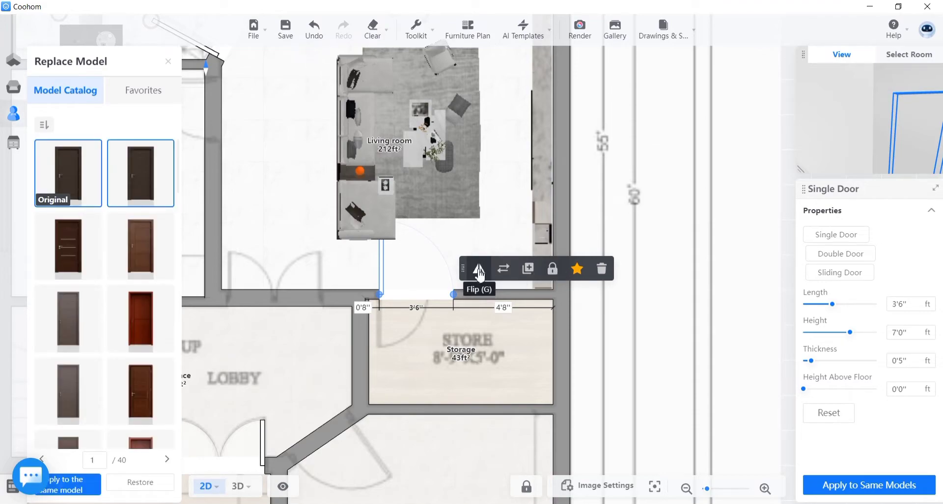
click(478, 270)
click(479, 271)
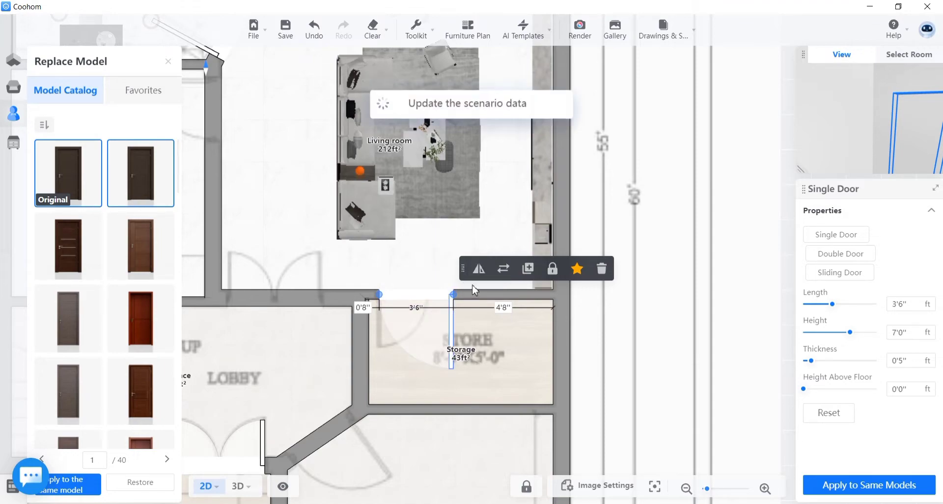
click(479, 270)
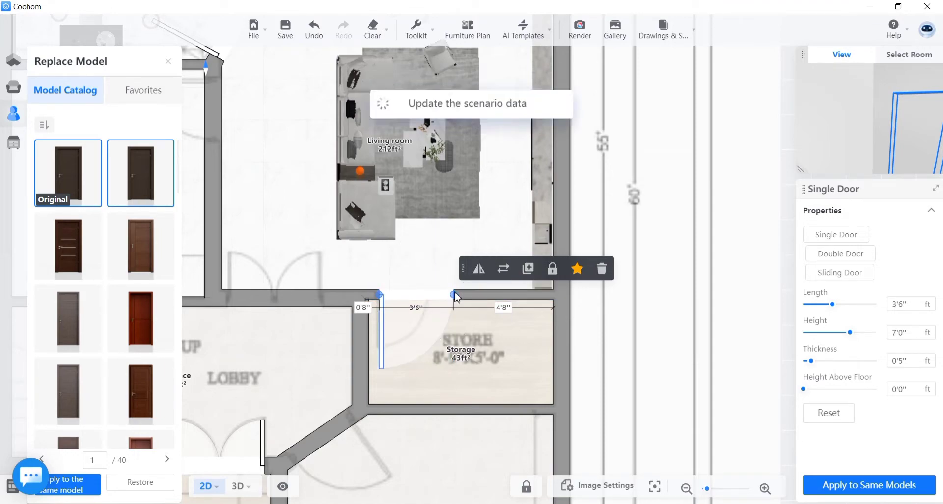
Step: Resize the storage door to a length of 2'6", with 0'5" clearance on the lobby side and 5'10" on the other
mouse_move(456, 296)
mouse_down()
mouse_move(429, 297)
mouse_move(438, 295)
mouse_up()
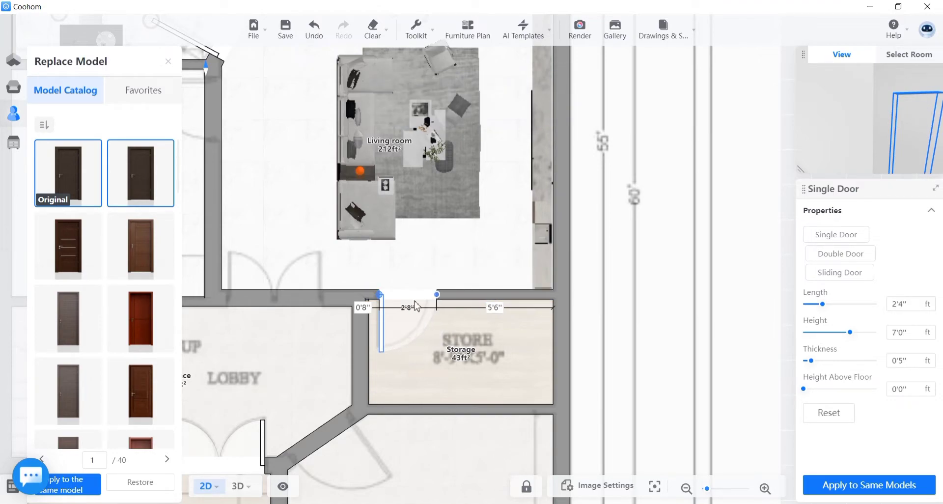
scroll(382, 303, up, 2)
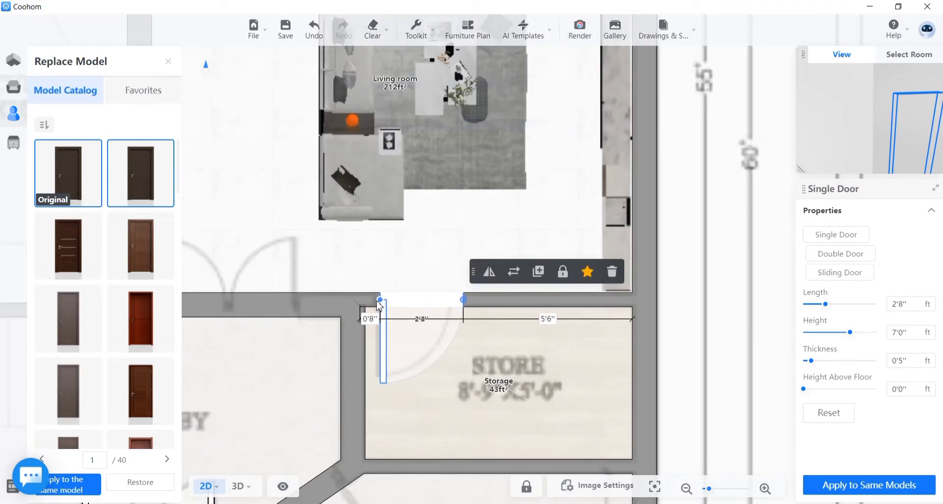
drag(381, 300, 374, 305)
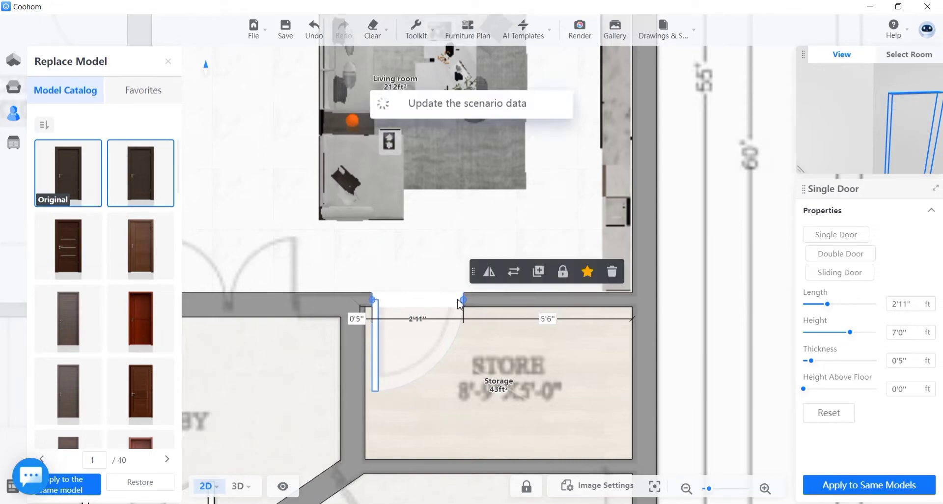
drag(454, 305, 451, 308)
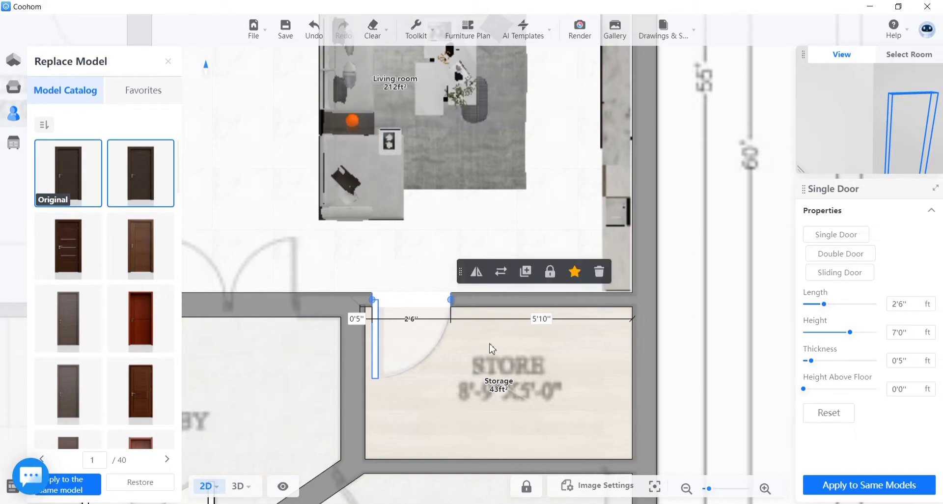
scroll(491, 348, down, 3)
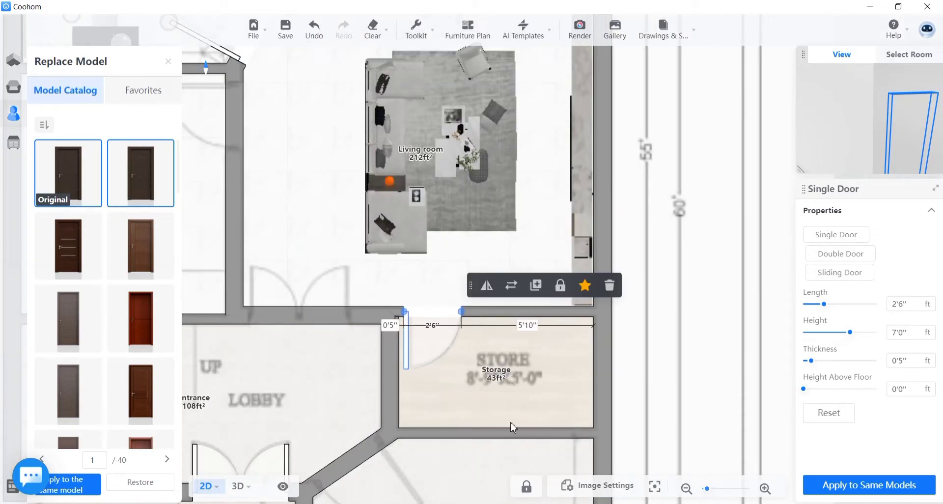
scroll(287, 378, down, 2)
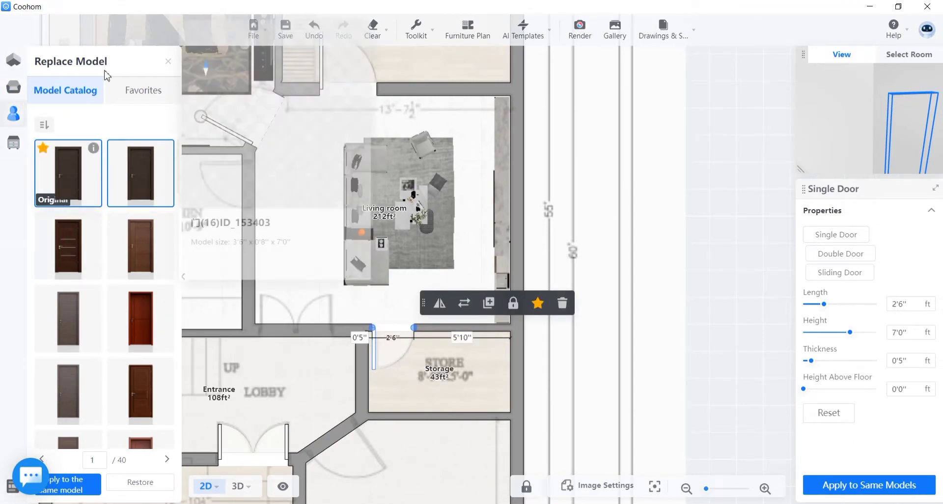
Step: Place the black door from the door,windows favourites in the living room–entrance wall, 0'3" from the kitchen-side wall
click(169, 62)
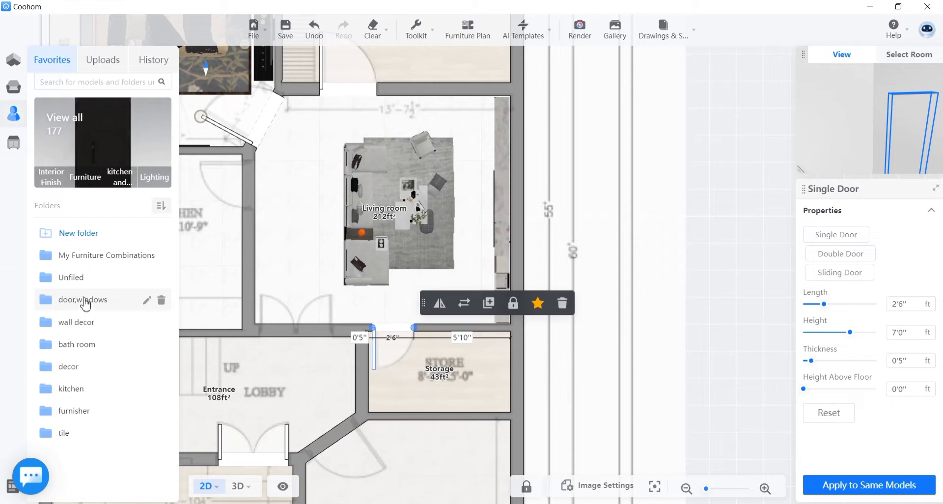
click(83, 299)
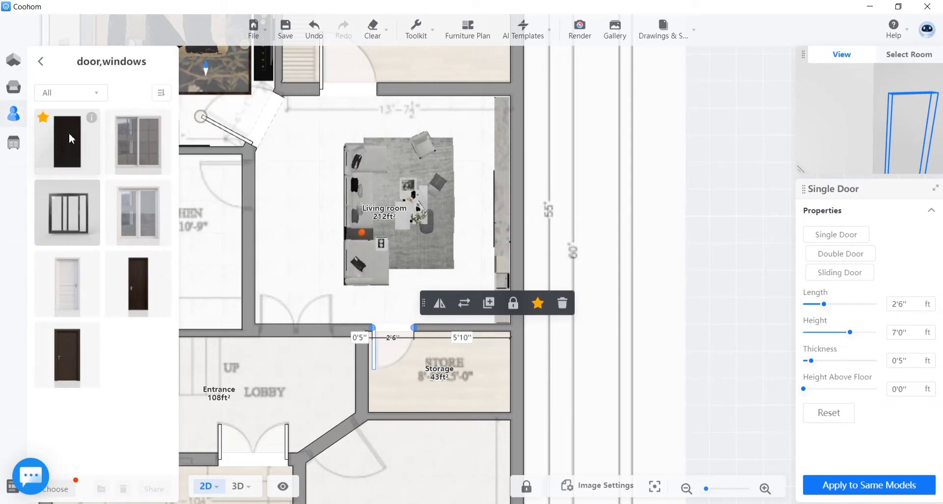
drag(68, 141, 295, 315)
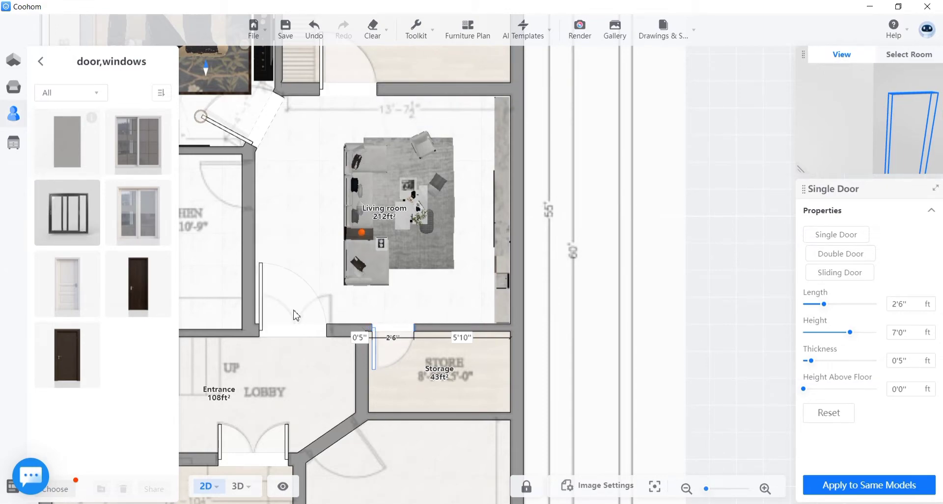
click(316, 335)
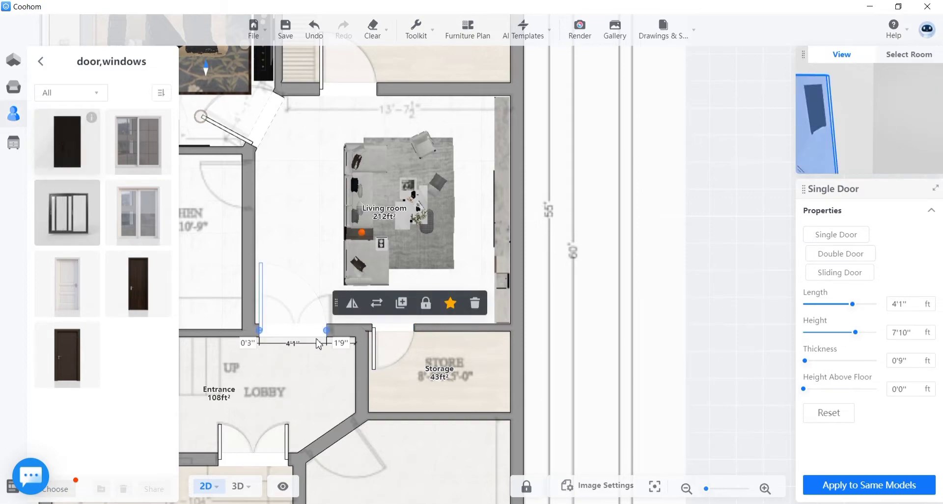
scroll(316, 336, up, 1)
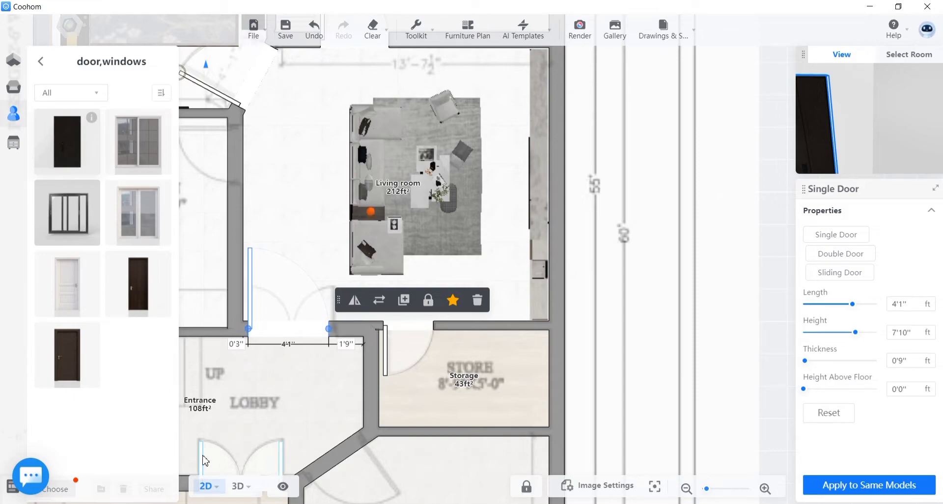
Step: Review the placed doors in 3D from inside and from above, and open the room selection
mouse_move(240, 487)
key(3)
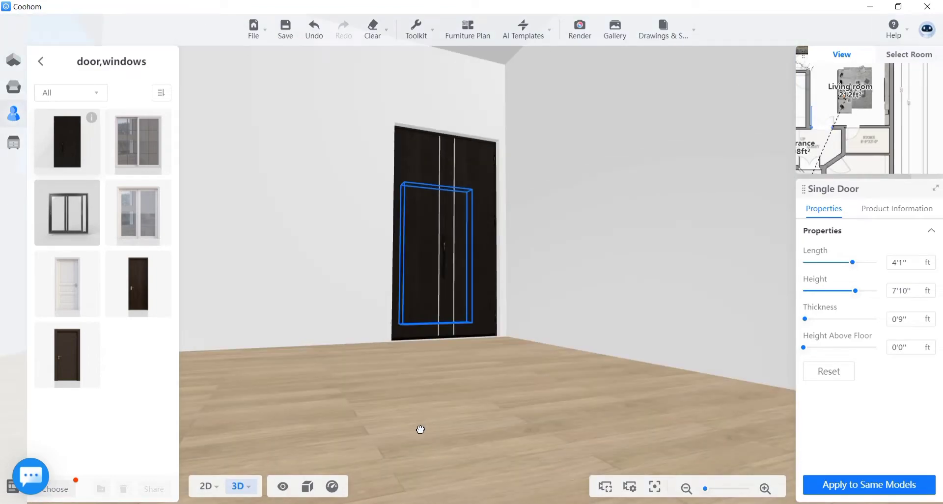
drag(421, 429, 604, 500)
scroll(442, 445, down, 5)
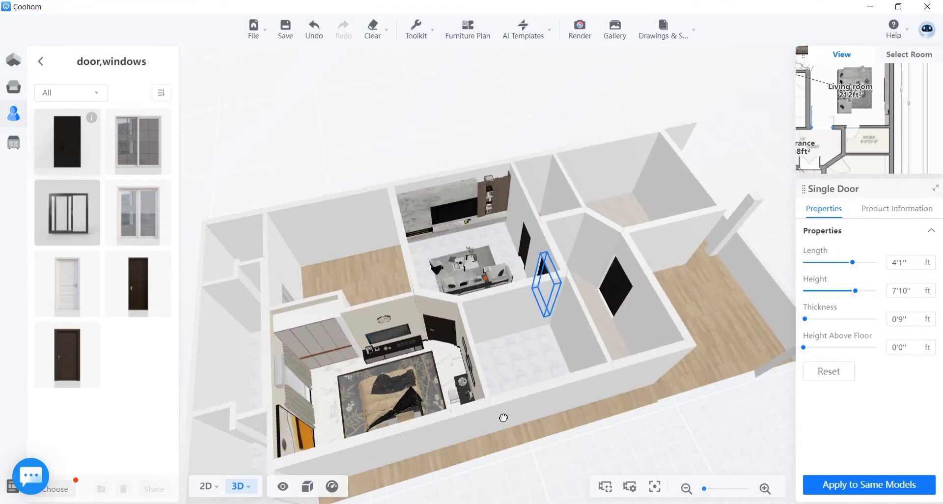
drag(499, 370, 707, 297)
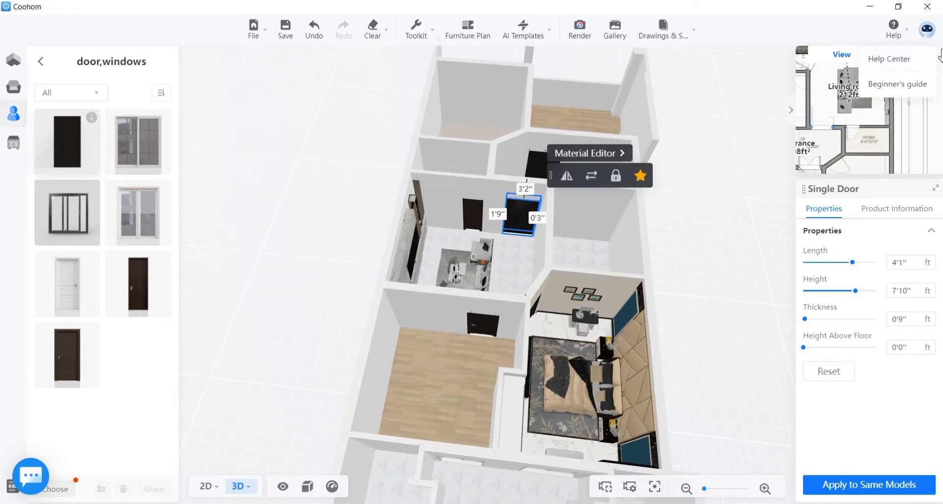
click(908, 54)
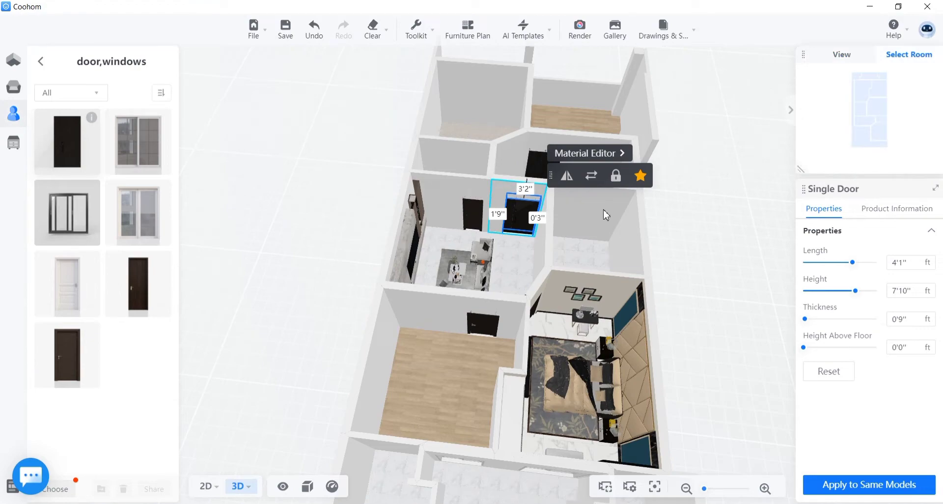
Step: Isolate the living room in the 3D view and set the black entrance door's height to 7'0"
click(882, 109)
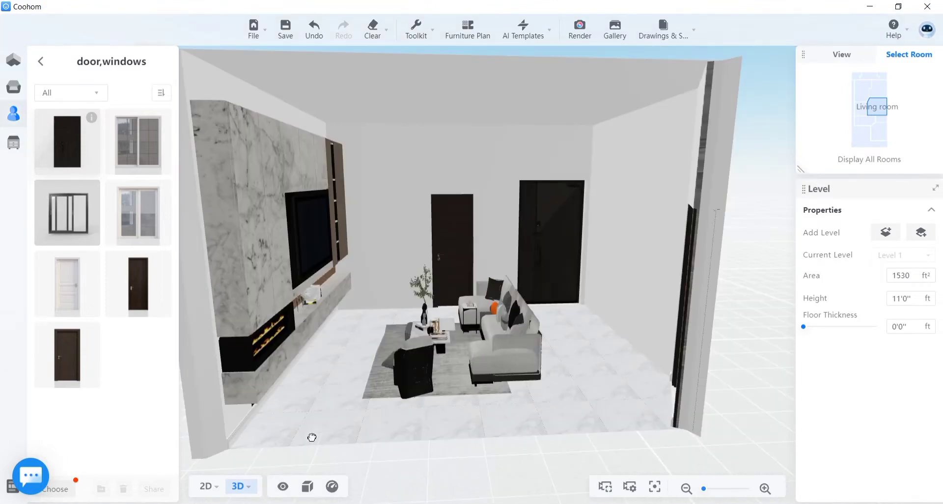
scroll(597, 329, up, 5)
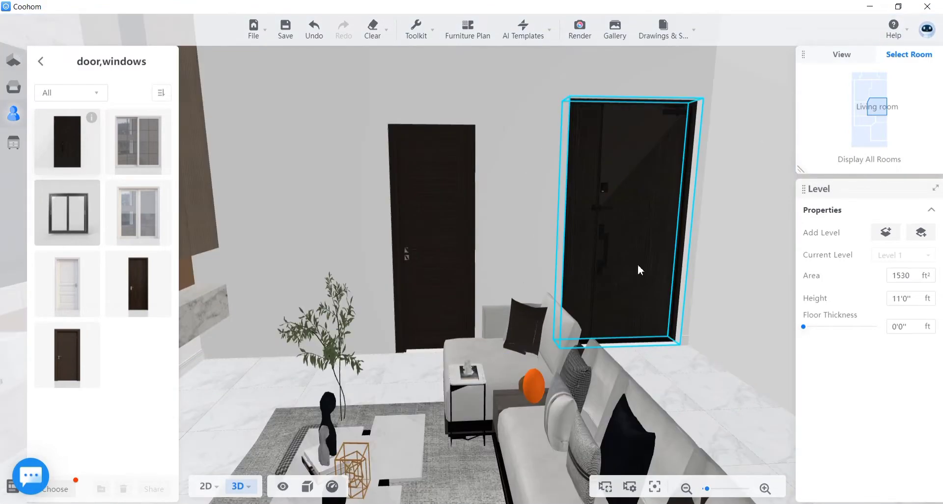
click(646, 157)
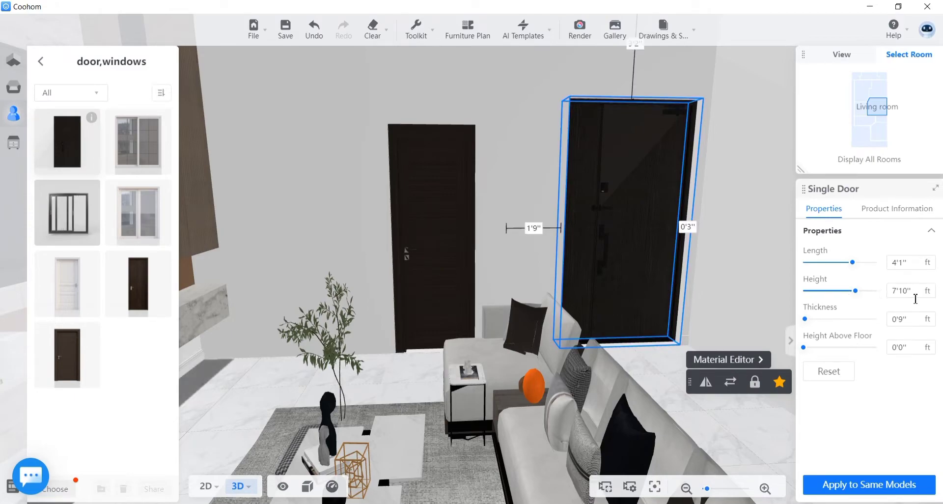
click(917, 294)
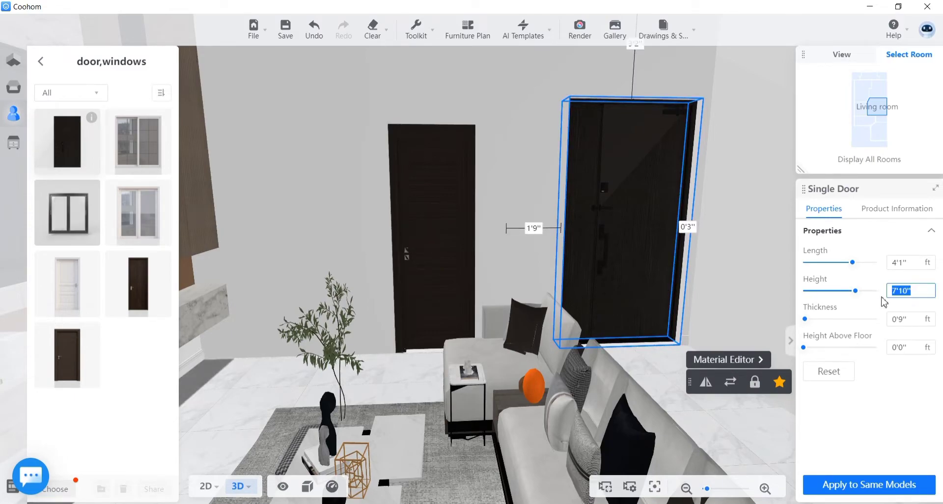
text(7)
key(Return)
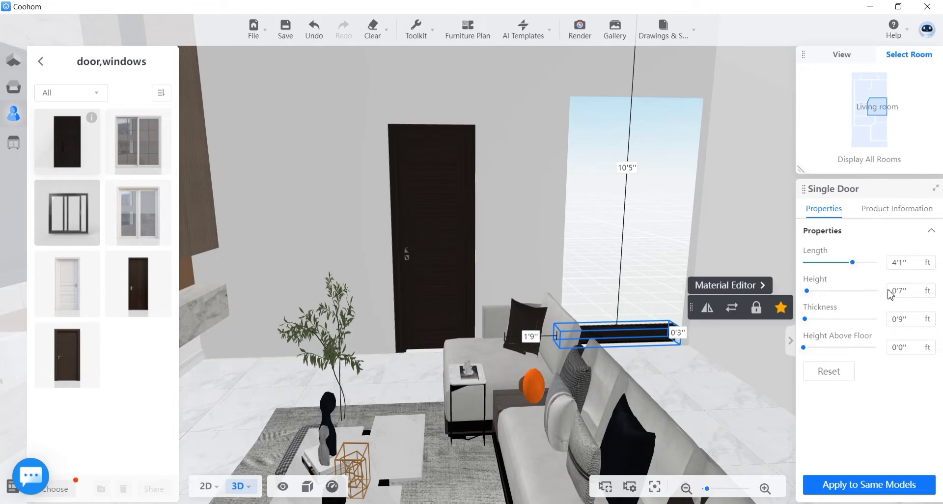
click(890, 294)
text(7)
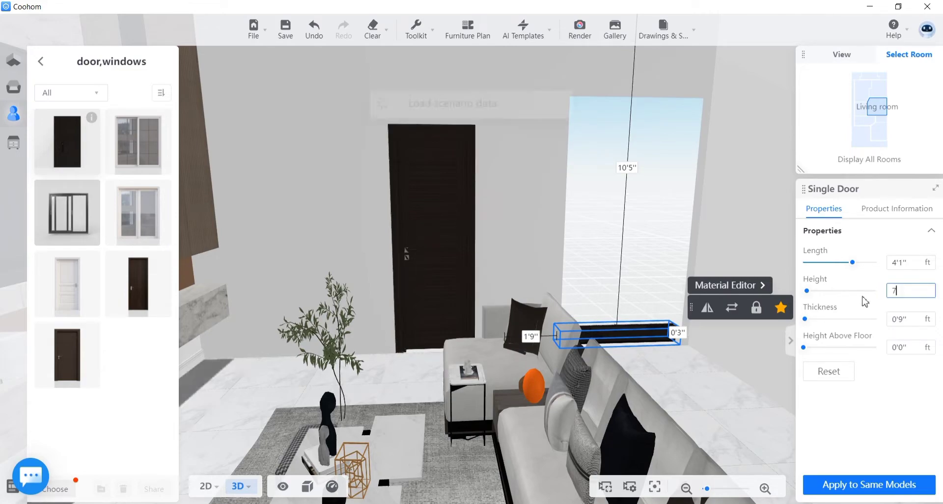
key(Return)
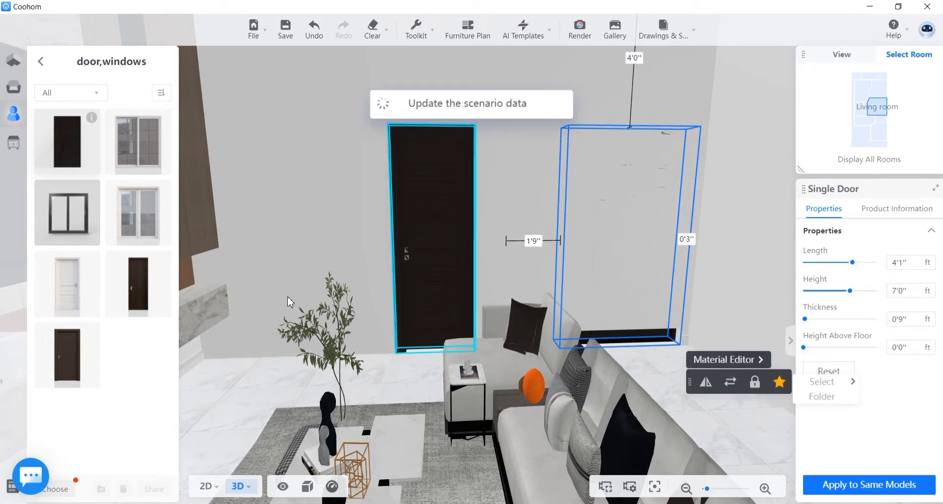
Step: Examine the living room in 3D from inside, from above and from outside, checking the doors, sofa area and TV wall
scroll(410, 280, down, 2)
drag(347, 361, 465, 427)
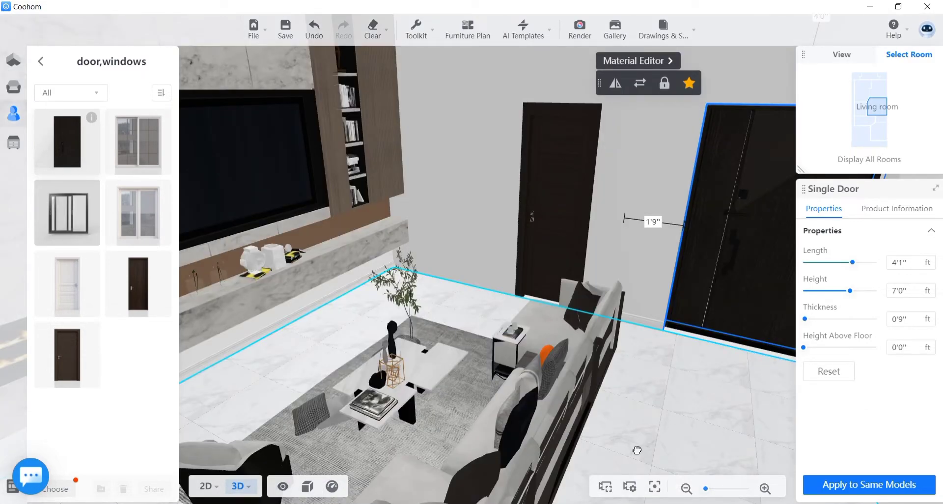
drag(637, 450, 668, 303)
scroll(668, 303, down, 3)
drag(610, 400, 578, 463)
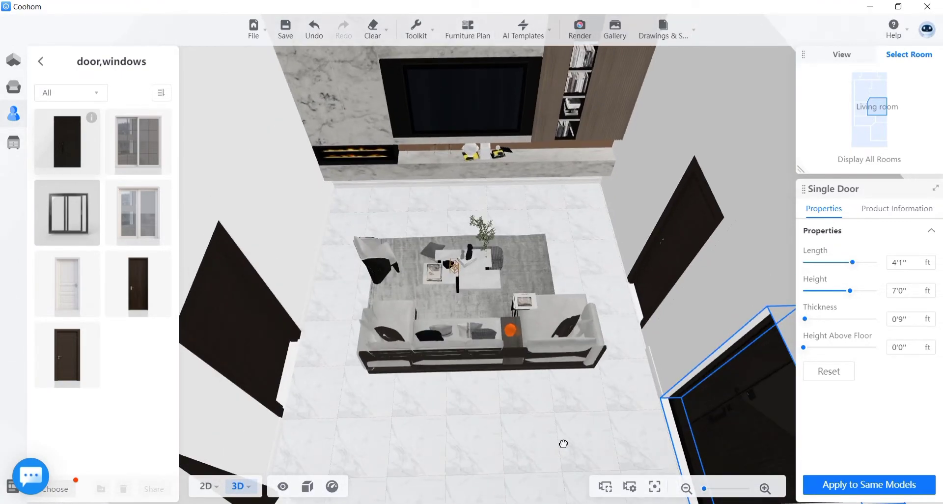
drag(400, 206, 521, 461)
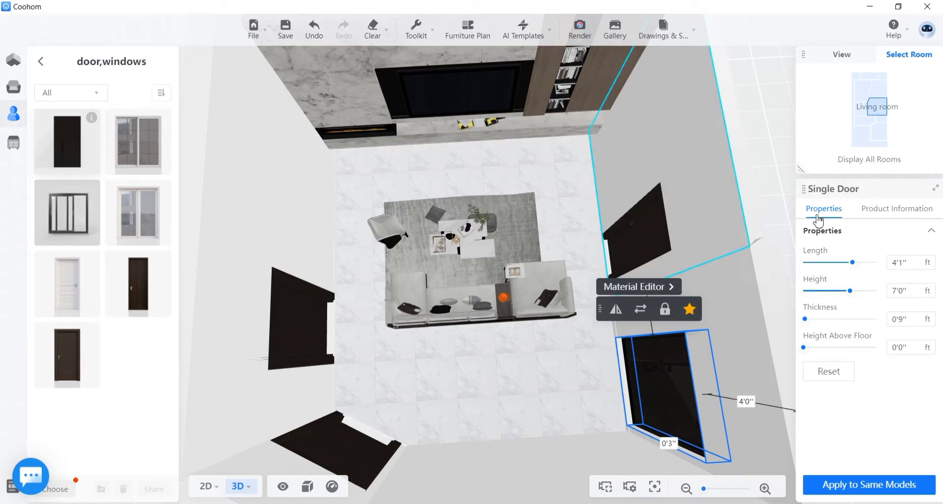
scroll(457, 378, down, 5)
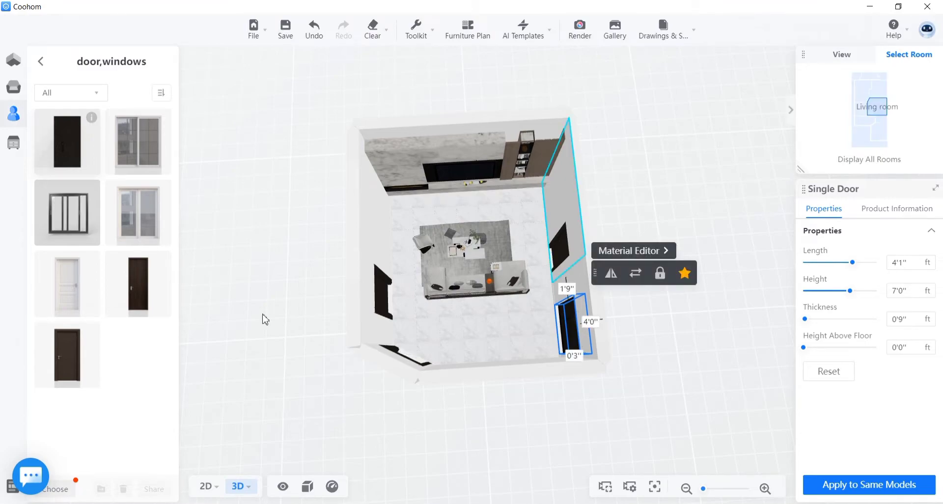
drag(265, 319, 200, 324)
Step: Browse the Wood Veneers finishes in the public library for a suitable material
mouse_move(11, 95)
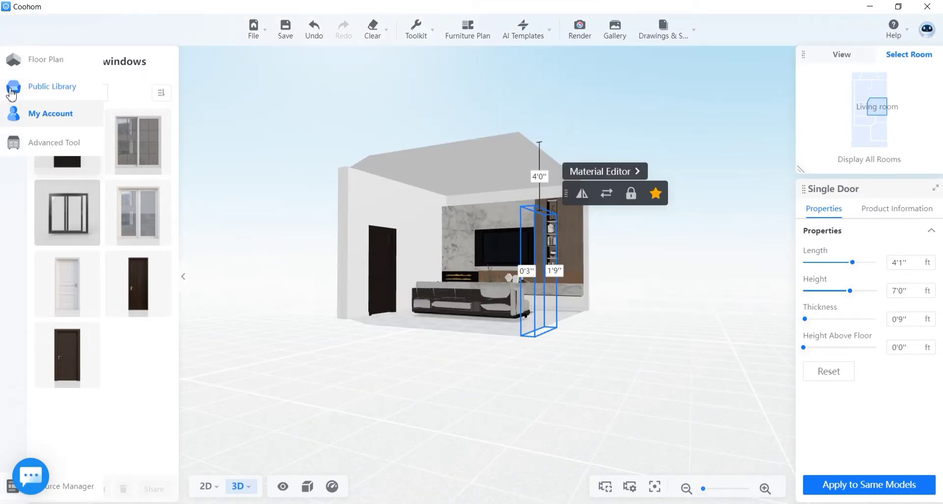
click(12, 91)
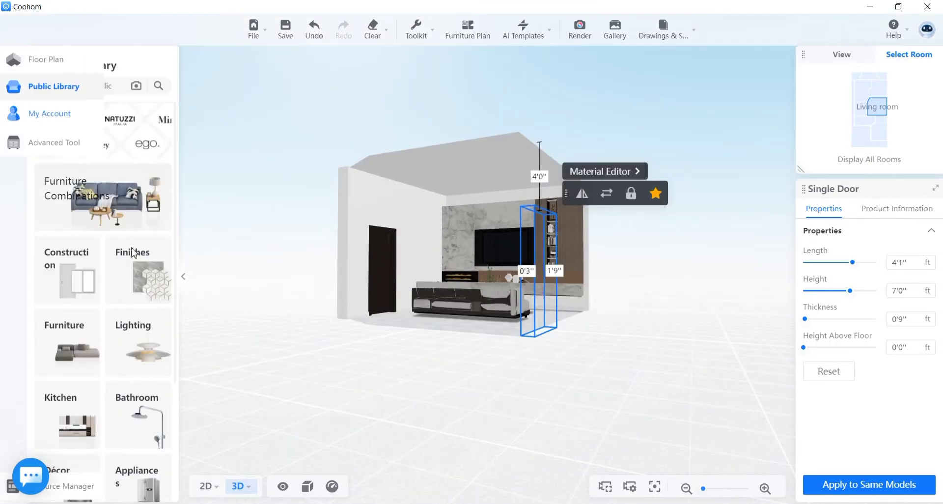
click(157, 273)
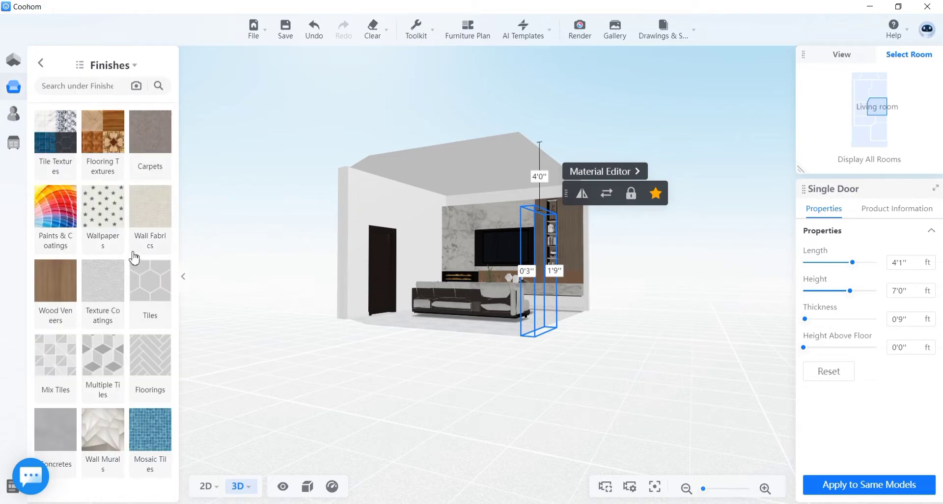
click(59, 287)
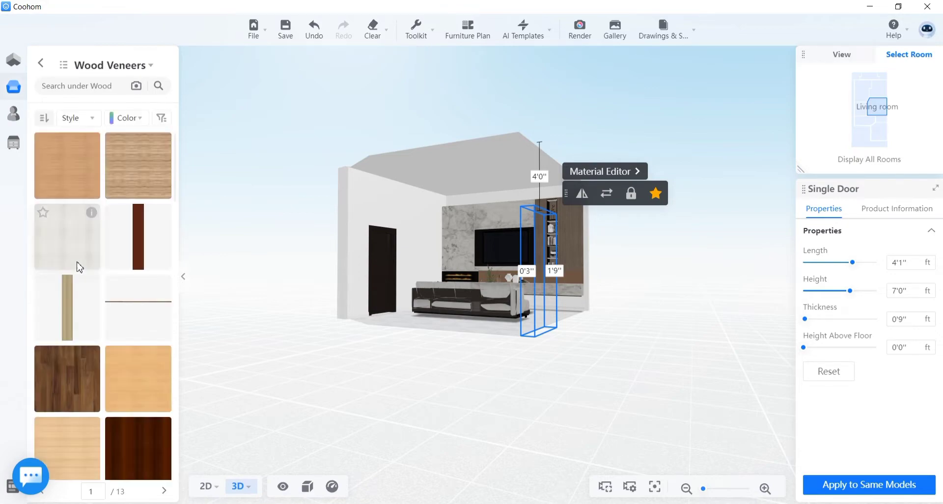
scroll(92, 252, down, 10)
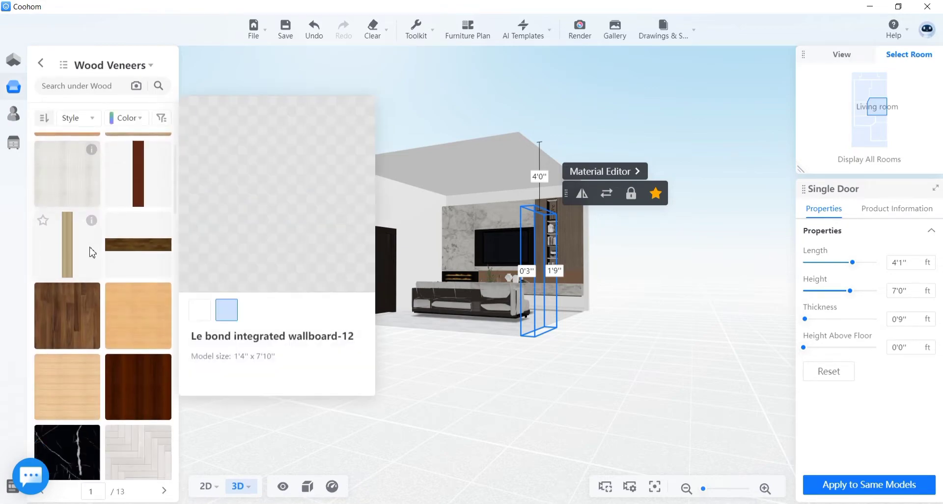
scroll(92, 249, down, 5)
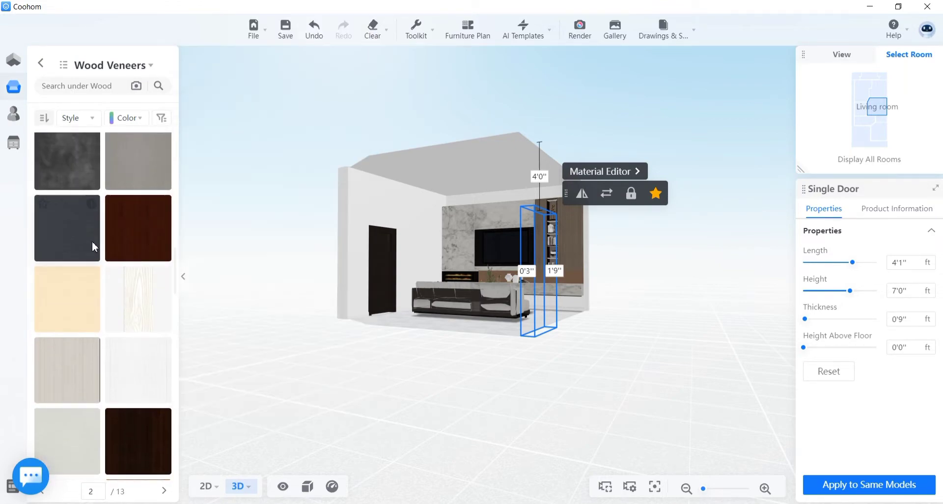
scroll(98, 241, down, 5)
scroll(100, 239, down, 6)
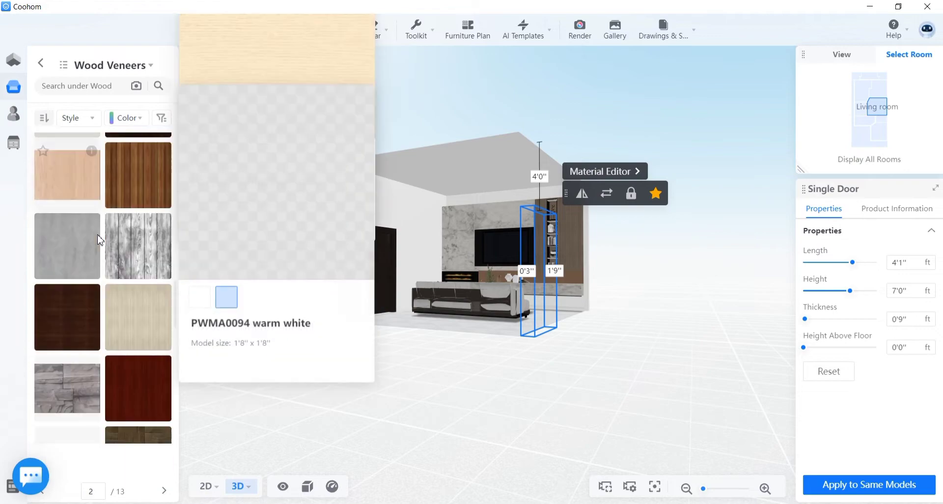
scroll(104, 238, down, 8)
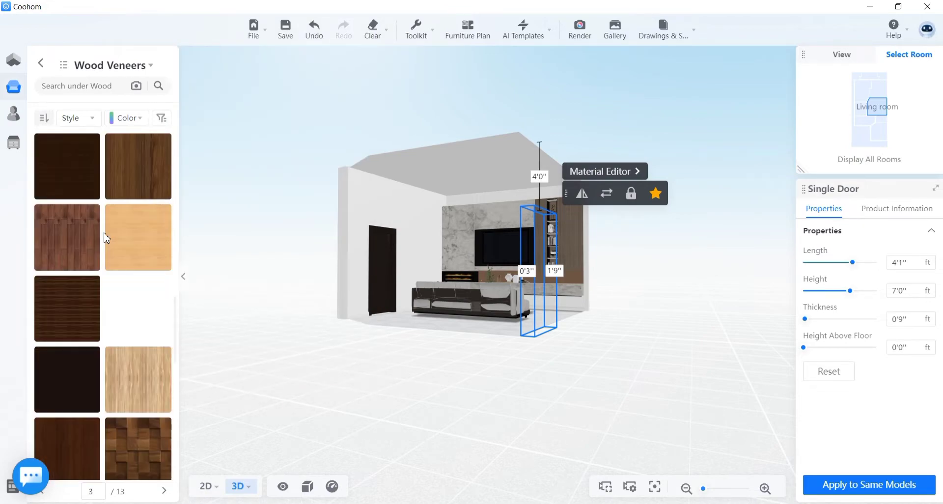
scroll(105, 237, down, 10)
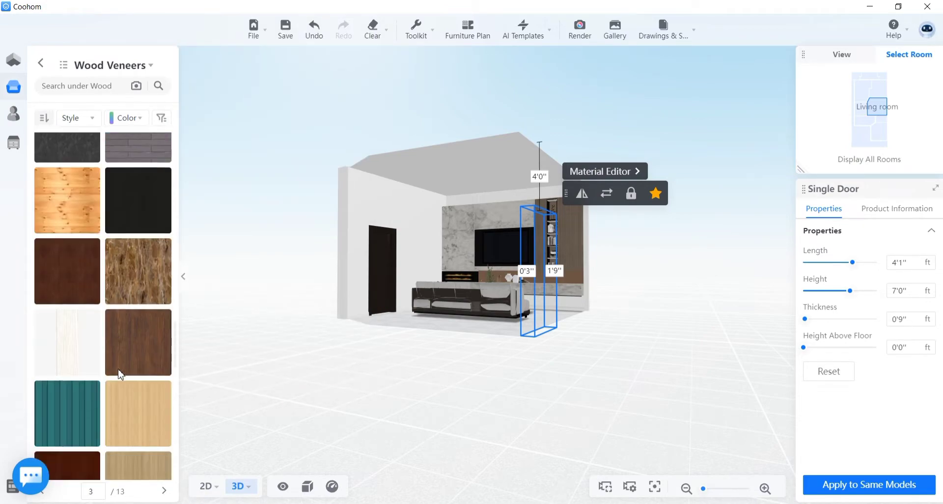
scroll(126, 356, down, 10)
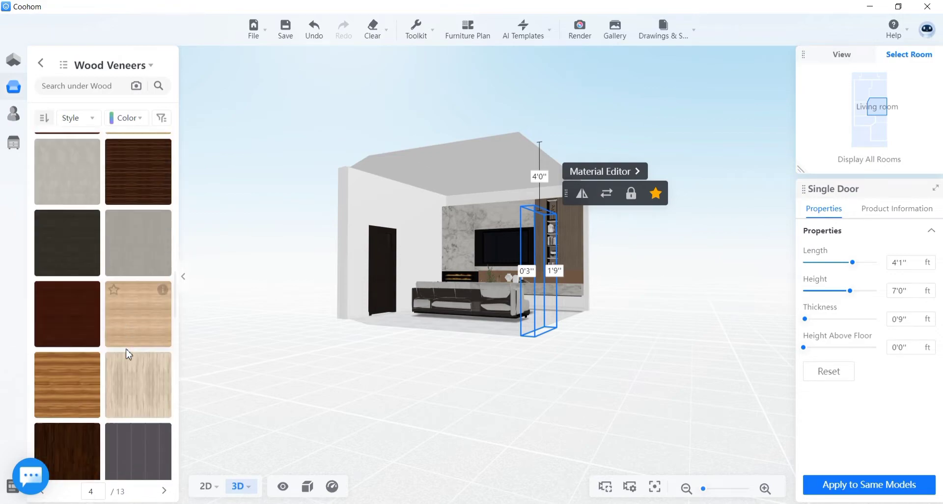
scroll(127, 352, down, 3)
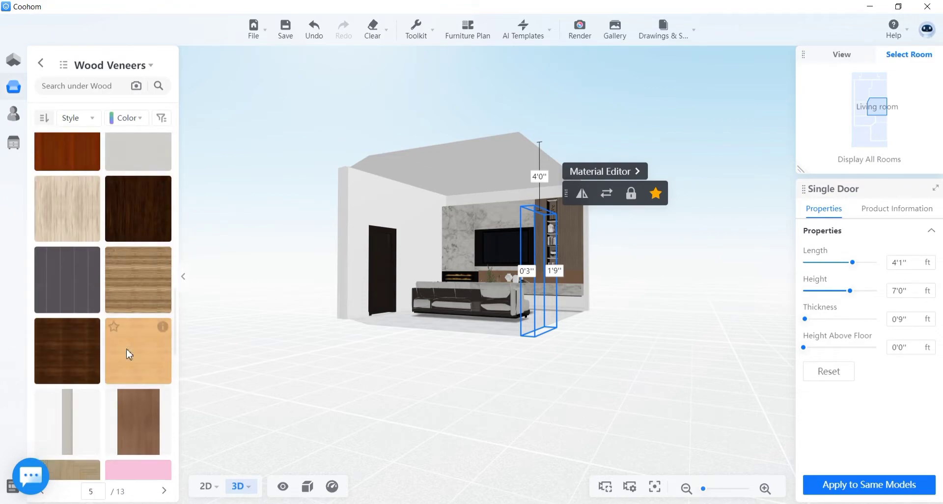
scroll(127, 352, down, 4)
scroll(105, 373, down, 3)
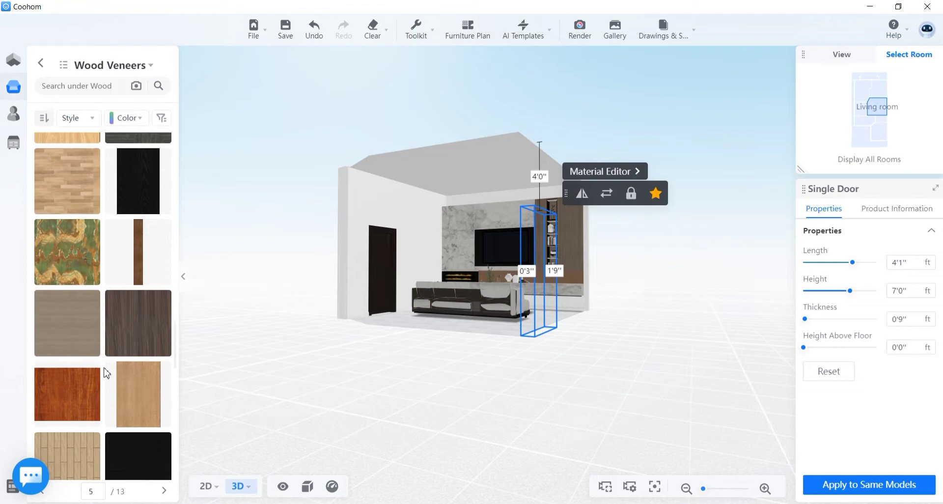
scroll(106, 374, down, 8)
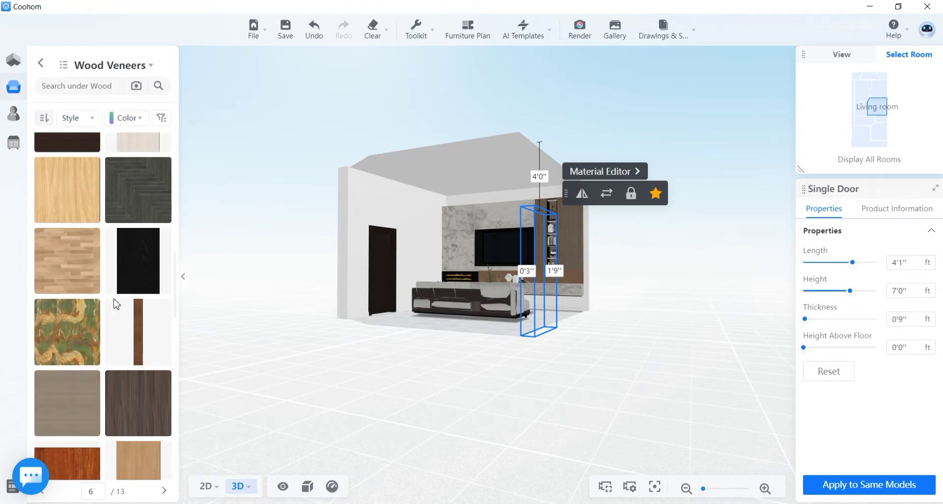
scroll(116, 364, down, 8)
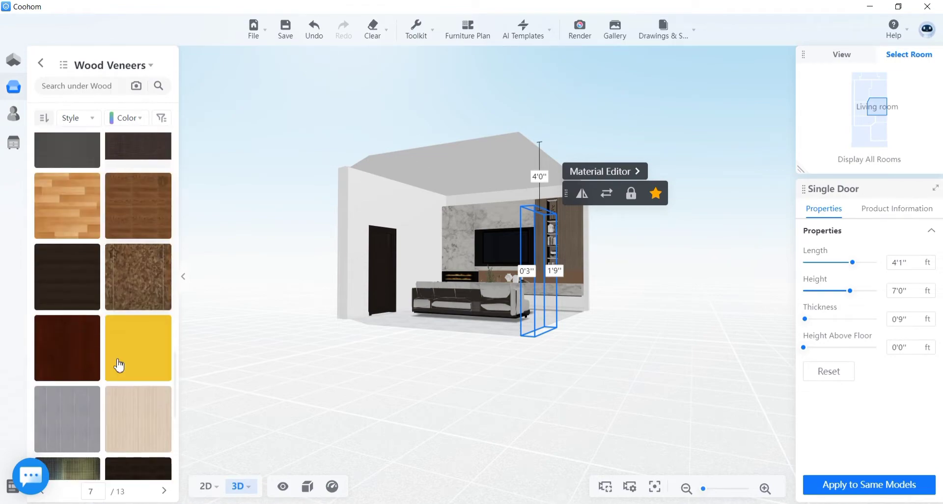
scroll(116, 361, down, 2)
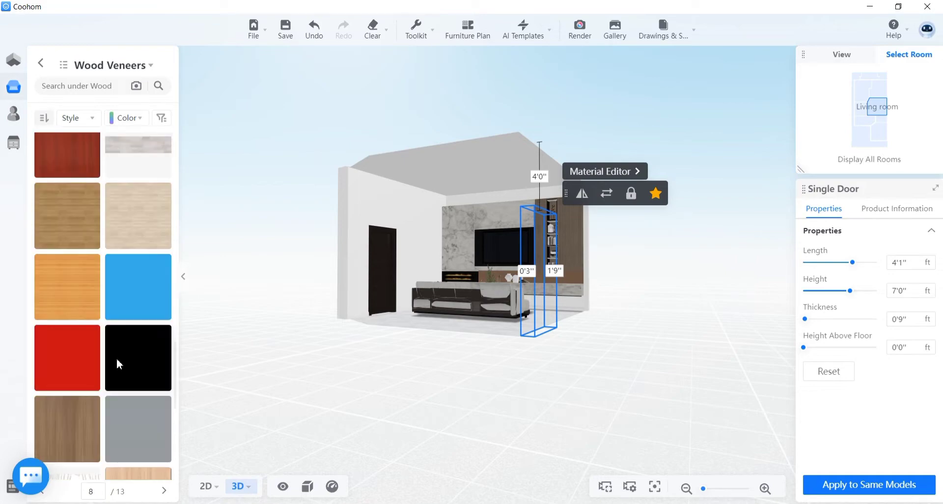
scroll(118, 361, down, 6)
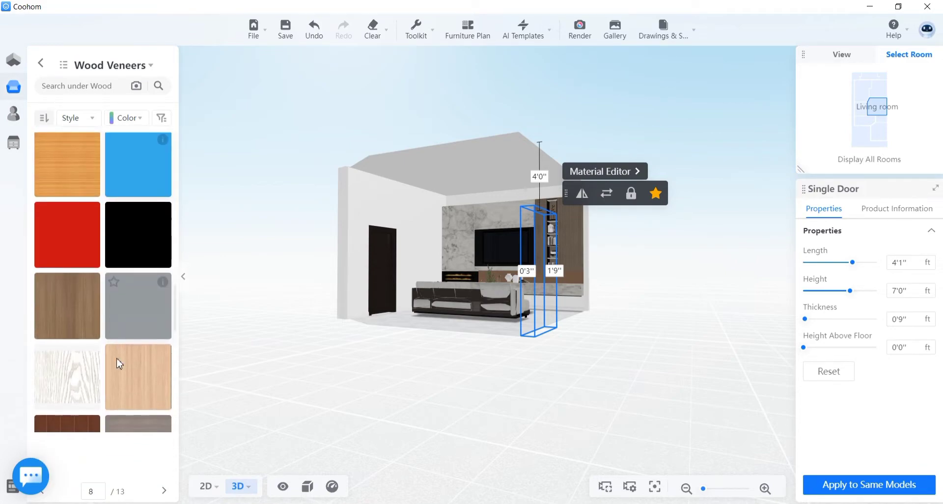
scroll(121, 360, down, 6)
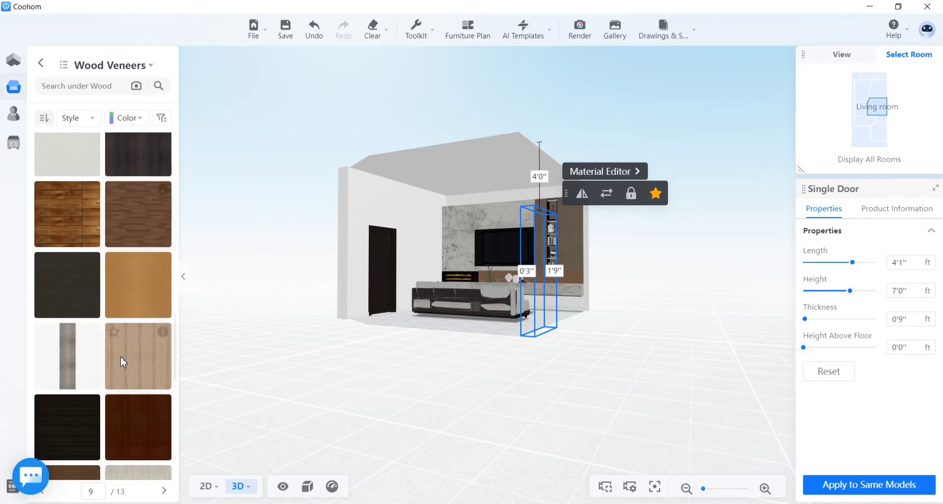
scroll(126, 352, down, 6)
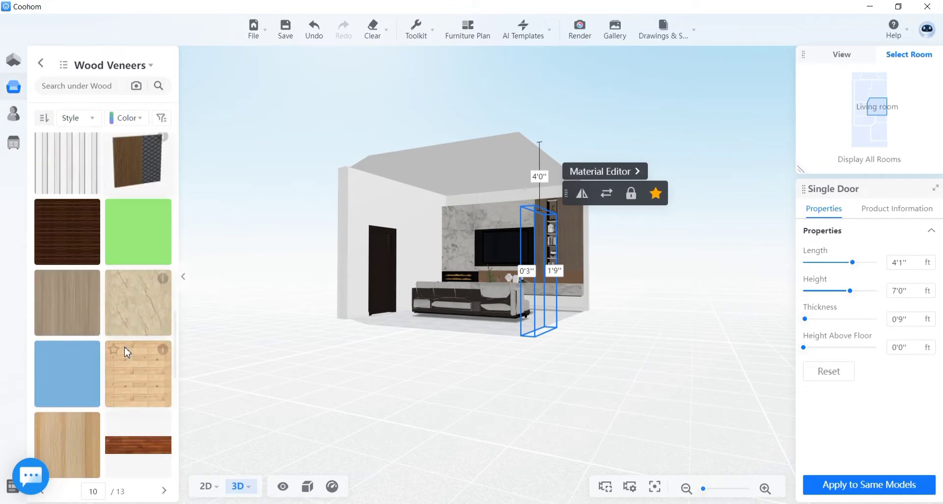
scroll(126, 352, down, 3)
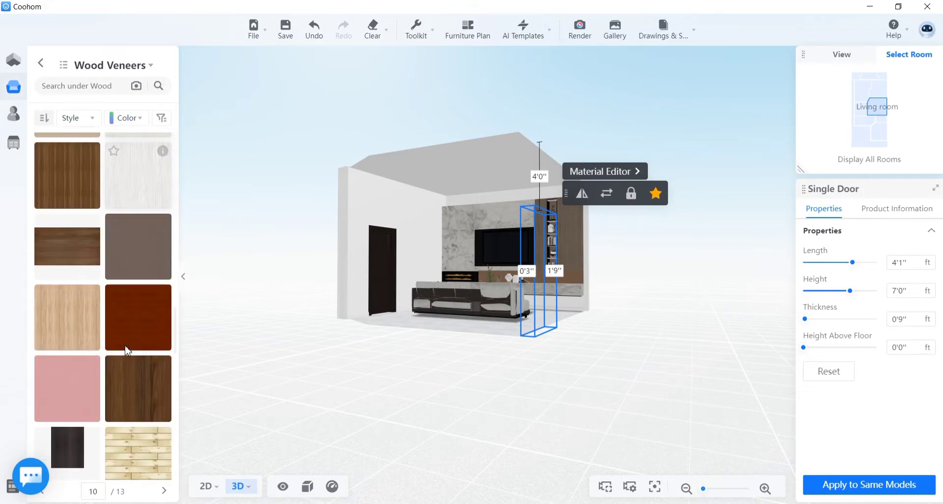
scroll(126, 350, down, 5)
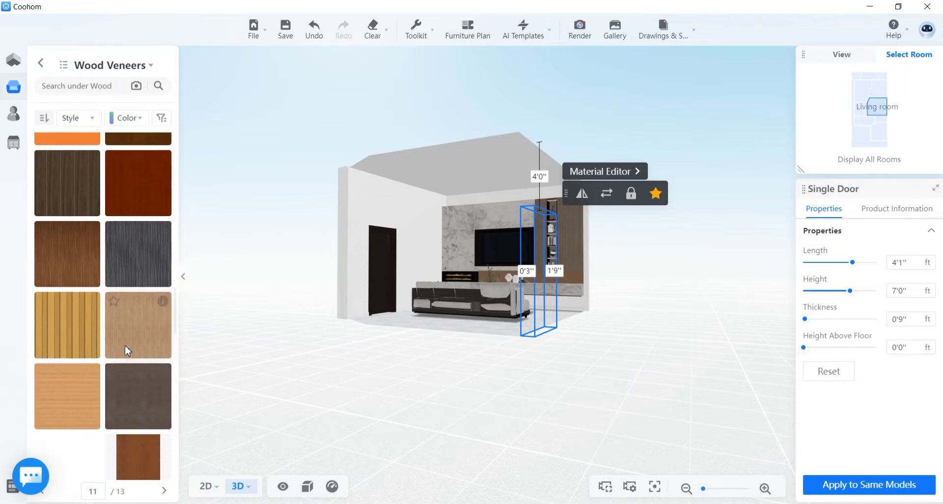
scroll(125, 344, down, 6)
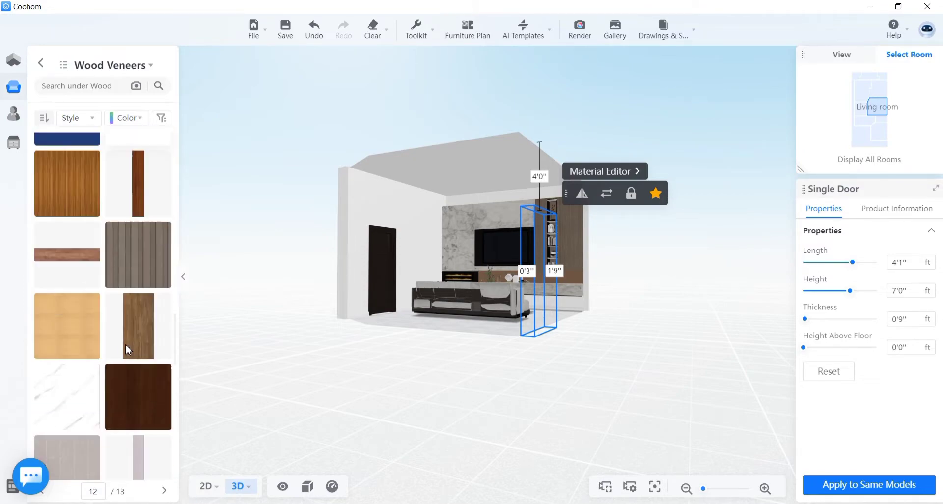
scroll(126, 343, down, 4)
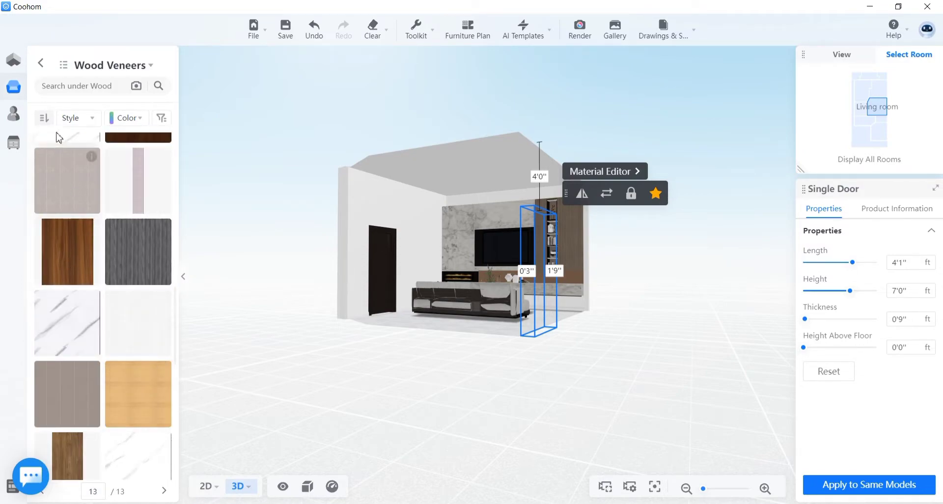
Step: Browse the Wall Murals and Wallpapers finishes in the library for a suitable living room wall covering
click(41, 64)
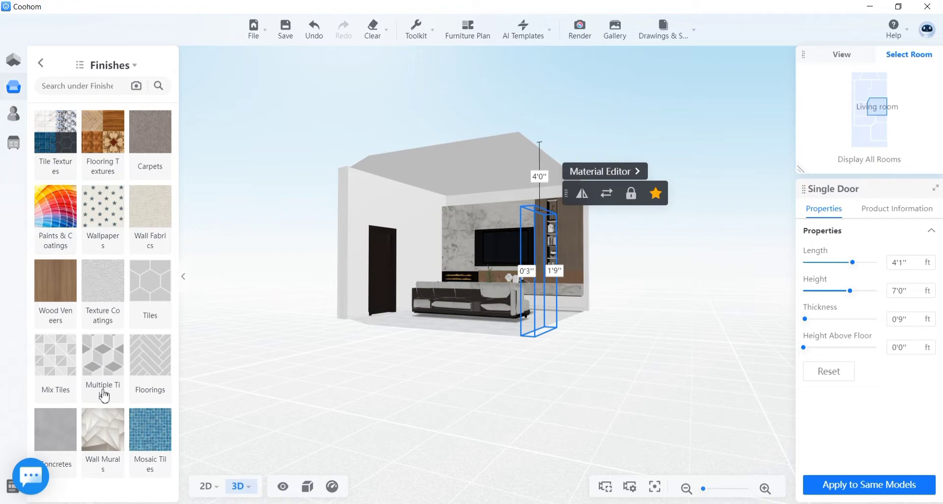
click(109, 448)
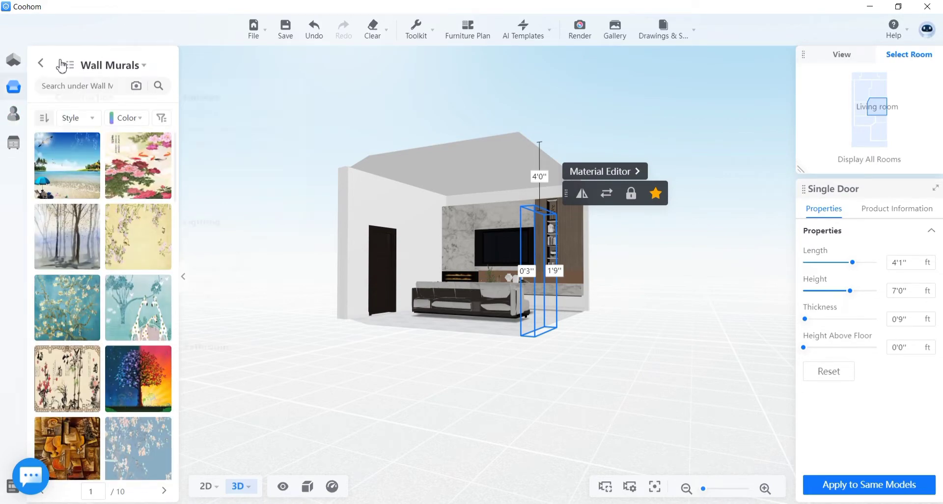
click(42, 64)
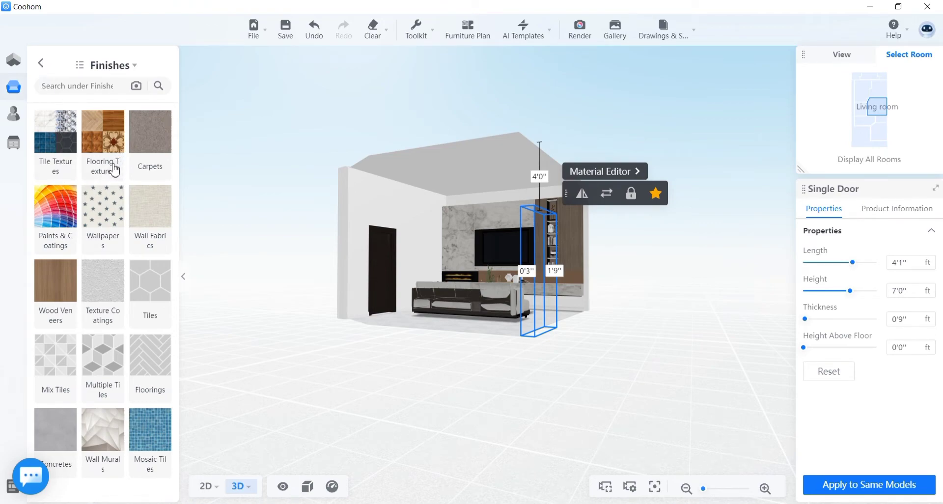
click(105, 211)
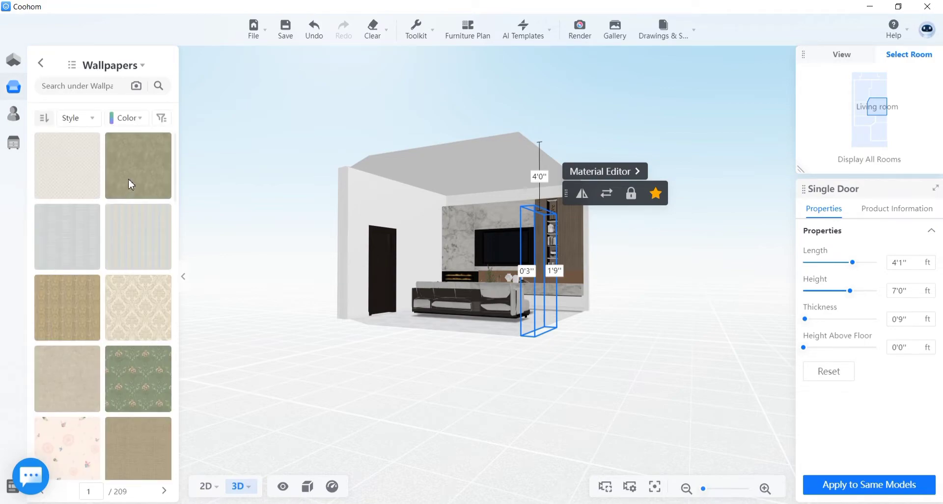
scroll(128, 178, down, 5)
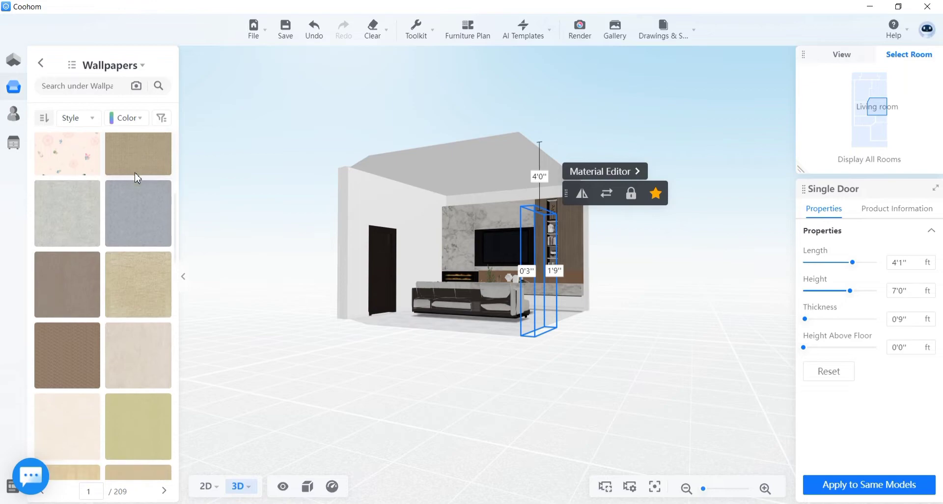
scroll(137, 177, down, 5)
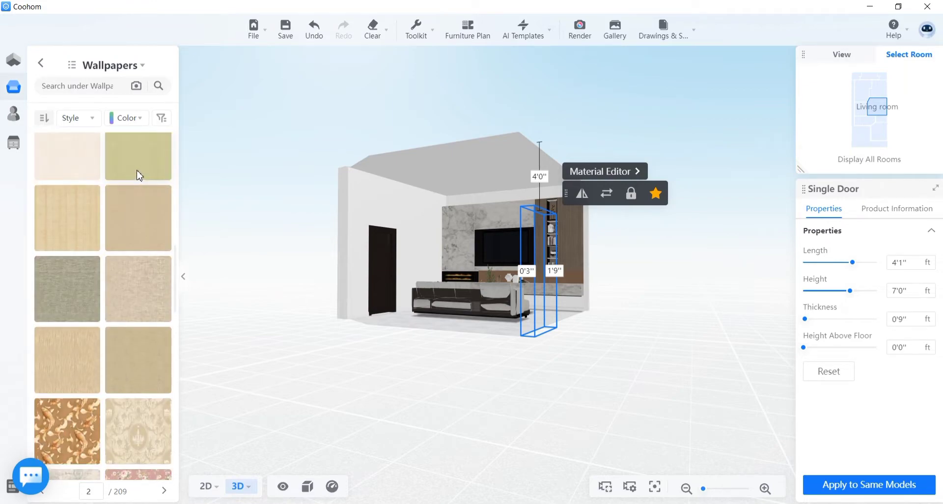
scroll(138, 175, down, 5)
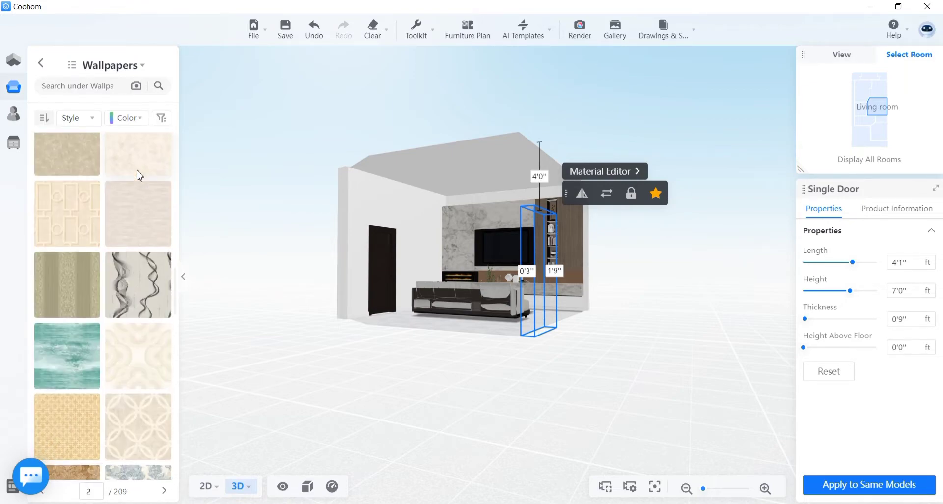
scroll(139, 175, down, 5)
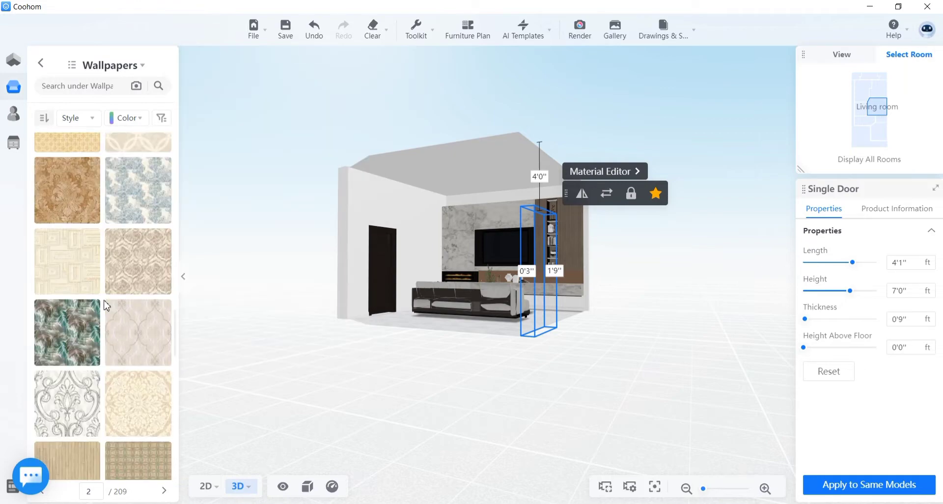
scroll(105, 305, down, 8)
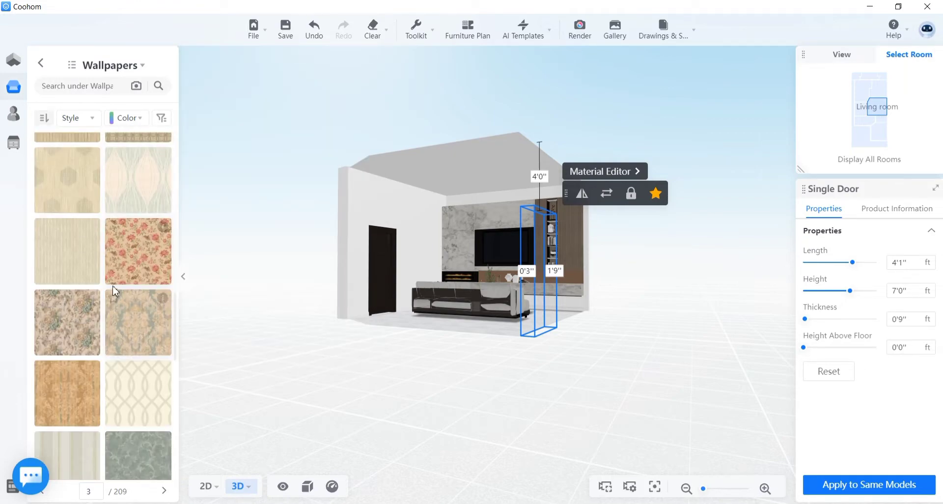
scroll(114, 290, down, 5)
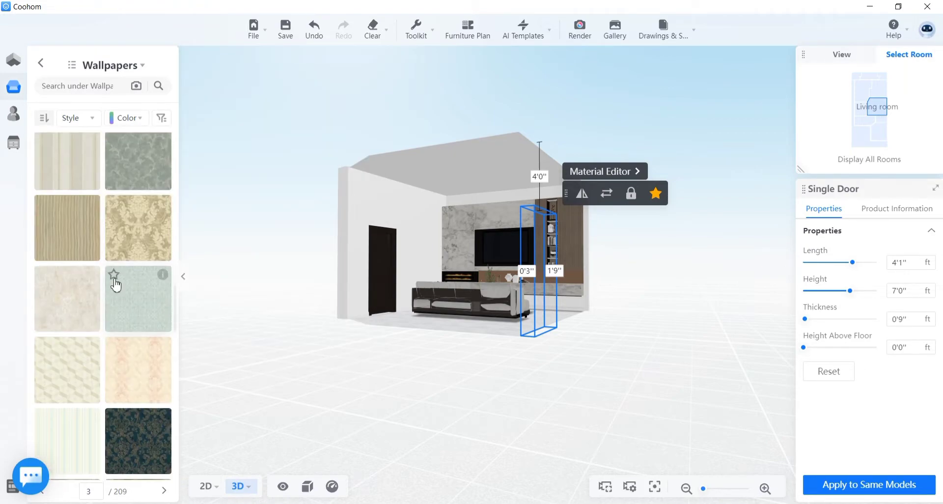
Step: Apply the beige damask wallpaper to the wall behind the TV unit and check it up close
drag(147, 245, 457, 200)
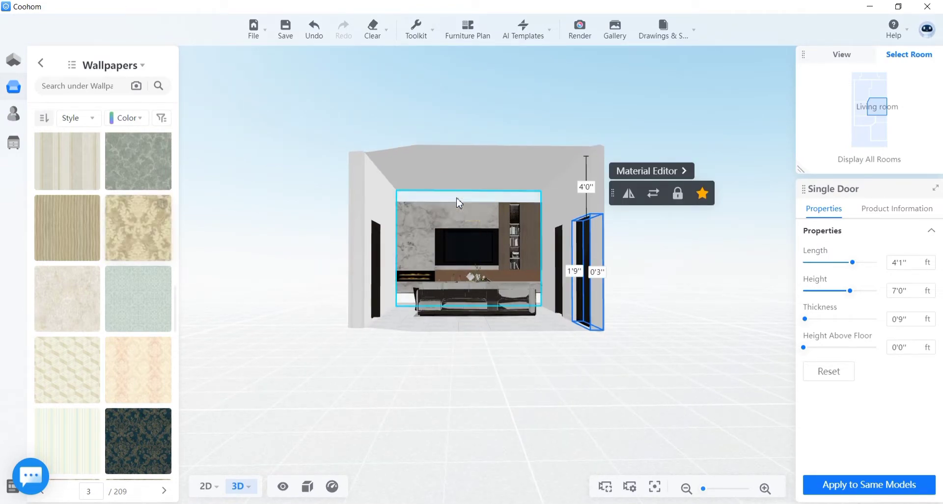
drag(452, 372, 466, 442)
click(466, 212)
scroll(467, 212, up, 5)
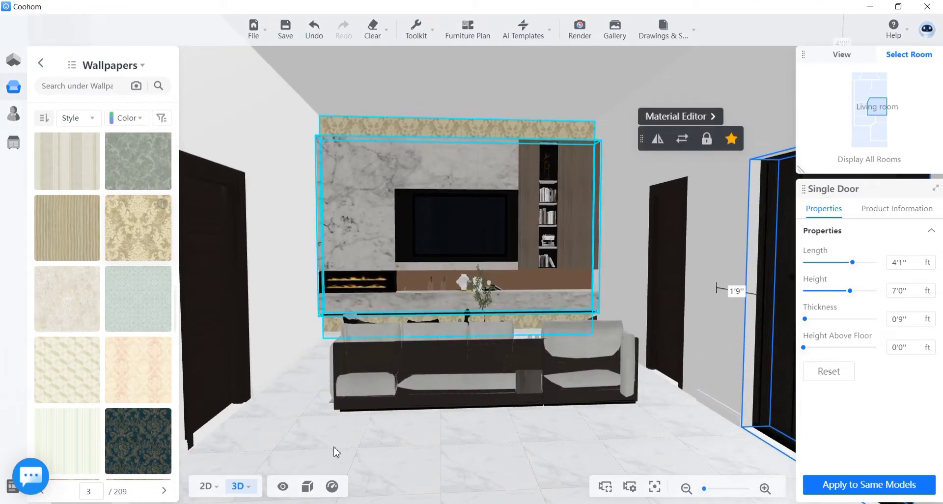
Step: Find the brown vertically striped wallpaper and apply it to the side wall adjoining the fireplace end of the TV unit
scroll(109, 268, down, 5)
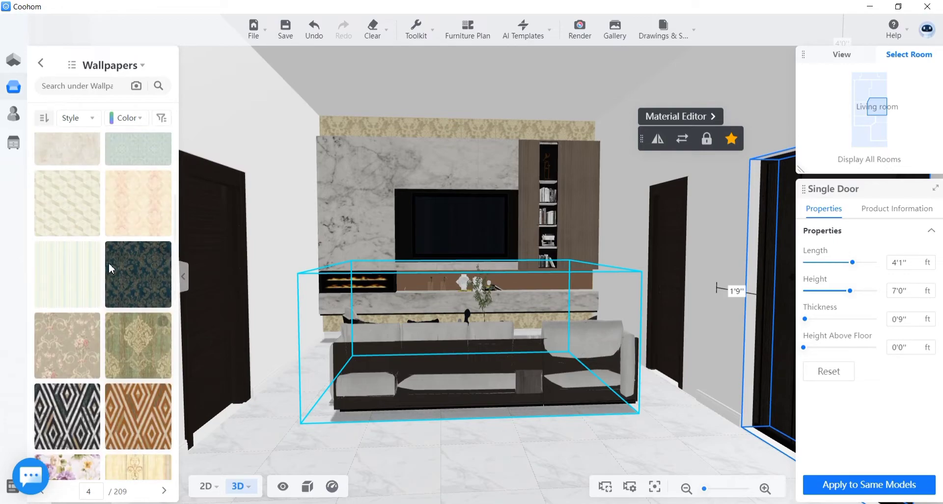
scroll(118, 290, down, 5)
scroll(125, 295, down, 8)
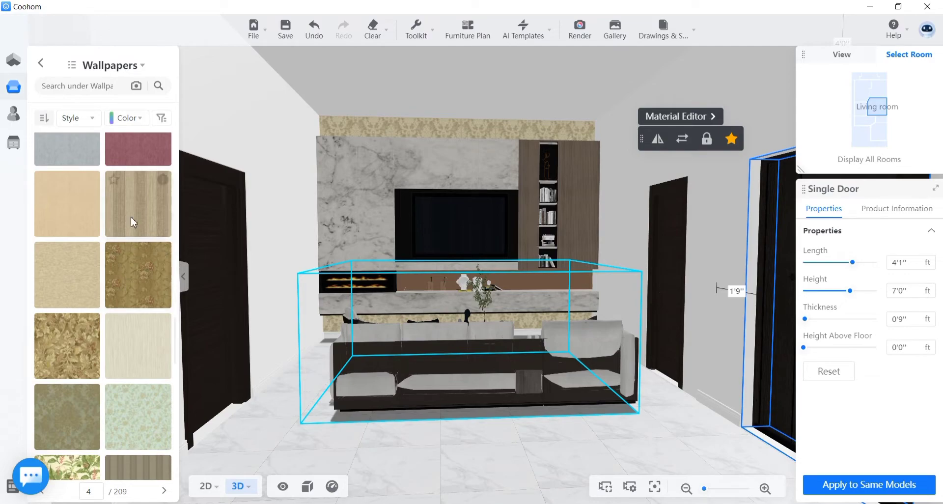
drag(131, 222, 295, 267)
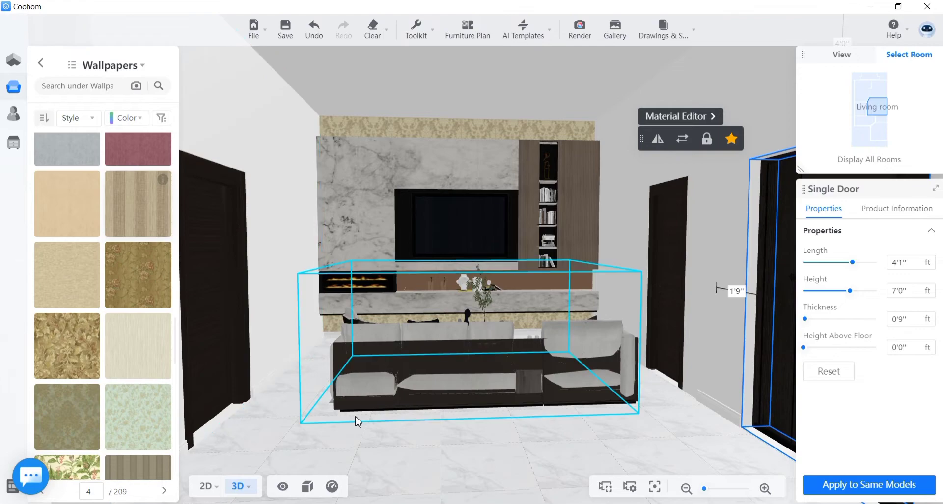
drag(410, 481, 421, 170)
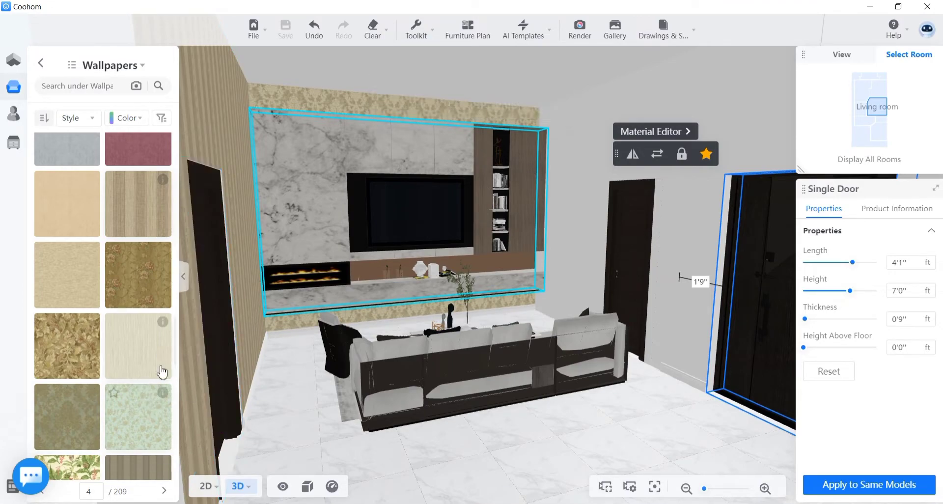
Step: Apply the same striped wallpaper to the side wall with the entrance door, accepting that its existing paving is cleared
click(142, 228)
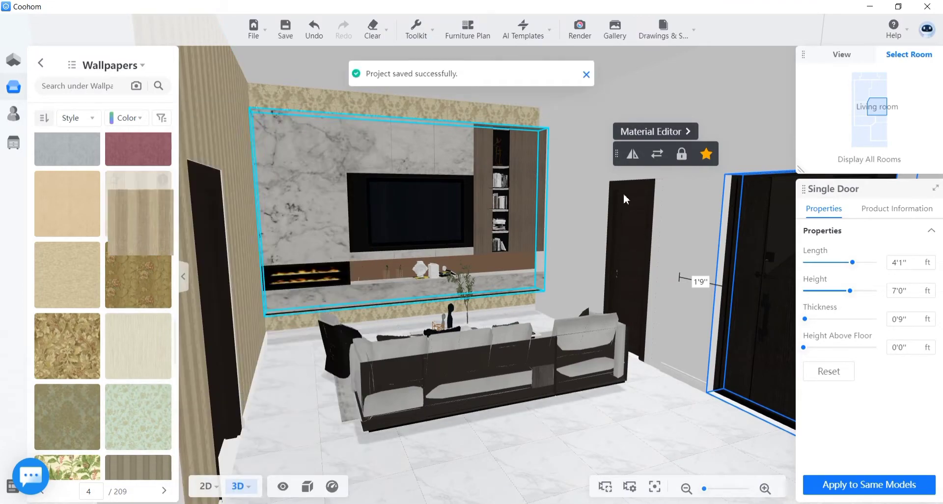
click(758, 90)
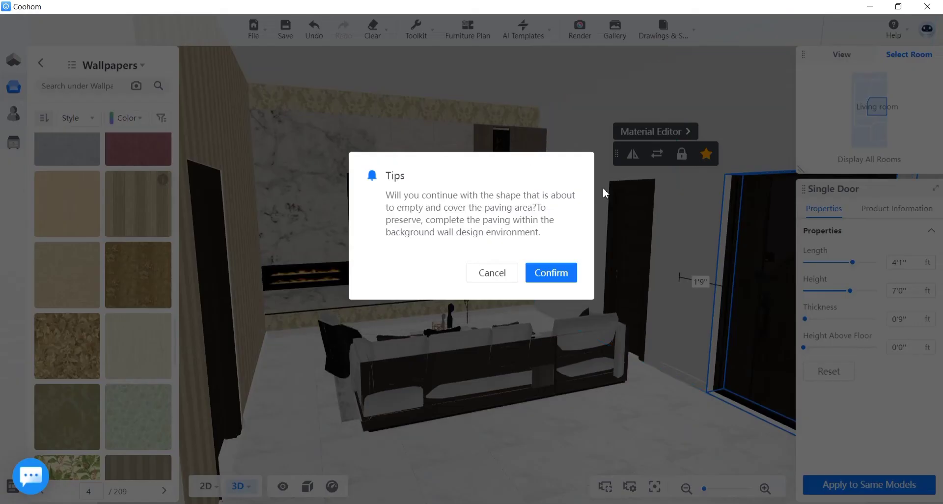
click(560, 284)
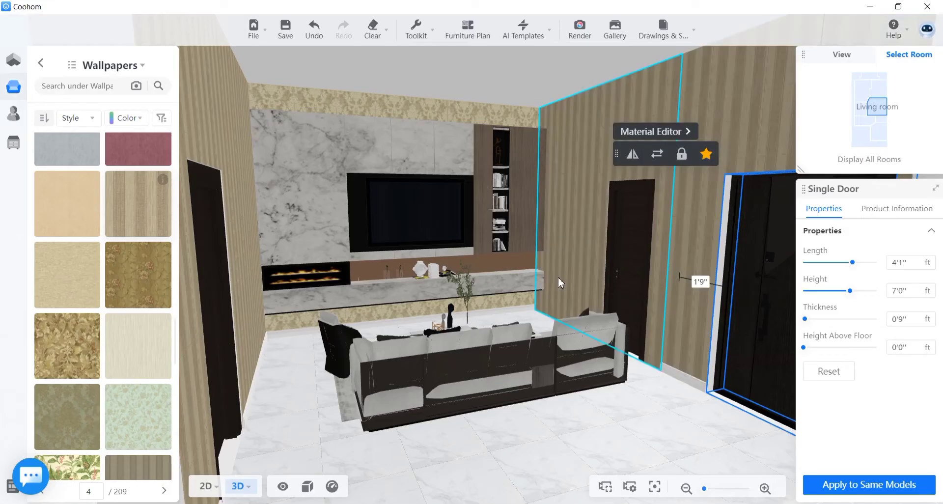
Step: Apply the striped wallpaper Sibrook _ au71501 to the plain wall behind the sofa and the angled wall around the corner door
drag(541, 457, 732, 489)
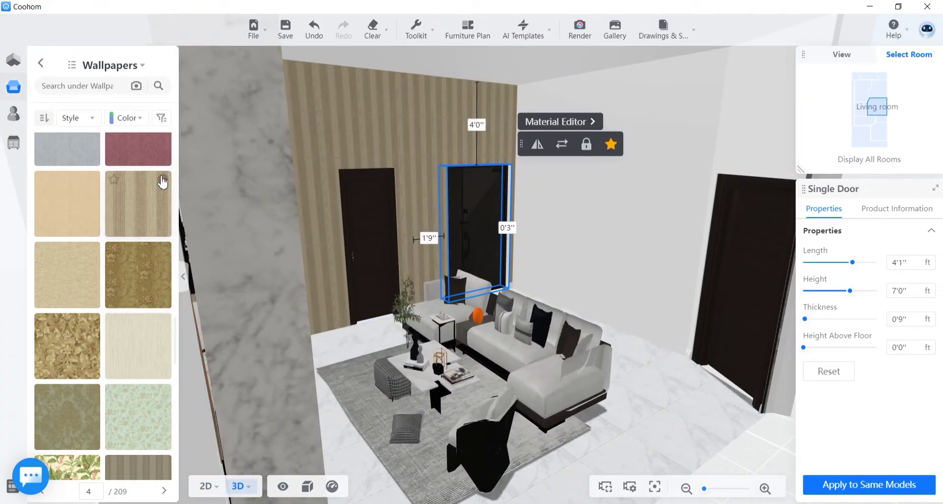
mouse_move(168, 189)
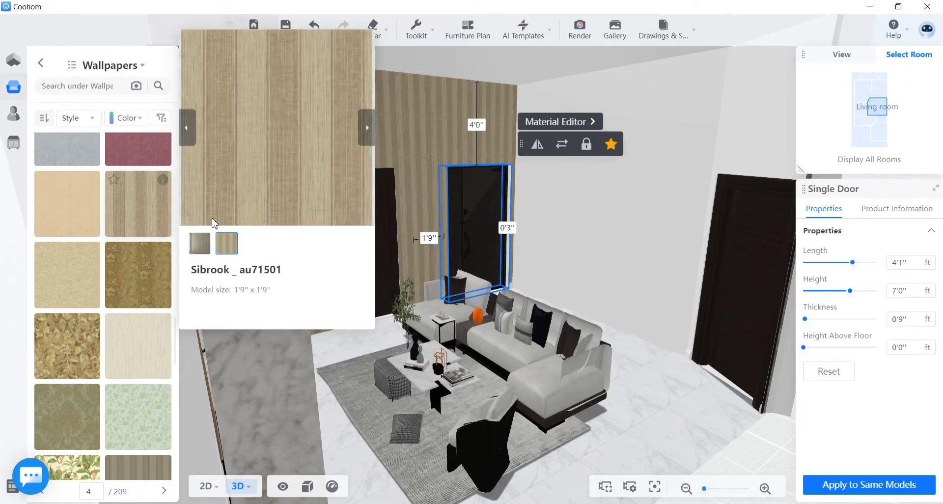
drag(153, 198, 588, 183)
drag(675, 370, 737, 446)
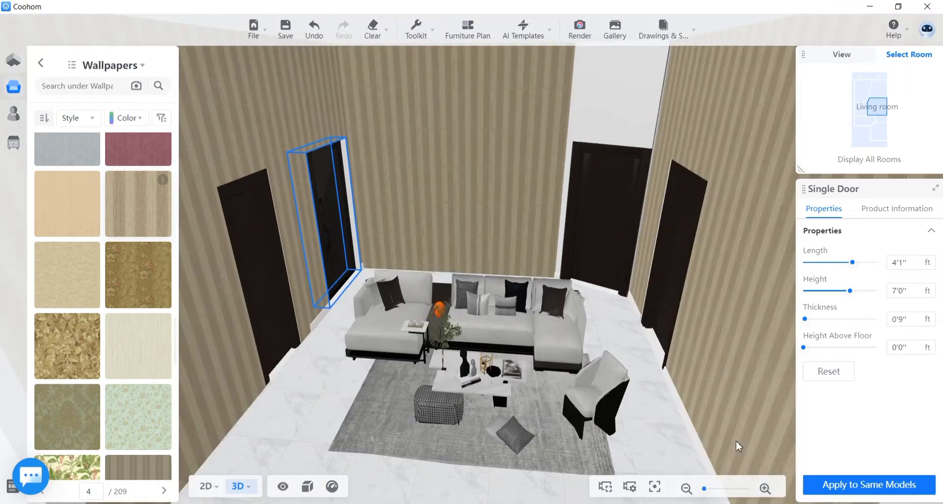
drag(263, 463, 274, 482)
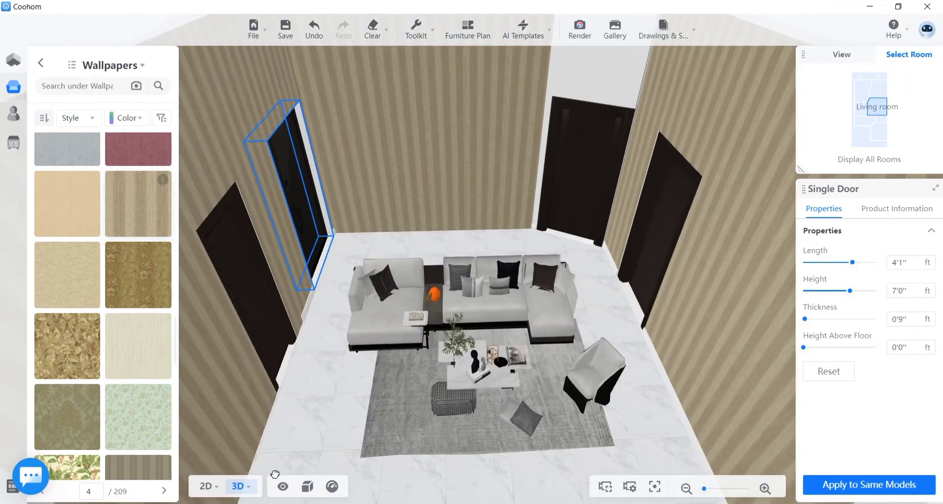
drag(111, 229, 604, 59)
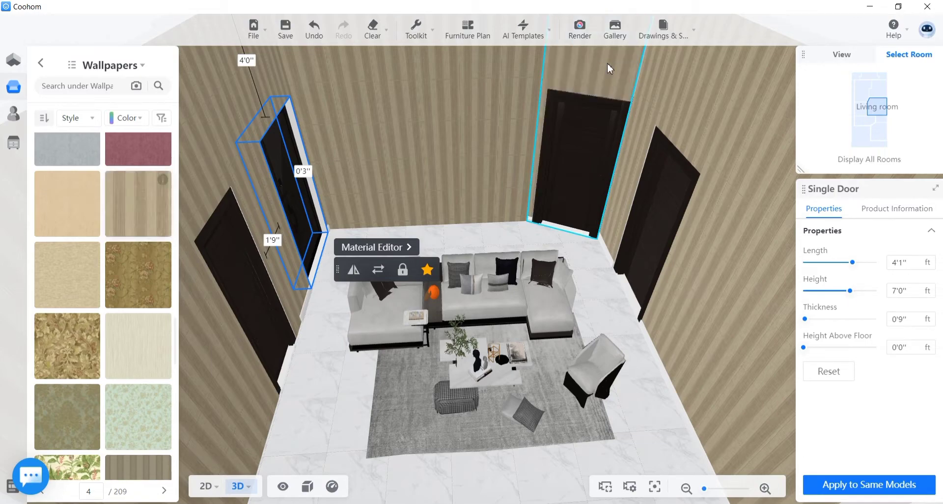
Step: Review the wallpapered living room in 3D from above and display all rooms of the plan
scroll(757, 396, down, 2)
scroll(756, 400, down, 3)
drag(675, 455, 265, 463)
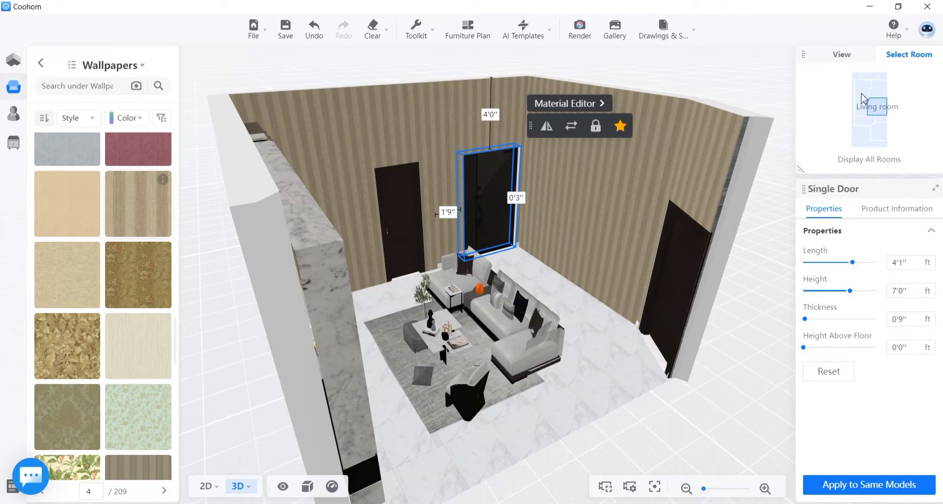
click(855, 160)
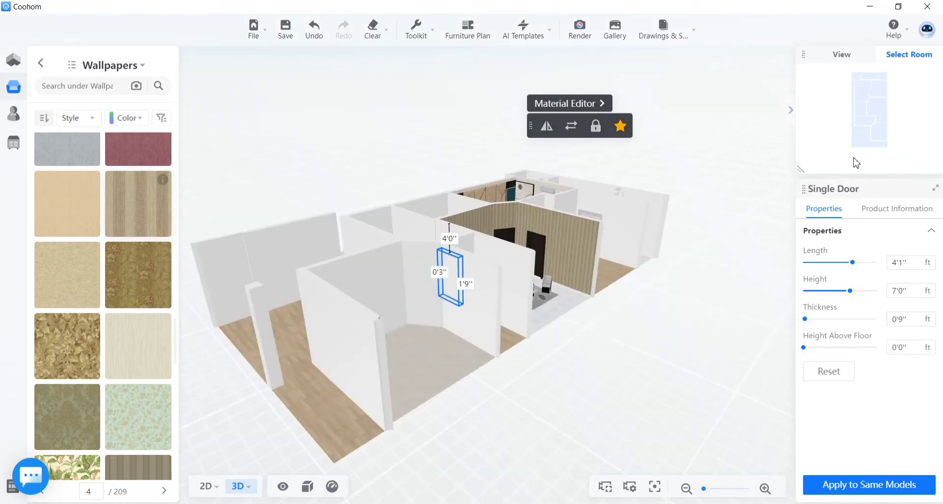
Step: In the 2D floor plan, duplicate the angled bedroom door and place the copy in the wall between the kitchen and living room
drag(610, 262, 654, 322)
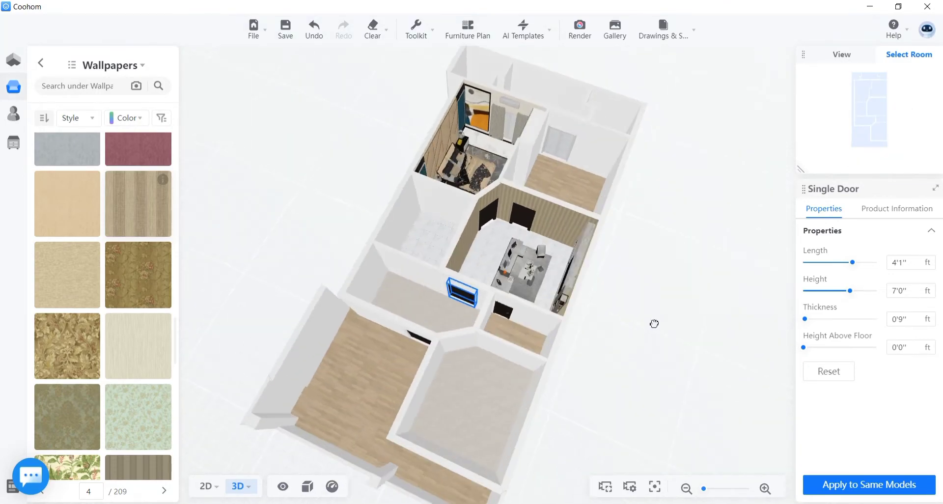
click(212, 491)
scroll(464, 222, up, 3)
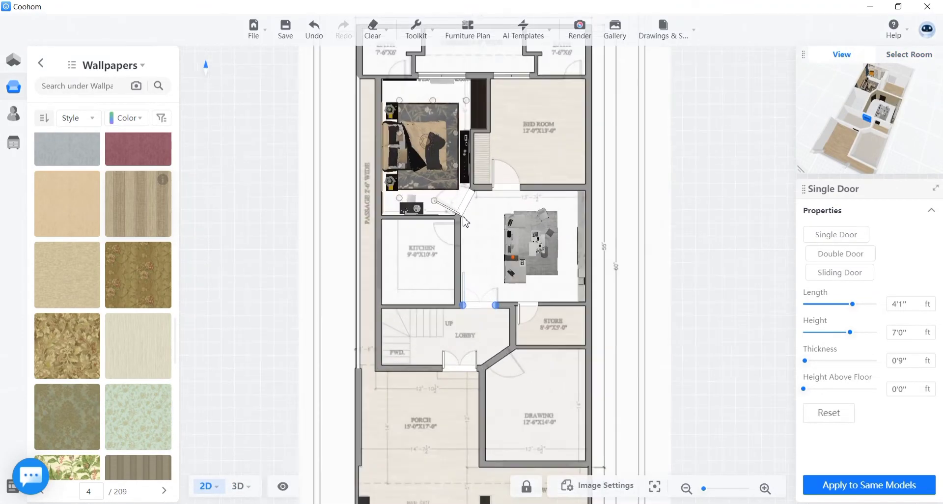
scroll(464, 222, up, 1)
click(466, 206)
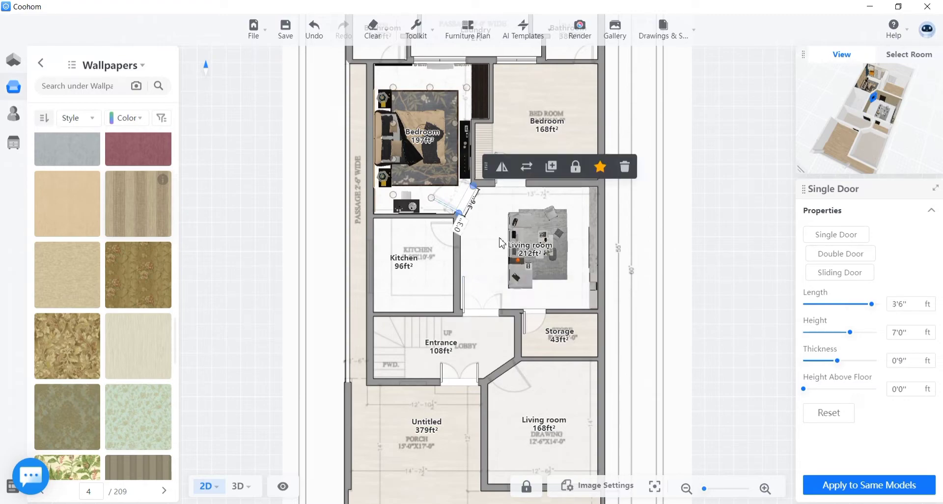
click(550, 168)
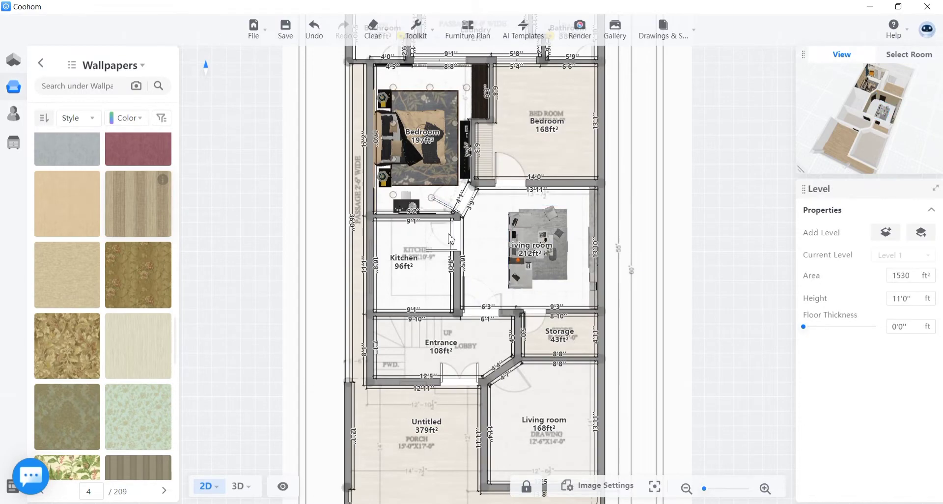
Step: Mirror the new kitchen door so its hinge matches the plan drawing, and resize its opening to about 3'1"
scroll(449, 240, up, 5)
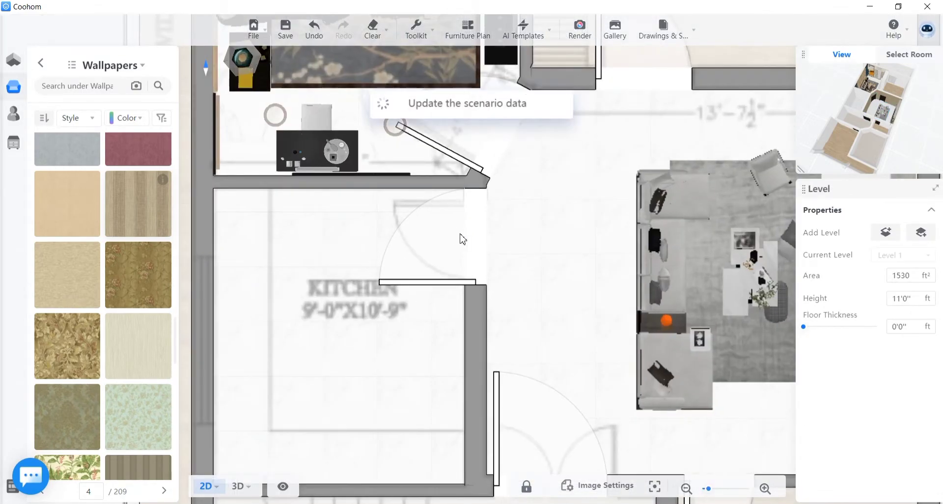
click(475, 227)
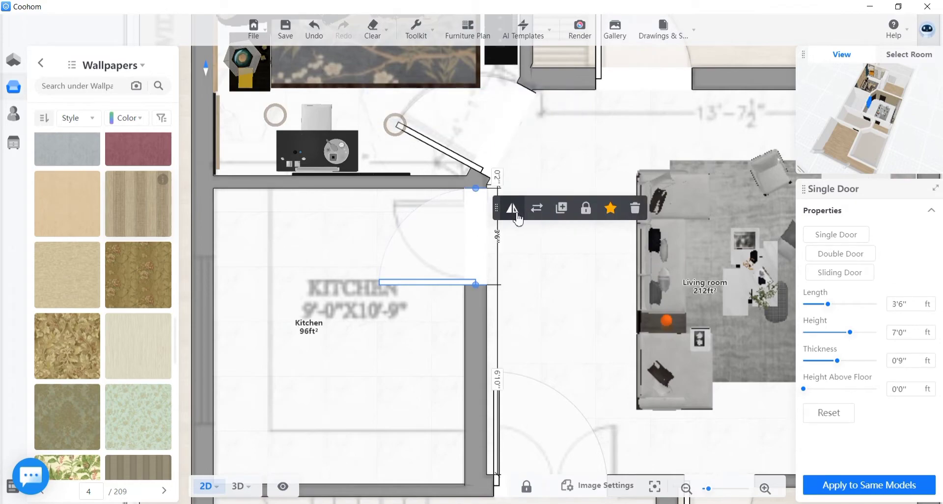
click(512, 209)
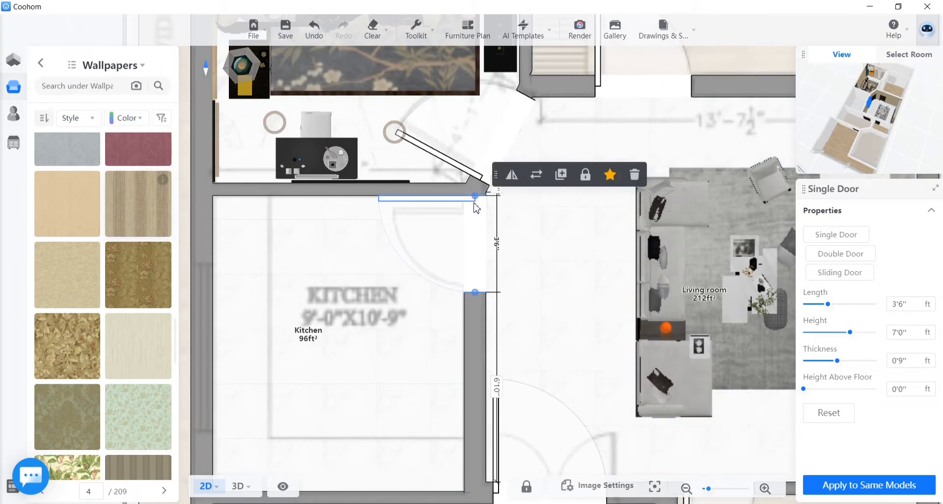
drag(474, 203, 475, 204)
mouse_move(475, 290)
mouse_down()
mouse_move(474, 281)
mouse_move(476, 289)
mouse_up()
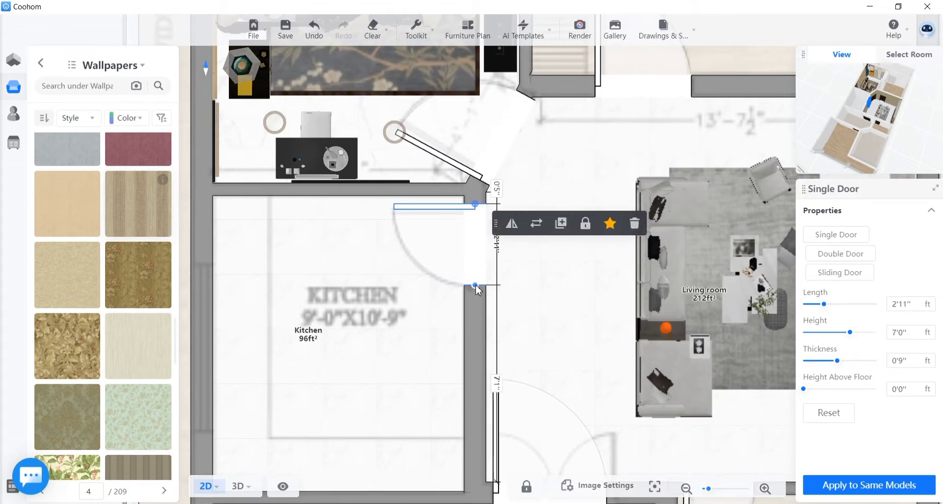
drag(475, 286, 475, 289)
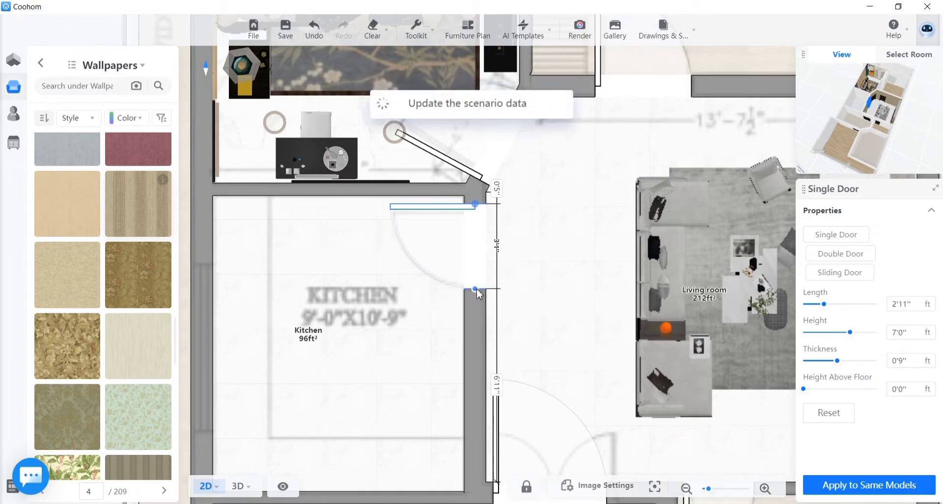
click(565, 301)
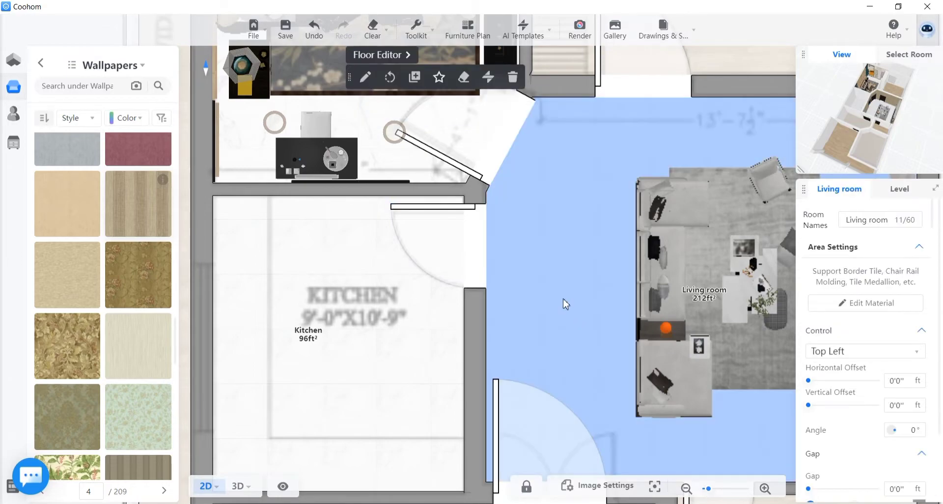
Step: Examine the doors of the living room and the adjoining rooms in the 3D view
scroll(565, 302, down, 2)
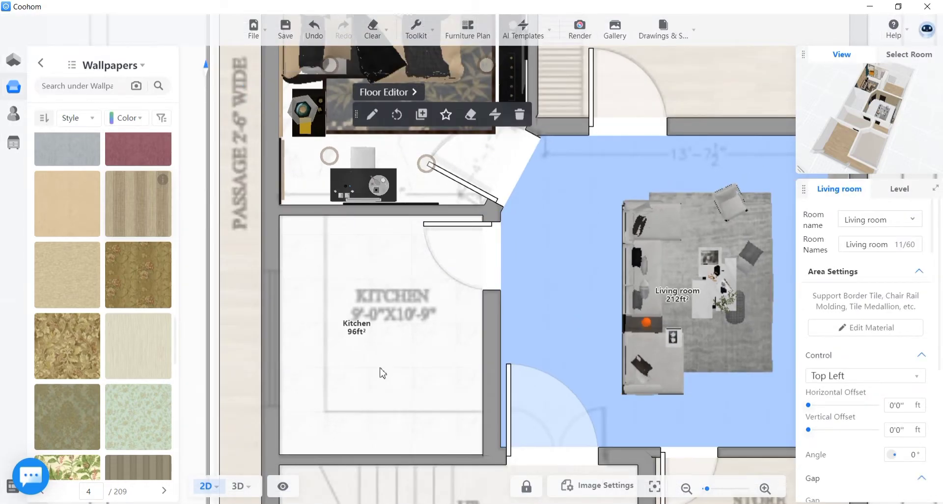
mouse_move(240, 489)
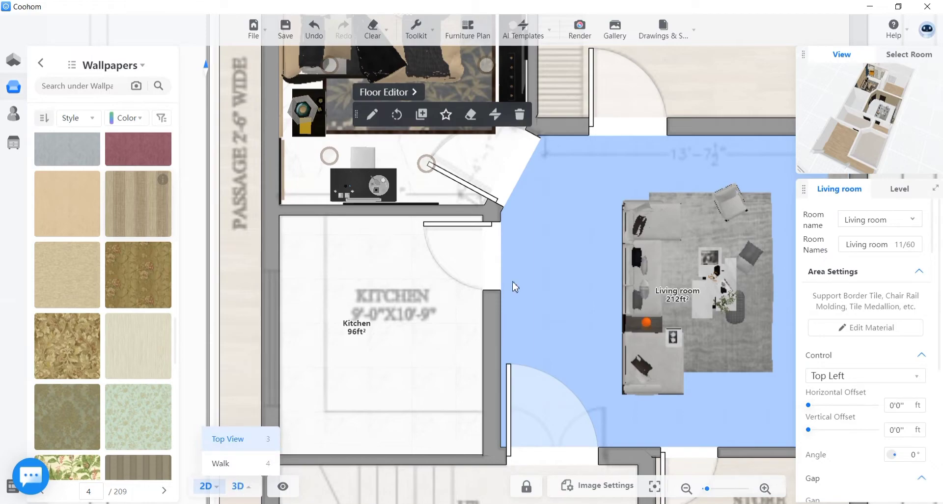
key(3)
drag(638, 347, 479, 284)
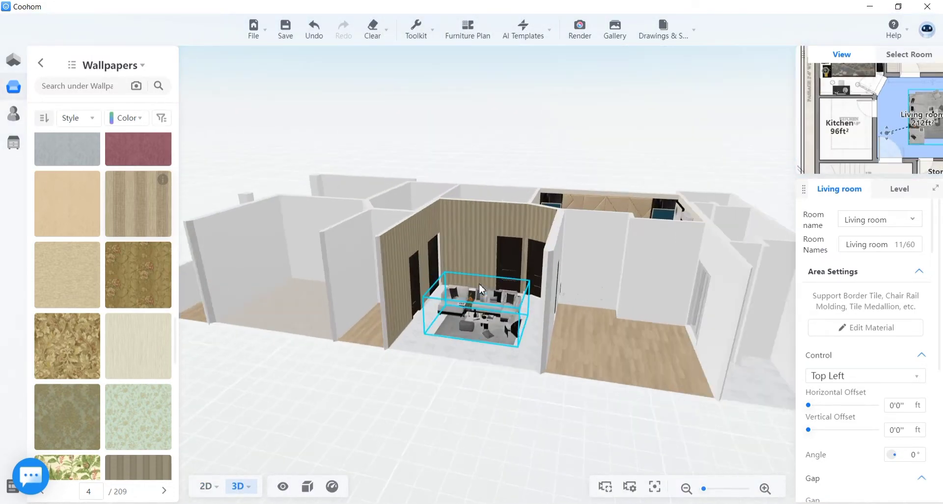
scroll(479, 284, up, 5)
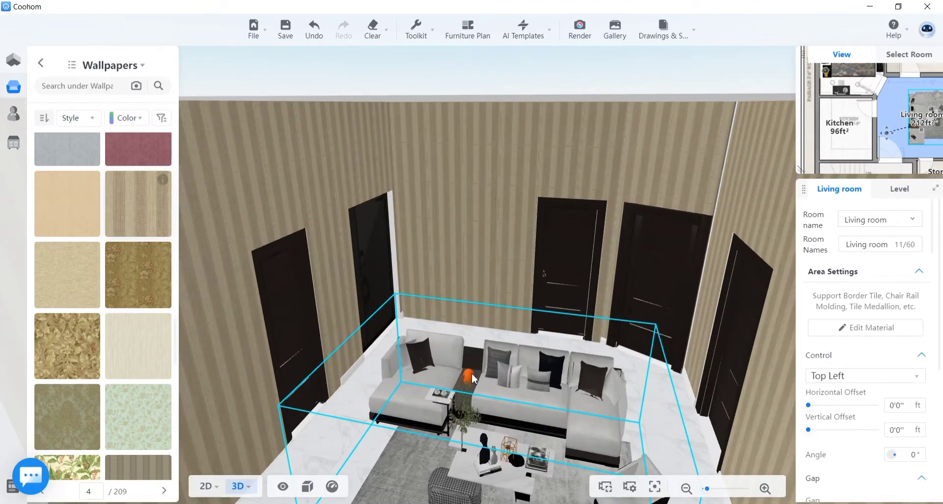
scroll(473, 368, down, 6)
drag(419, 479, 570, 502)
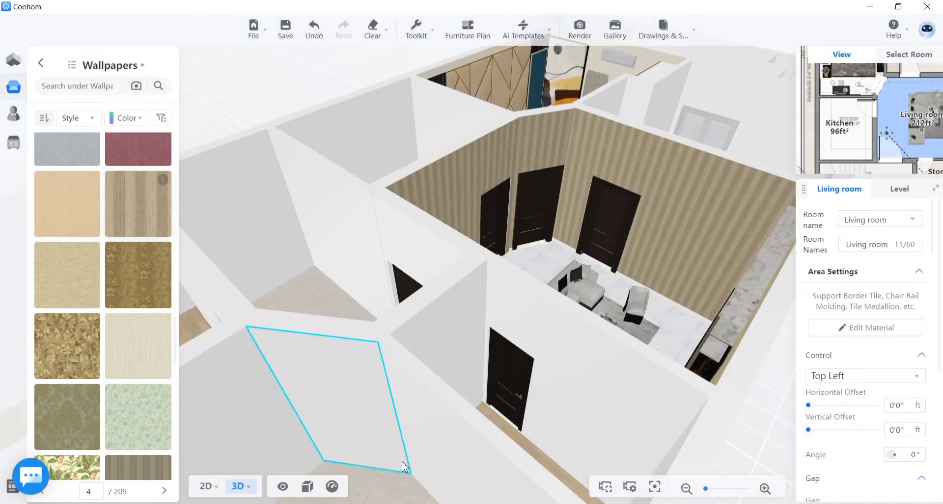
drag(399, 493, 451, 494)
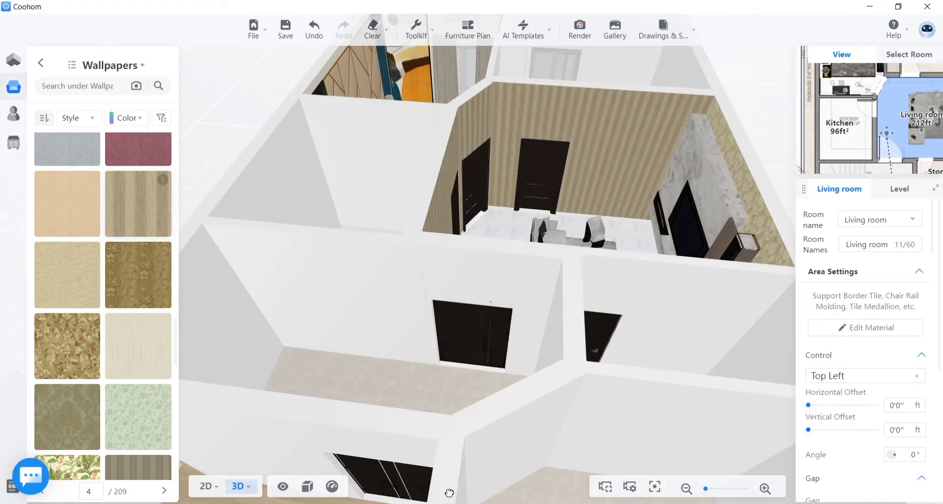
Step: Display only the living room in 3D and face the striped wall beside the TV unit
mouse_move(927, 29)
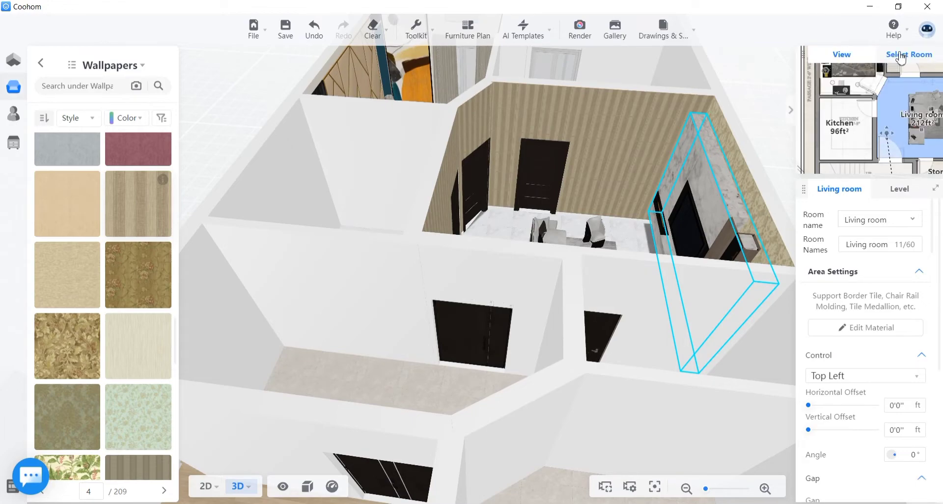
click(900, 55)
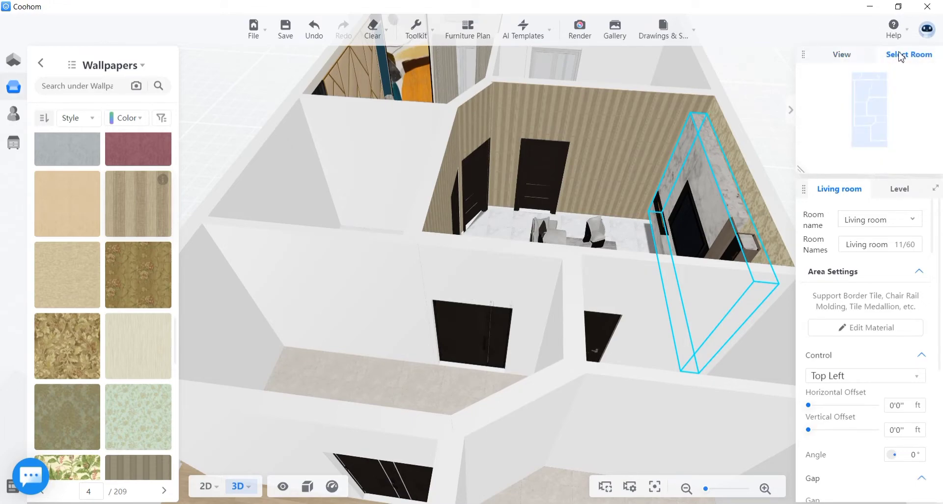
click(882, 106)
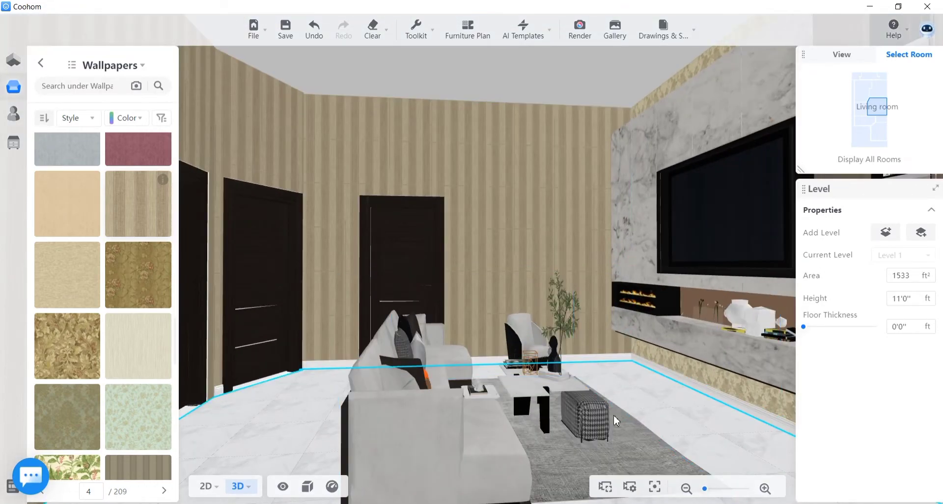
mouse_move(654, 431)
mouse_down()
mouse_move(636, 446)
mouse_move(638, 429)
mouse_up()
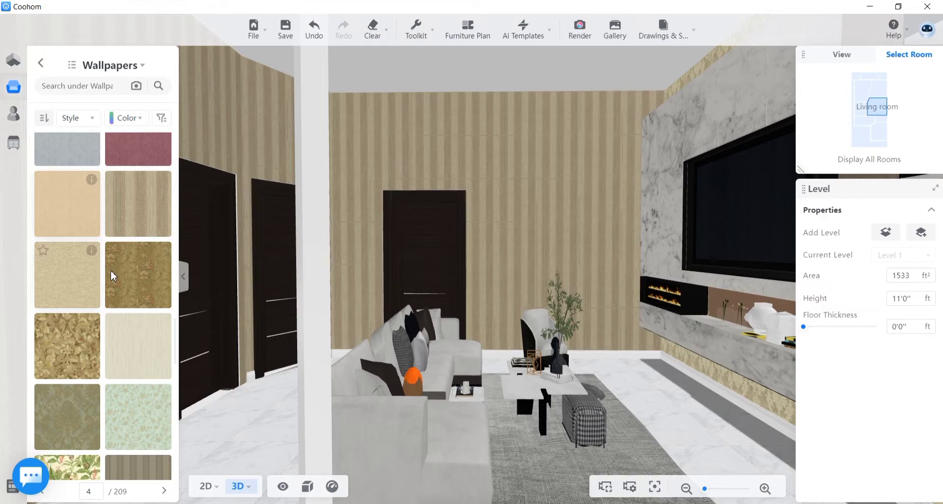
Step: Open the Wall Decor category under Décor in the public library
mouse_move(19, 144)
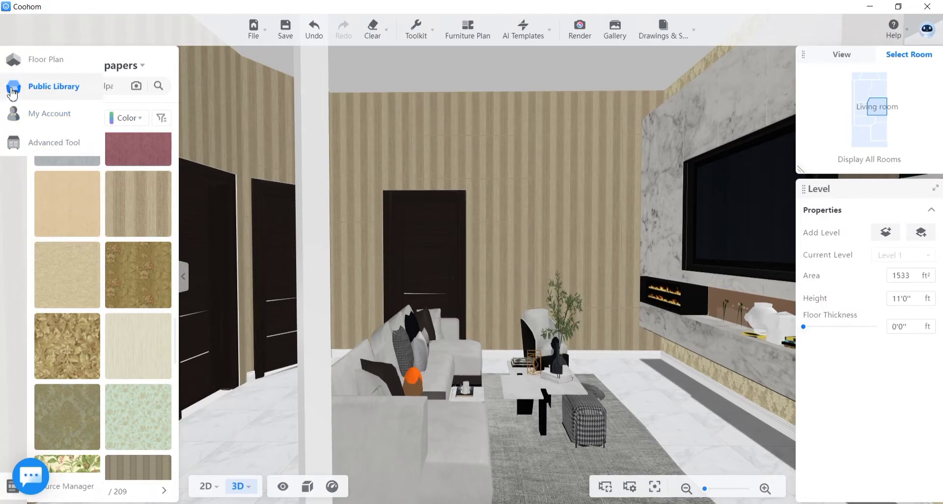
click(12, 91)
scroll(148, 273, down, 3)
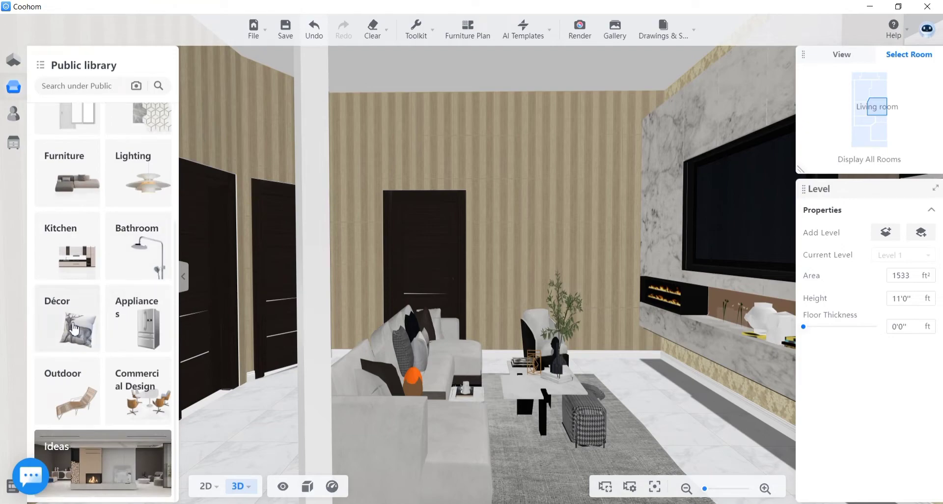
click(74, 326)
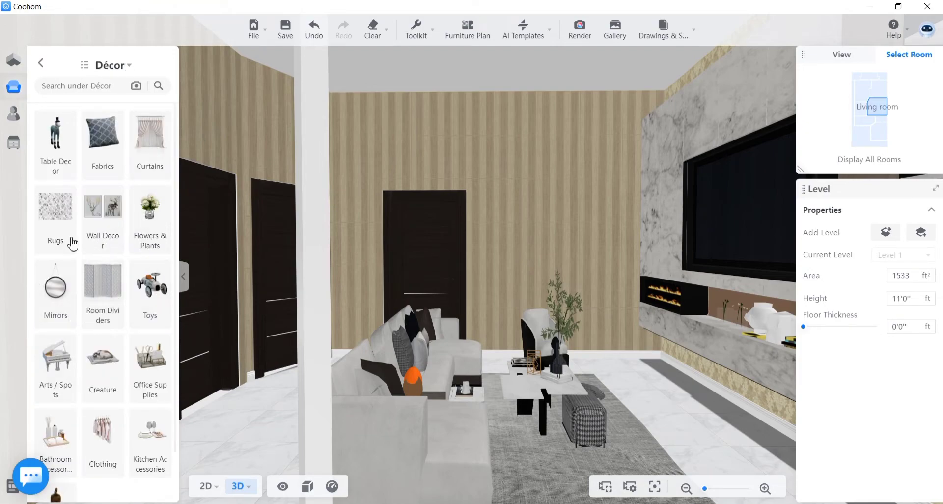
click(101, 231)
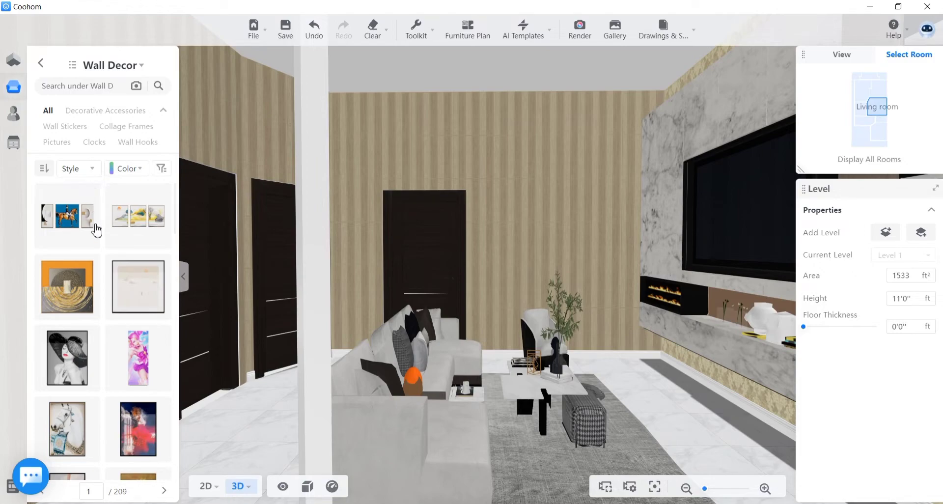
Step: Try a three-panel hat portrait set on the striped living room wall, scaled to 2'9" high, and delete it
scroll(98, 349, down, 5)
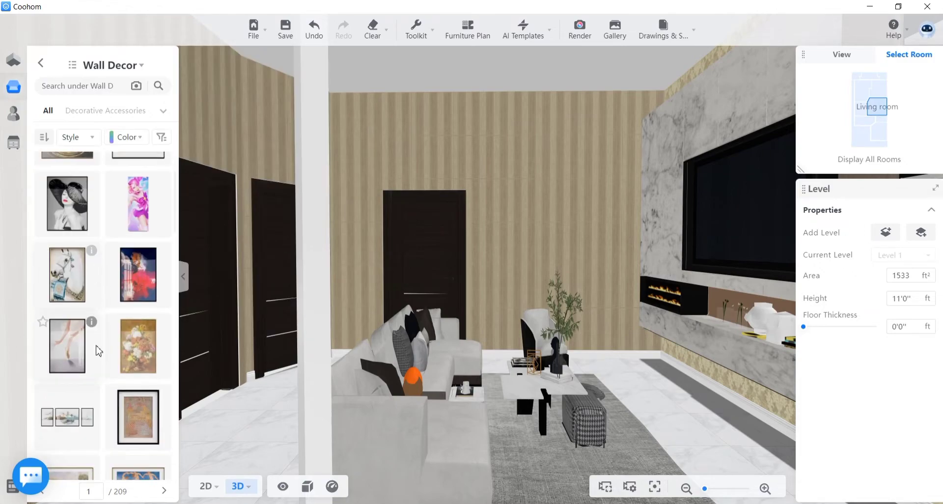
scroll(100, 336, down, 5)
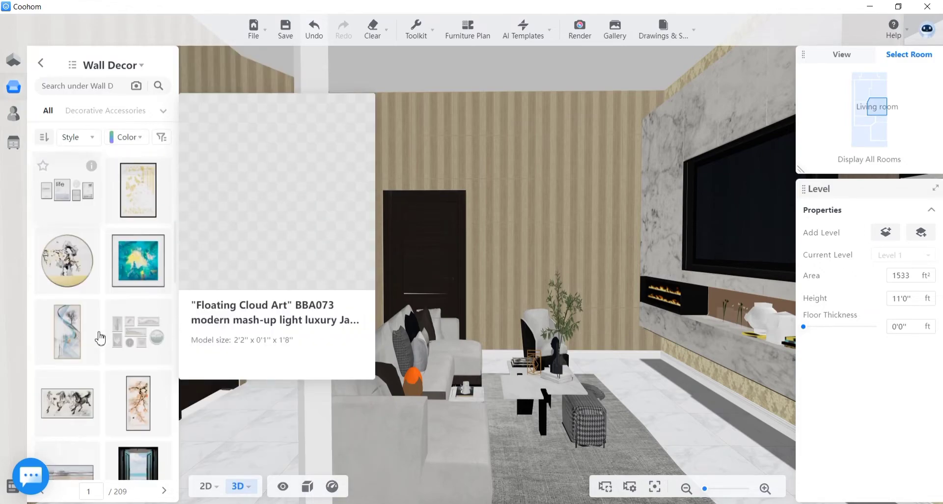
scroll(100, 337, up, 3)
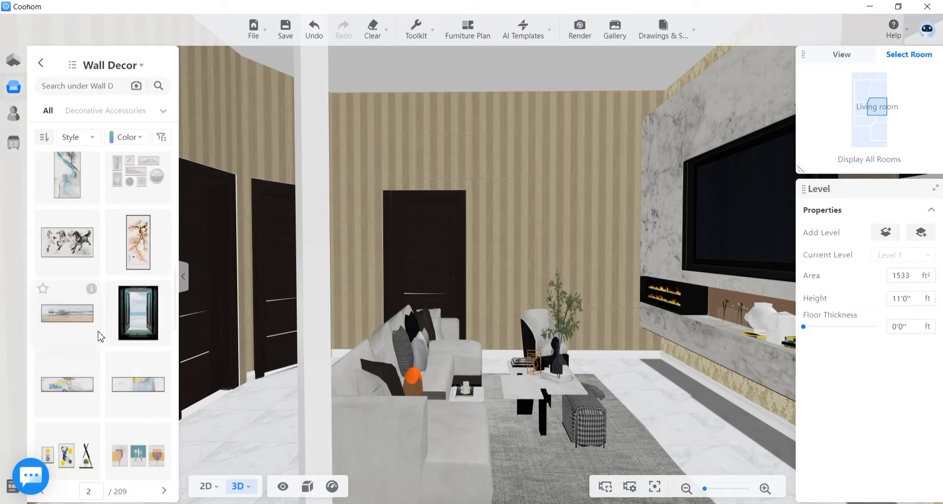
scroll(105, 332, down, 6)
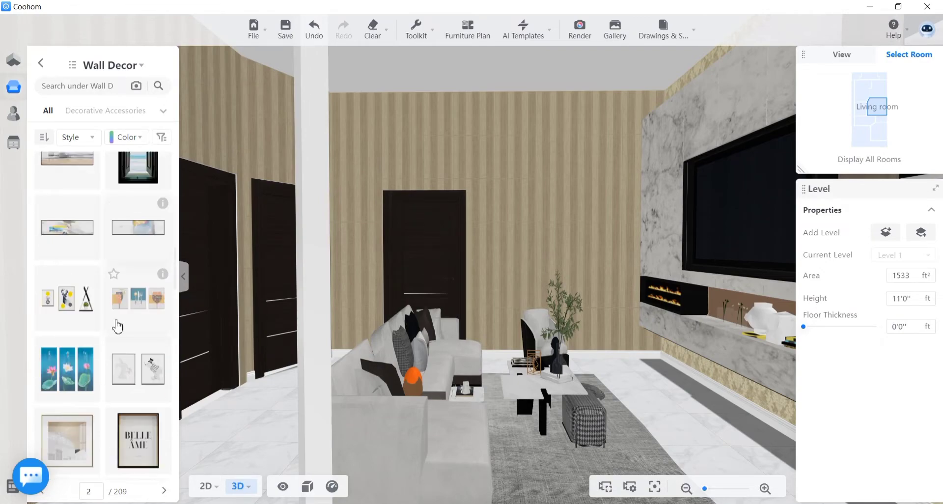
scroll(117, 324, down, 2)
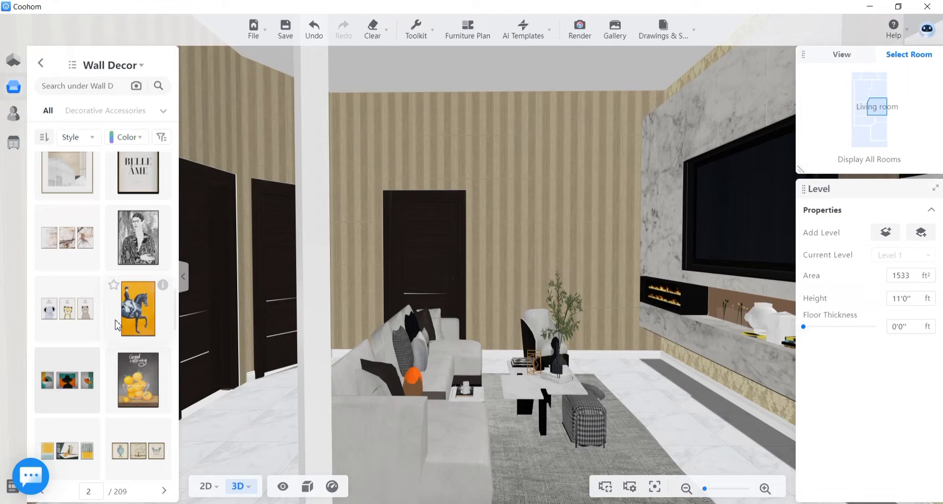
scroll(116, 325, down, 2)
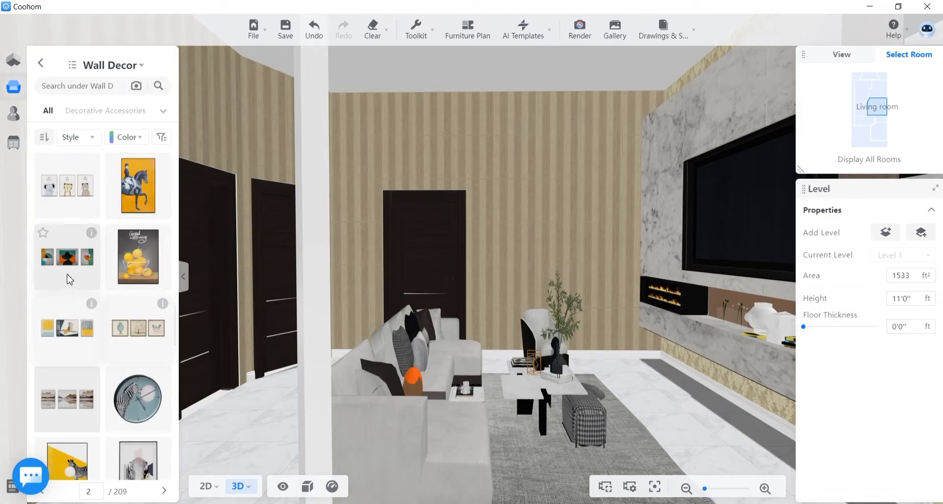
drag(69, 273, 555, 175)
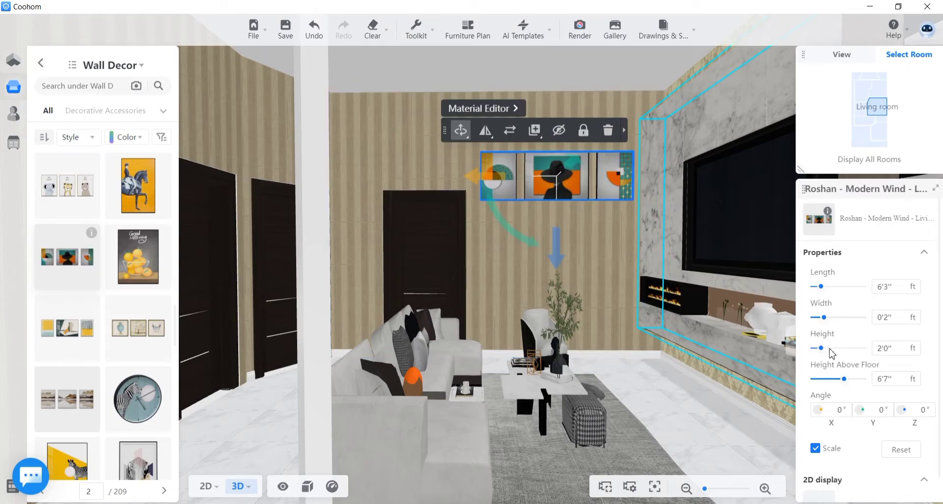
drag(825, 349, 845, 344)
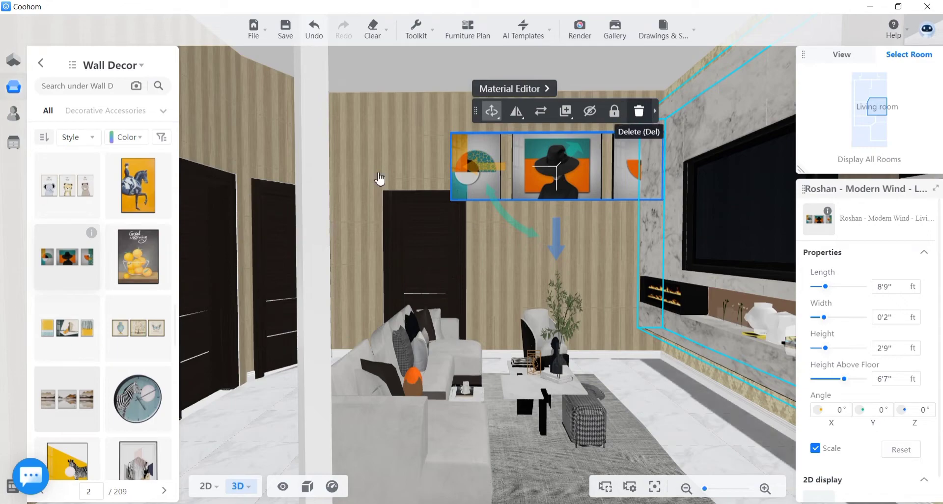
click(639, 111)
Step: Place the modern geometric zebra painting on the striped wall beside the door and scale it to a height of 5'0"
scroll(131, 269, down, 5)
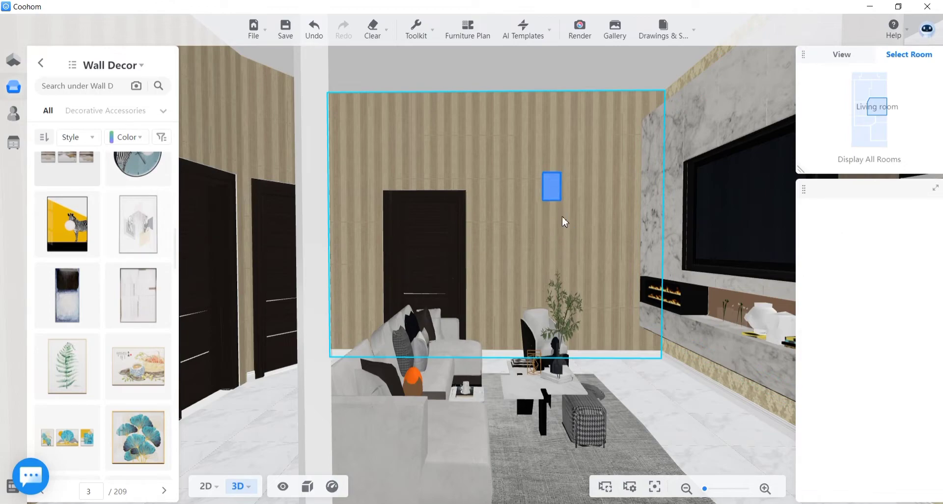
click(576, 166)
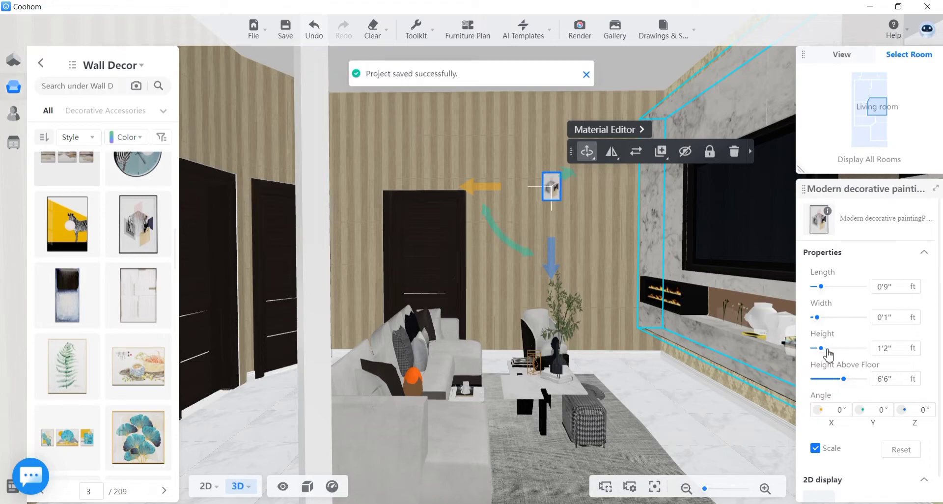
drag(829, 352, 861, 361)
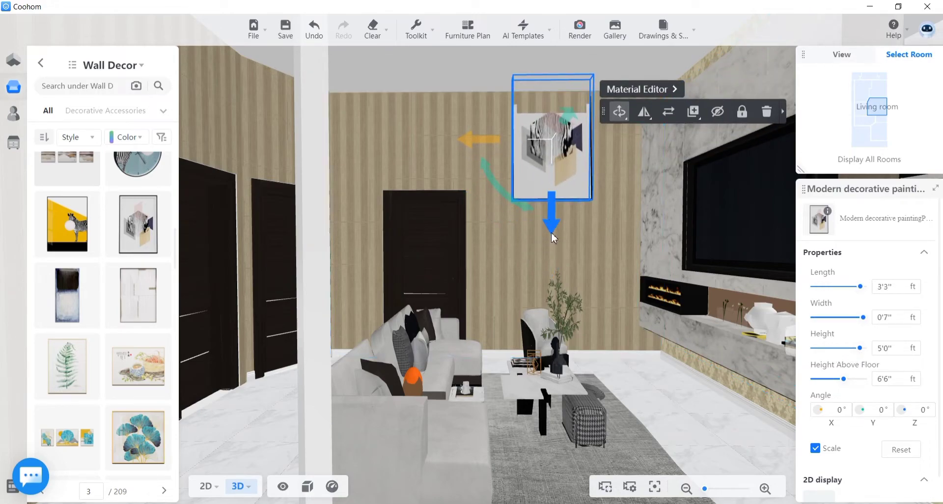
Step: Lower the zebra painting on the striped living room wall to 3'5" above the floor
mouse_move(551, 236)
mouse_down()
mouse_move(553, 274)
mouse_move(551, 264)
mouse_up()
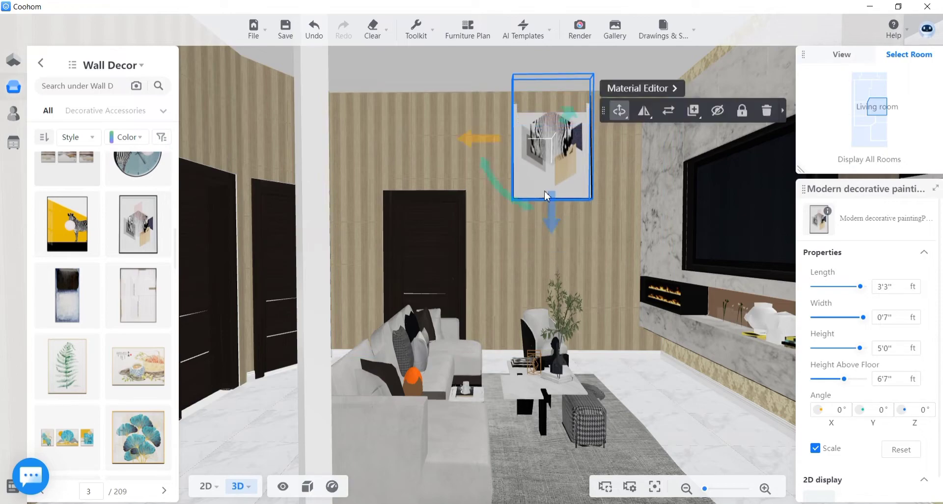
mouse_move(544, 190)
mouse_down()
mouse_move(554, 236)
mouse_move(556, 209)
mouse_up()
mouse_move(640, 407)
mouse_down()
mouse_move(663, 411)
mouse_move(715, 380)
mouse_move(681, 397)
mouse_move(689, 385)
mouse_move(658, 392)
mouse_move(647, 428)
mouse_move(707, 388)
mouse_move(760, 392)
mouse_move(659, 362)
mouse_move(706, 361)
mouse_move(717, 347)
mouse_move(711, 362)
mouse_move(643, 336)
mouse_move(579, 301)
mouse_move(580, 290)
mouse_up()
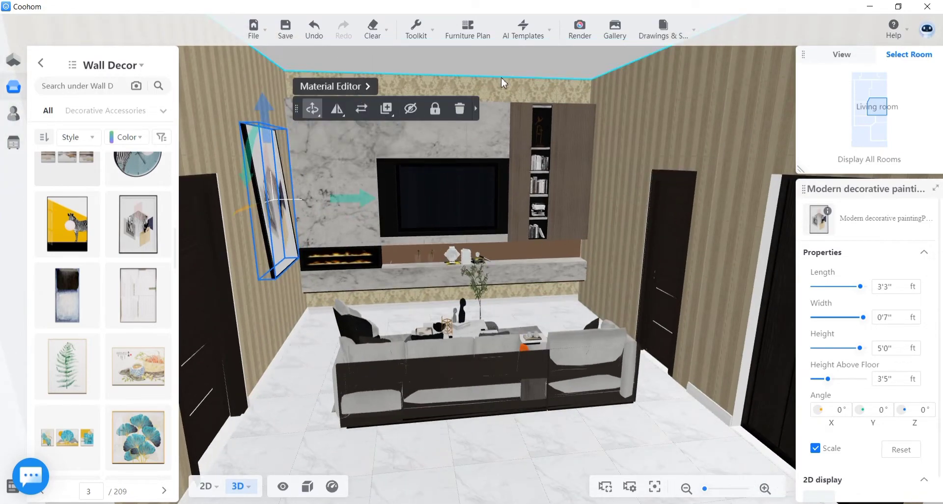
Step: Shrink the sofa and coffee table set in the 2D plan to 8'5" long and 6'1" wide
scroll(506, 81, up, 2)
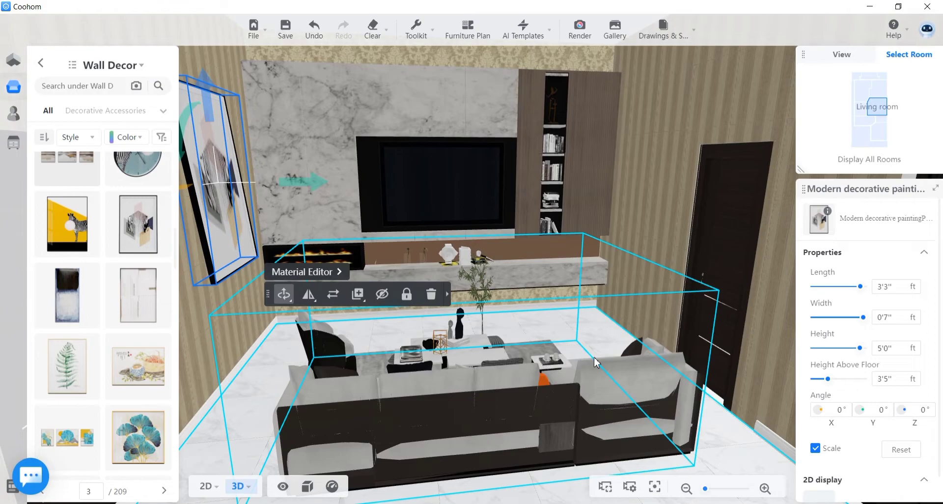
mouse_move(733, 457)
mouse_down()
mouse_move(556, 470)
mouse_move(452, 465)
mouse_move(378, 445)
mouse_move(556, 463)
mouse_move(591, 450)
mouse_move(648, 483)
mouse_move(696, 465)
mouse_move(705, 503)
mouse_up()
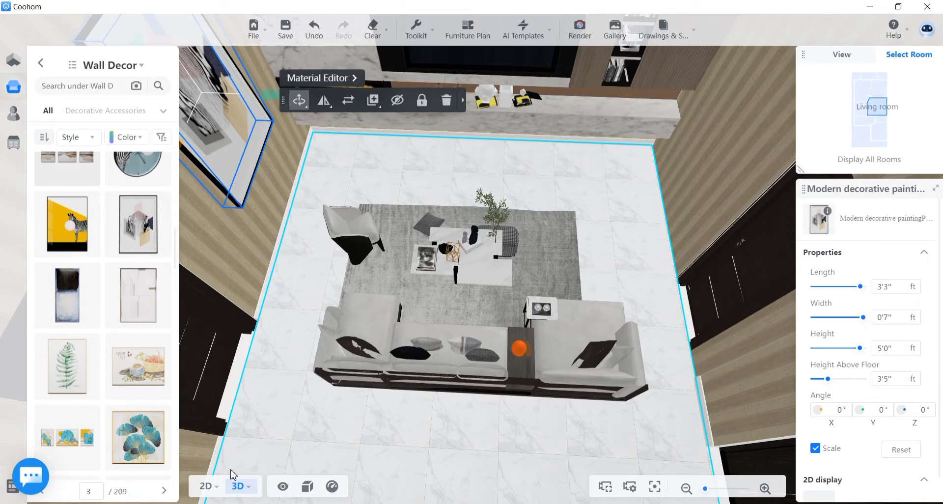
click(213, 491)
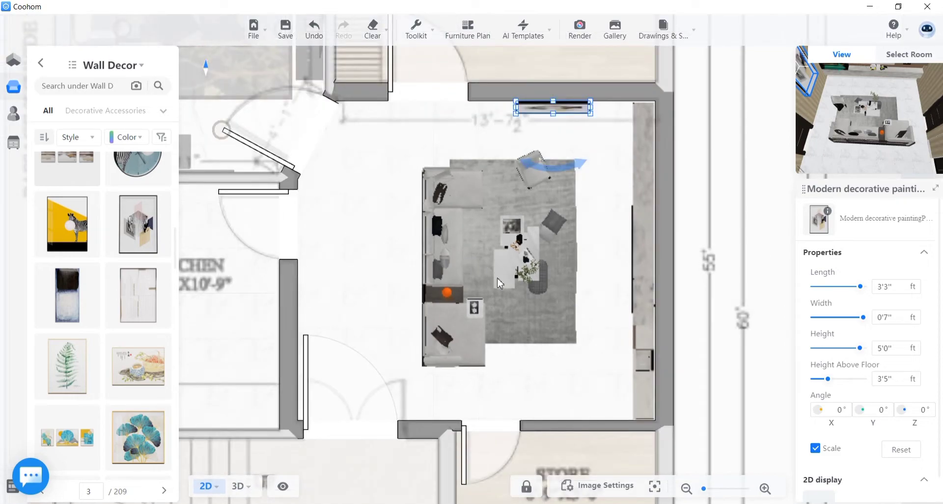
click(576, 356)
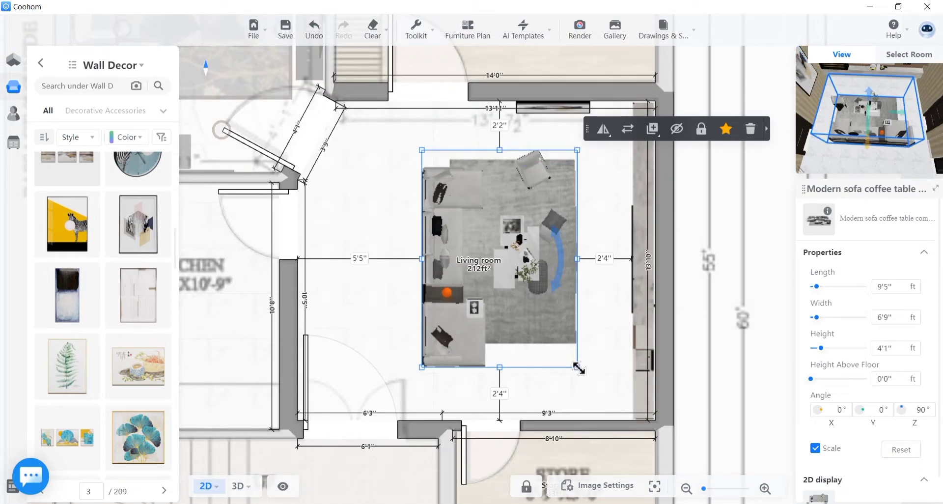
drag(571, 364, 560, 353)
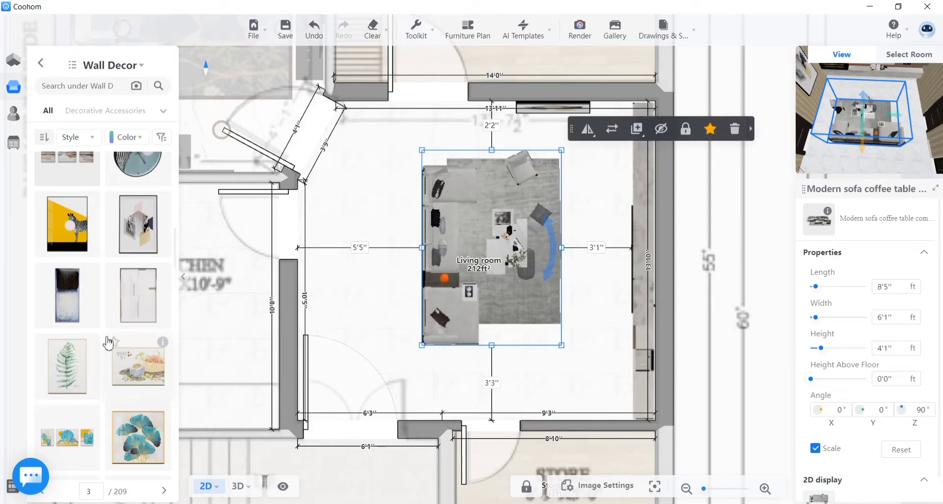
scroll(66, 278, down, 5)
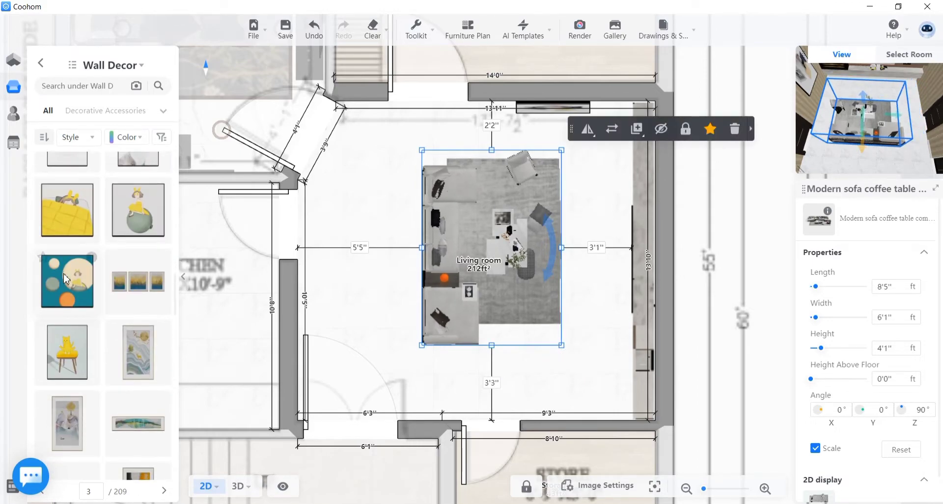
Step: Resize the zebra painting in the 2D plan to a width of 0'3" and a length of 3'8"
scroll(564, 98, up, 3)
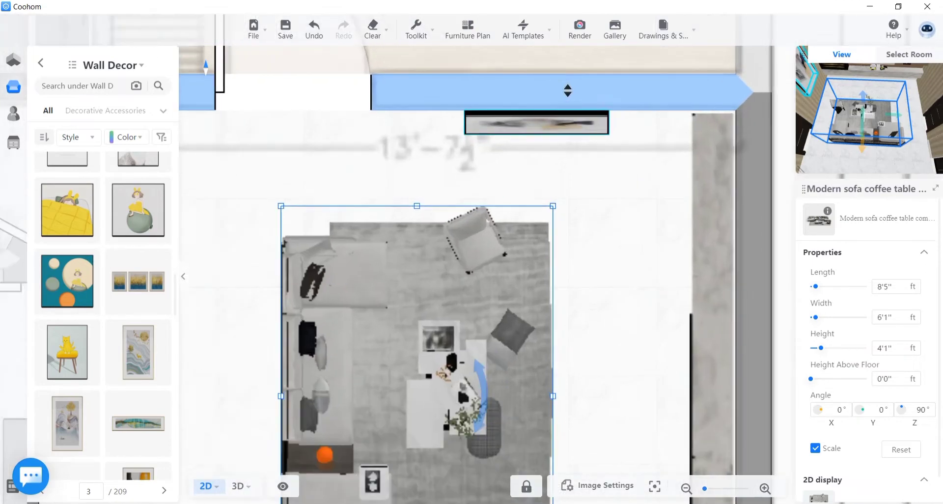
click(540, 131)
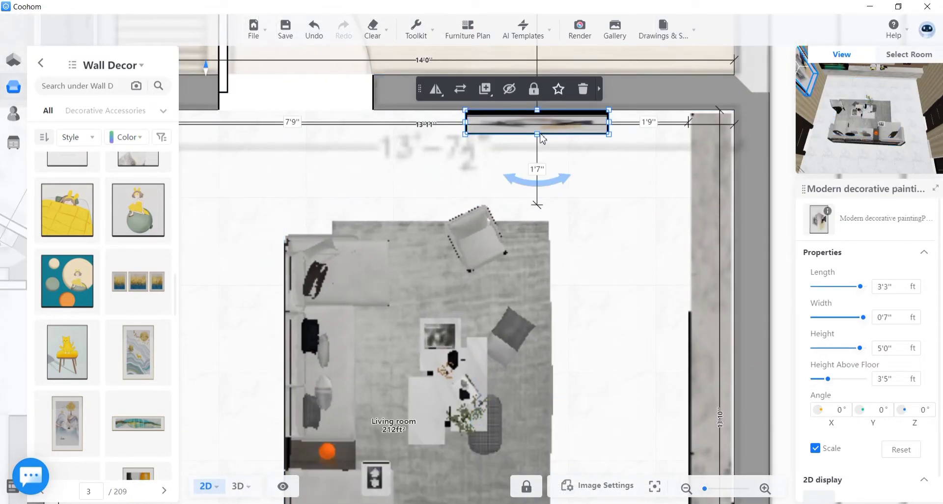
drag(539, 135, 539, 125)
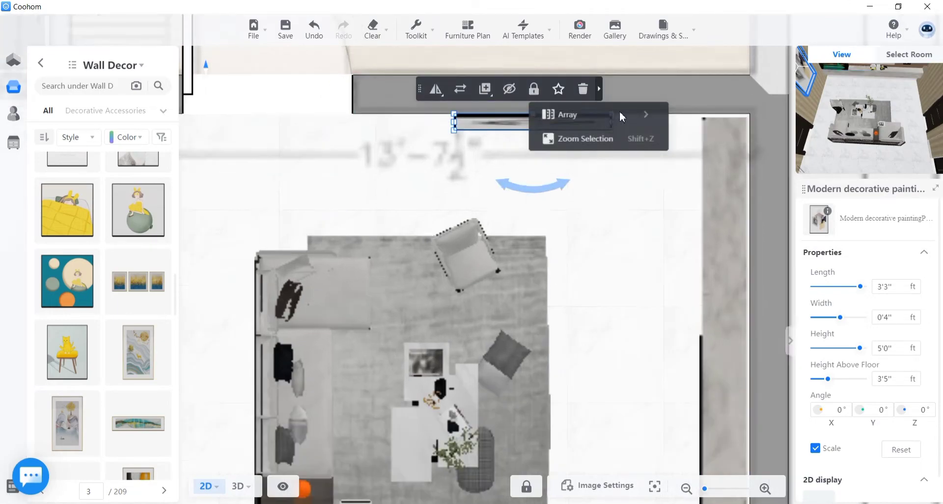
scroll(606, 105, up, 3)
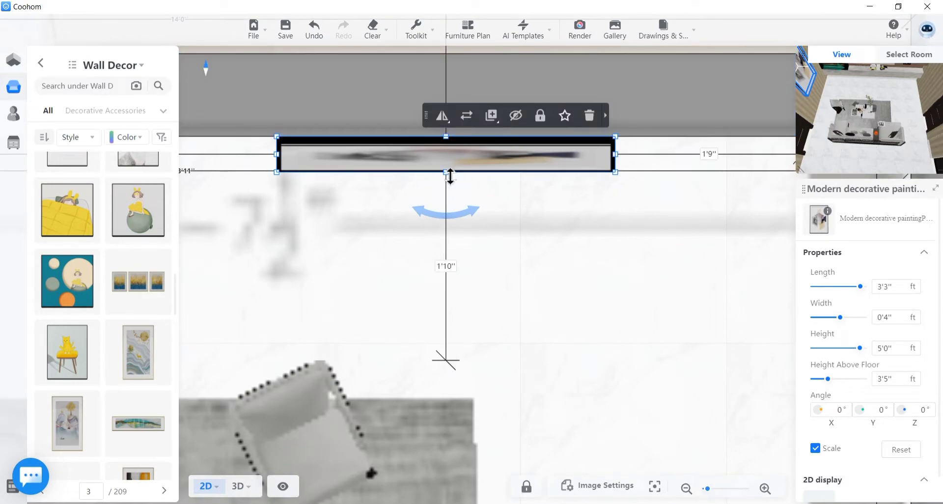
mouse_move(447, 169)
mouse_down()
mouse_move(447, 161)
mouse_move(699, 148)
mouse_up()
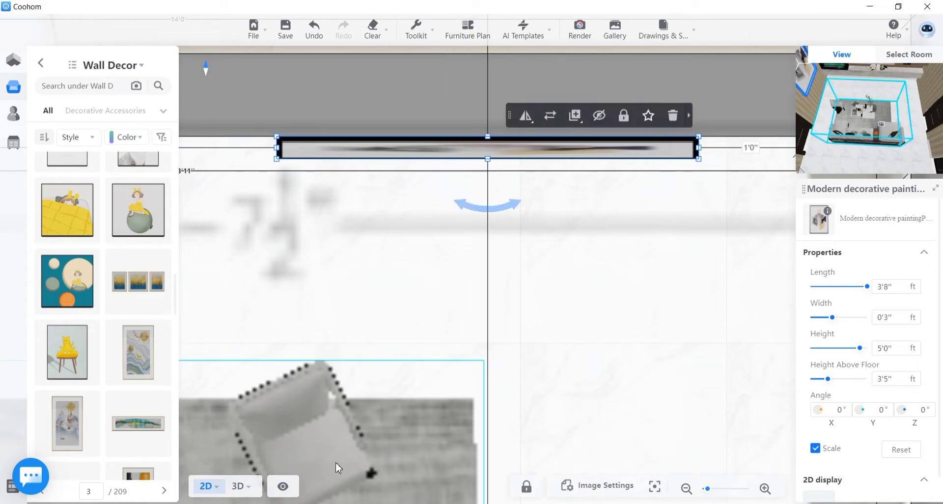
Step: Shift the zebra painting along the striped wall in 3D toward the door, about 1'5" from the TV unit
mouse_move(236, 488)
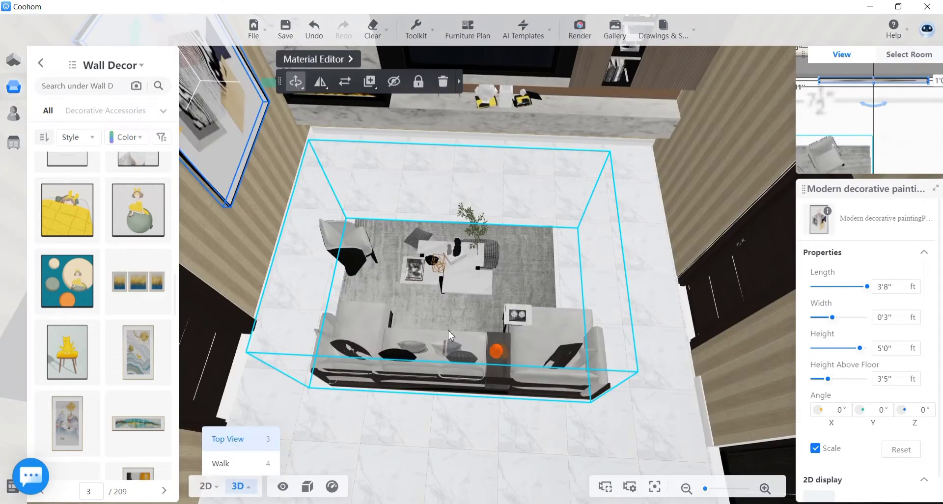
mouse_move(483, 421)
mouse_down()
mouse_move(343, 367)
mouse_move(316, 381)
mouse_up()
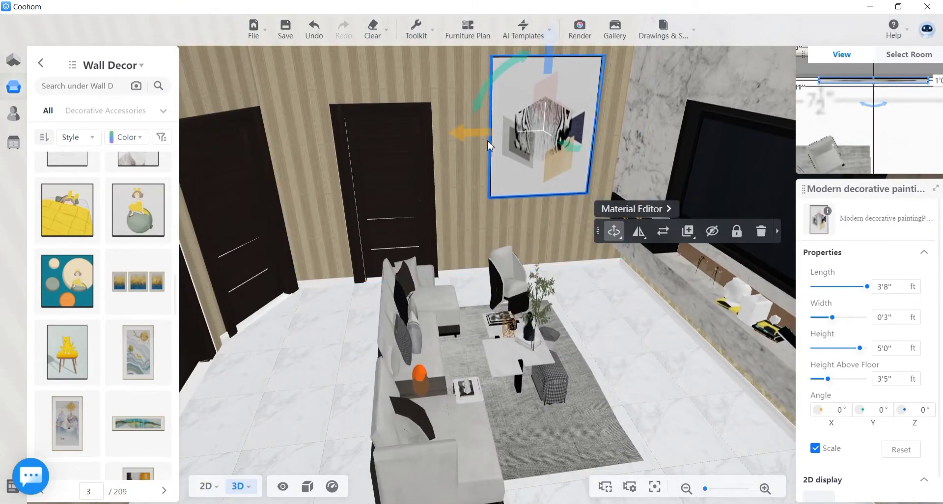
drag(476, 134, 465, 133)
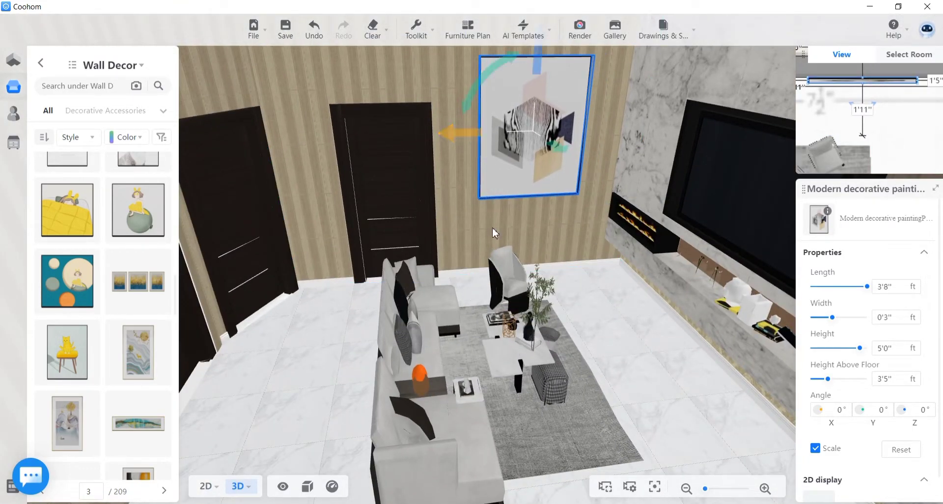
Step: Select the marble and wood TV background wall in 3D and open it in the Material Editor
mouse_move(313, 355)
mouse_down()
mouse_move(508, 363)
mouse_move(542, 330)
mouse_move(458, 327)
mouse_move(460, 352)
mouse_up()
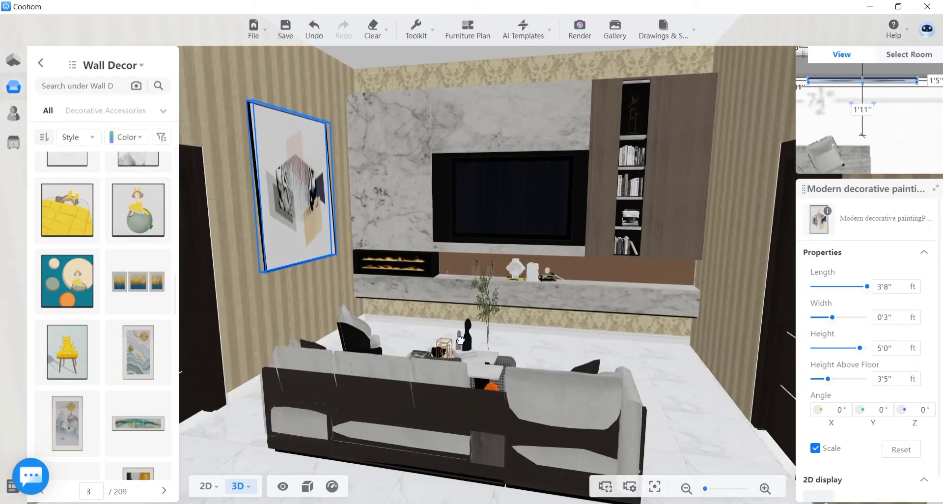
drag(544, 311, 552, 329)
scroll(651, 334, up, 1)
scroll(652, 336, up, 3)
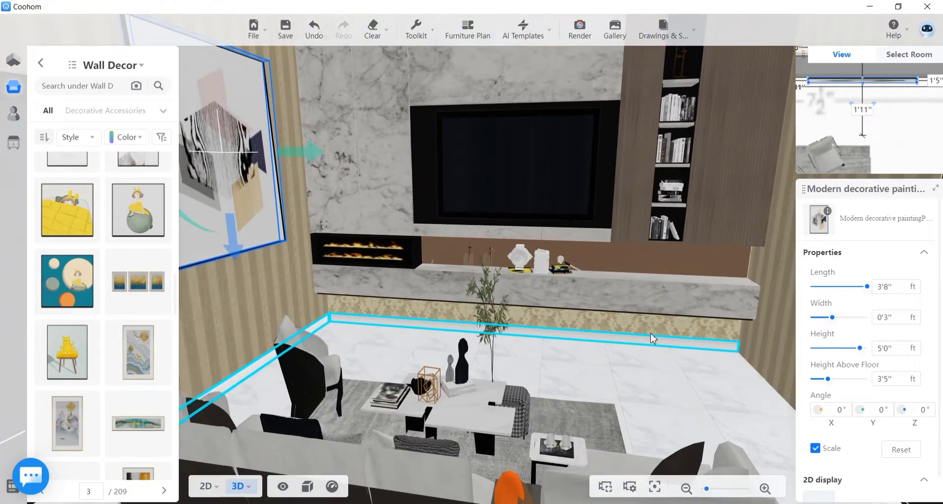
drag(632, 362, 648, 345)
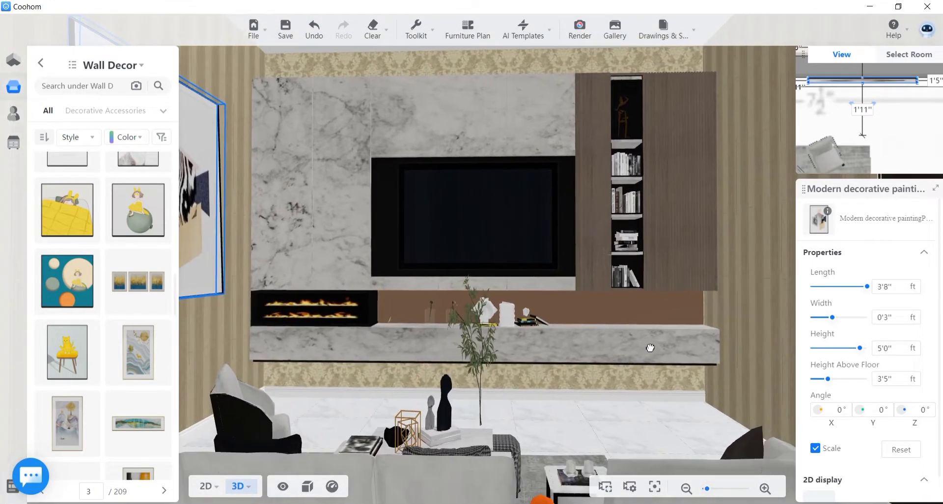
click(700, 221)
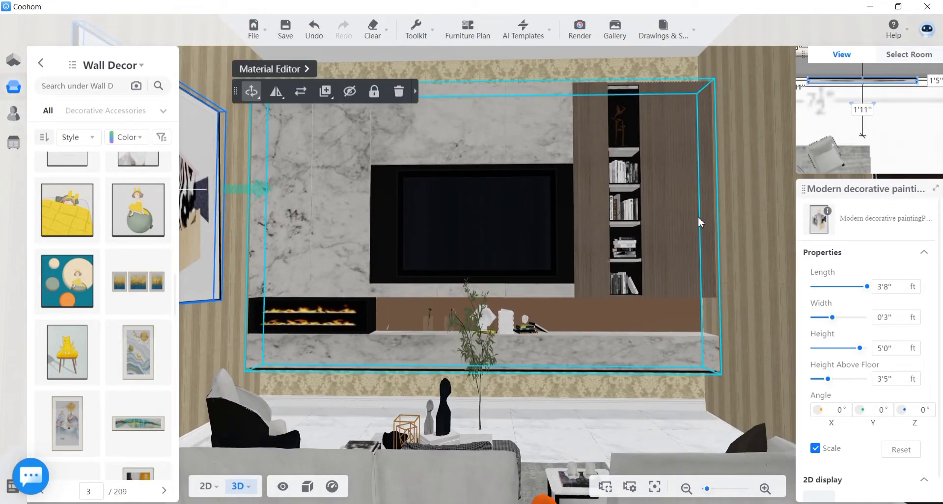
click(700, 221)
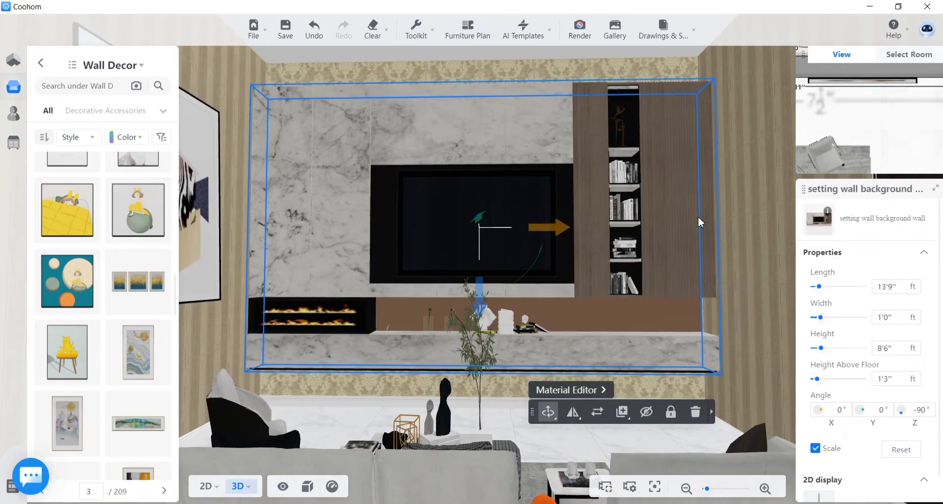
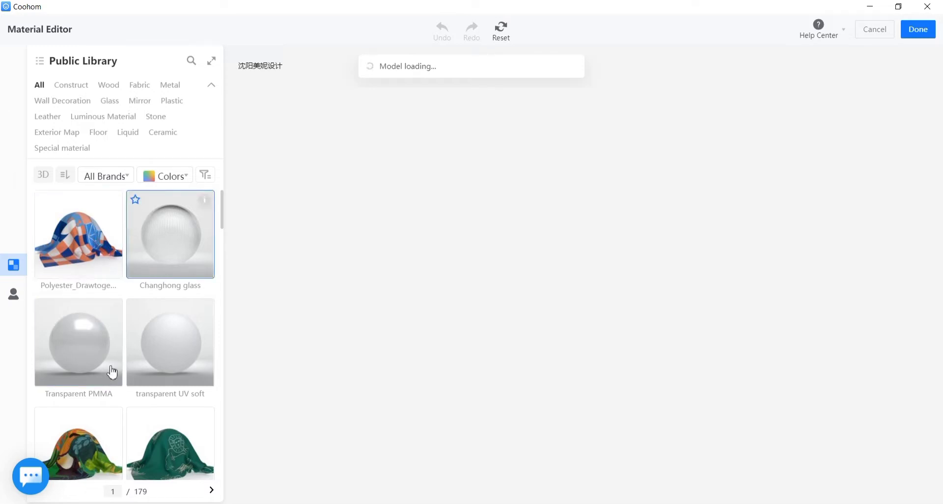
scroll(112, 383, down, 10)
scroll(121, 358, down, 10)
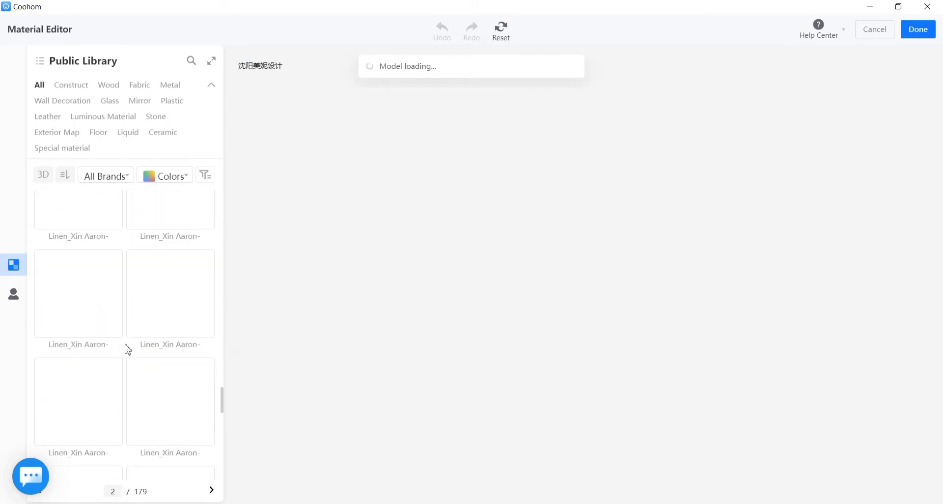
scroll(127, 348, down, 10)
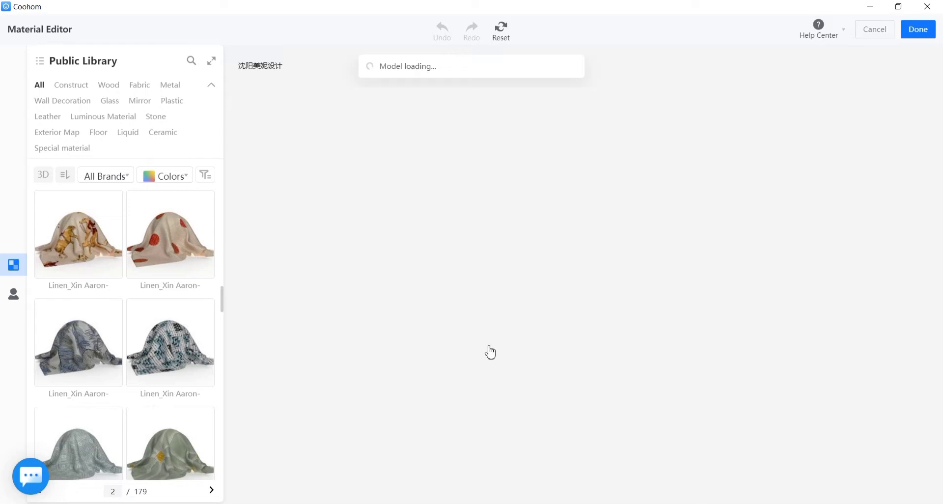
click(870, 6)
click(829, 38)
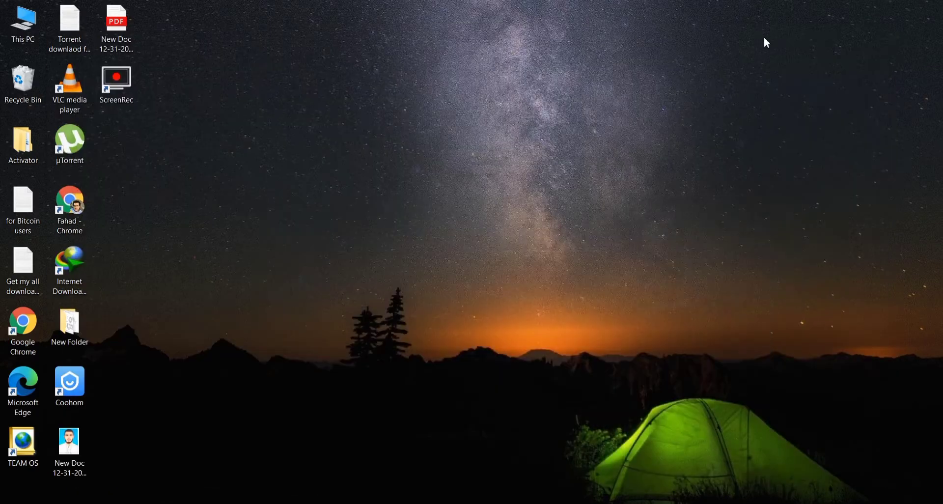
right_click(764, 36)
click(779, 73)
right_click(779, 72)
click(802, 112)
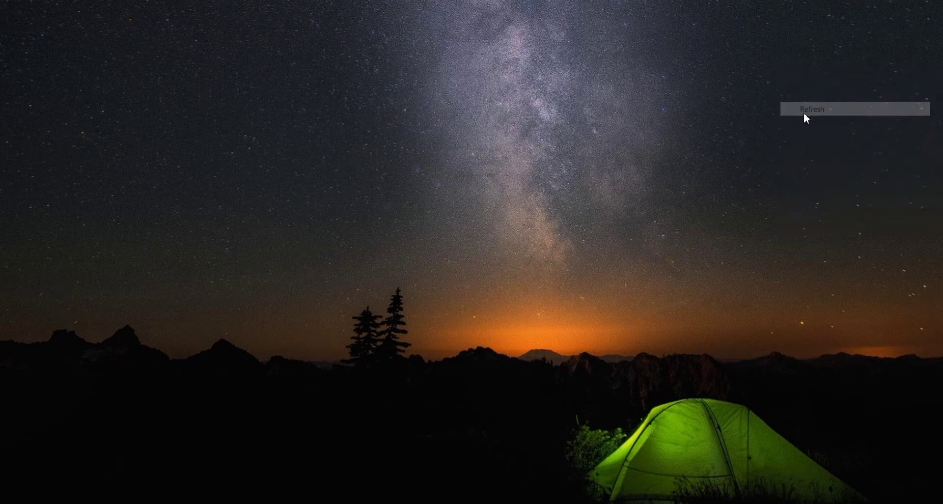
right_click(804, 116)
right_click(822, 152)
click(823, 191)
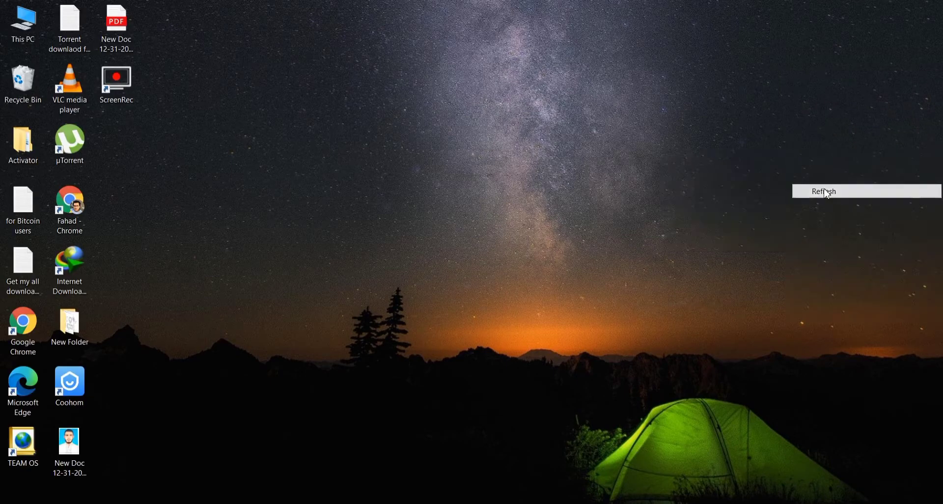
click(656, 490)
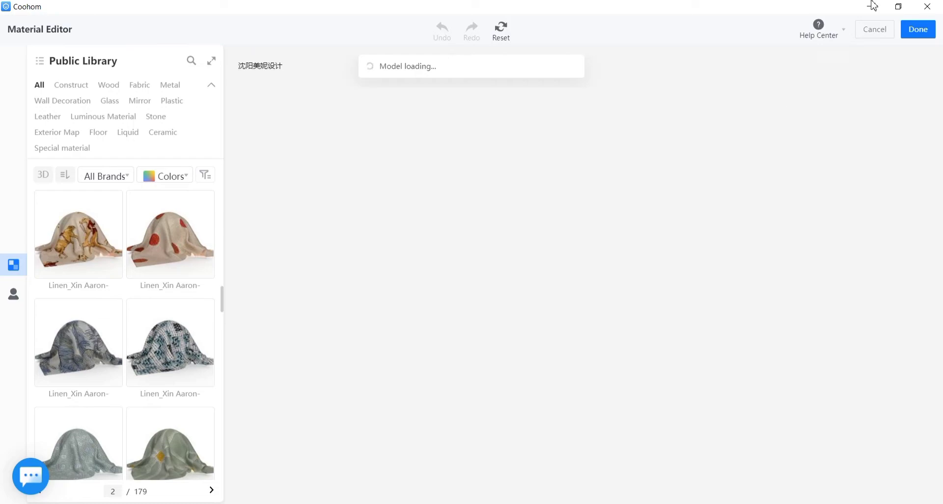
click(871, 31)
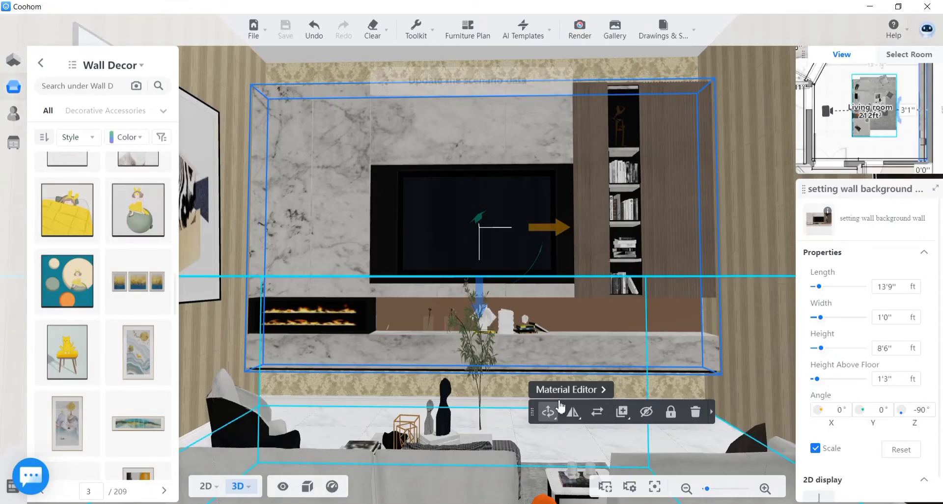
mouse_move(557, 407)
click(563, 391)
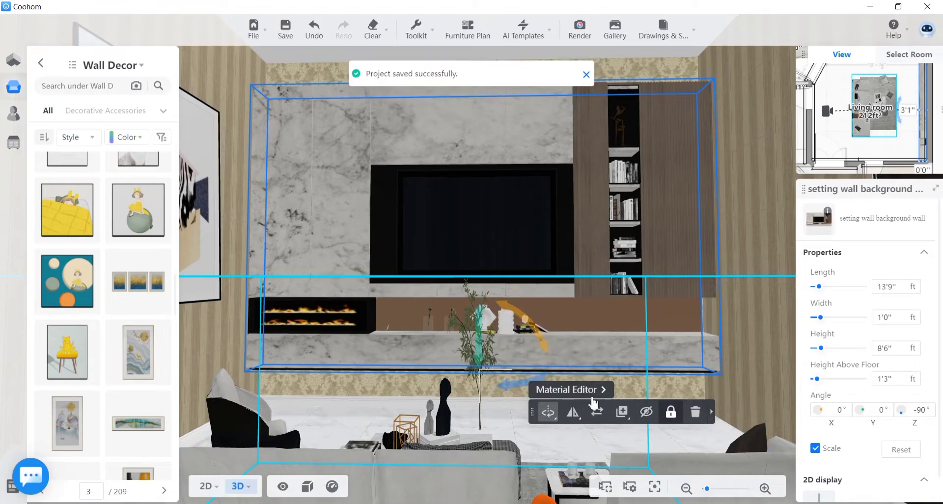
click(572, 411)
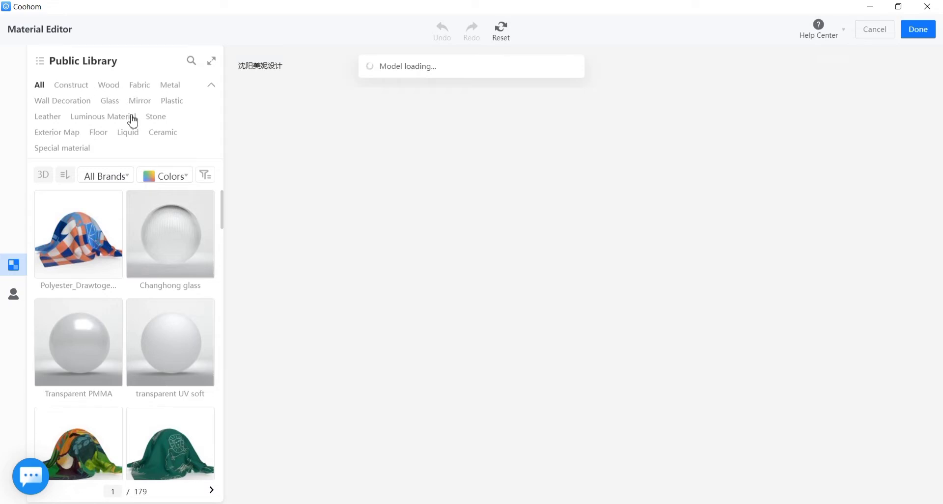
scroll(135, 375, down, 10)
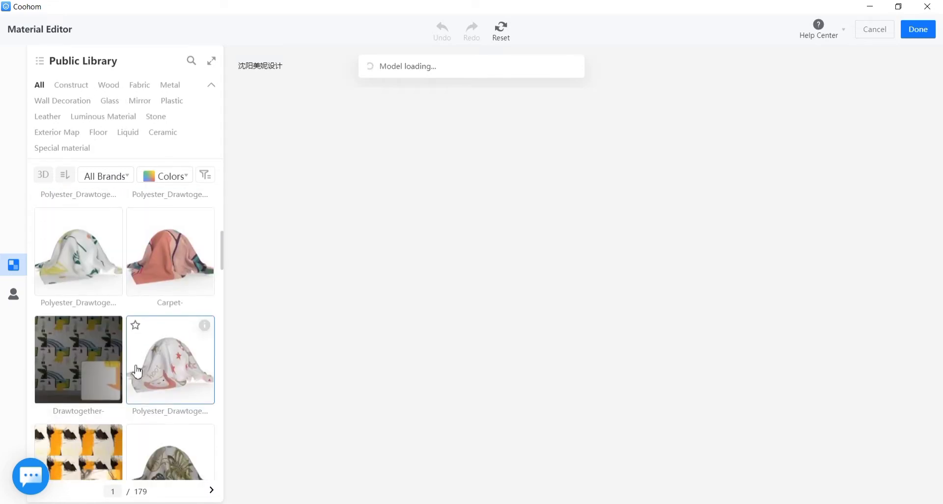
scroll(144, 364, down, 10)
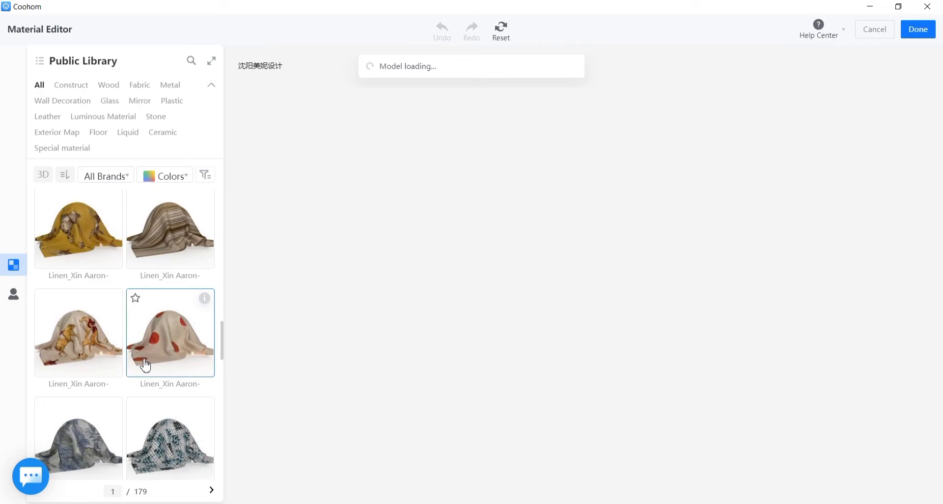
scroll(145, 364, down, 3)
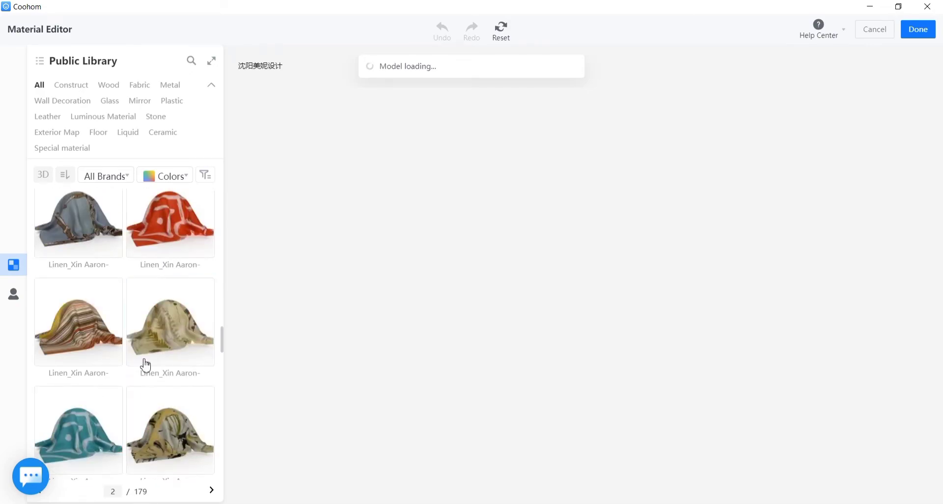
scroll(145, 364, up, 5)
scroll(145, 364, up, 10)
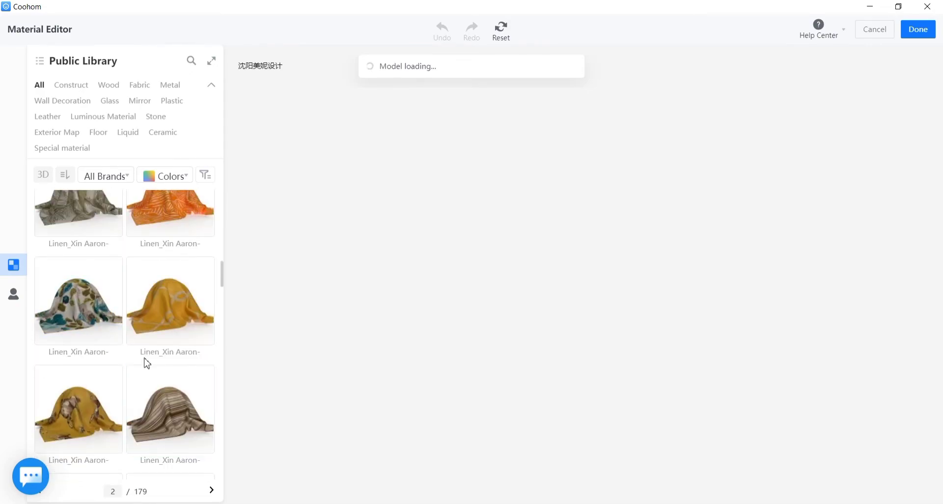
scroll(146, 364, up, 1)
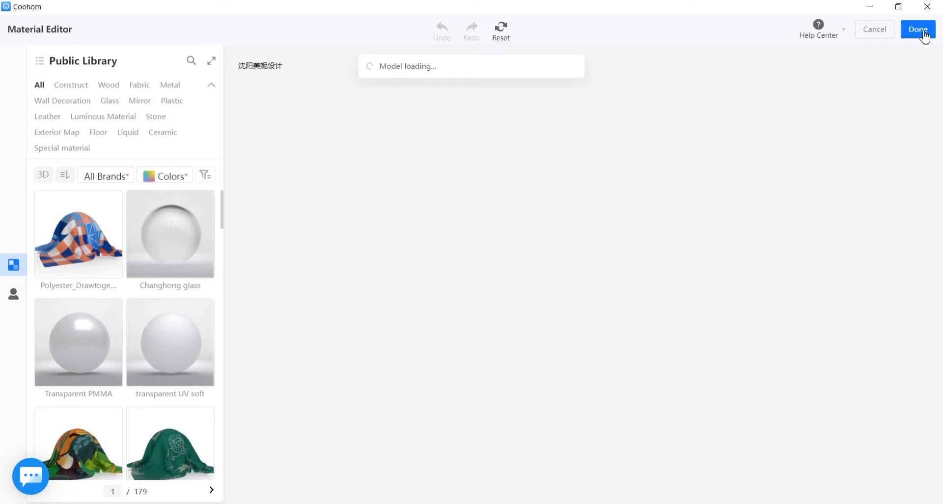
click(875, 30)
Step: Browse the Mirrors category of the décor library for a round mirror to suit the striped wall with the doors
scroll(596, 319, down, 5)
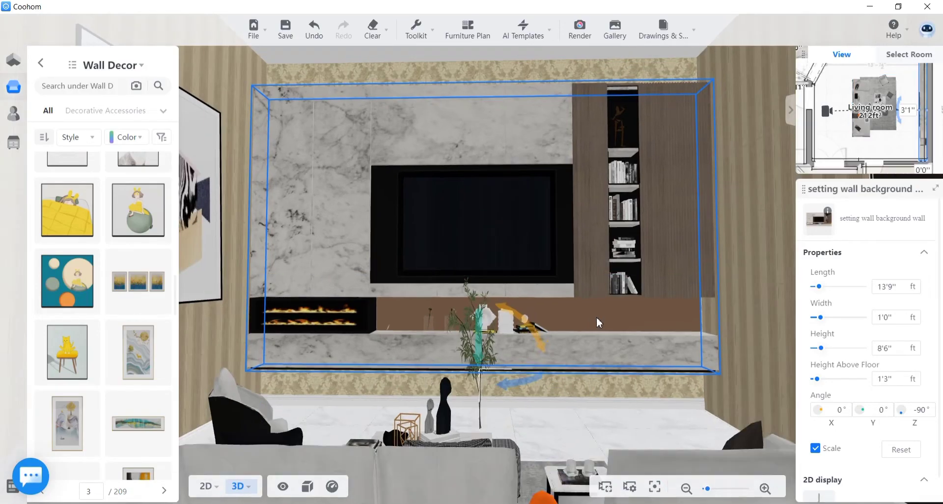
drag(741, 442, 710, 457)
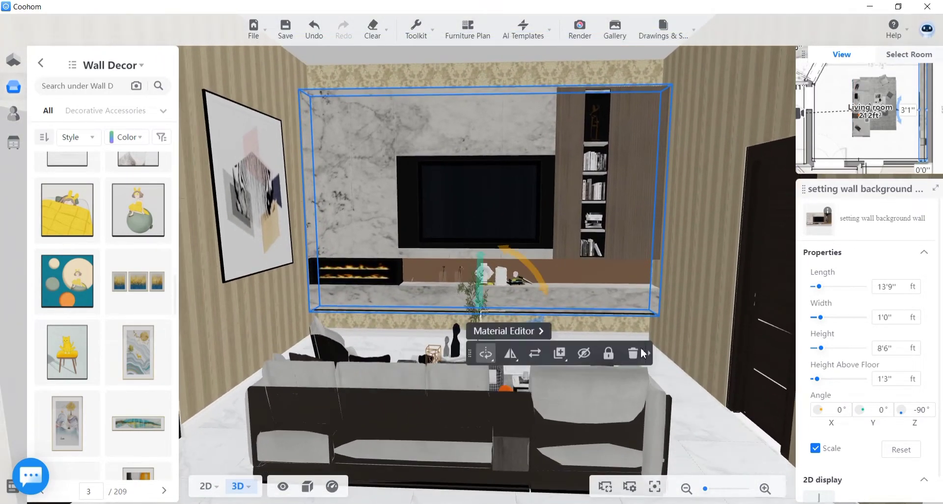
scroll(636, 342, up, 5)
scroll(637, 344, down, 5)
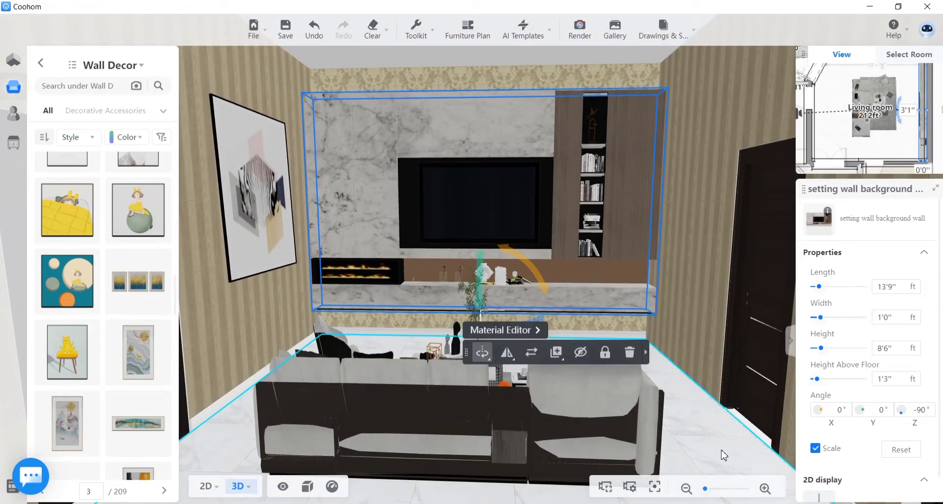
drag(717, 448, 780, 459)
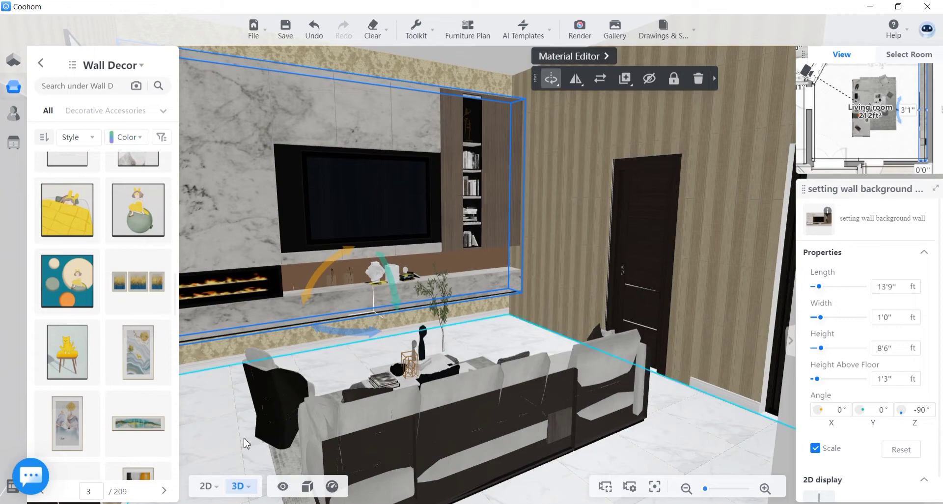
drag(245, 442, 358, 431)
scroll(95, 350, down, 1)
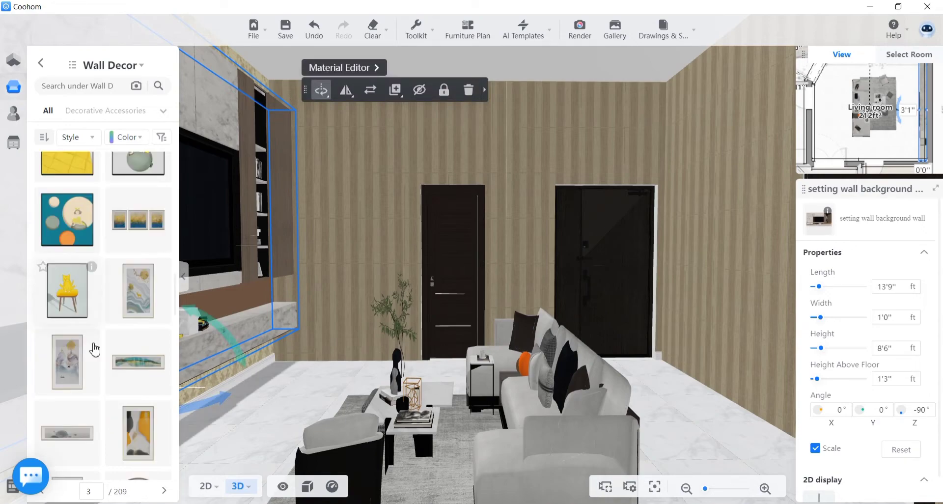
scroll(95, 343, down, 1)
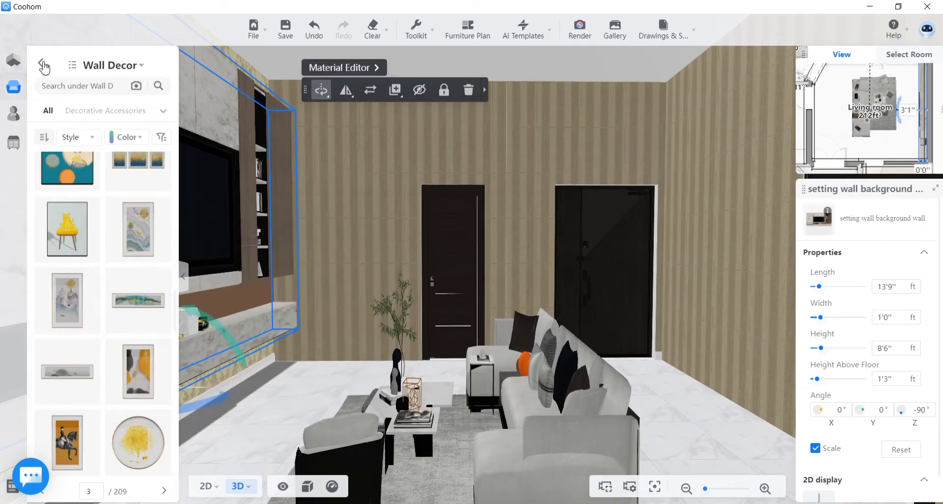
click(44, 65)
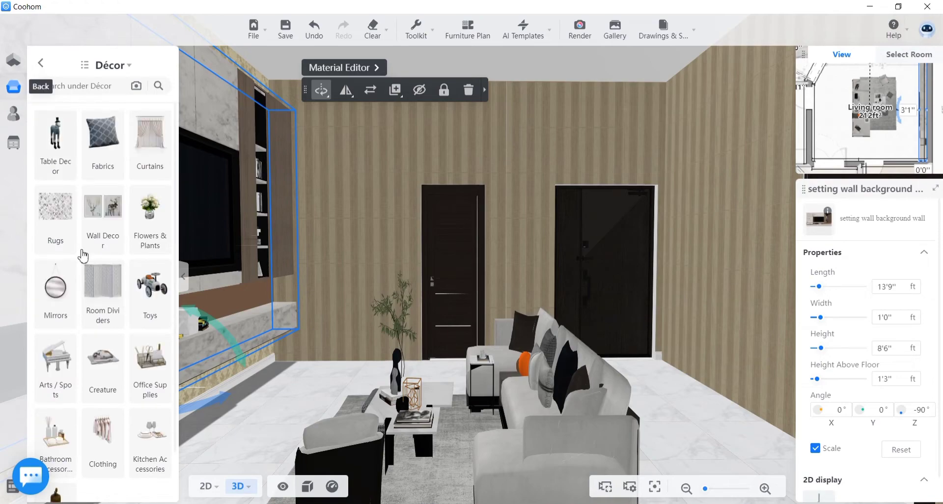
click(61, 295)
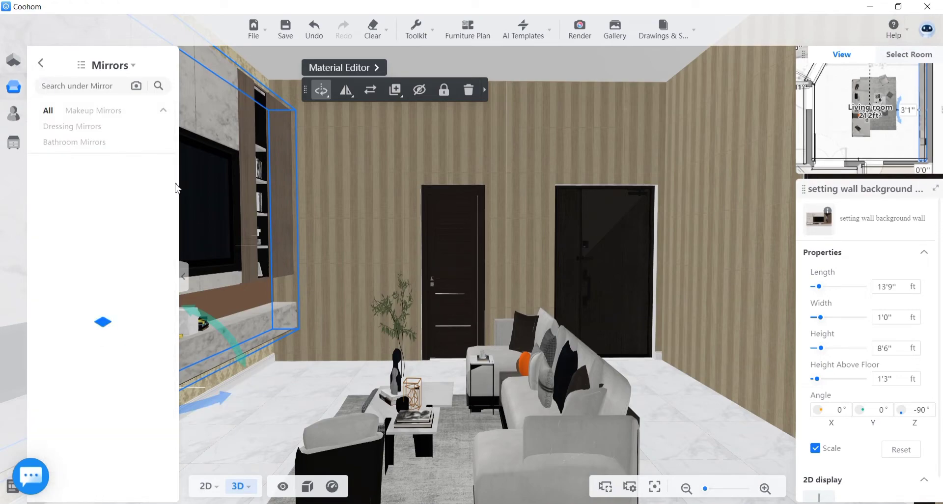
scroll(119, 256, down, 4)
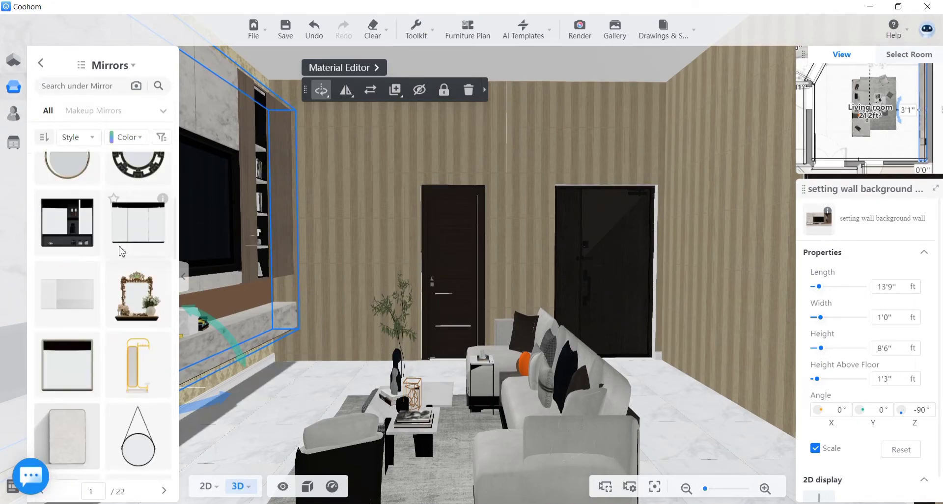
scroll(122, 251, down, 6)
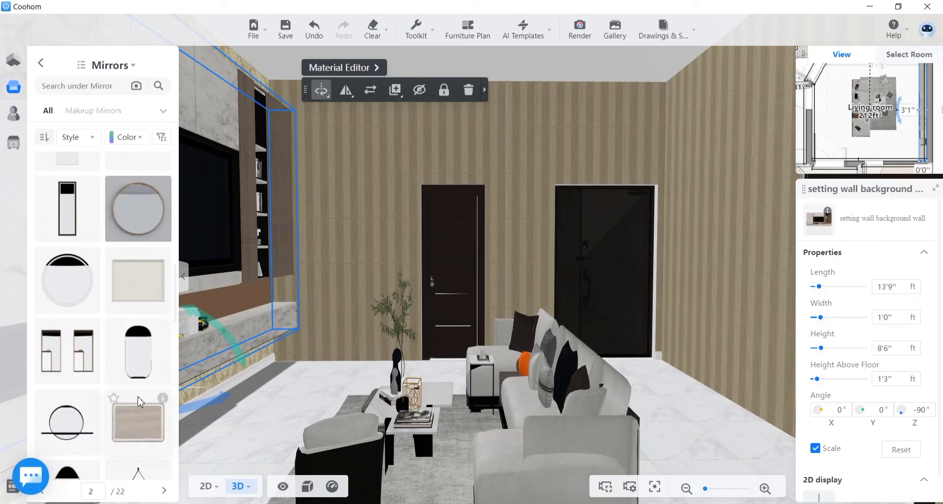
Step: Place the thin-framed round mirror high on the striped wall between the TV unit and the nearest door
drag(138, 226, 356, 168)
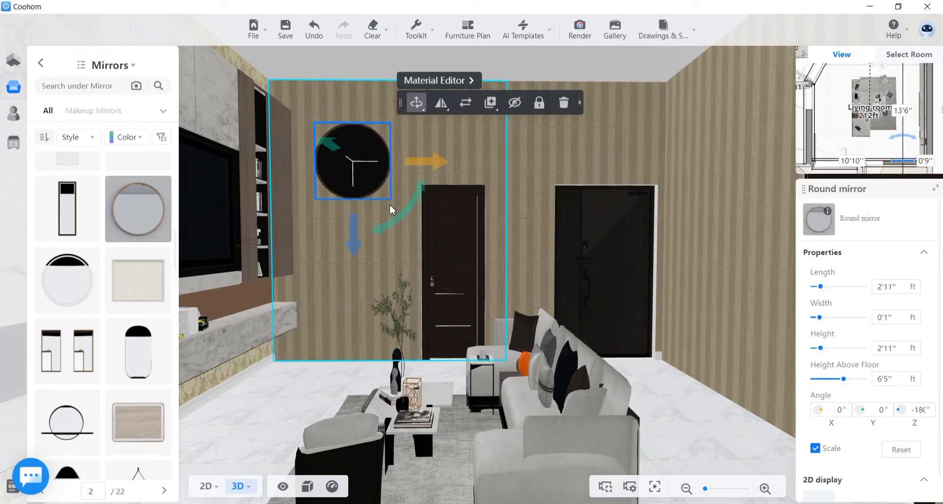
drag(391, 210, 376, 338)
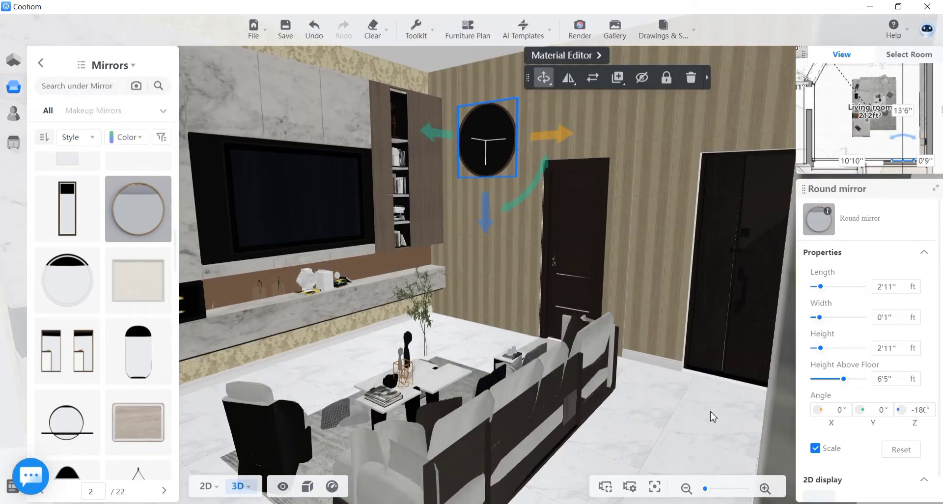
click(691, 437)
drag(669, 448, 392, 473)
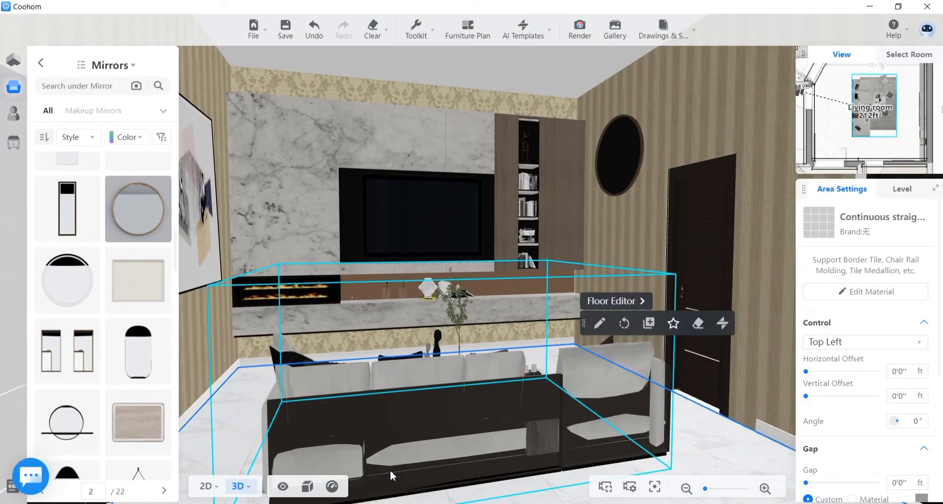
Step: Move the round mirror in the 2D plan off the striped wall, leaving a gap of about 0'7"
click(206, 486)
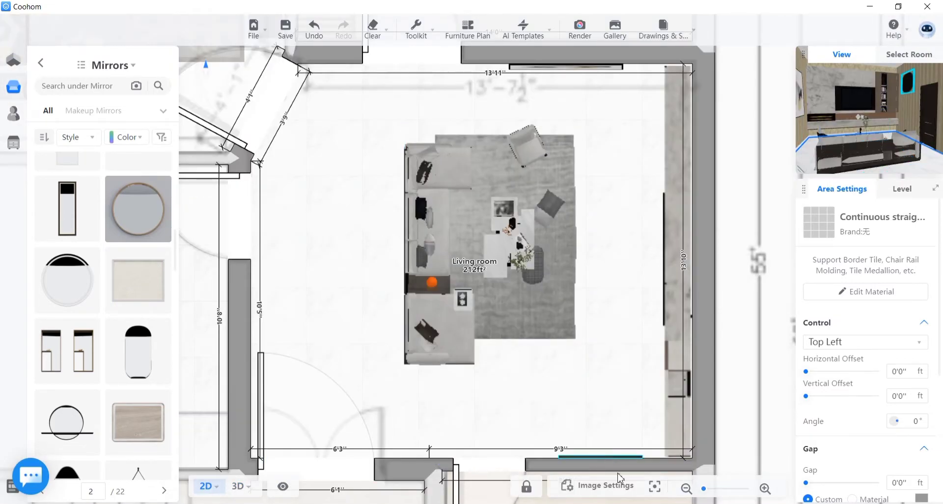
scroll(609, 457, up, 5)
scroll(621, 464, up, 3)
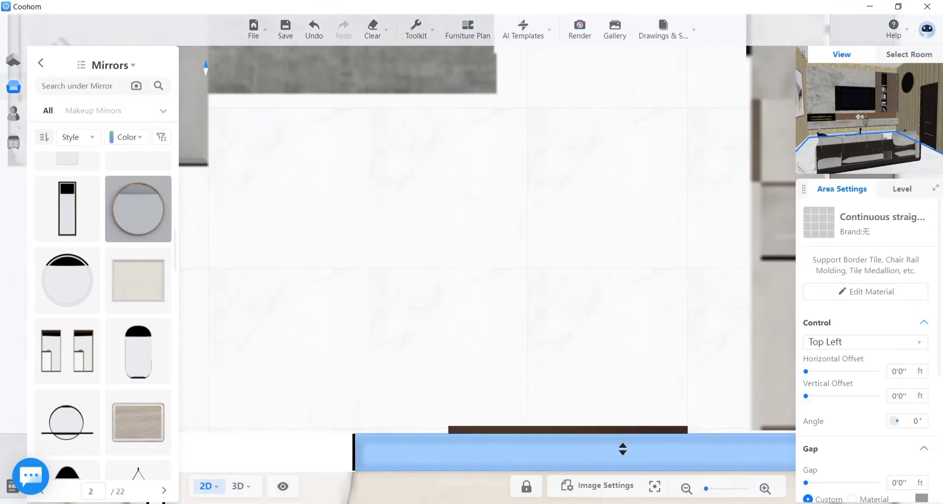
click(597, 428)
right_drag(597, 426, 584, 381)
click(579, 382)
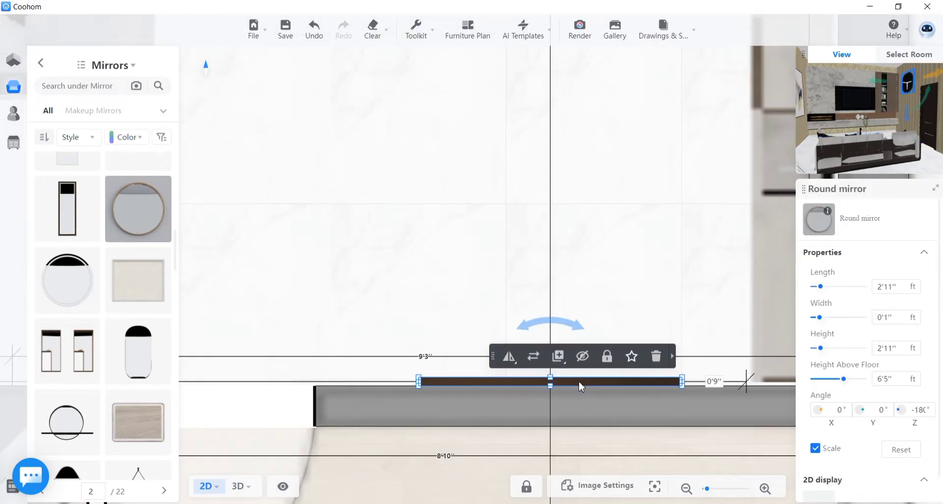
drag(580, 381, 578, 318)
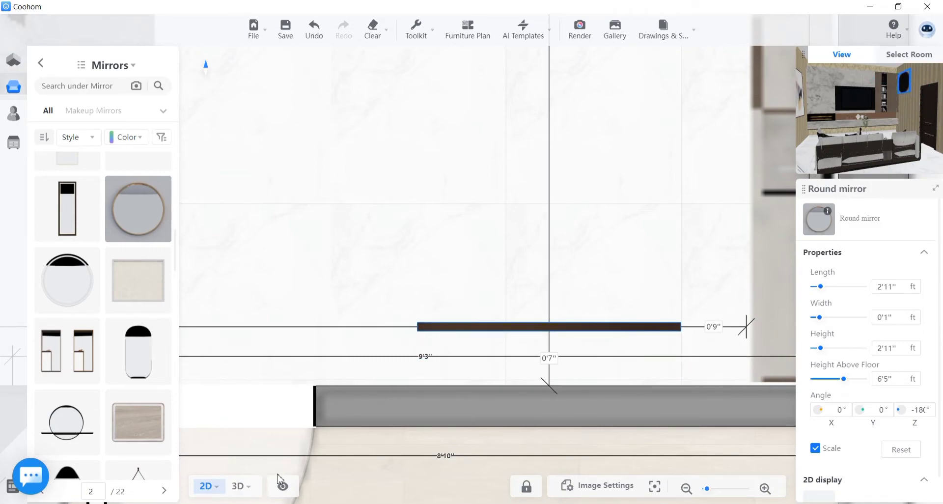
Step: Pull the round mirror in 3D away from the striped wall to a distance of about 5'4" and check it
mouse_move(239, 486)
click(272, 472)
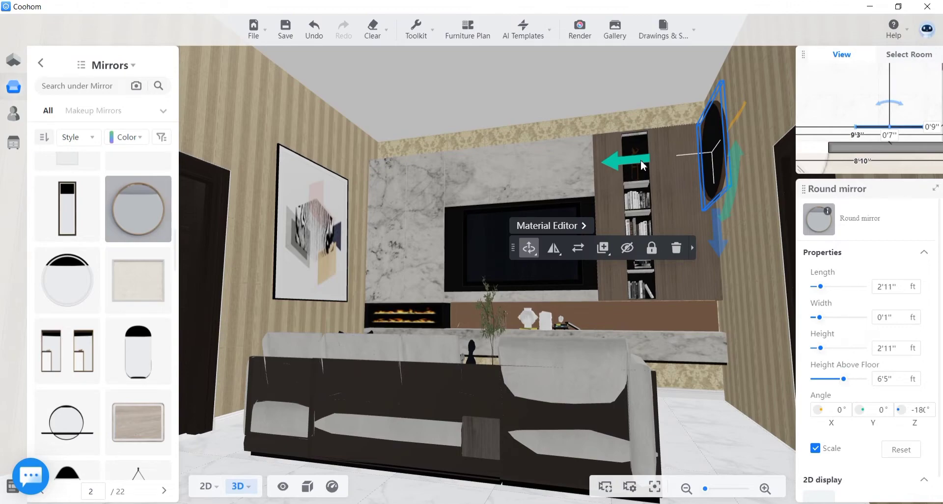
drag(617, 162, 486, 158)
drag(674, 463, 314, 428)
drag(255, 366, 358, 223)
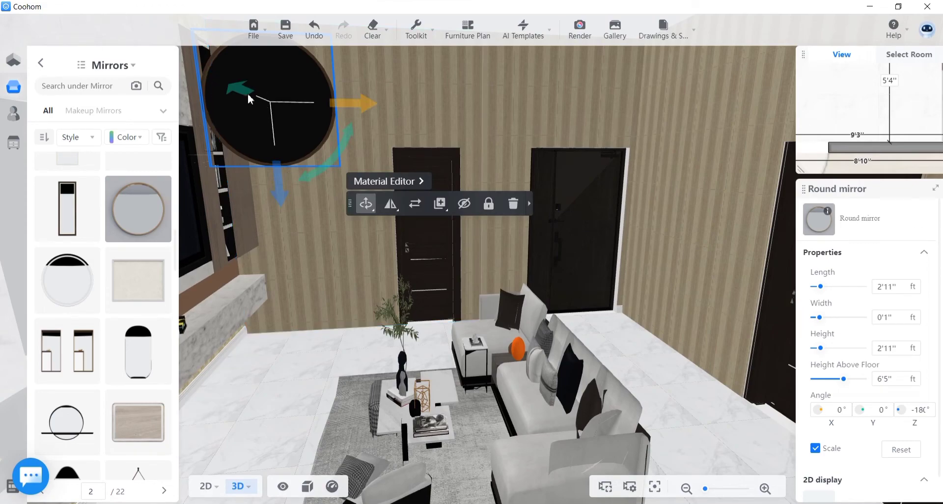
right_drag(249, 98, 337, 189)
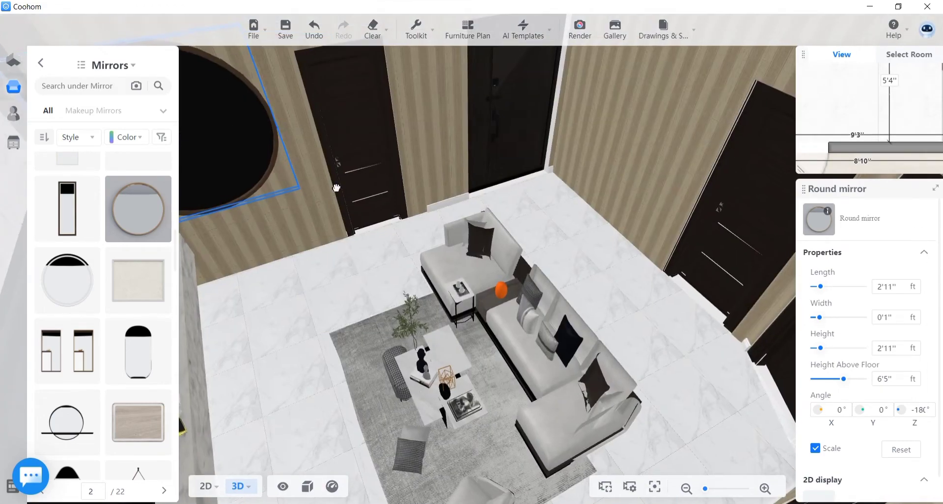
drag(311, 358, 320, 306)
drag(465, 282, 493, 227)
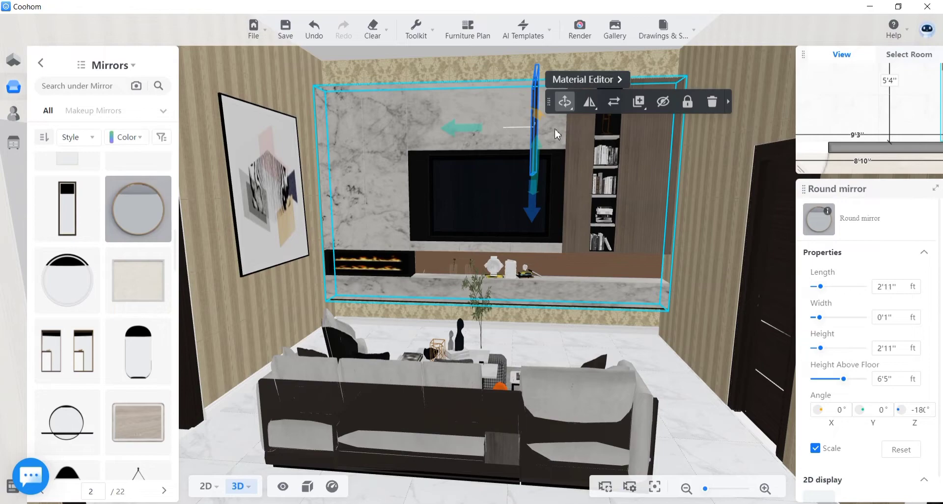
Step: Move the round mirror back against the striped wall beside the TV unit in 3D
drag(456, 124, 647, 127)
drag(662, 210, 664, 221)
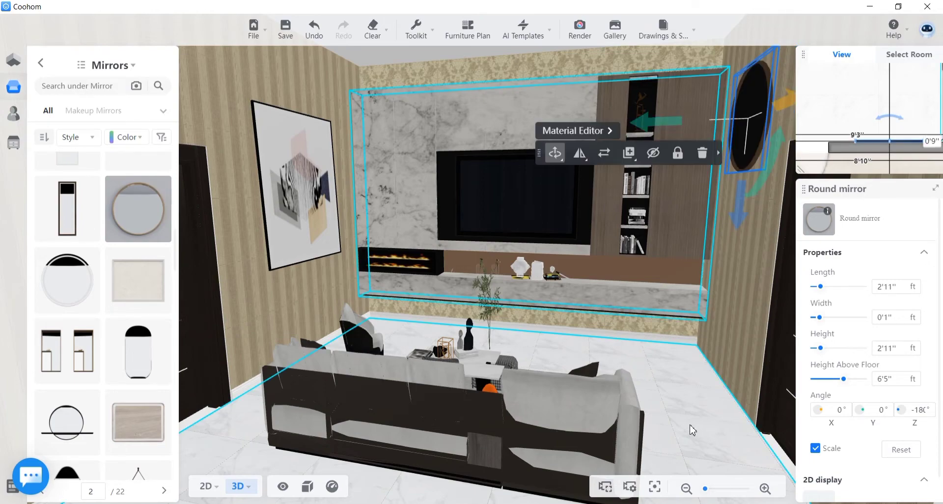
drag(690, 430, 856, 454)
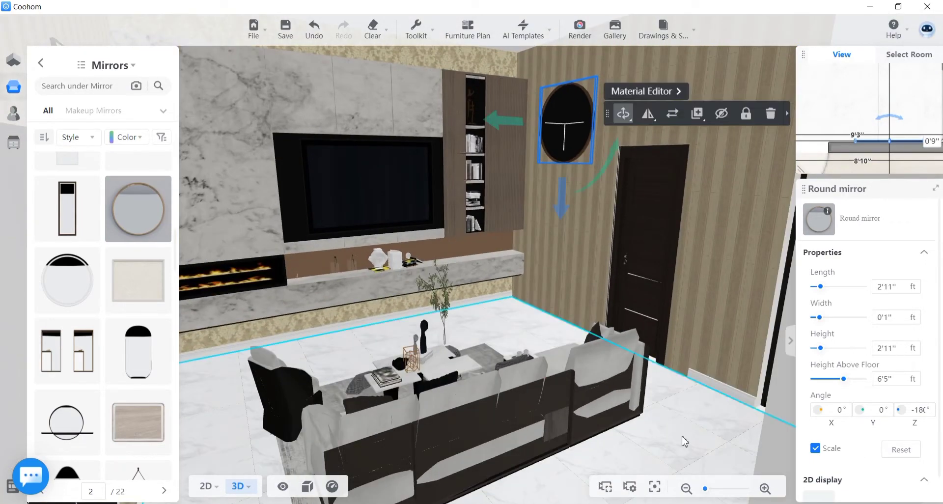
drag(681, 439, 696, 356)
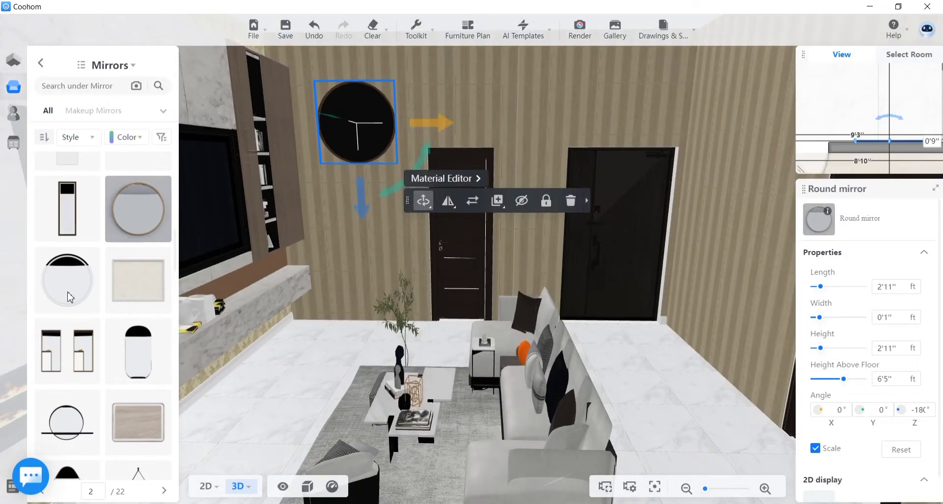
Step: Look through the other mirror models and delete the round mirror from the striped wall
scroll(84, 297, down, 3)
scroll(96, 298, down, 2)
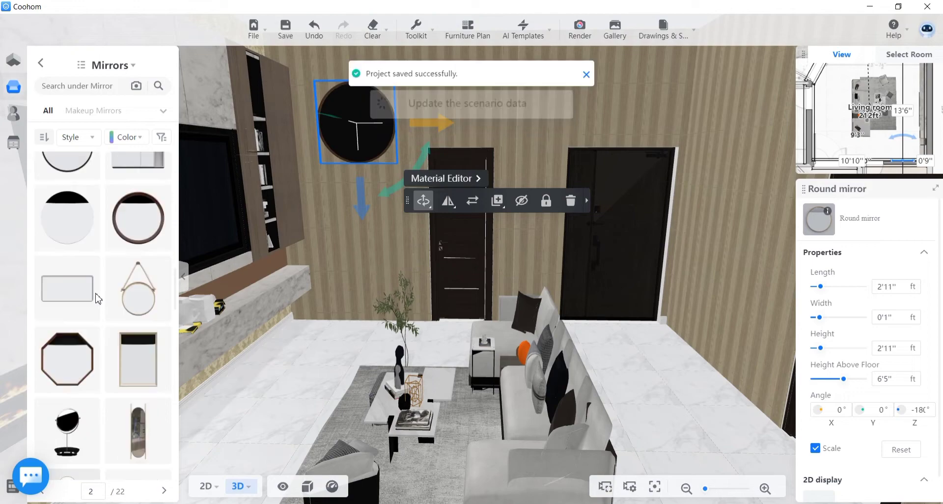
scroll(148, 309, up, 3)
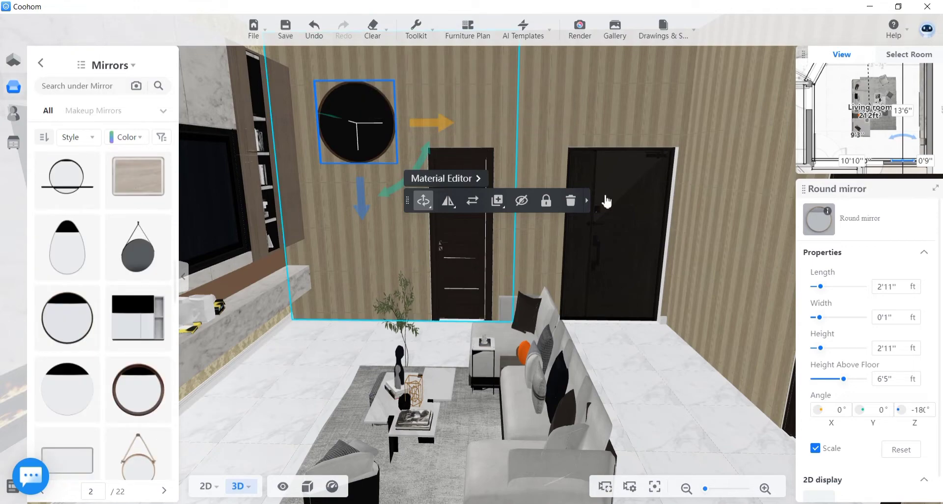
click(574, 203)
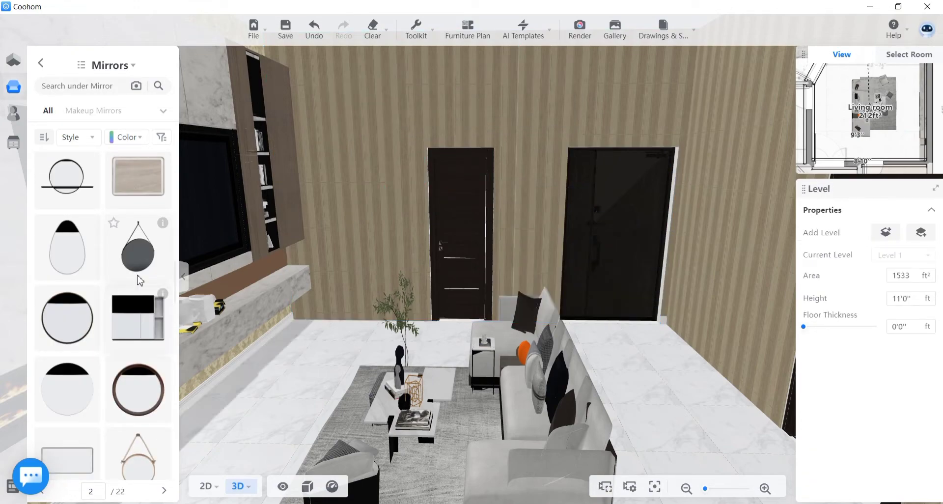
Step: Place the rope-hung round mirror on the striped wall between the TV unit and the door and lower it to 4'7" above the floor
scroll(139, 295, down, 2)
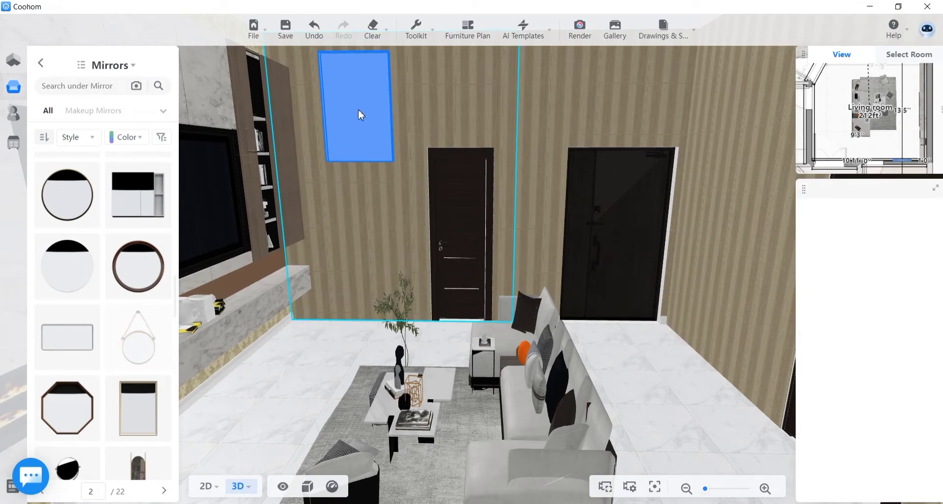
click(358, 109)
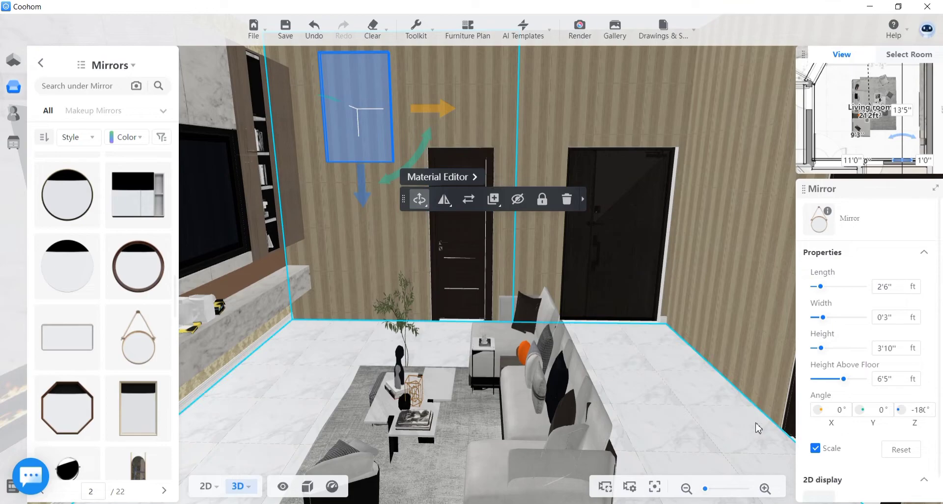
drag(751, 434, 550, 422)
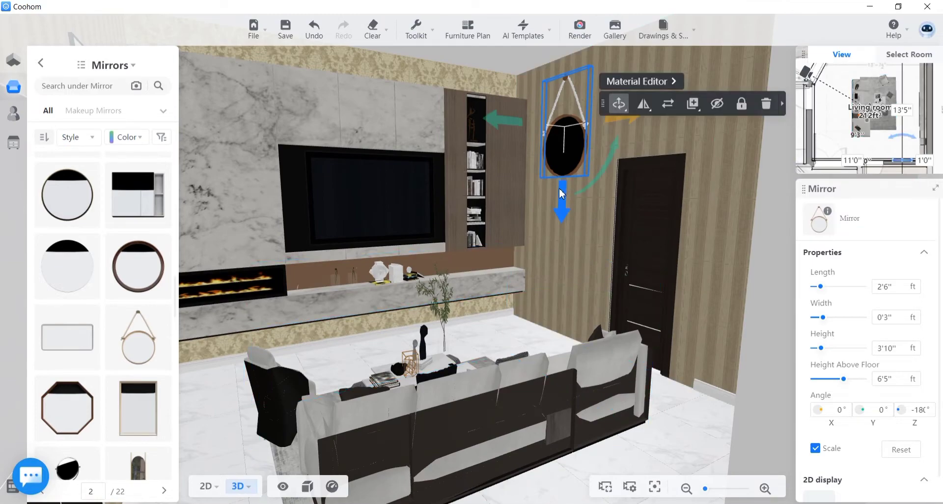
drag(560, 208, 556, 242)
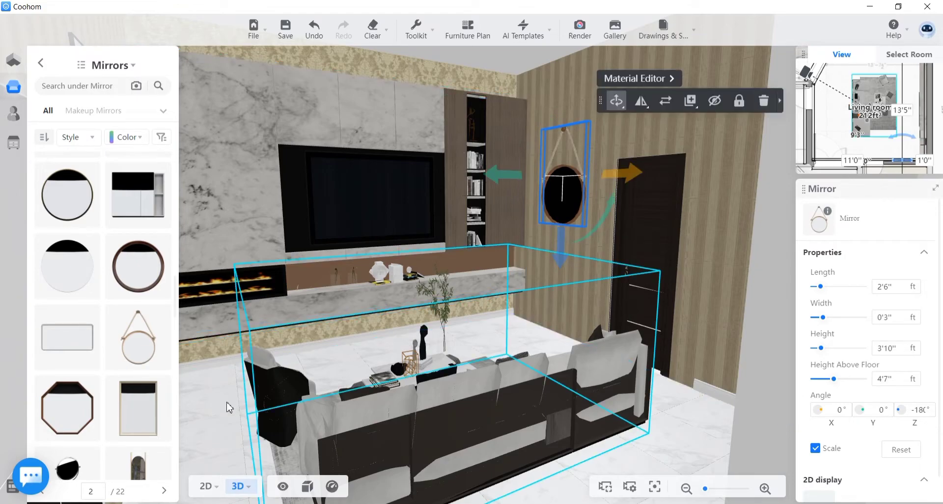
drag(228, 406, 310, 440)
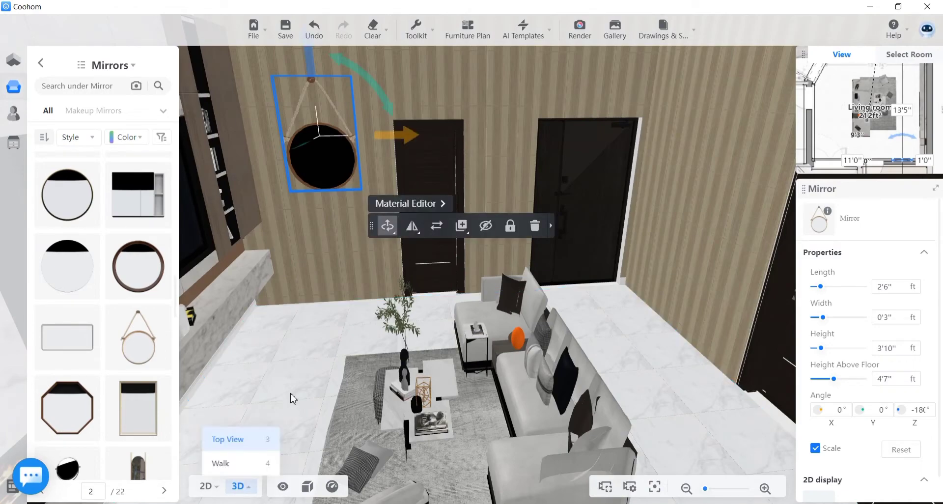
Step: Switch to the 2D plan, select the living room and open its ceiling for editing
scroll(233, 463, down, 3)
click(206, 484)
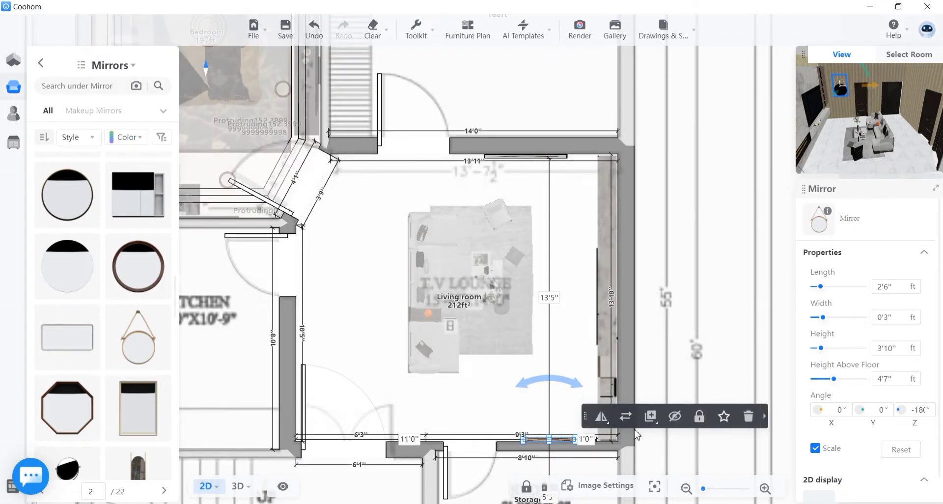
drag(382, 382, 382, 349)
click(417, 307)
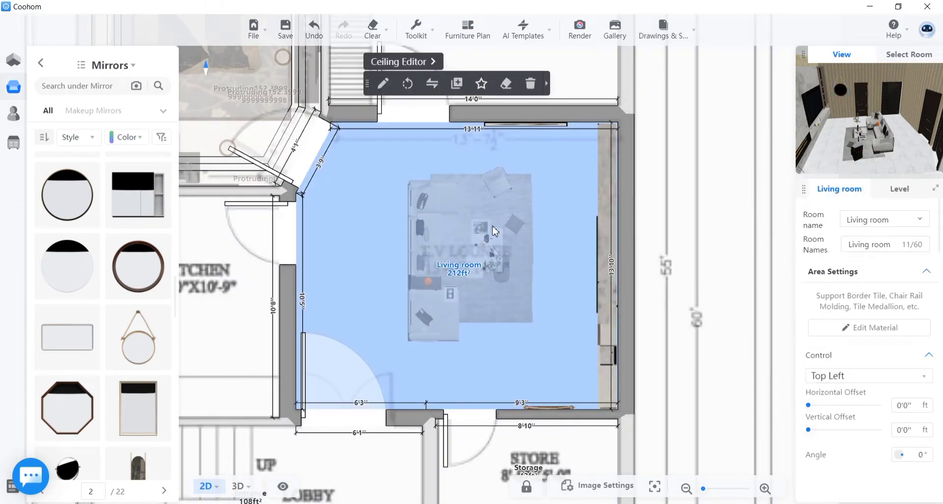
click(401, 62)
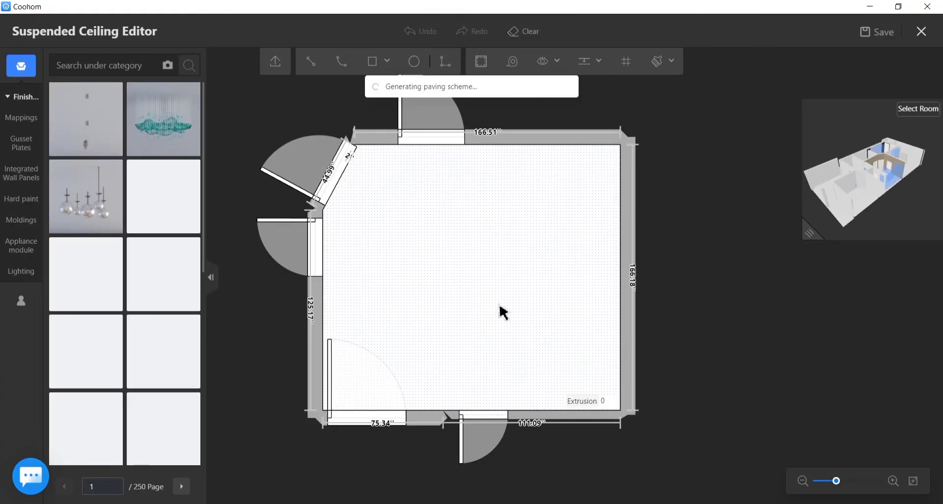
Step: Draw ceiling outline lines from the corner above the angled wall along the upper wall and down the full TV-side wall
scroll(391, 208, up, 2)
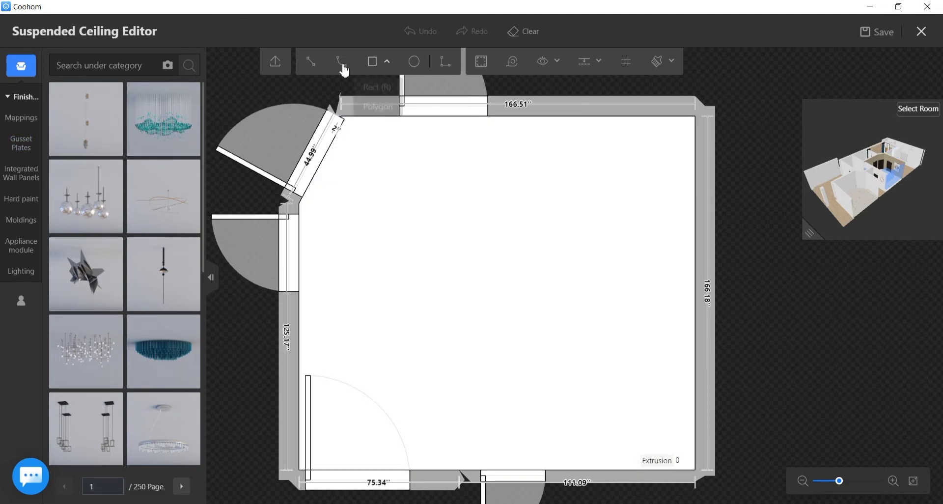
click(310, 61)
scroll(352, 114, up, 3)
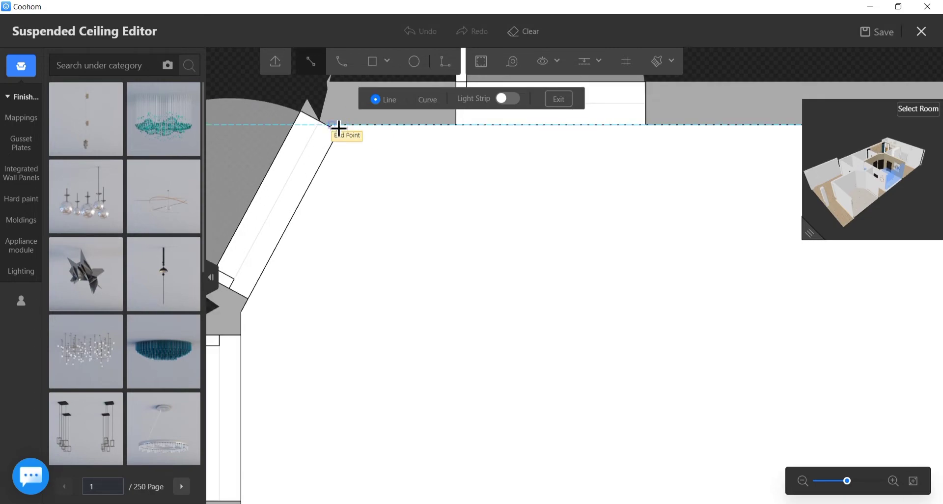
scroll(339, 128, down, 1)
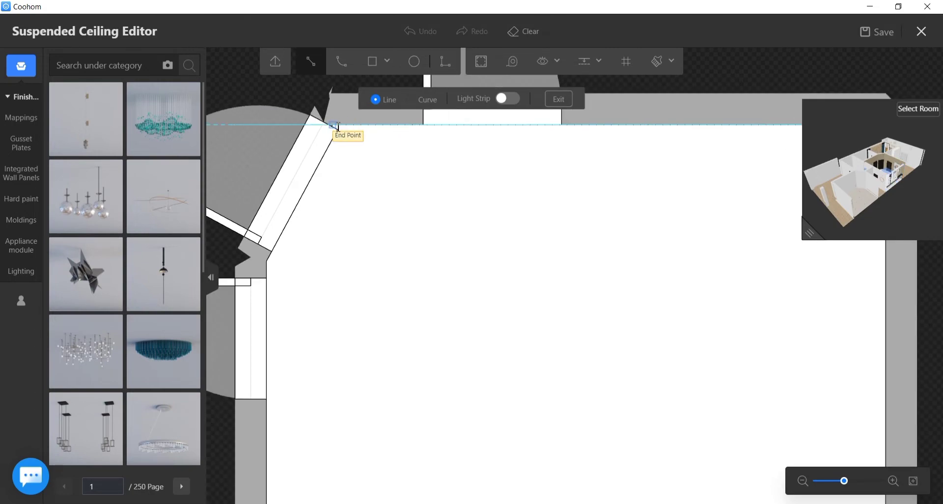
scroll(415, 135, down, 2)
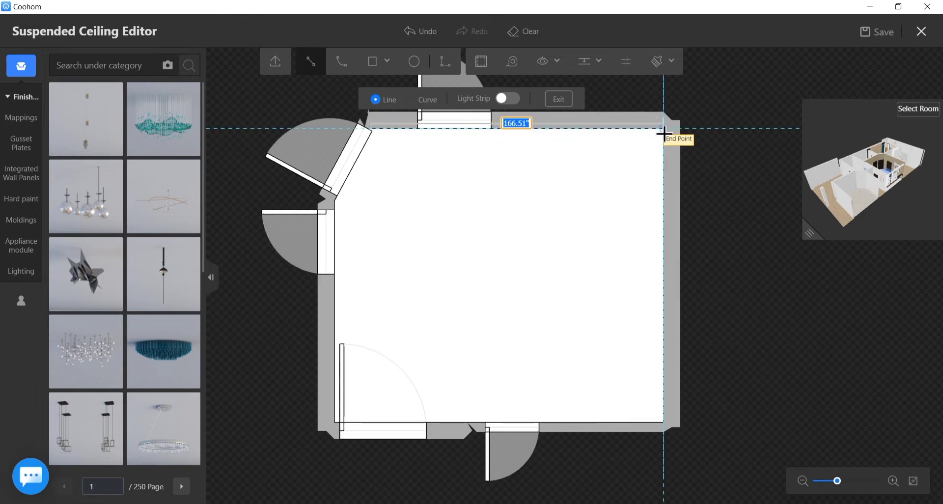
click(665, 130)
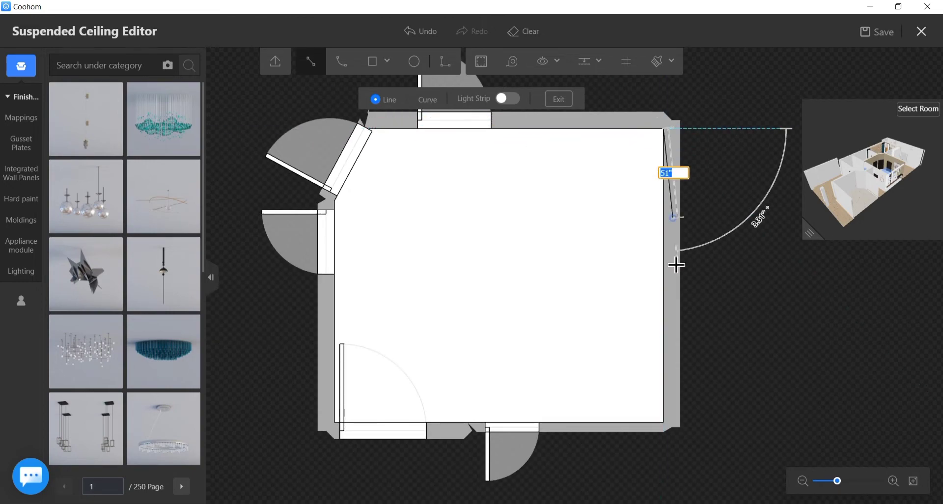
click(666, 423)
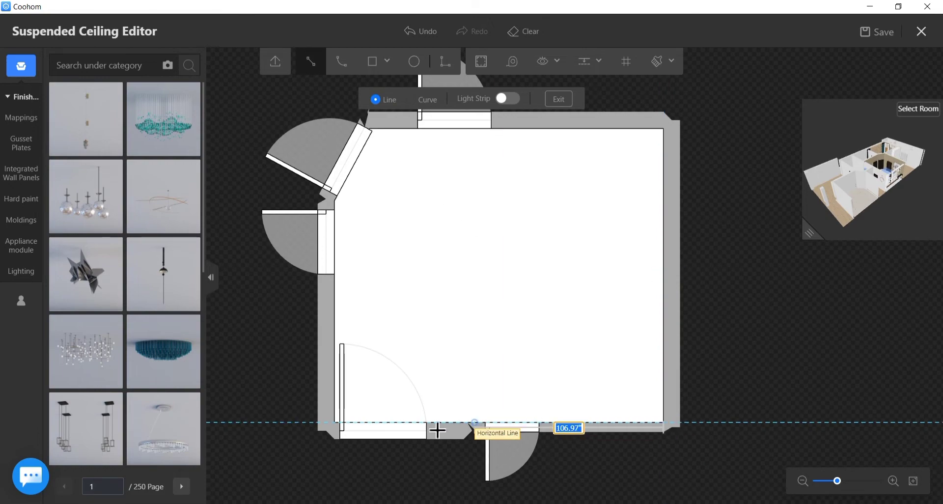
Step: Continue the ceiling outline along the lower wall to its far corner and up to the start of the angled wall
scroll(338, 425, up, 5)
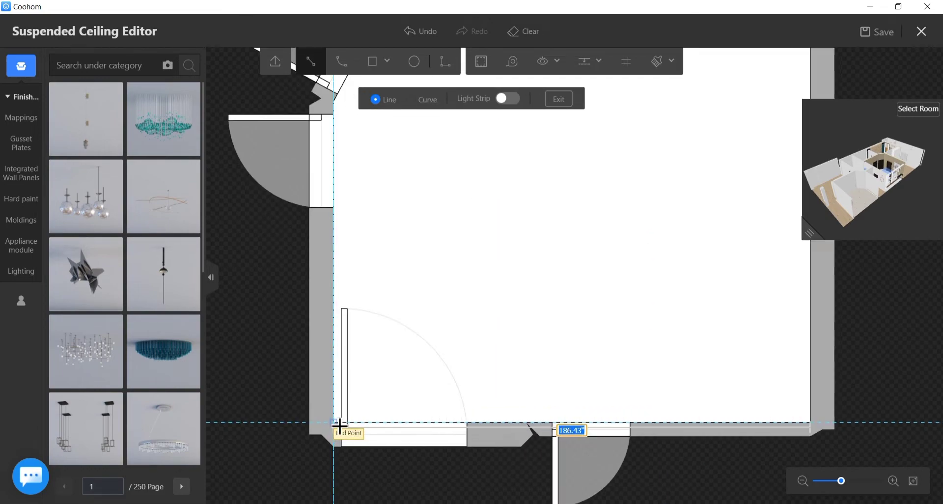
scroll(339, 425, up, 2)
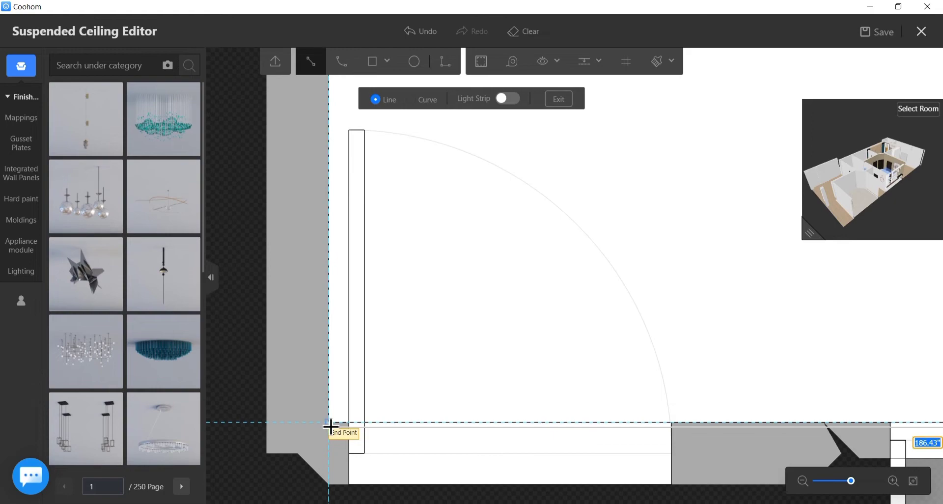
click(330, 426)
scroll(381, 360, down, 4)
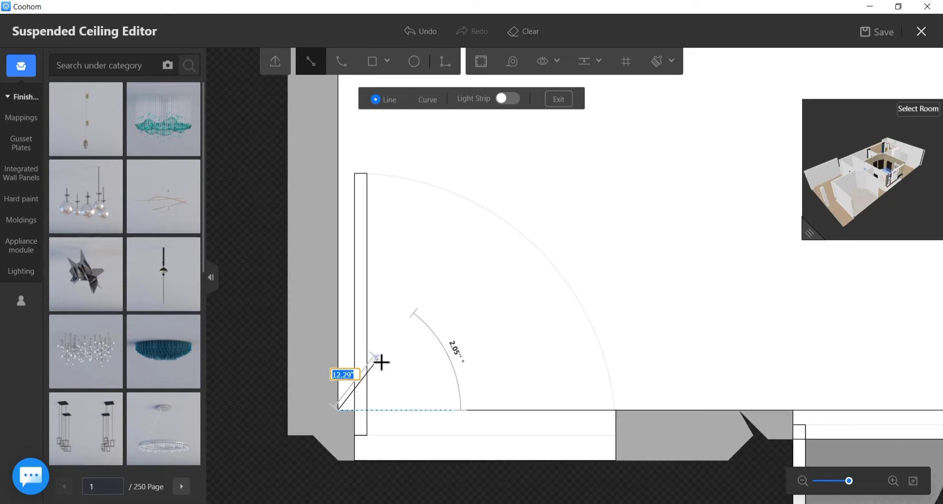
scroll(386, 357, down, 3)
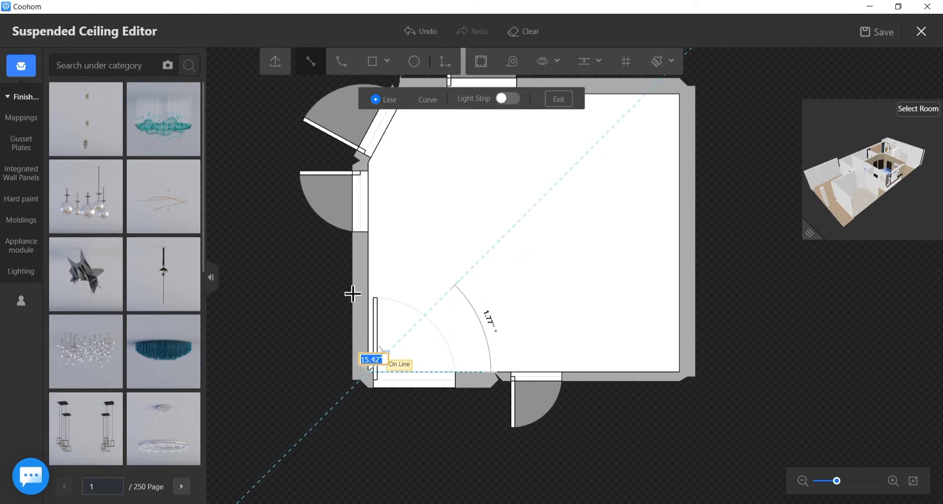
scroll(374, 155, up, 1)
scroll(374, 155, up, 4)
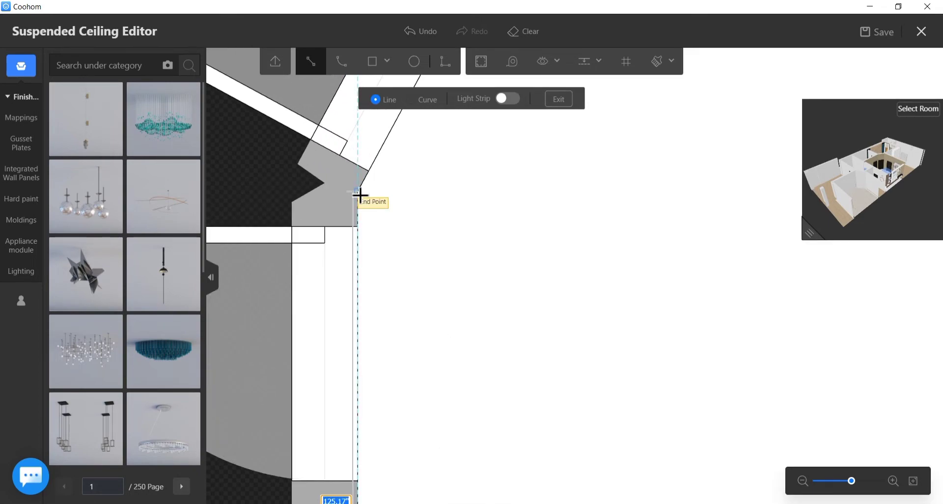
click(360, 195)
Step: Close the ceiling outline along the angled wall at its starting corner and finish the line drawing
scroll(429, 223, down, 4)
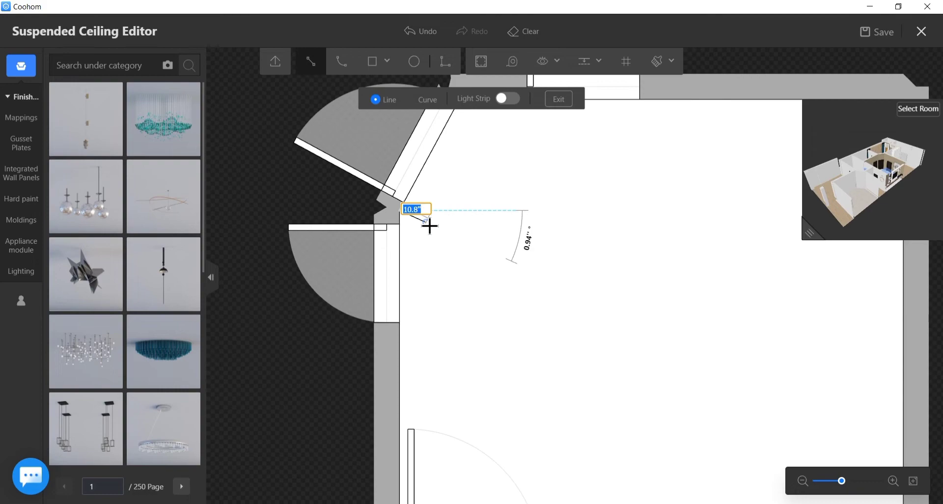
scroll(429, 225, down, 2)
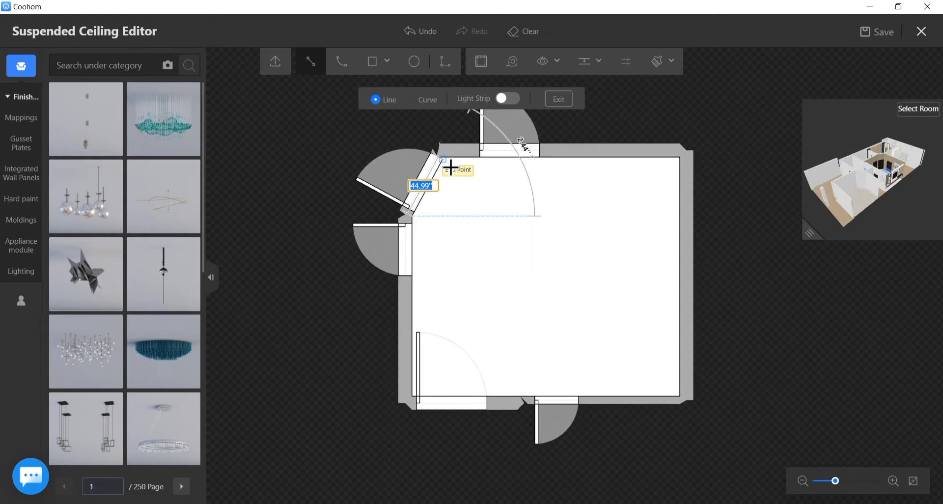
scroll(447, 162, up, 5)
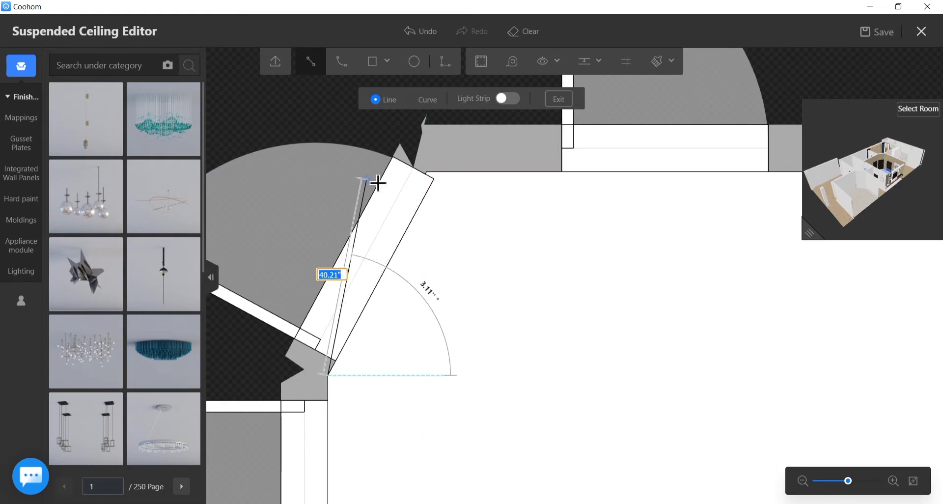
scroll(428, 173, up, 1)
scroll(428, 173, up, 4)
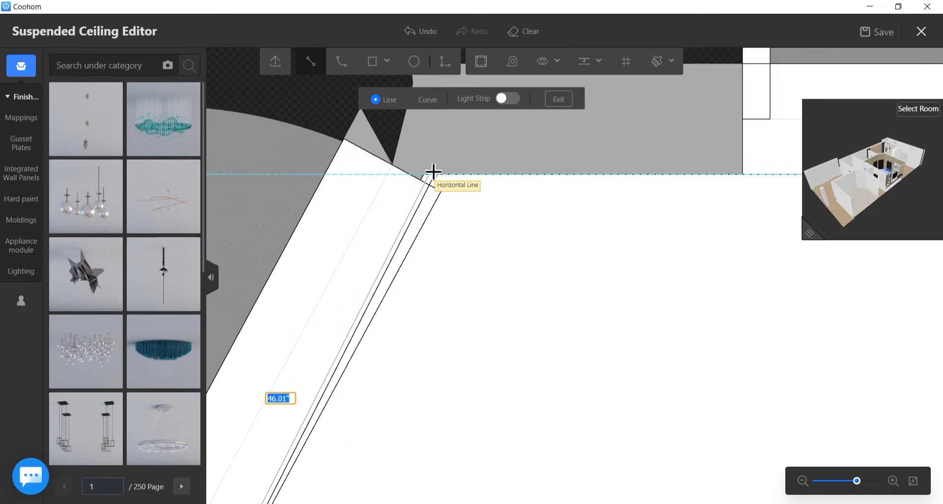
click(424, 182)
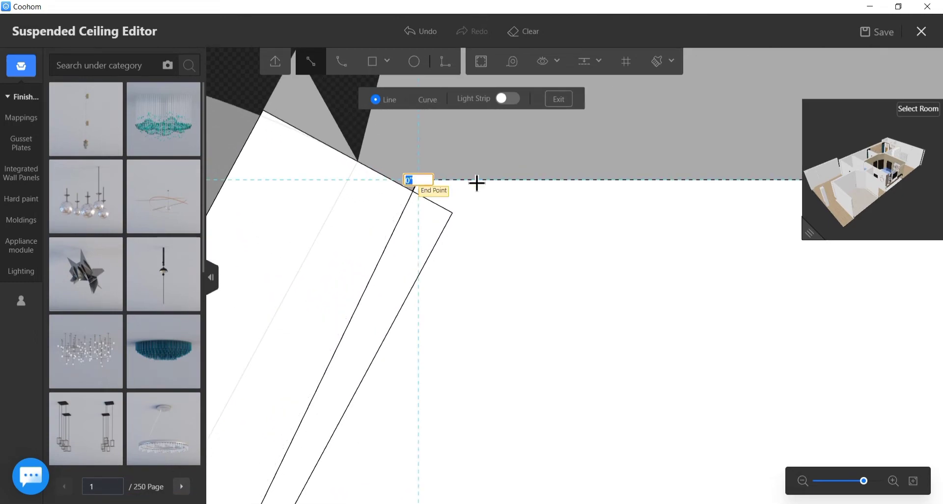
scroll(490, 181, down, 1)
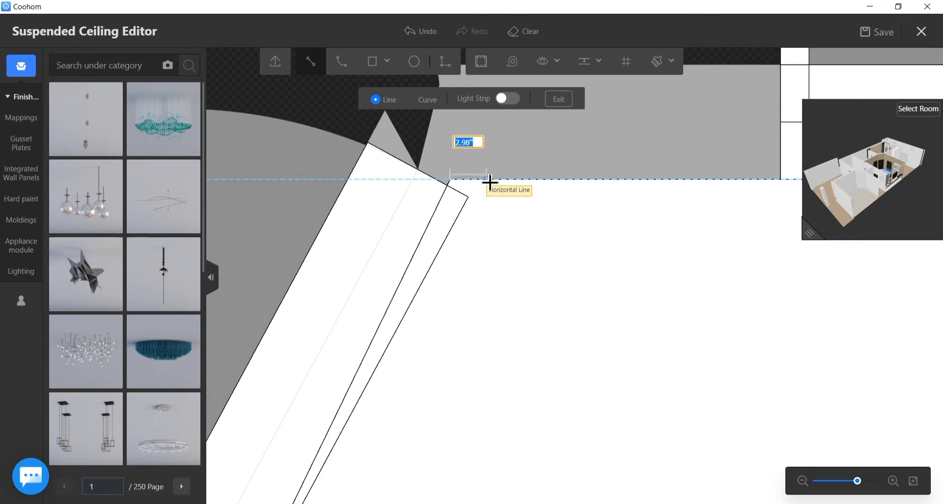
key(Escape)
Step: Offset the living room ceiling outline 24" inward
scroll(497, 210, down, 4)
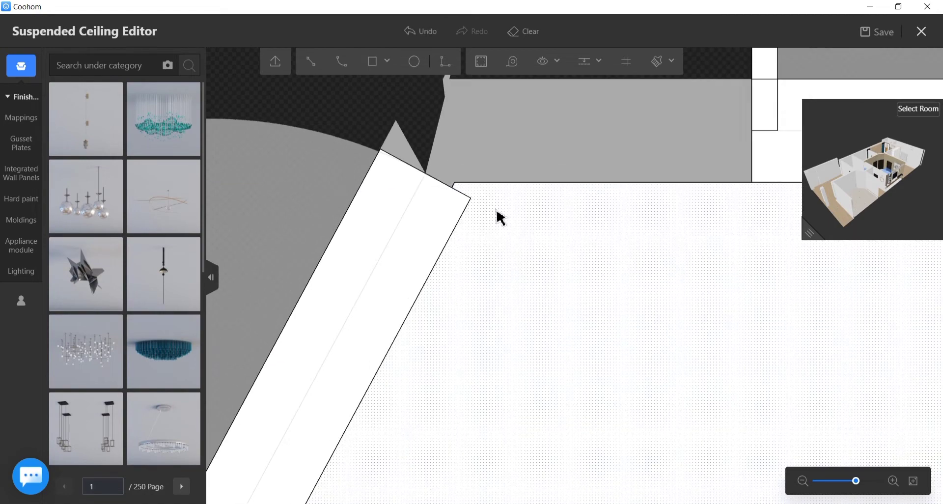
scroll(510, 204, down, 3)
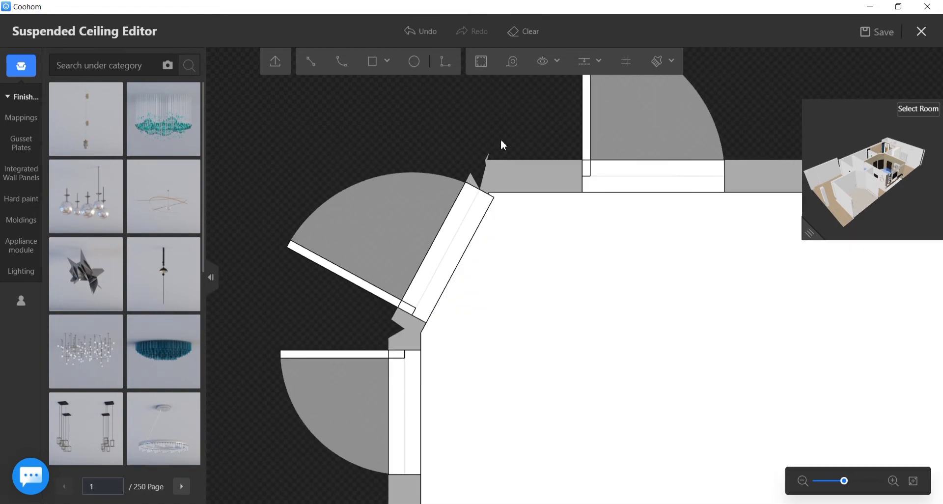
click(482, 62)
scroll(565, 275, down, 2)
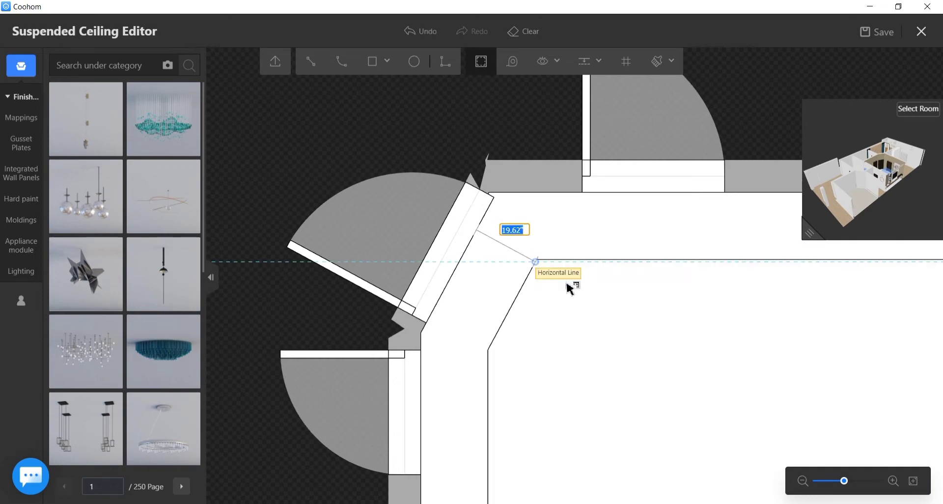
scroll(588, 277, down, 2)
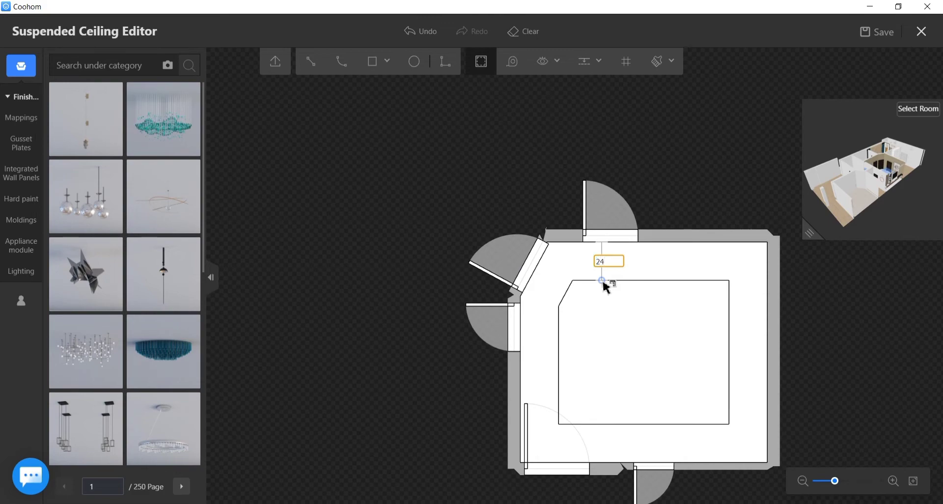
key(Return)
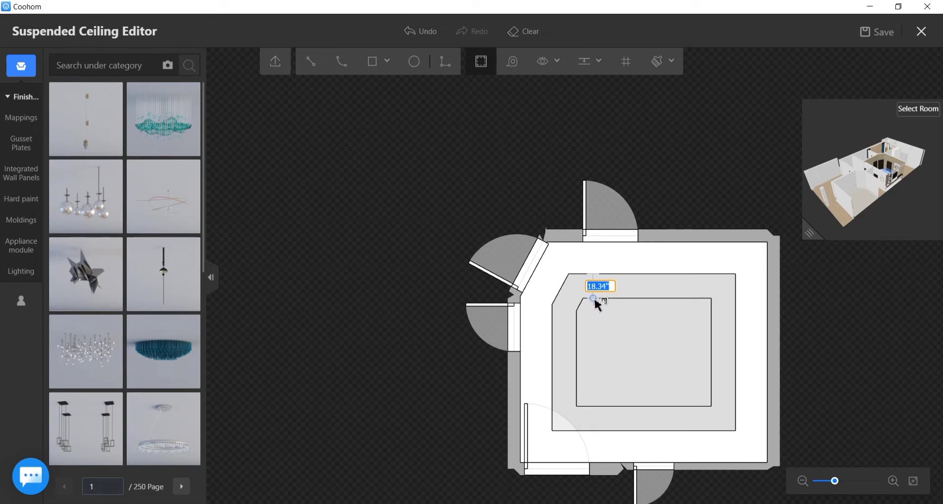
Step: Offset the inner ceiling outline a further 15" inward and check the nested ceiling areas
text(5)
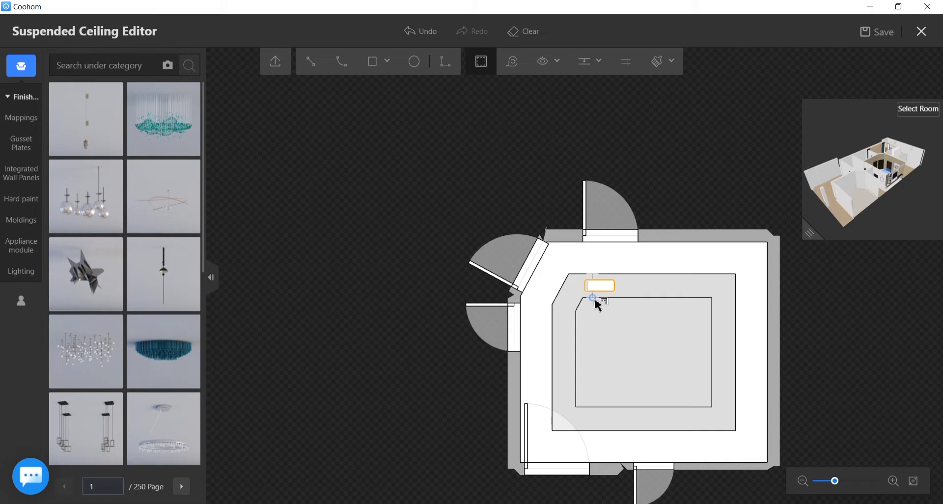
key(Return)
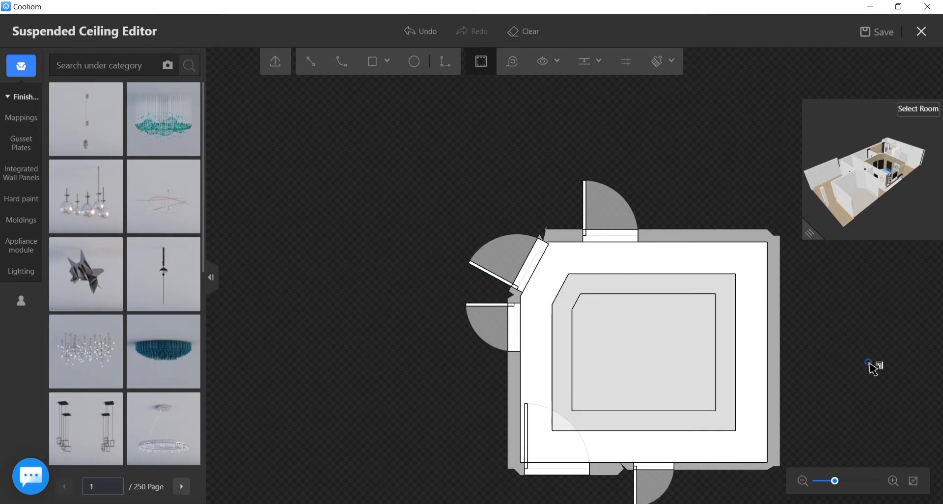
scroll(550, 356, up, 2)
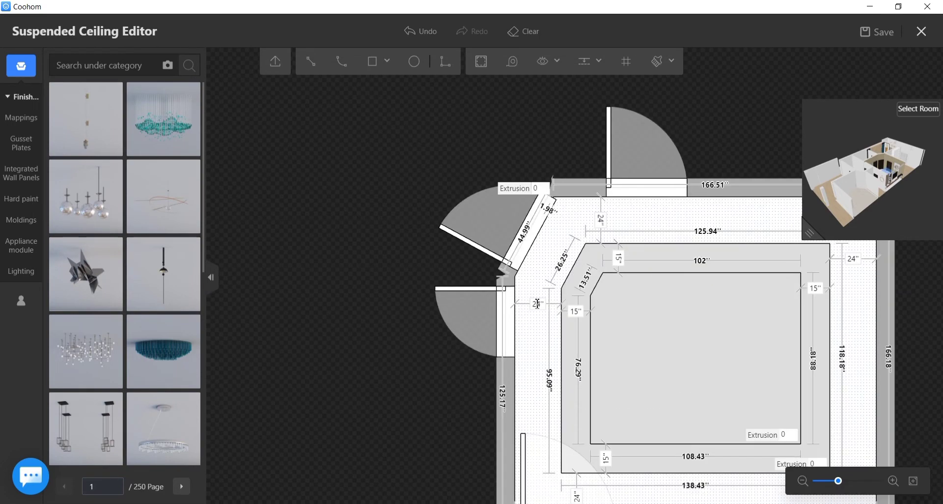
scroll(537, 297, down, 3)
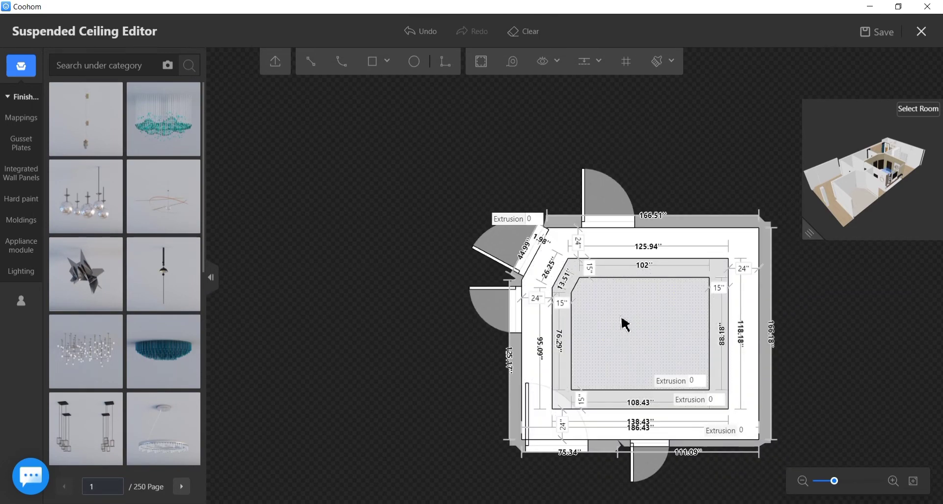
scroll(633, 382, down, 1)
scroll(715, 444, up, 5)
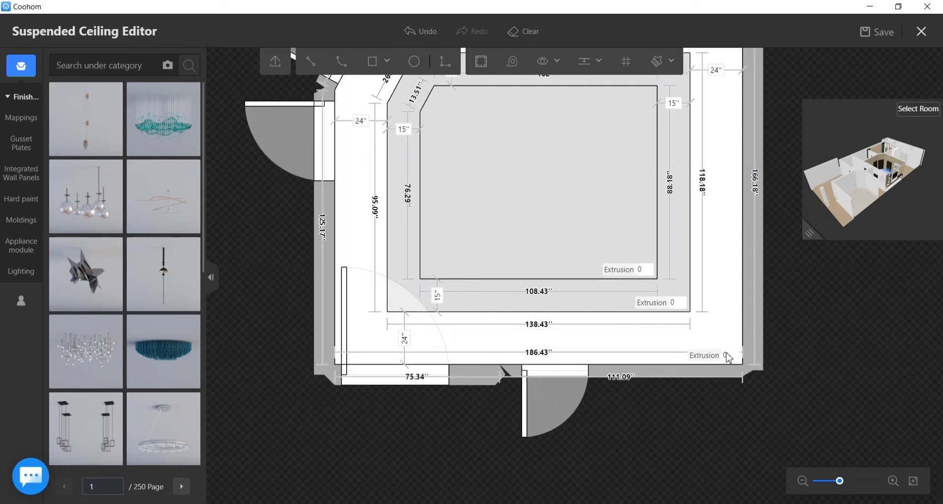
Step: Set the extrusion of the outer ceiling border and of the innermost ceiling area to 6"
click(729, 356)
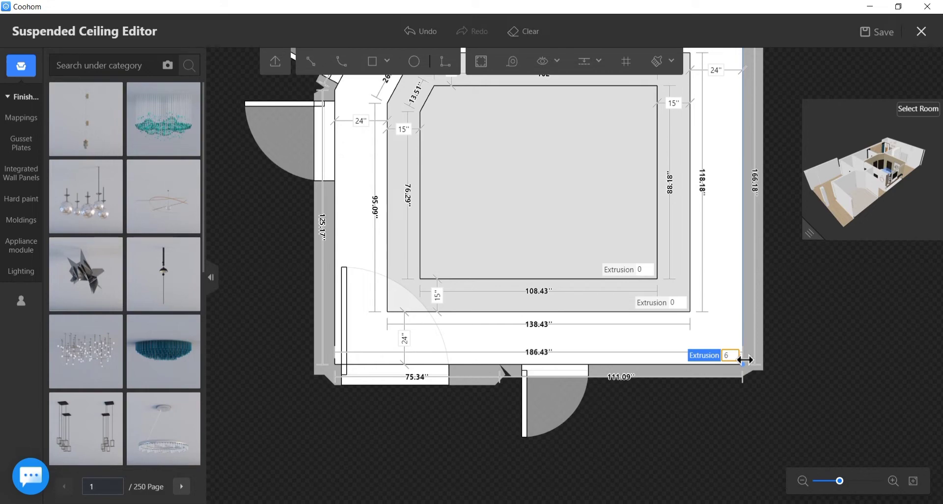
key(Return)
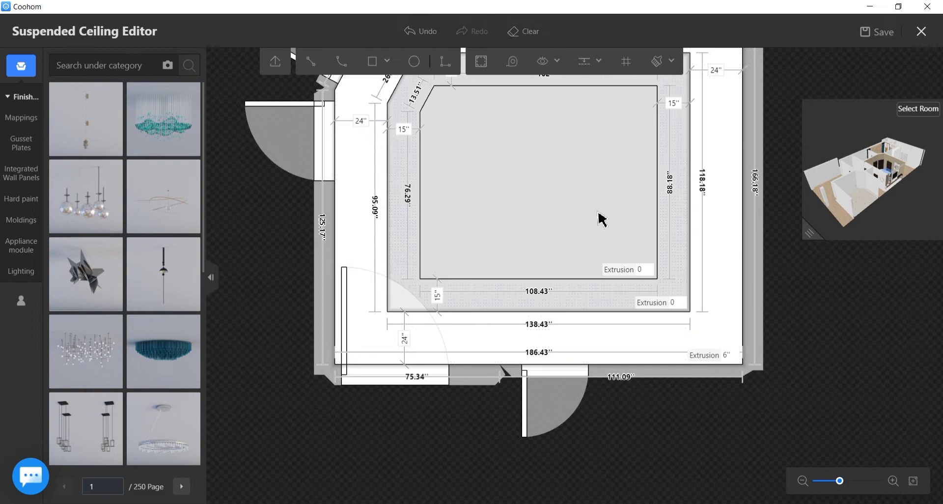
click(640, 270)
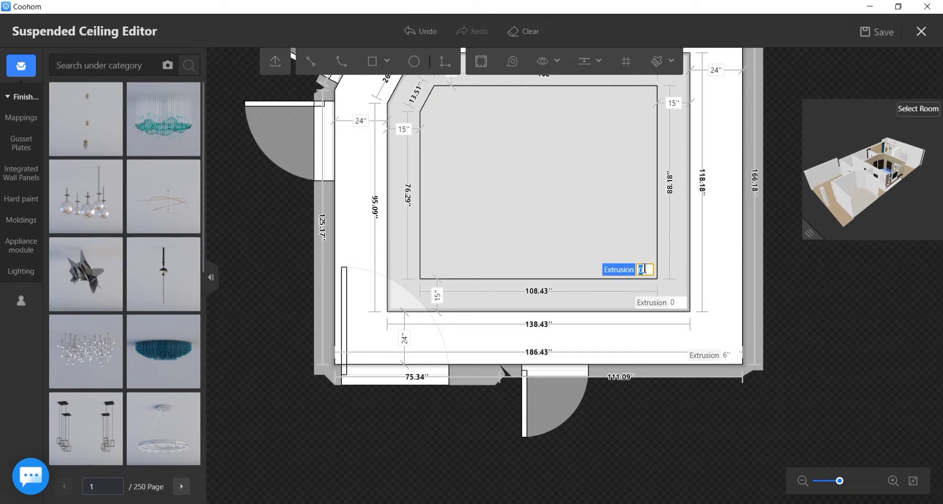
key(Return)
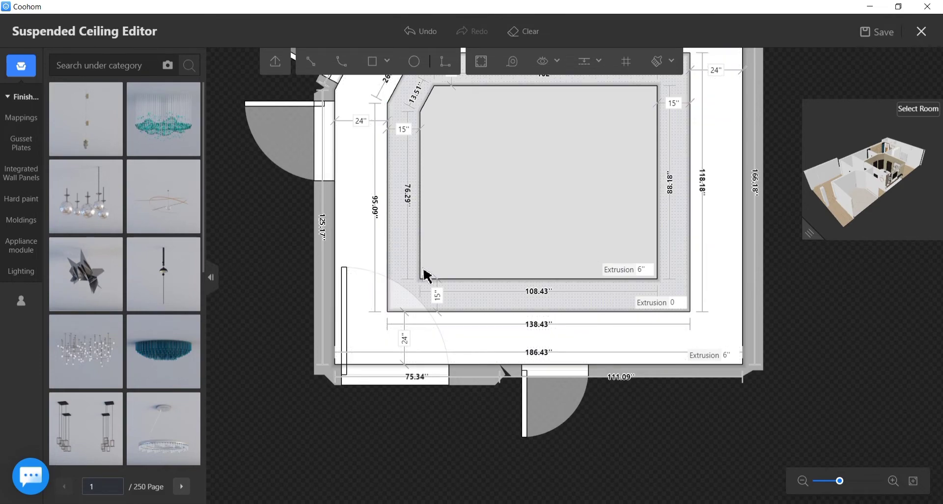
Step: Add an indented lamp belt along all five edges of the outline offset 24" from the walls
scroll(492, 309, down, 3)
scroll(497, 143, up, 3)
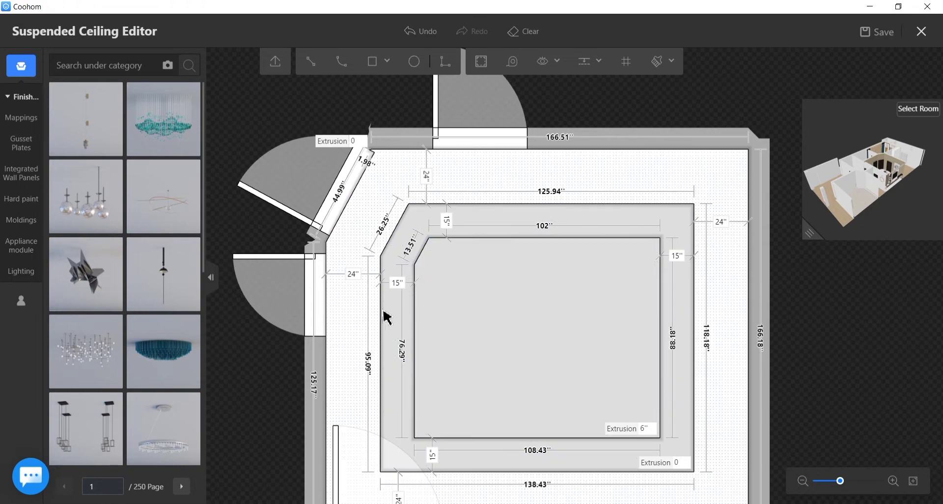
click(386, 260)
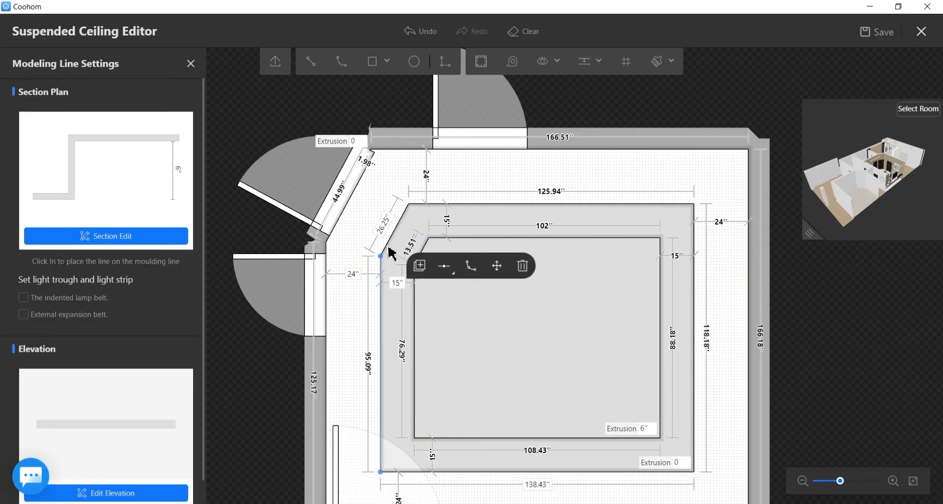
click(397, 250)
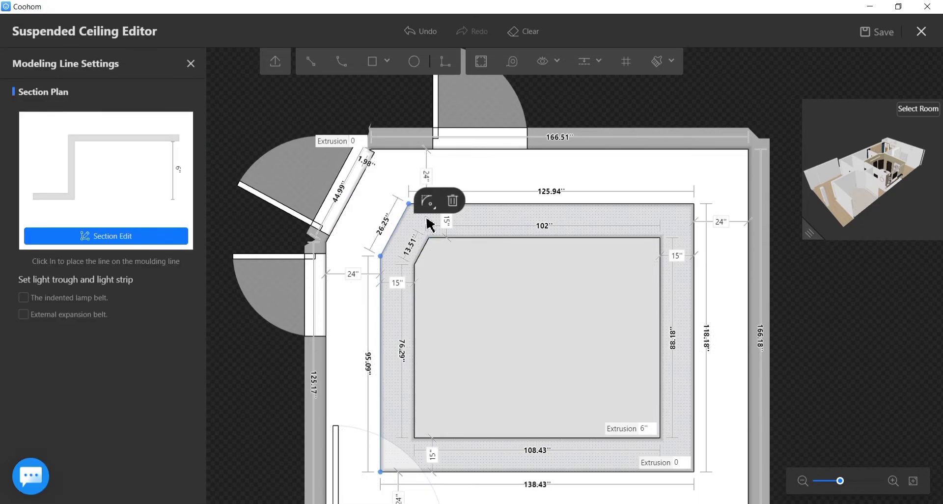
click(527, 210)
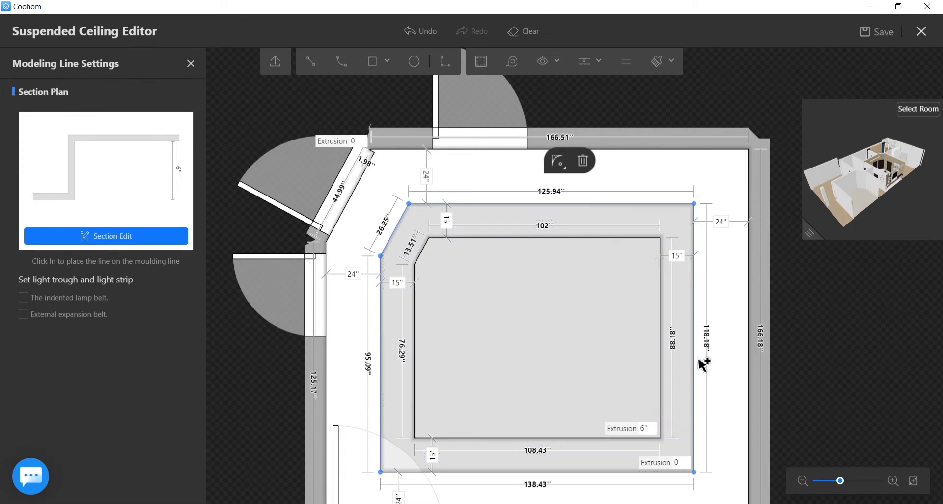
click(694, 383)
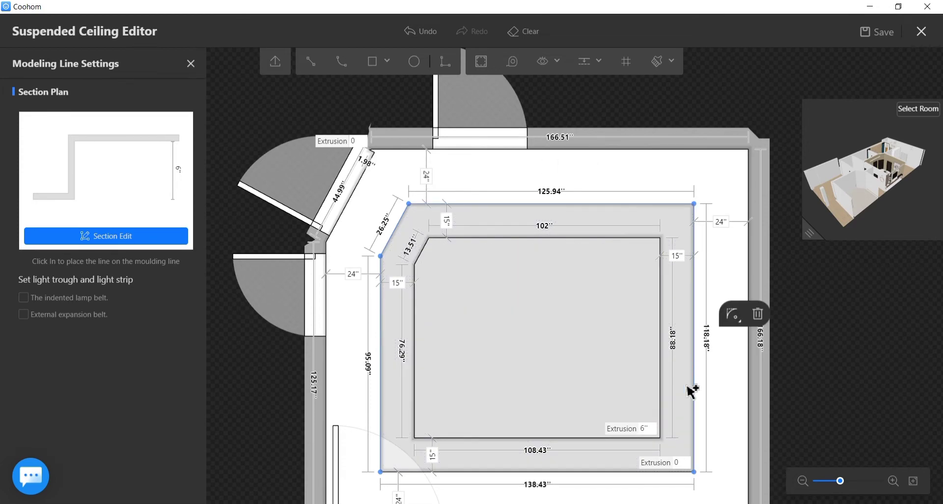
click(538, 472)
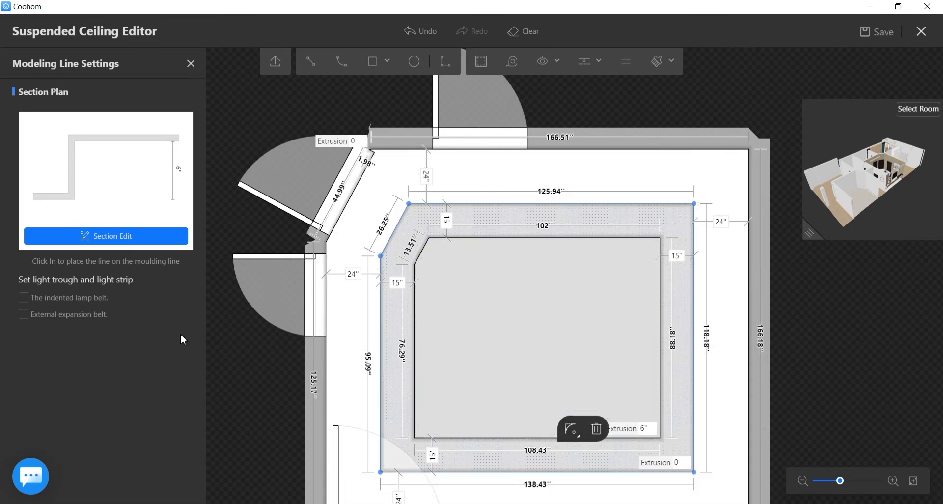
click(23, 297)
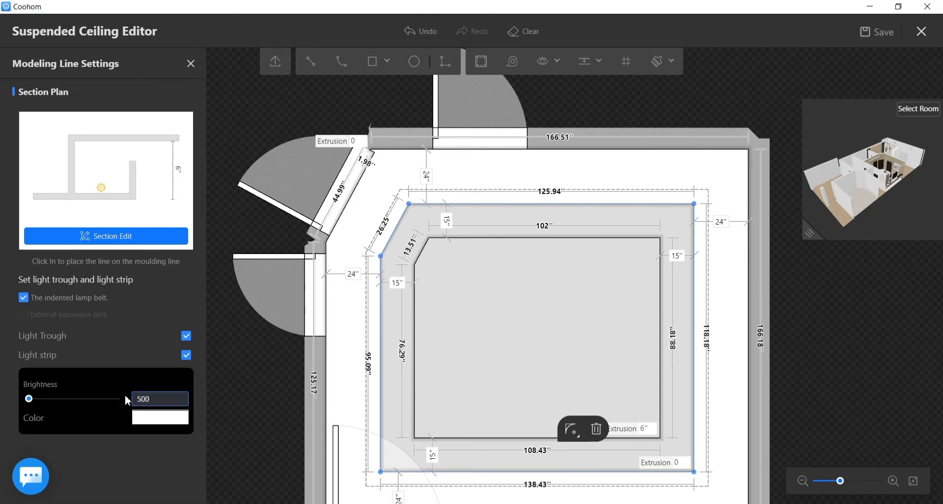
Step: Set the outer outline's light strip to 500% brightness and the warm orange colour #E8B261
click(166, 420)
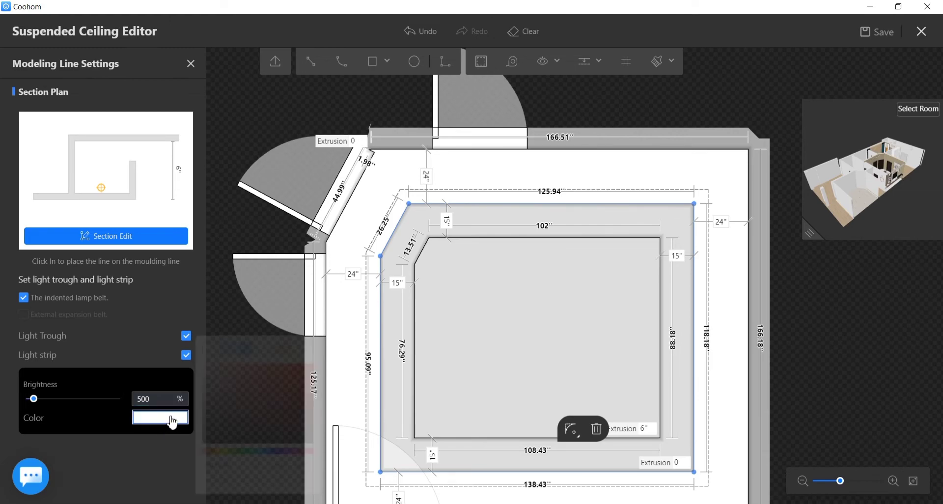
click(288, 337)
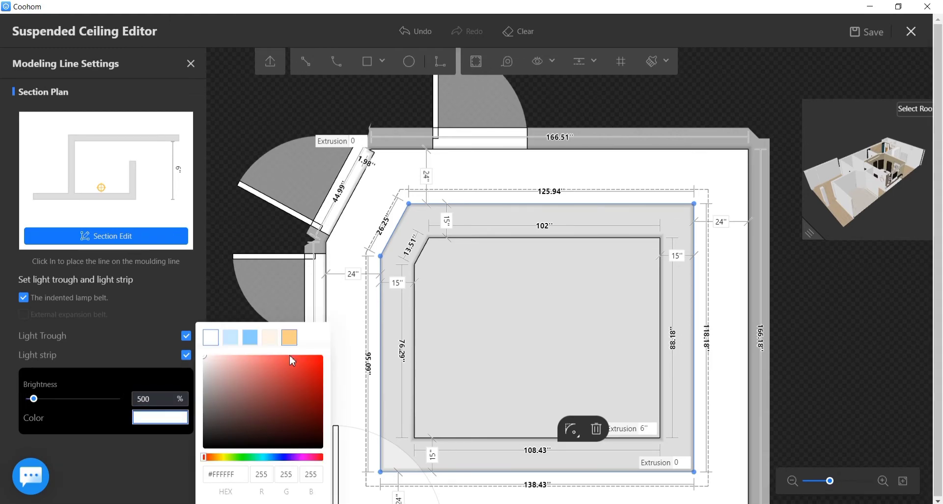
click(265, 361)
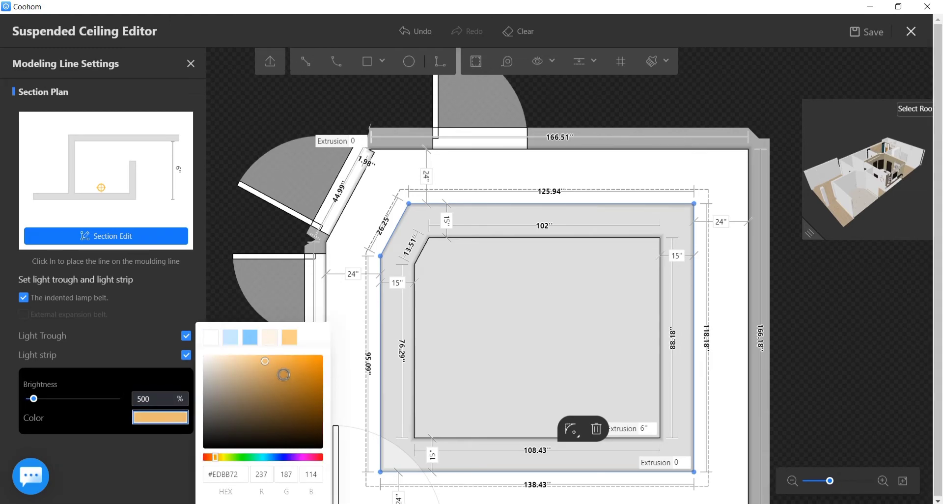
click(277, 365)
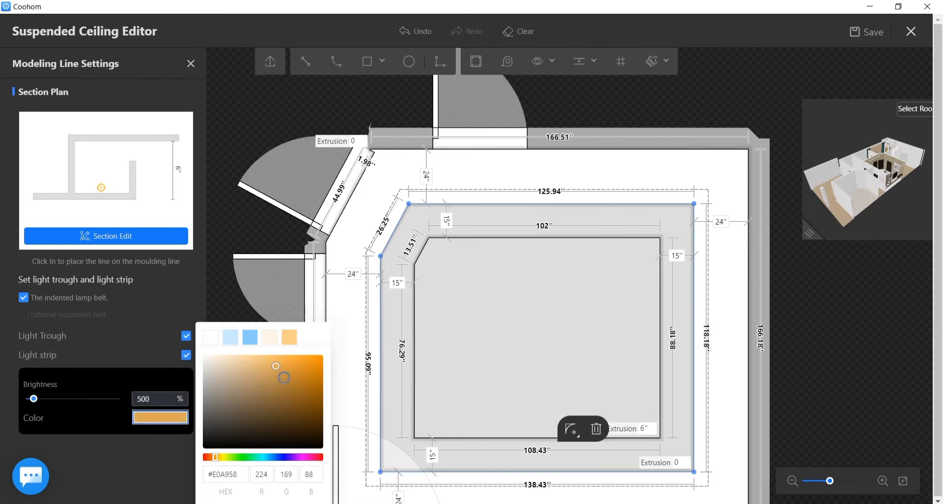
click(272, 363)
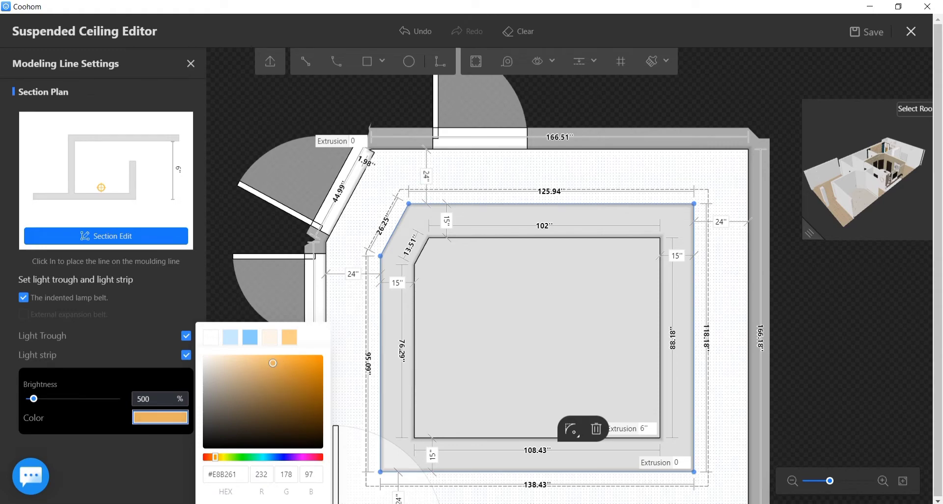
Step: Edit the outer lamp belt's section so the light trough is 4" wide with a 2" high lip
click(80, 241)
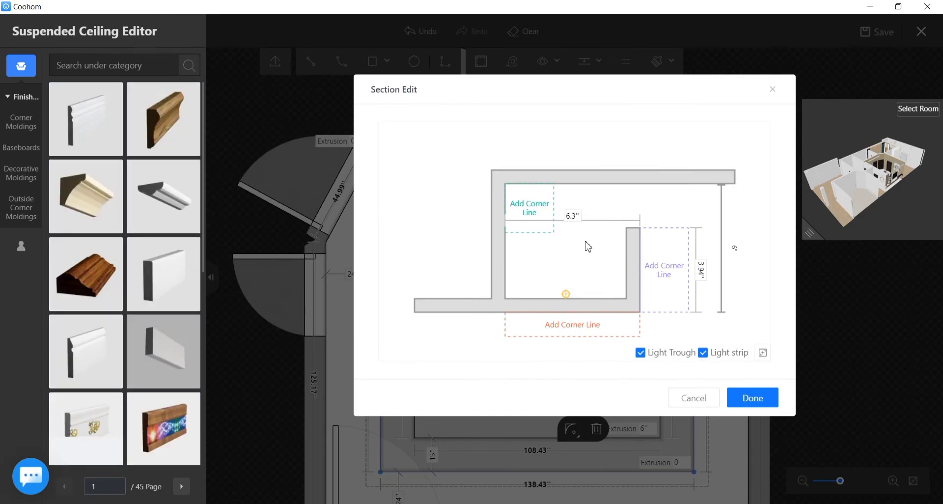
drag(580, 216, 564, 217)
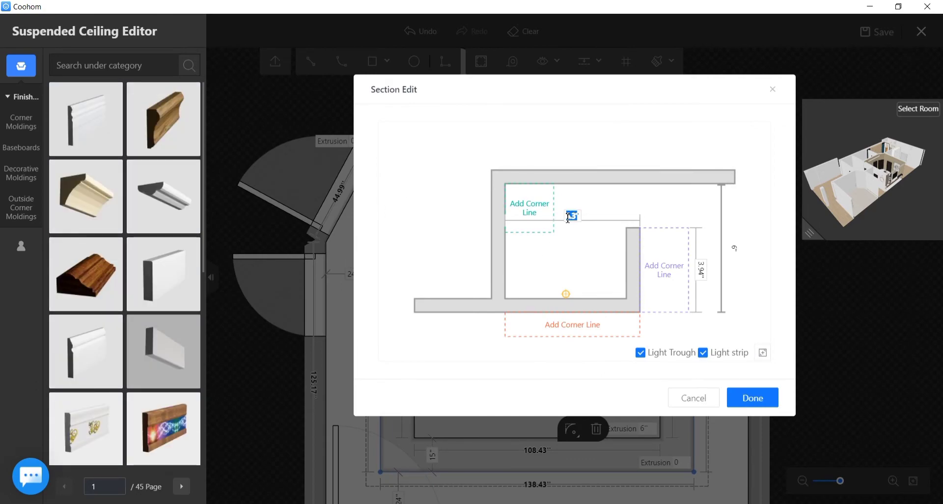
click(581, 215)
key(Return)
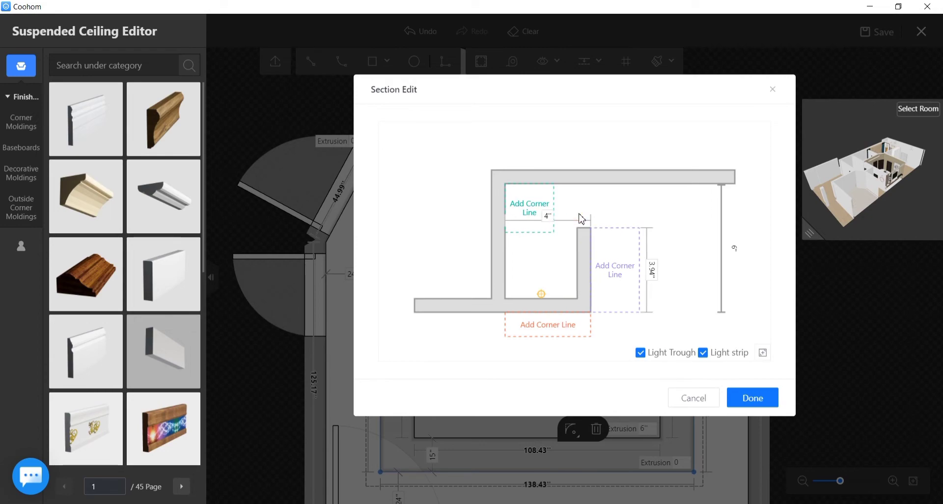
click(652, 273)
text(2)
key(Return)
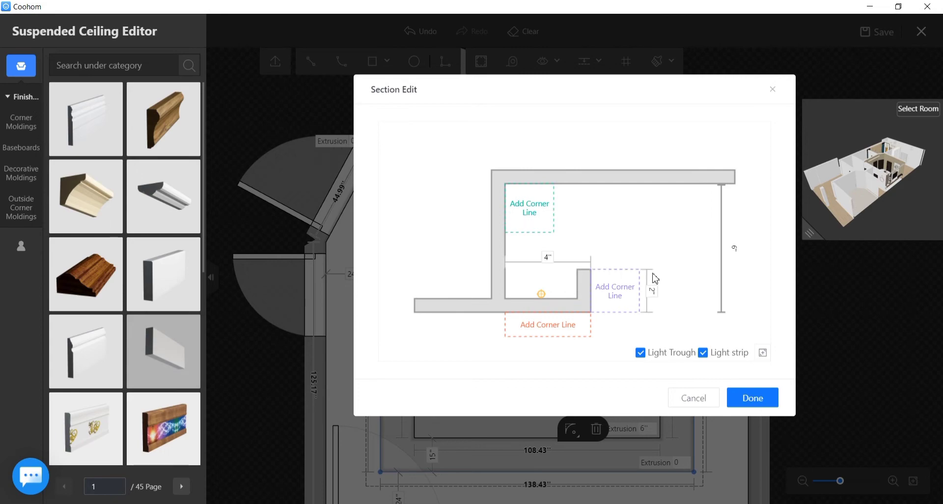
click(758, 402)
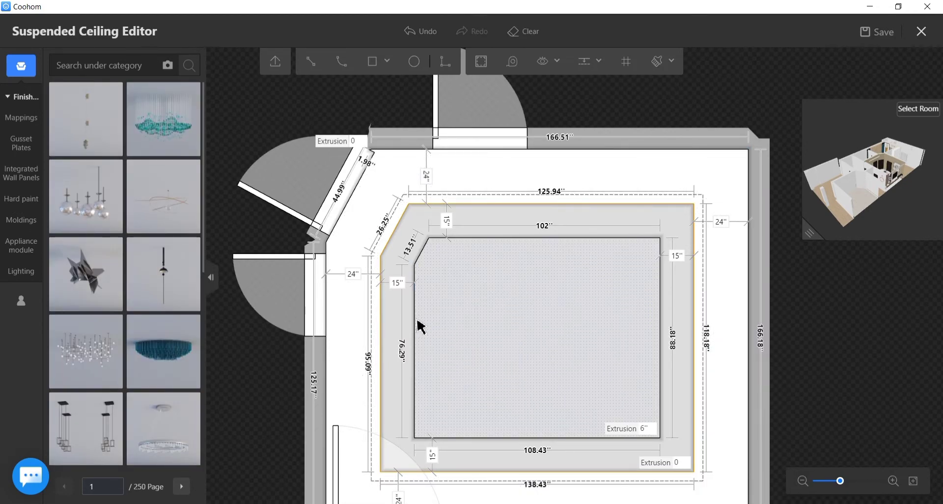
Step: Add an indented lamp belt along all five edges of the innermost ceiling outline
click(419, 331)
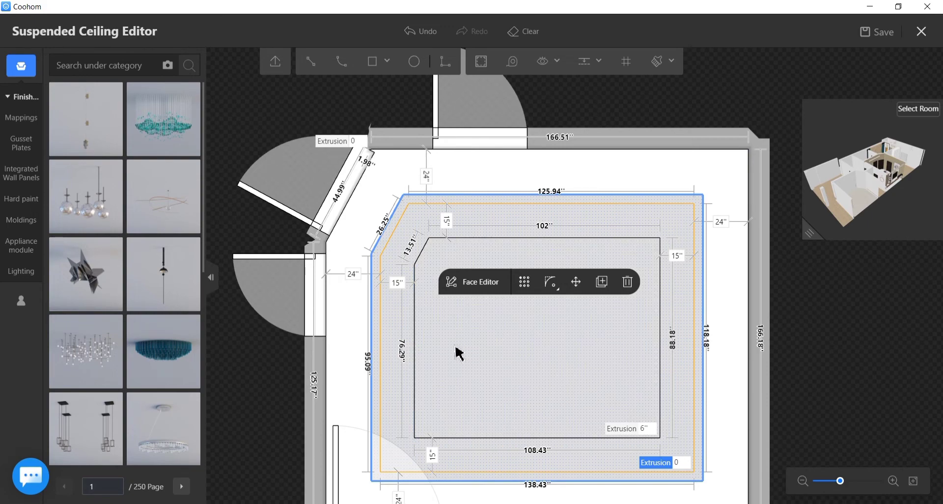
click(415, 342)
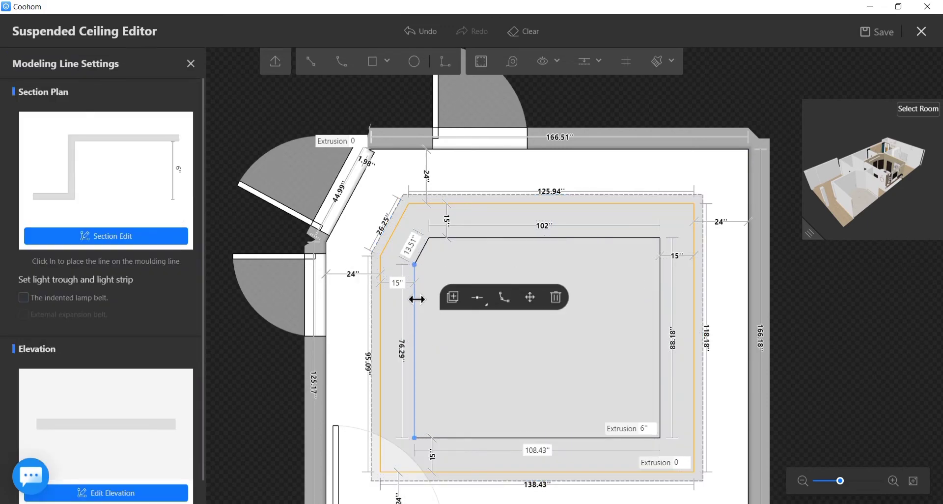
click(431, 253)
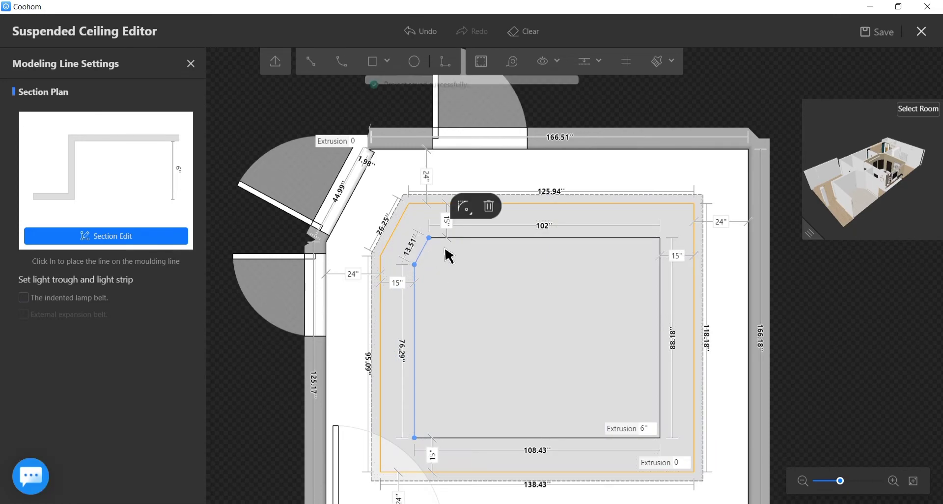
click(471, 239)
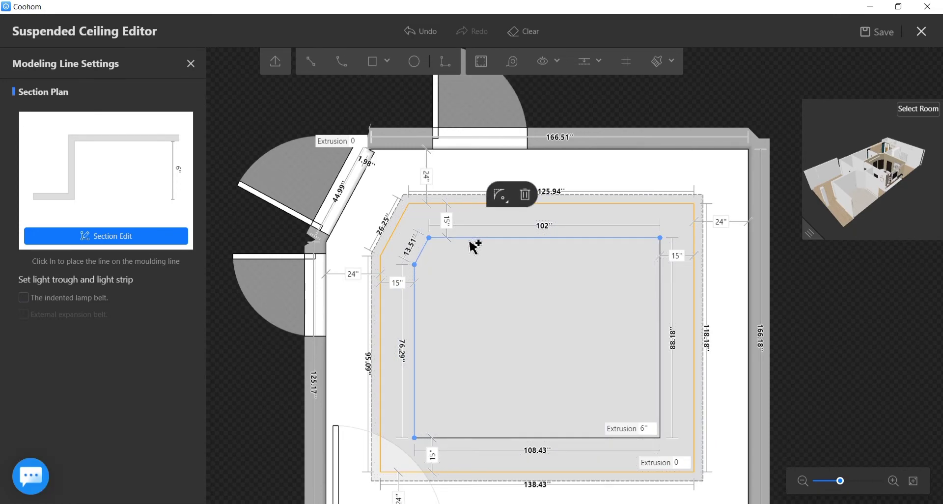
click(669, 298)
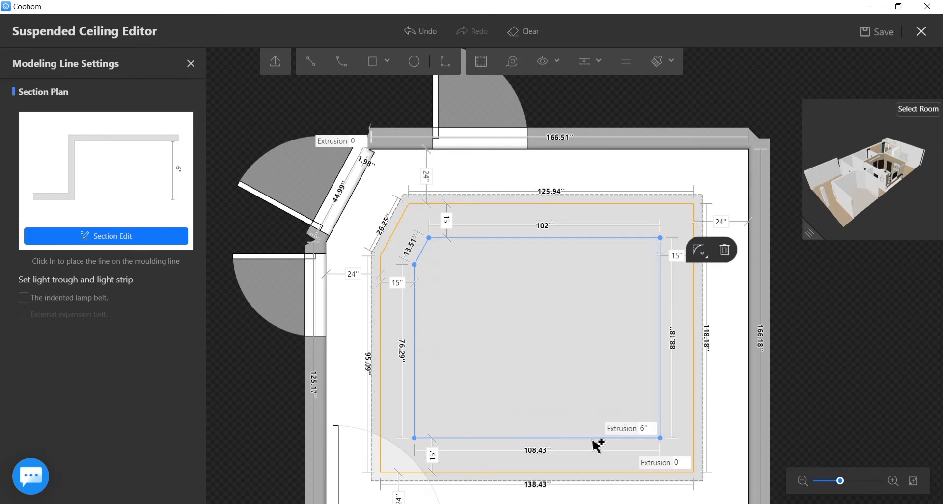
click(595, 440)
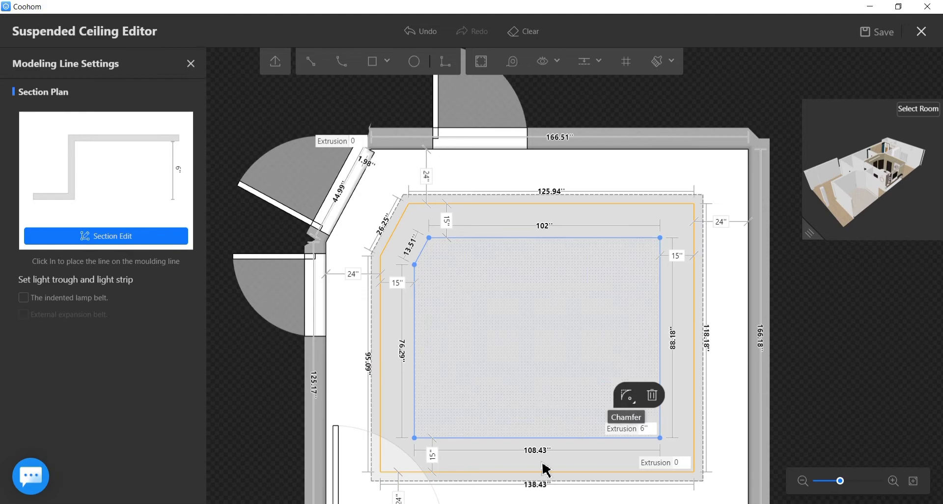
click(24, 298)
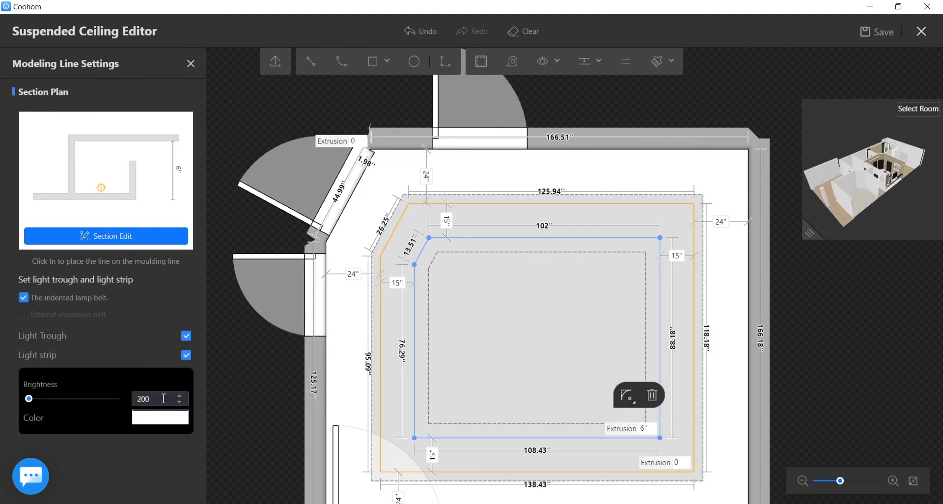
Step: Set the innermost outline's light strip to 500% brightness and the warm orange colour #DEA759
double_click(163, 398)
click(169, 425)
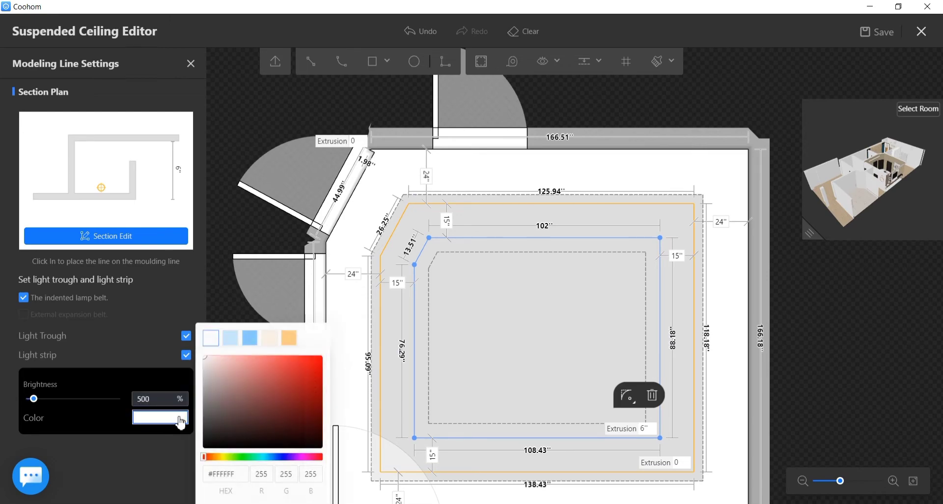
click(289, 336)
click(274, 367)
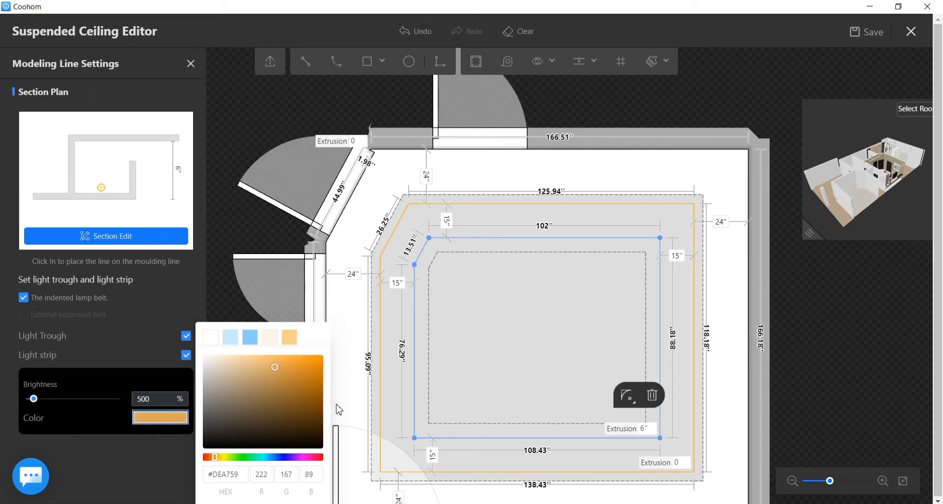
Step: Edit the inner lamp belt's section so the light trough is 4" wide with a 2" high lip
click(127, 238)
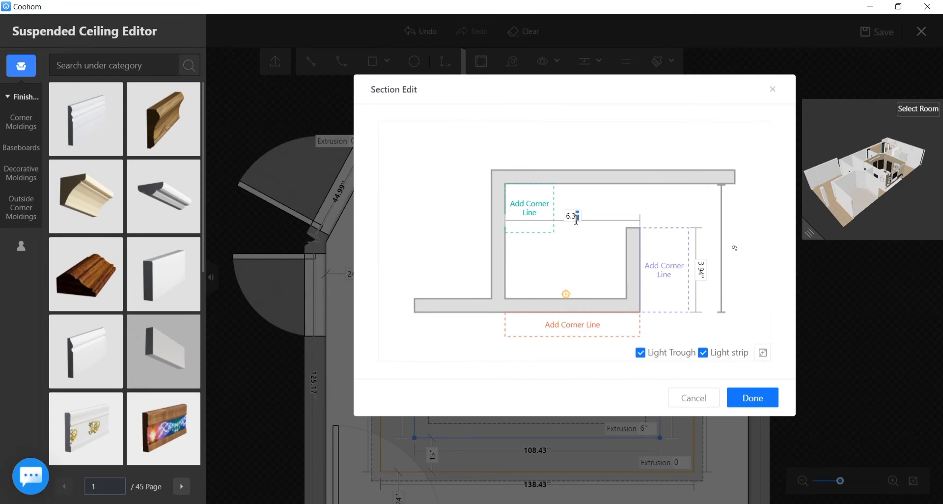
double_click(576, 217)
double_click(577, 218)
key(Return)
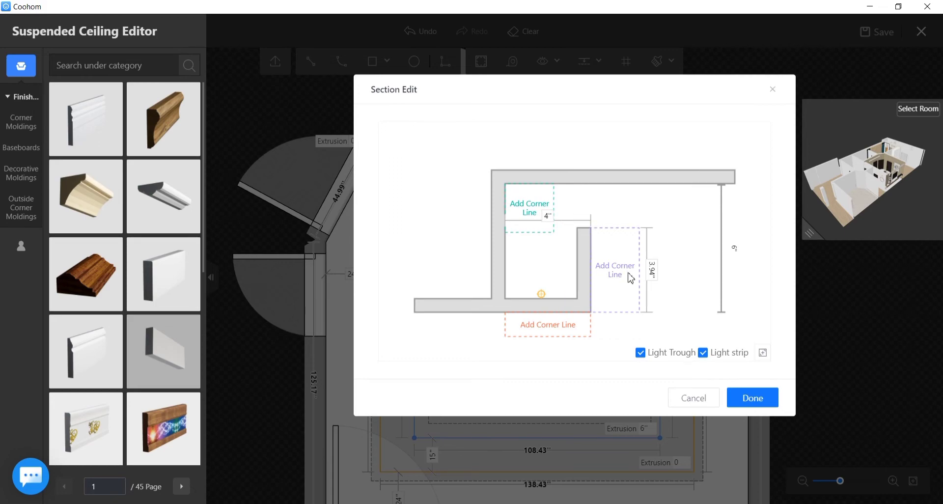
double_click(652, 268)
text(2)
key(Return)
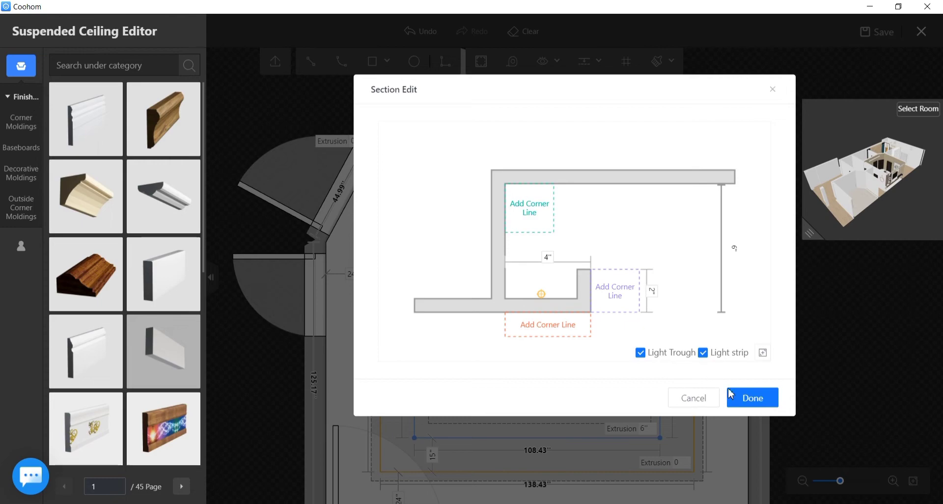
click(752, 399)
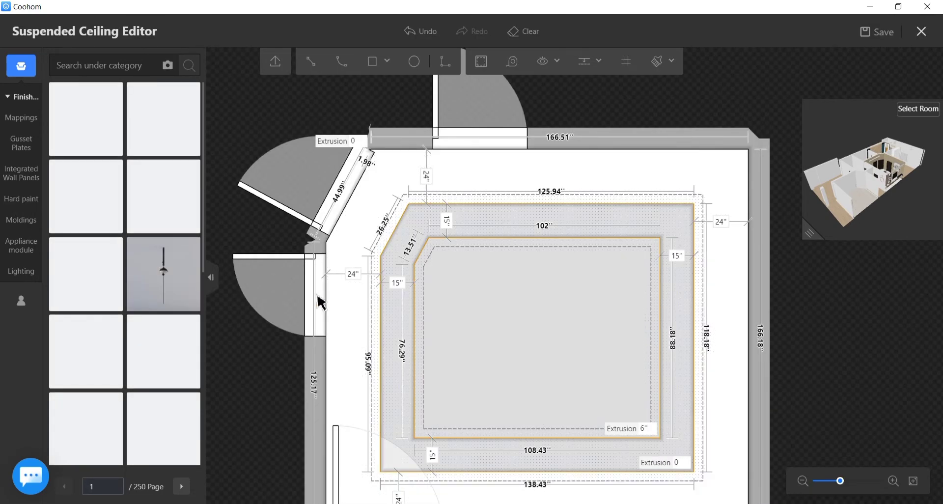
Step: Place the ring-shaped crystal chandelier at the centre of the innermost ceiling panel and exit the ceiling editor
click(31, 277)
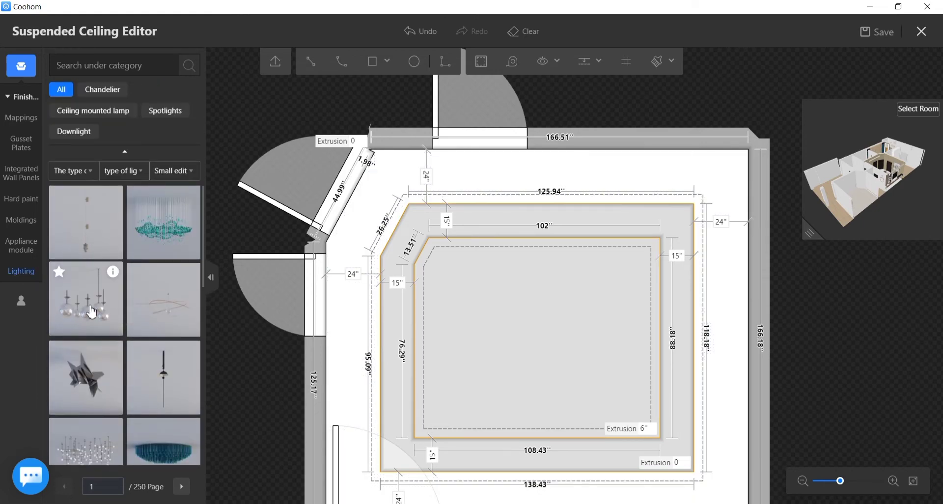
scroll(133, 308, down, 2)
scroll(134, 305, down, 4)
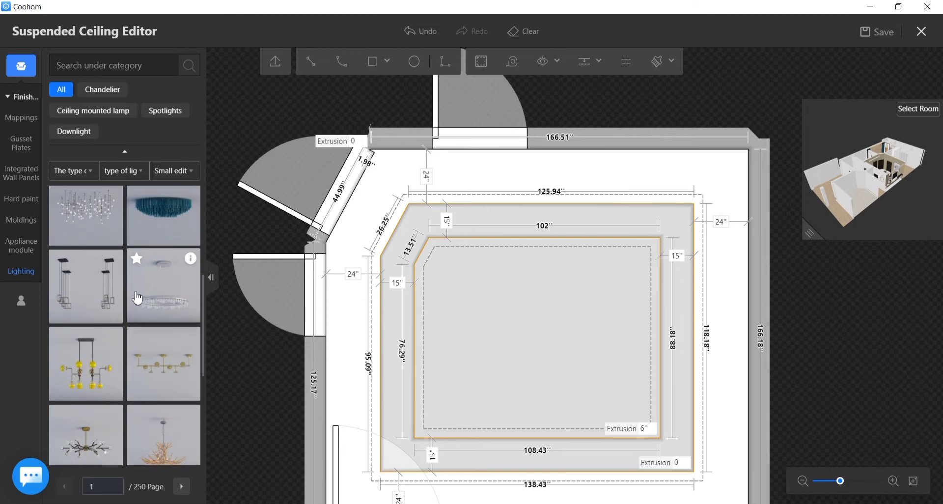
click(168, 276)
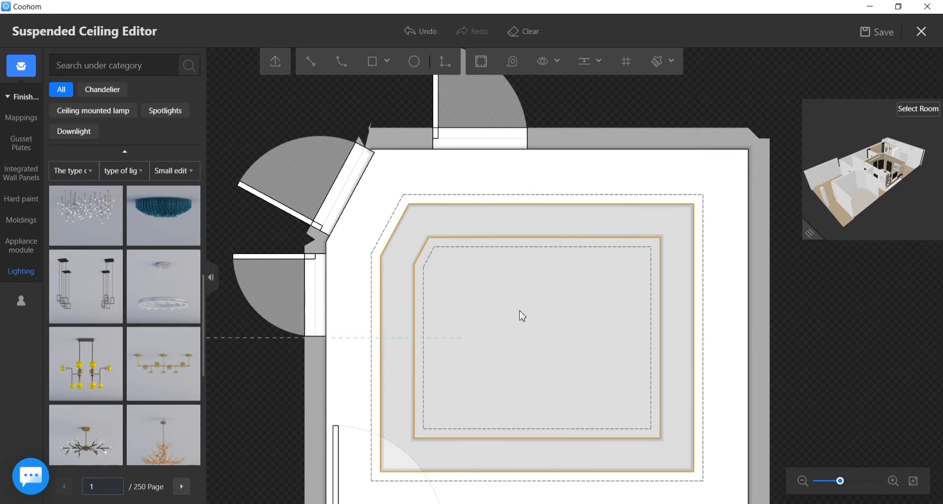
scroll(533, 341, up, 3)
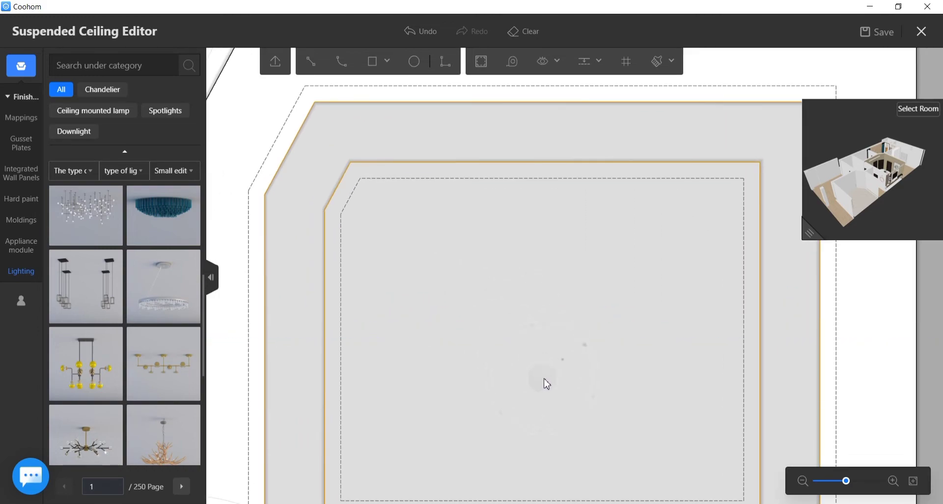
scroll(570, 414, up, 3)
scroll(566, 381, down, 2)
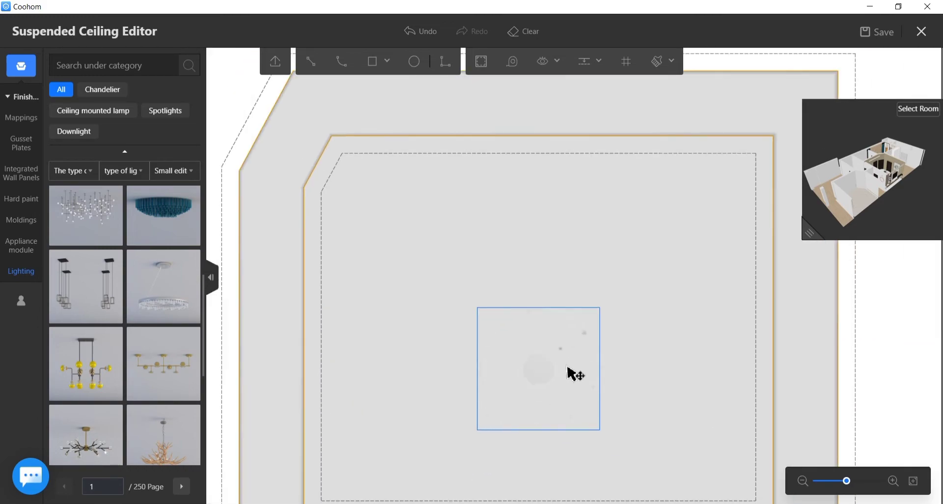
scroll(571, 372, down, 3)
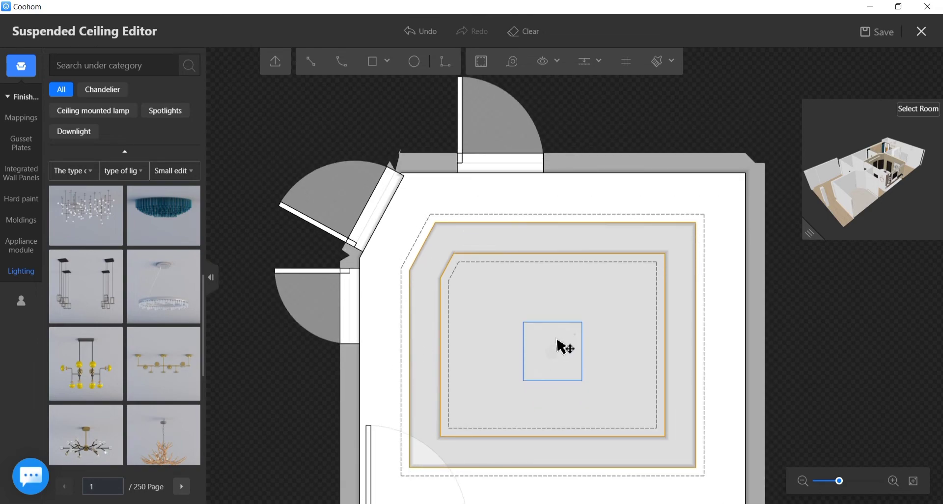
scroll(512, 346, down, 1)
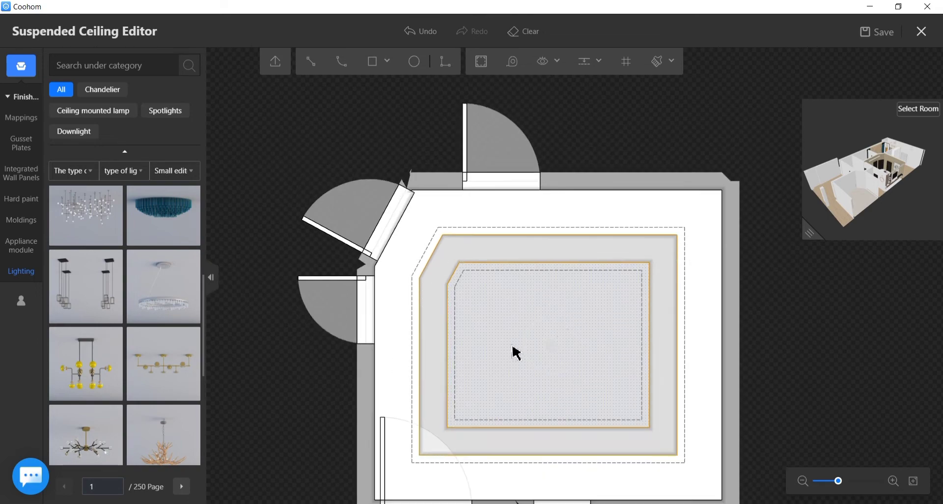
scroll(512, 346, down, 1)
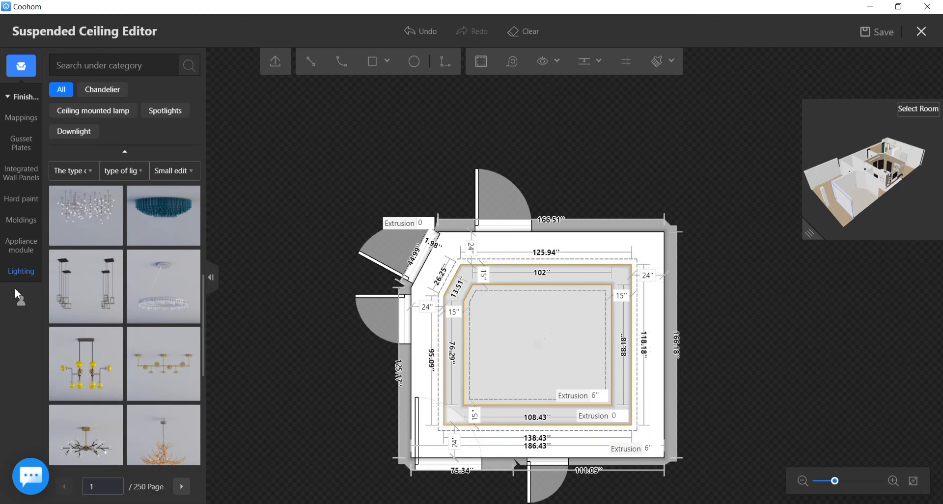
mouse_move(22, 271)
scroll(128, 354, down, 5)
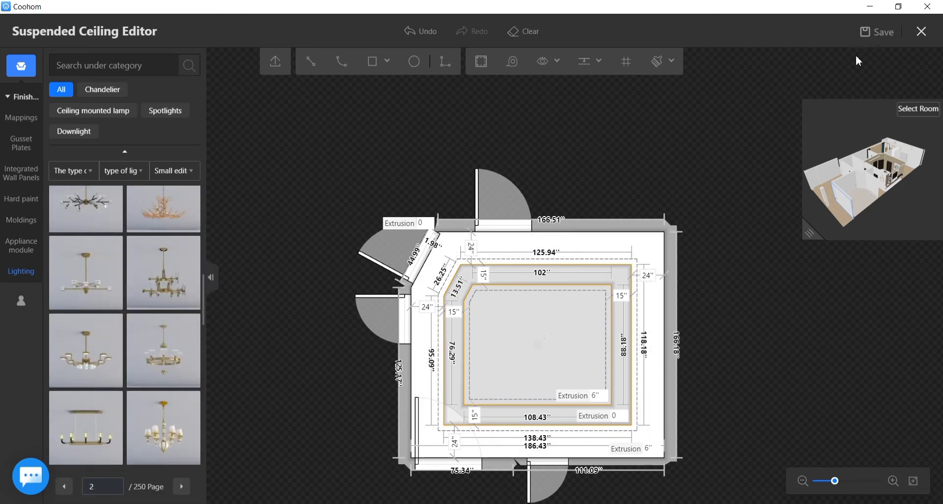
click(921, 33)
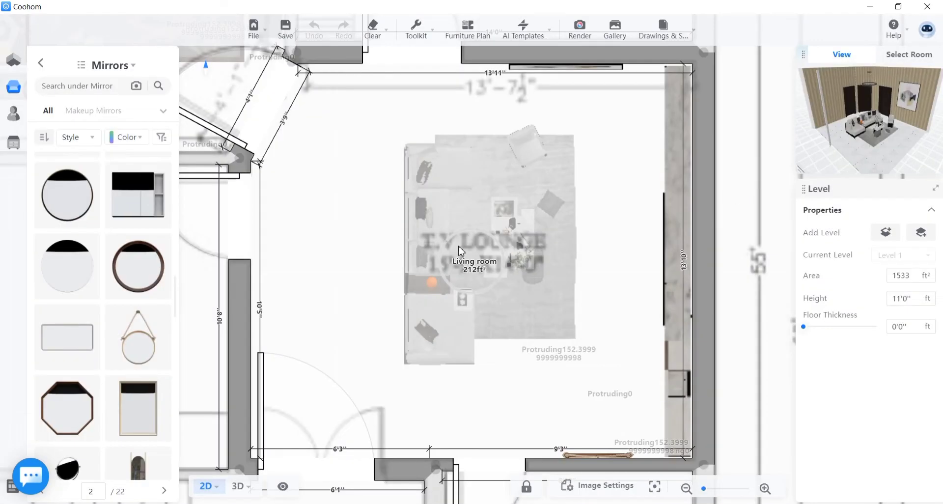
Step: Inspect the living room's suspended ceiling and chandelier in 3D from below
click(233, 486)
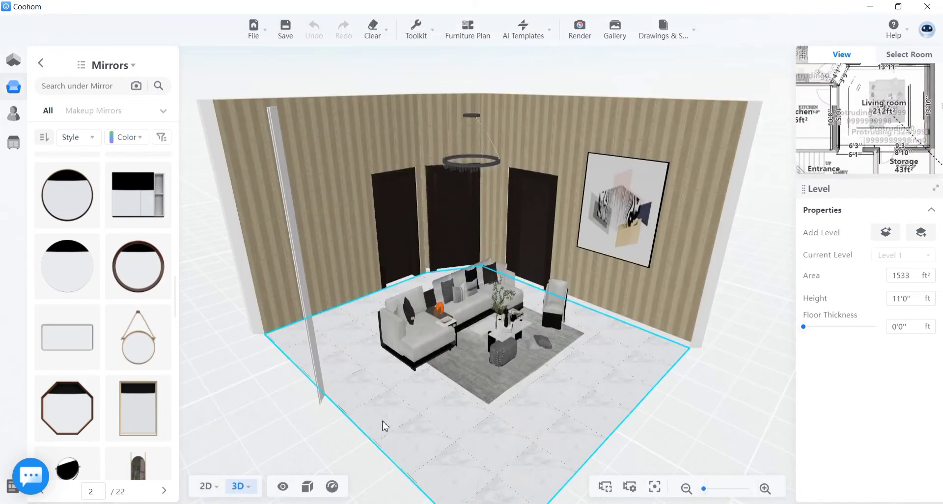
drag(384, 427, 227, 324)
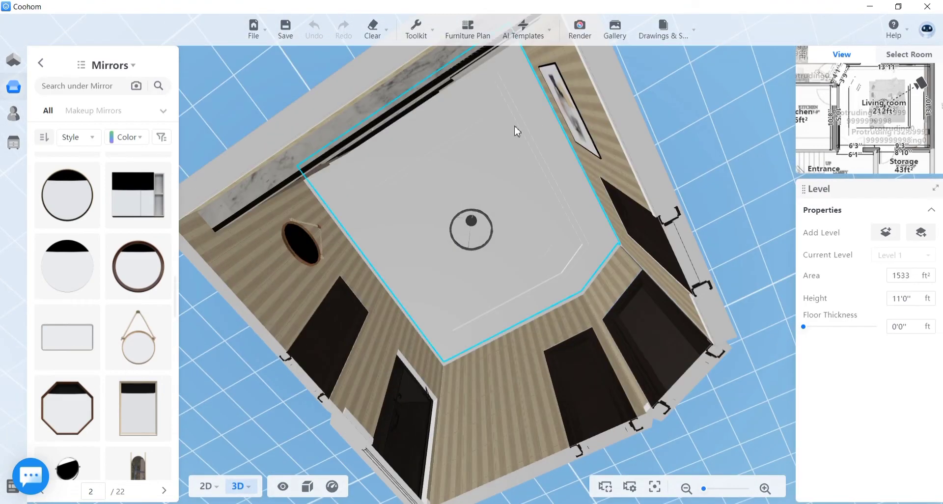
scroll(516, 119, up, 5)
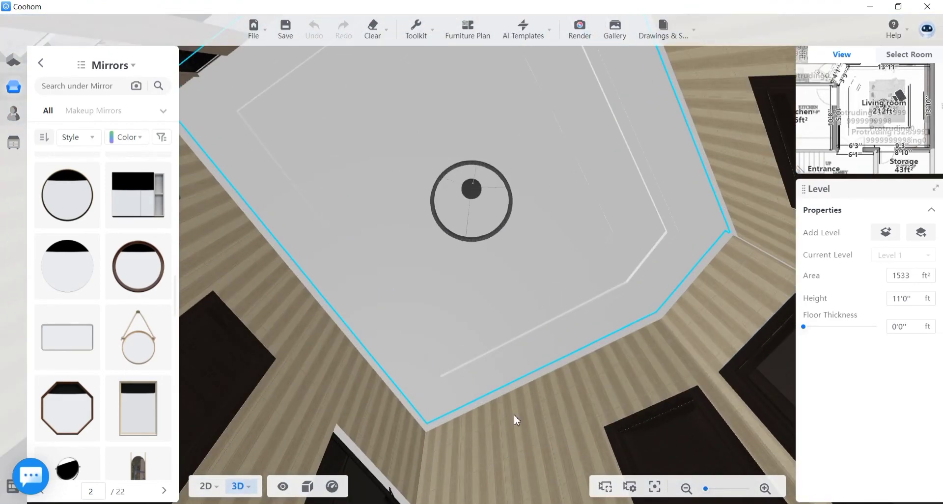
drag(513, 416, 472, 293)
drag(434, 313, 402, 229)
Step: Reopen the living room ceiling in the Ceiling Editor and show the Paints & Coatings finishes
mouse_move(16, 116)
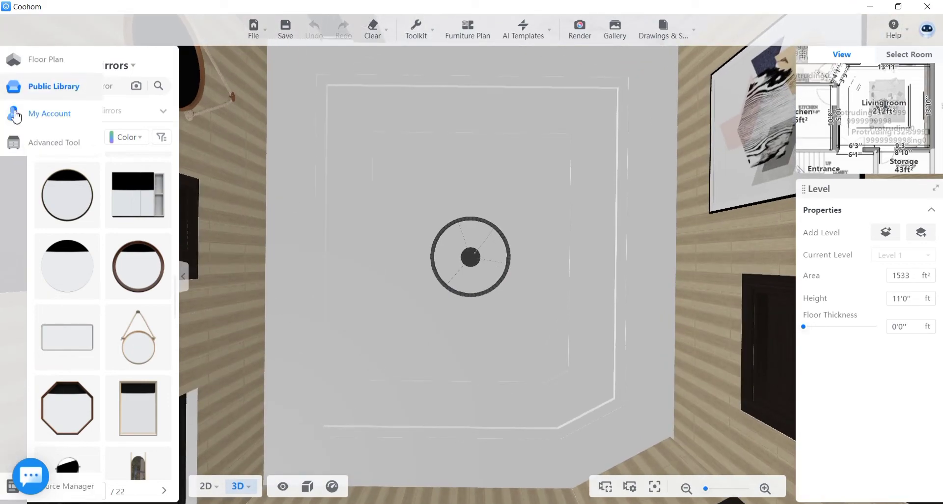
click(13, 91)
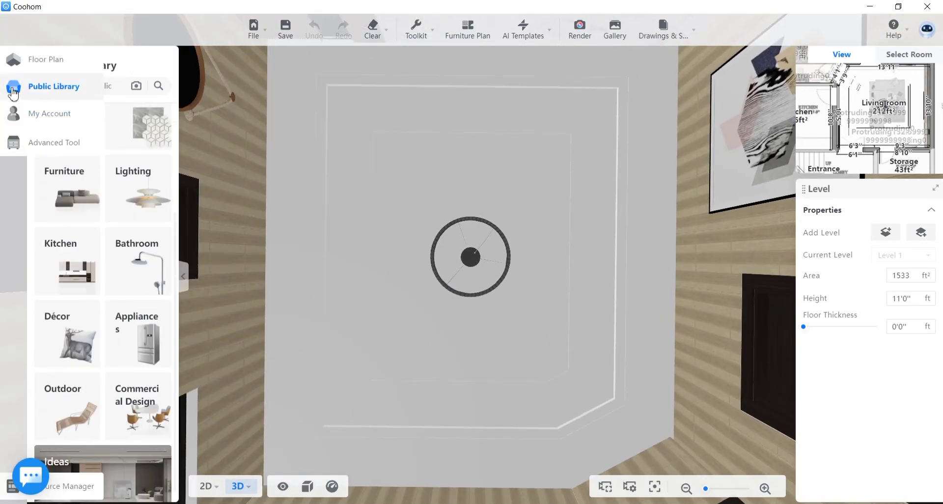
click(389, 135)
scroll(370, 199, down, 3)
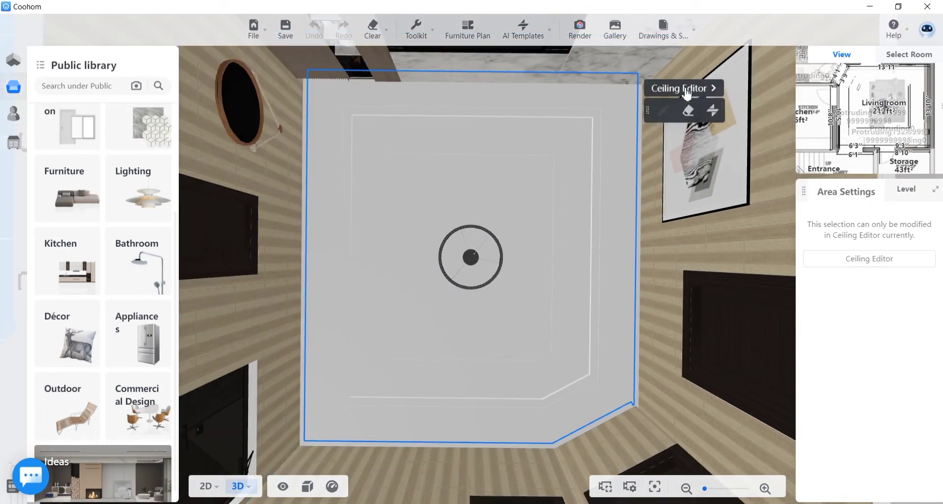
click(685, 90)
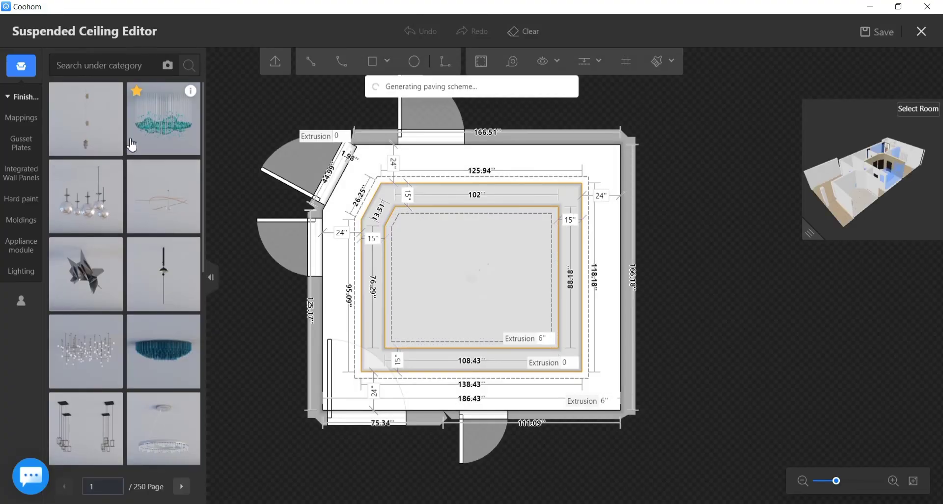
click(21, 118)
click(75, 118)
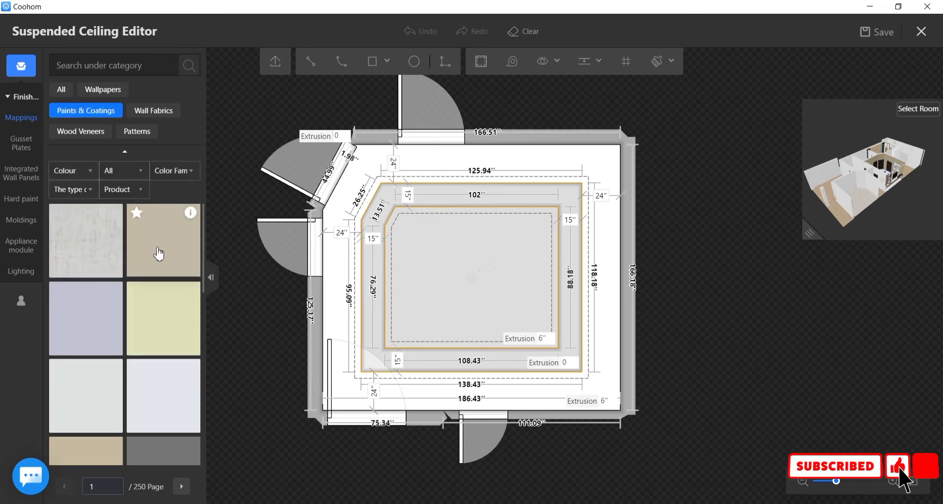
Step: Try the textured grey coating and the pale green-grey paint on the ceiling's outer border and middle band
mouse_move(84, 248)
mouse_down()
mouse_move(157, 246)
mouse_move(275, 269)
mouse_move(337, 249)
mouse_up()
scroll(334, 244, up, 5)
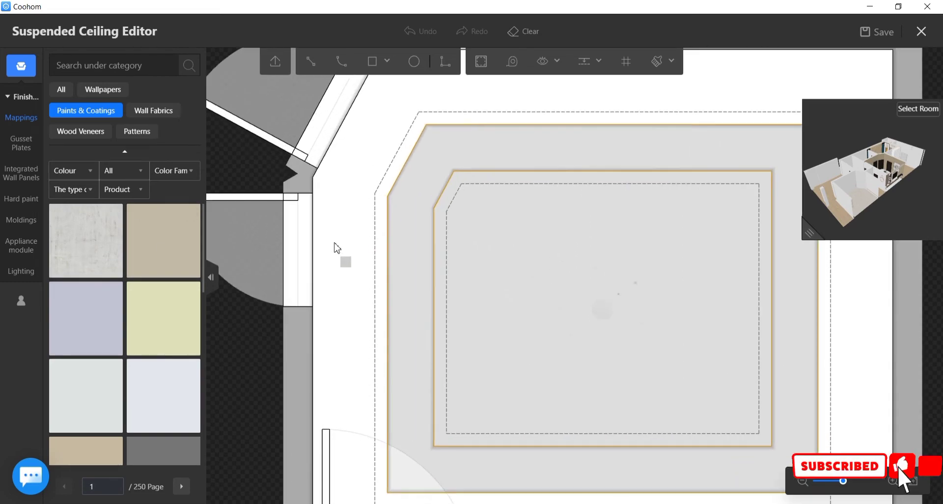
click(334, 241)
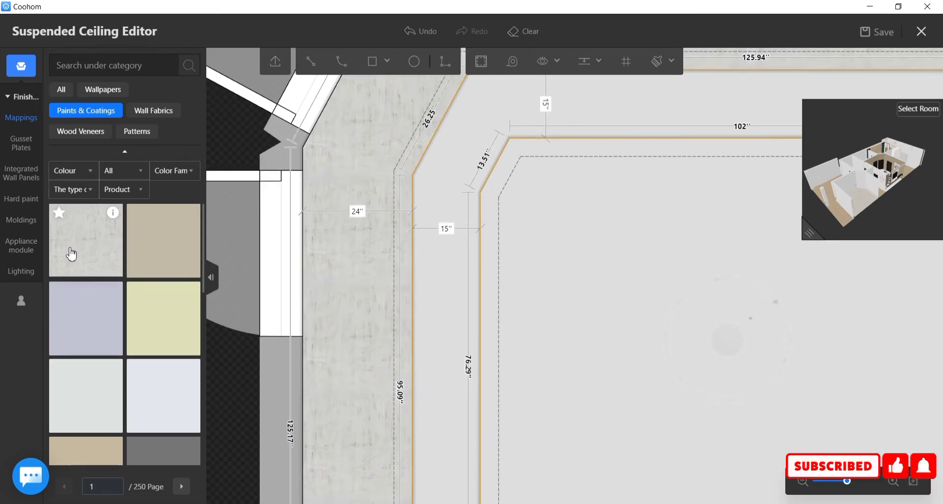
click(71, 251)
click(438, 257)
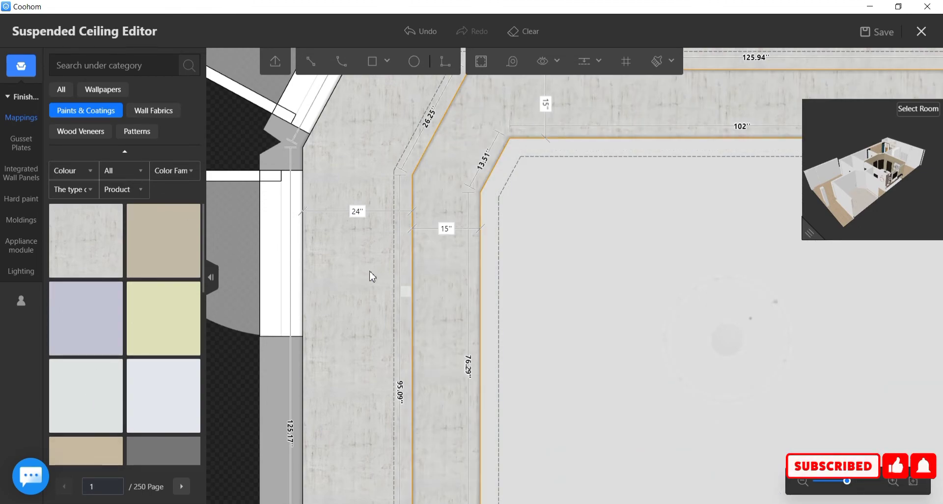
click(67, 384)
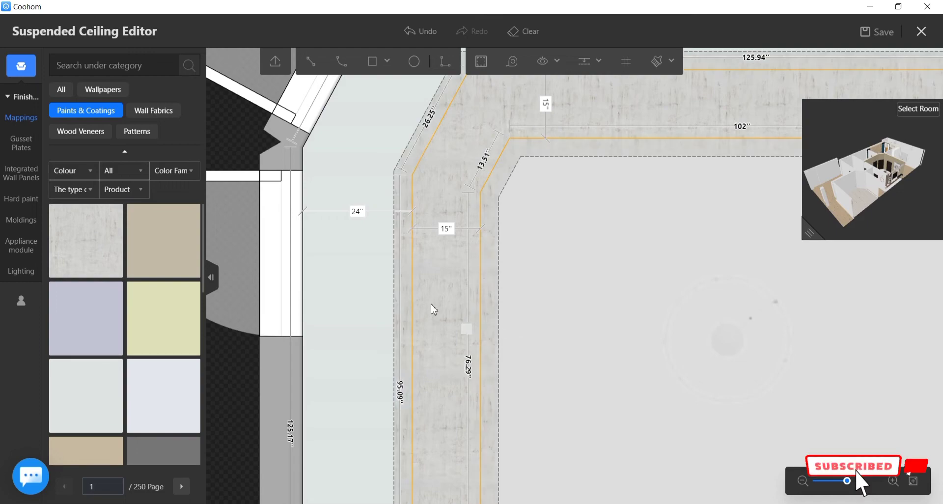
click(433, 305)
Step: Filter the paint finishes by a light cream colour
scroll(109, 316, down, 3)
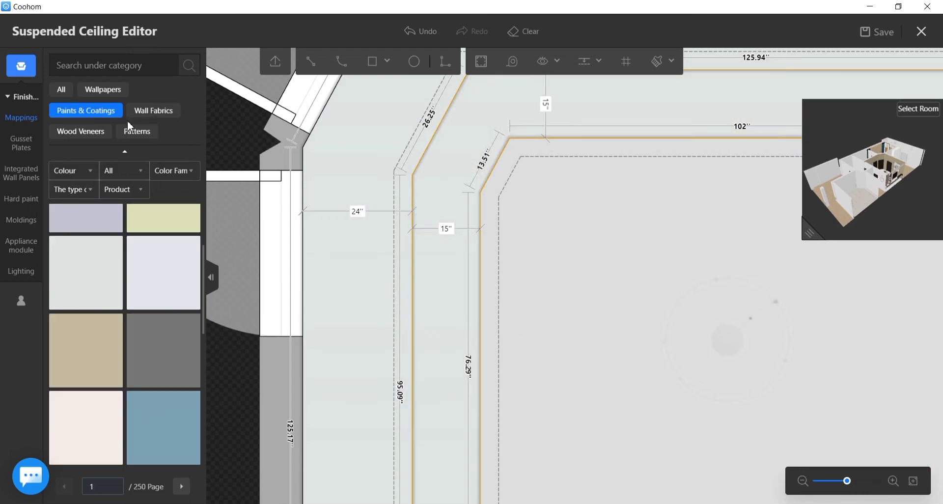
click(170, 171)
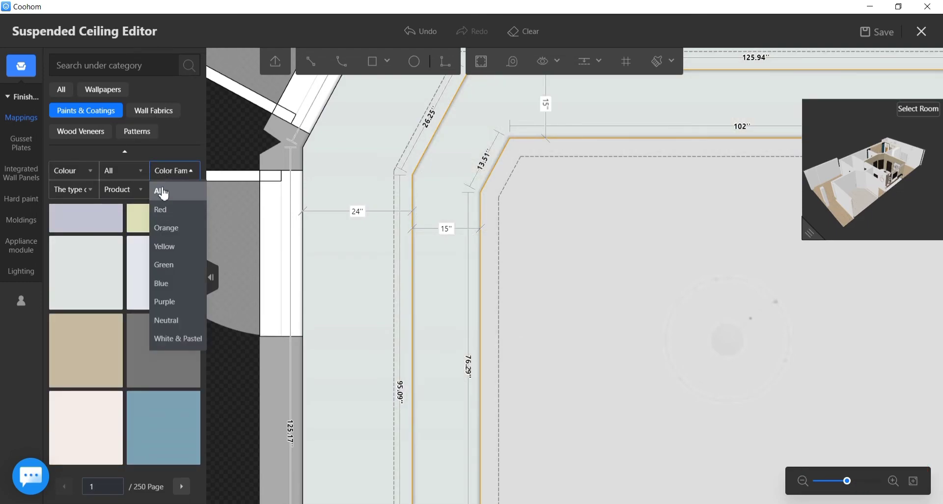
click(75, 173)
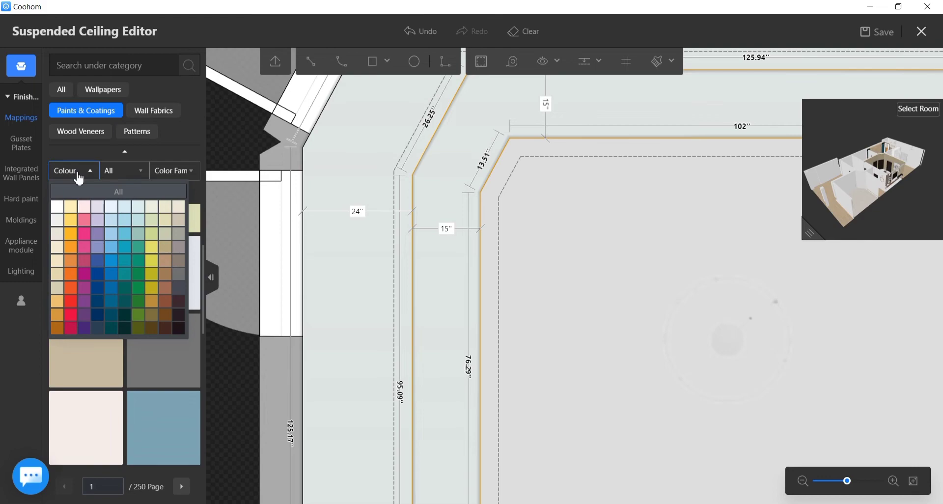
click(59, 239)
mouse_move(116, 332)
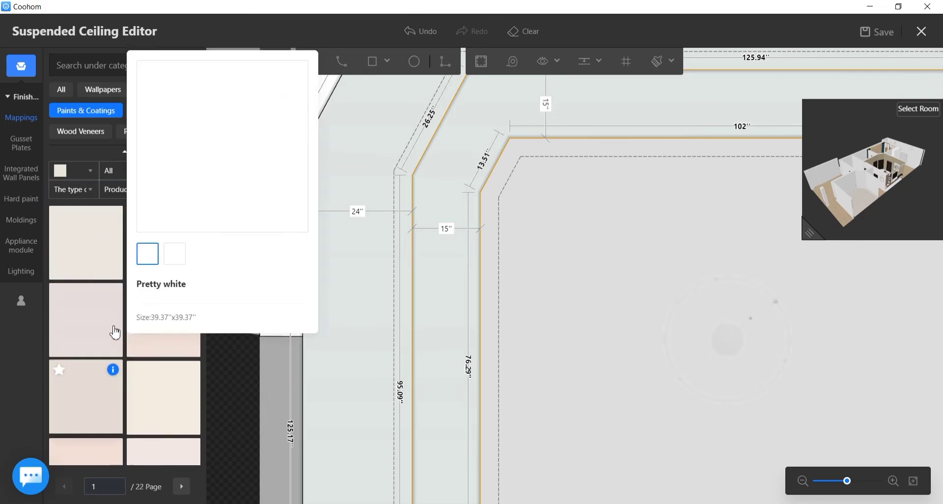
Step: Apply the light cream paint to the ceiling's outer border, middle band and centre panel, and exit the ceiling editor
scroll(115, 339, up, 2)
click(87, 338)
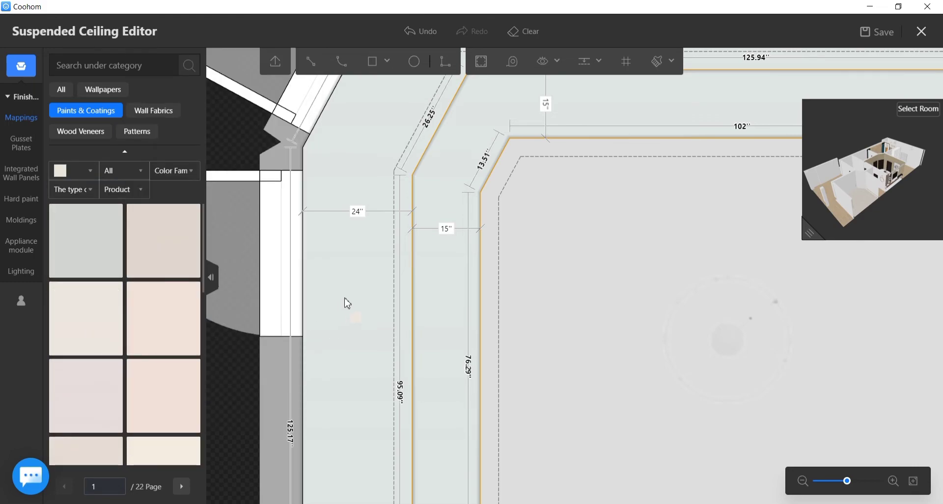
click(82, 304)
click(356, 297)
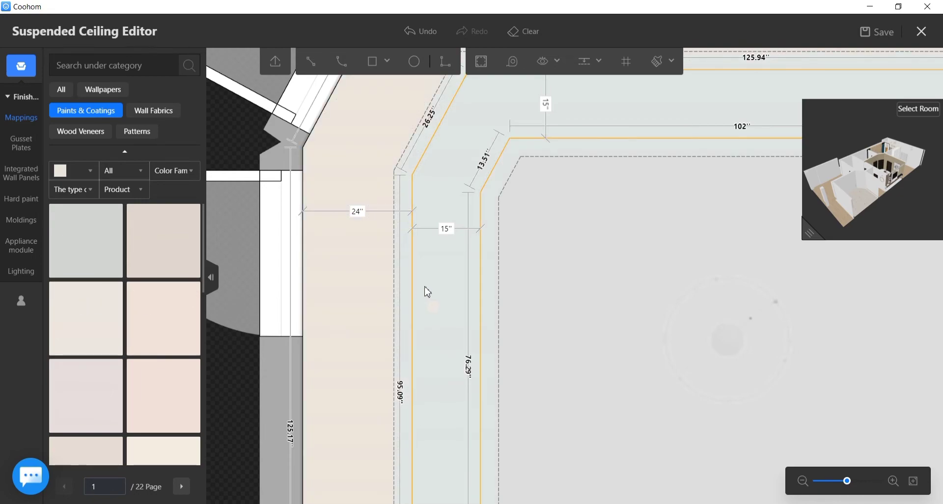
click(432, 290)
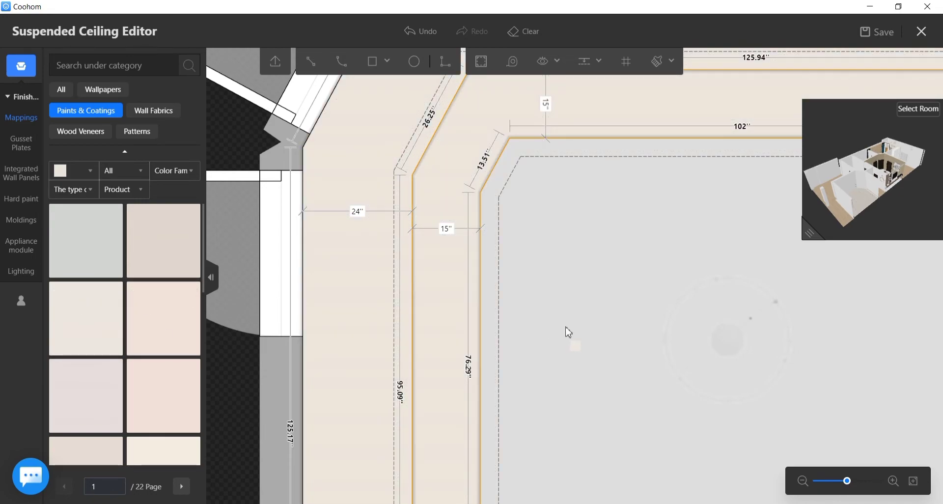
scroll(596, 264, down, 5)
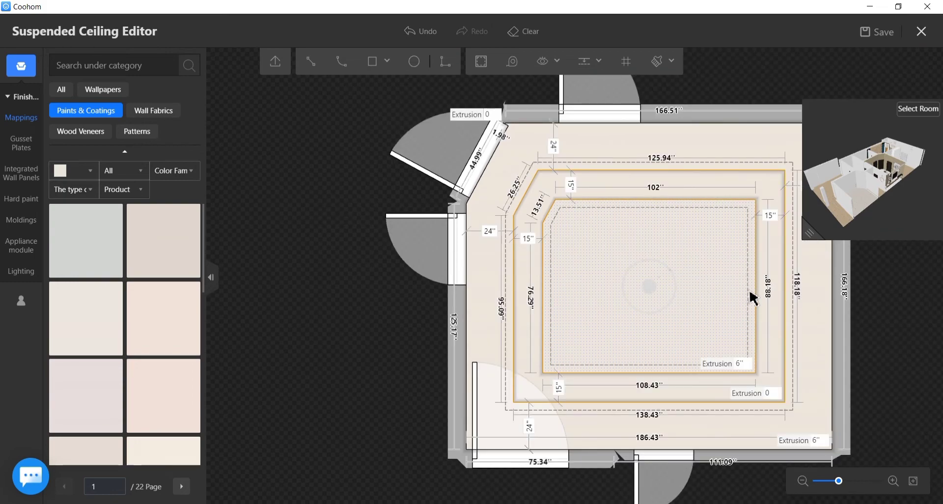
click(621, 269)
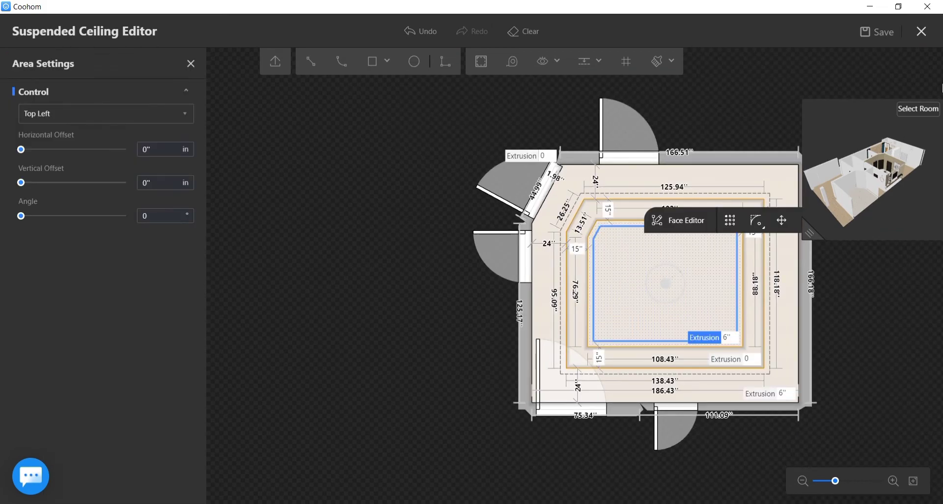
click(921, 31)
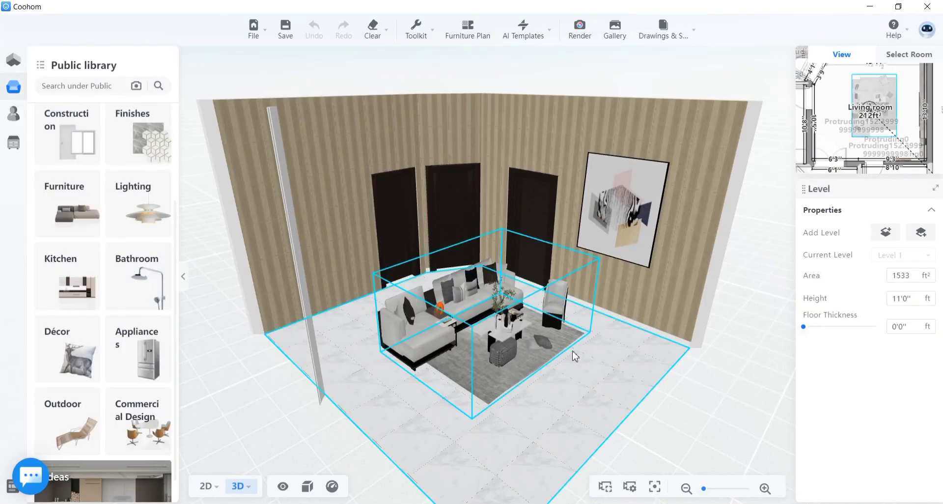
Step: View the furnished living room in 3D from inside, facing the TV wall with the ceiling in frame
drag(562, 385, 505, 366)
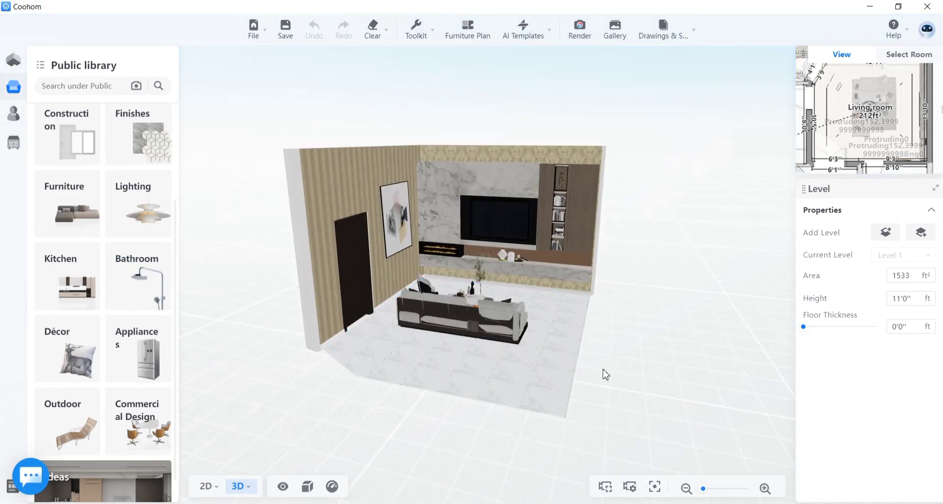
scroll(598, 369, up, 5)
drag(591, 402, 645, 372)
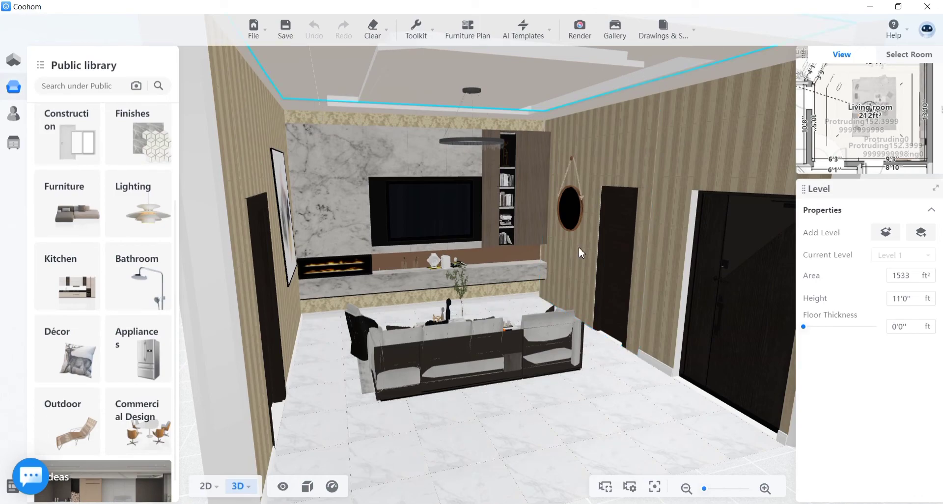
drag(612, 410, 565, 414)
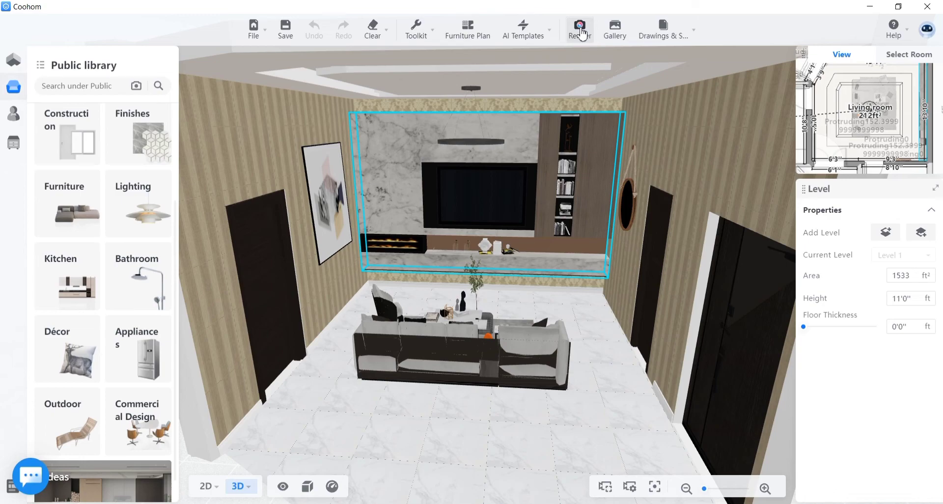
Step: Open the front-view render setup at HD 1920*1080 and aim the living room camera at the doors and TV wall
click(580, 31)
click(86, 172)
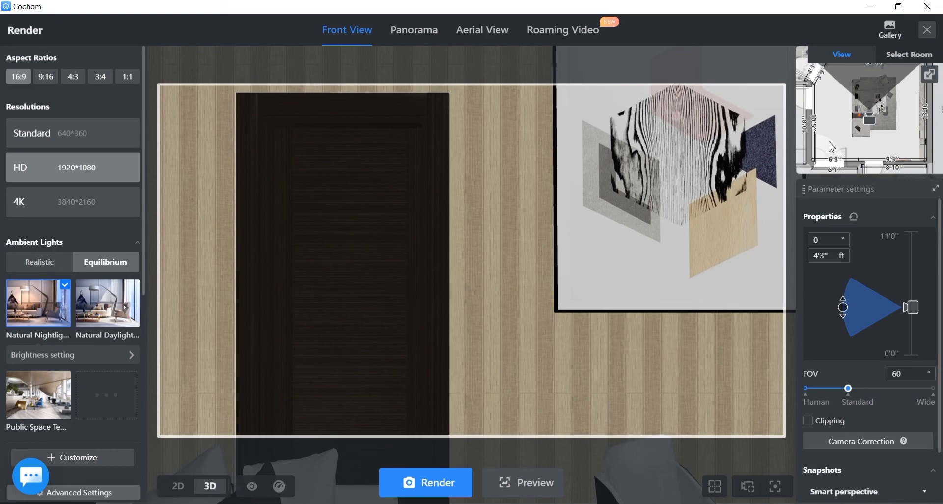
drag(831, 146, 905, 115)
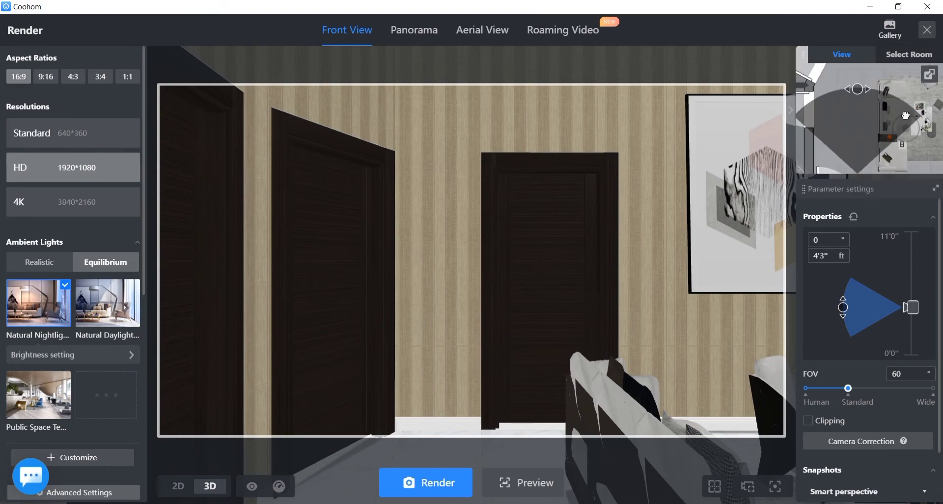
drag(869, 92, 926, 136)
scroll(577, 151, down, 1)
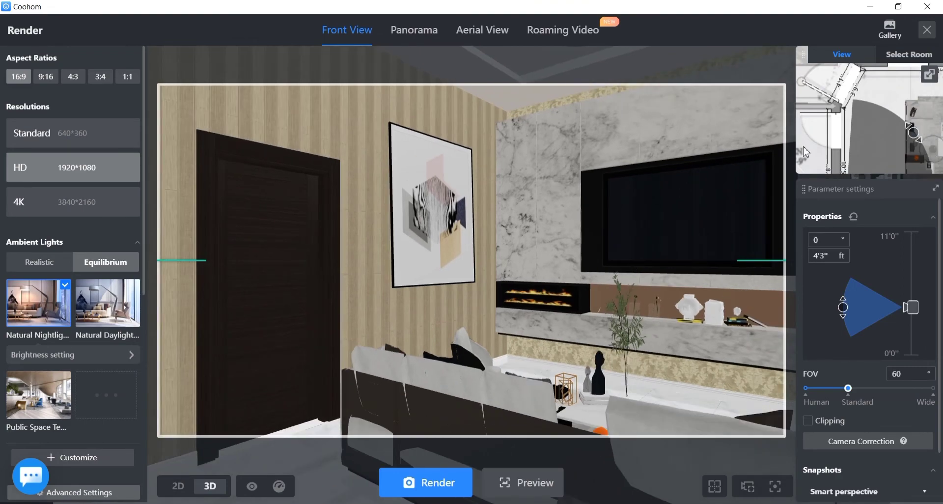
Step: Place the camera in the living room corner behind the sofa, facing the TV wall, set its FOV to 91°, and start the render
drag(826, 138, 811, 69)
drag(831, 126, 846, 153)
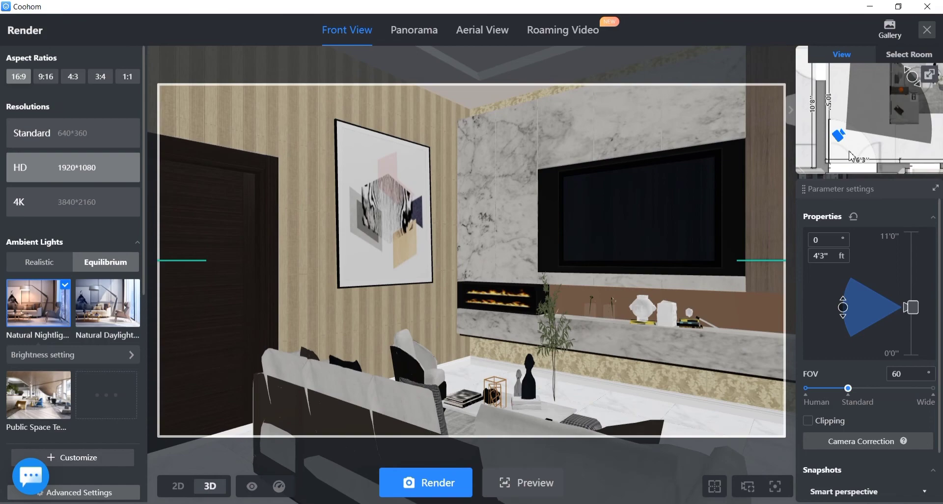
scroll(860, 138, up, 2)
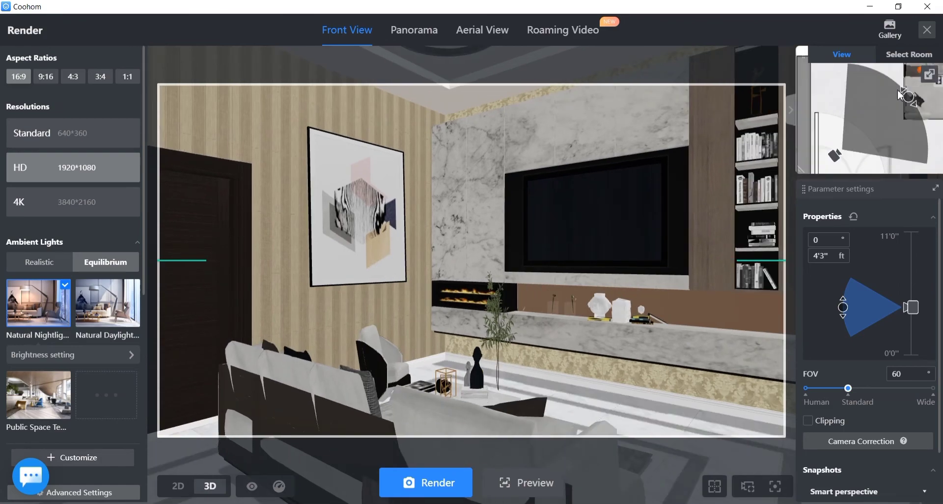
drag(900, 94, 878, 96)
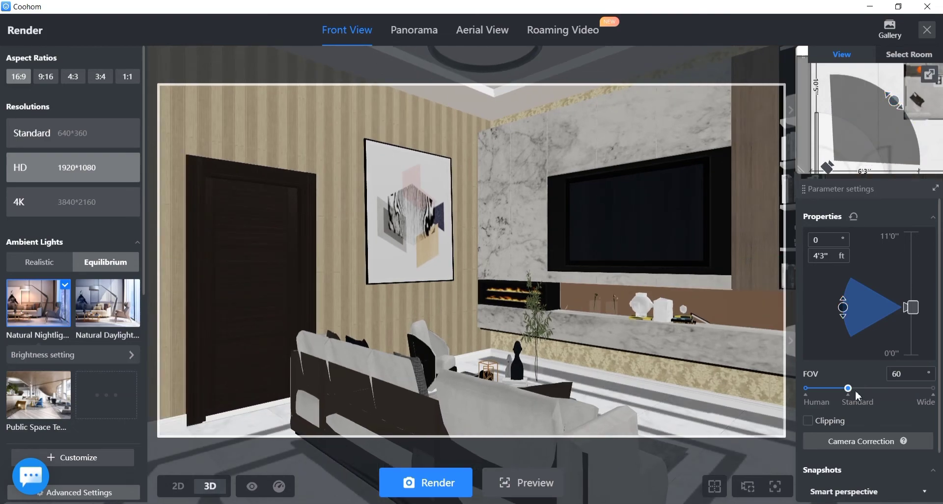
drag(850, 393, 894, 396)
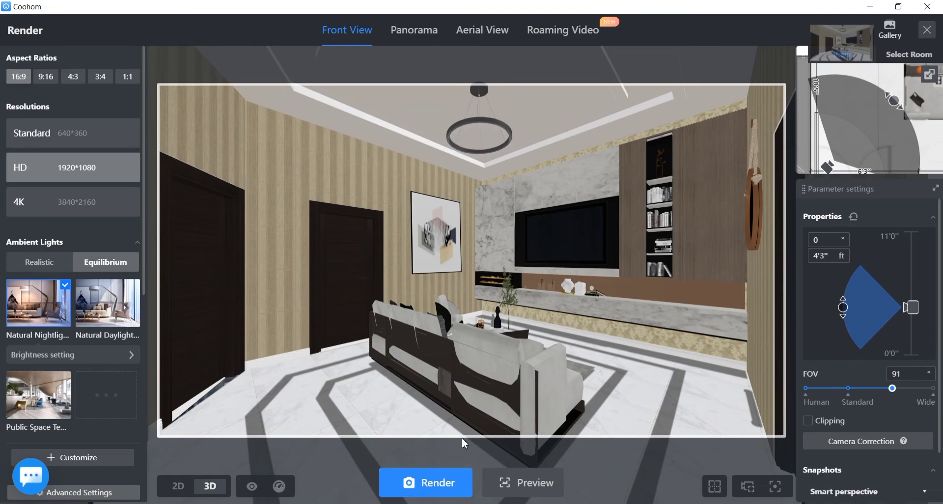
Step: Lower the camera to 3'2" and turn it slightly so the sofa, TV wall and round wall mirror are in frame
drag(428, 421, 452, 427)
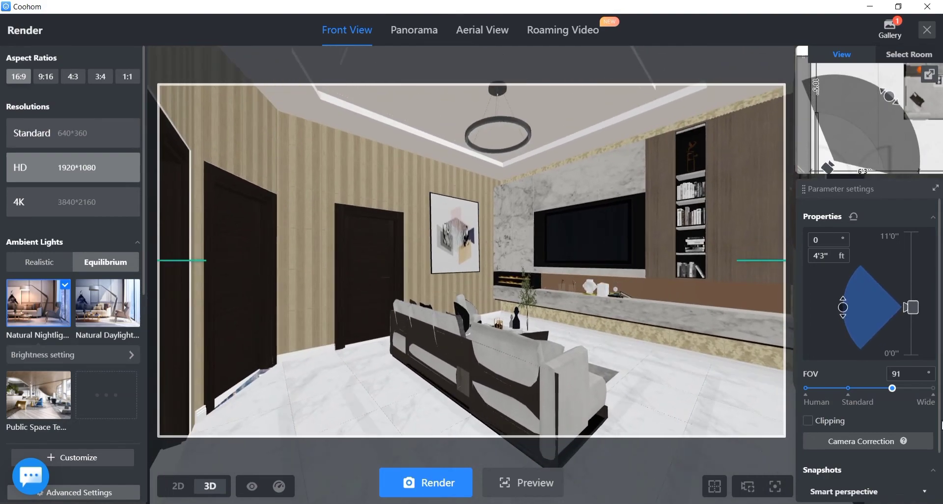
drag(914, 316, 915, 332)
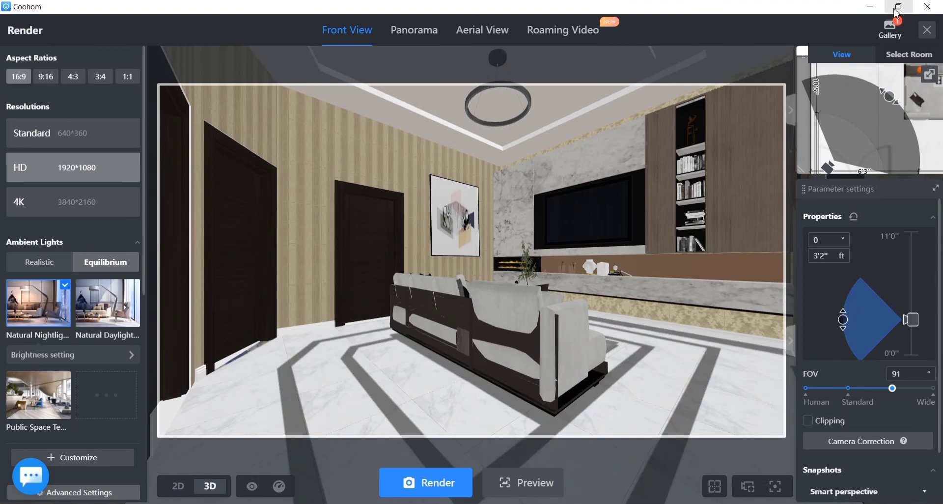
mouse_move(892, 41)
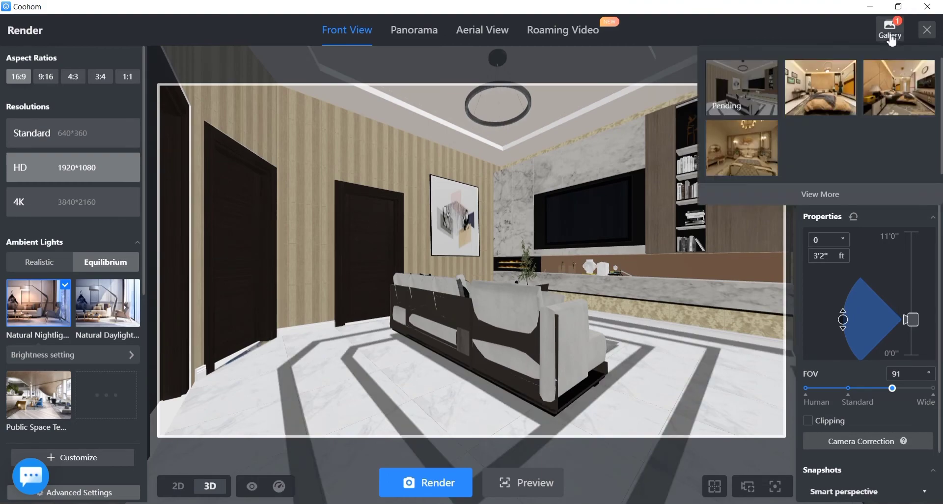
mouse_move(820, 90)
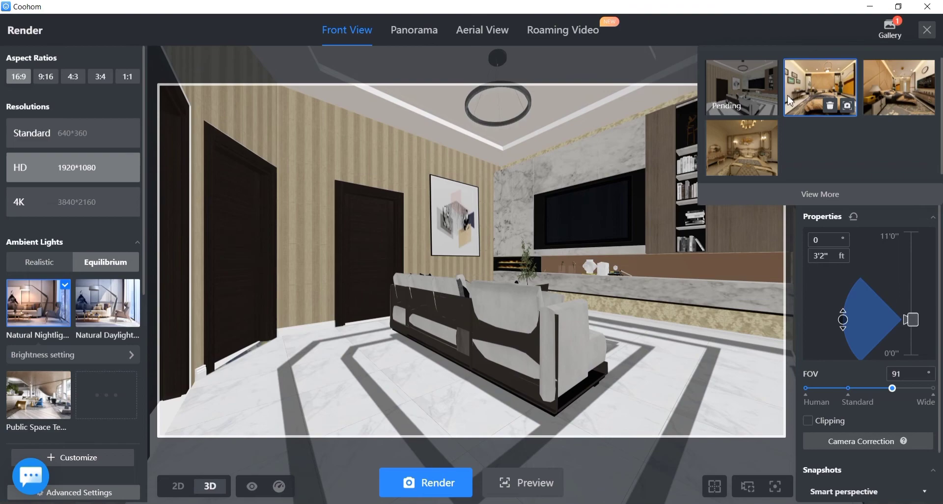
mouse_move(726, 99)
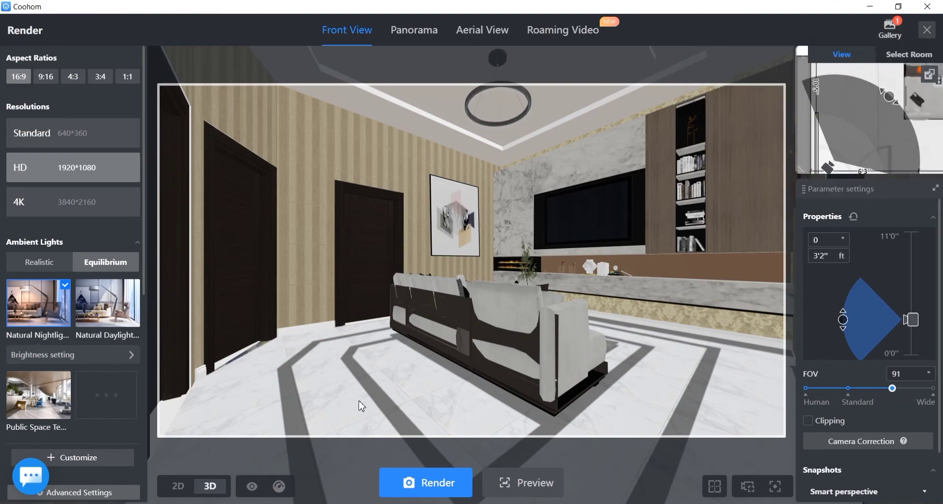
drag(362, 405, 322, 402)
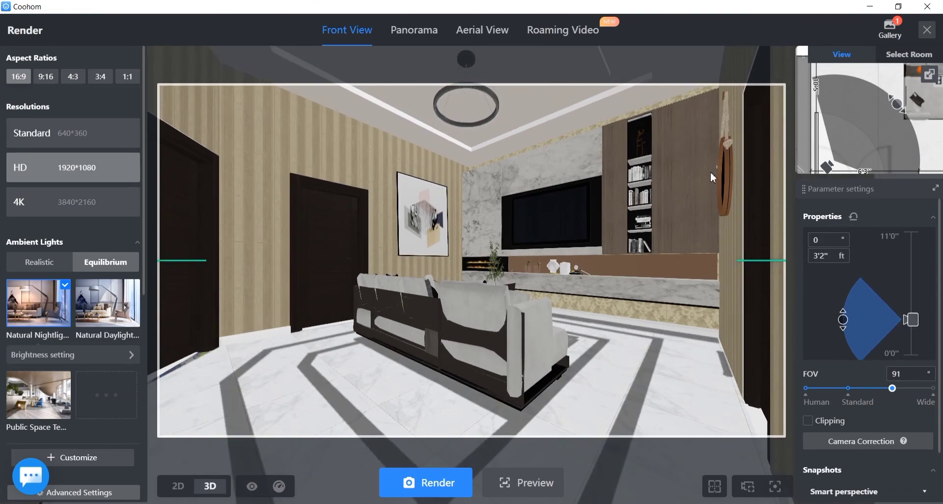
Step: Open the render gallery, view the three finished bedroom renders, and return to the render setup
click(888, 31)
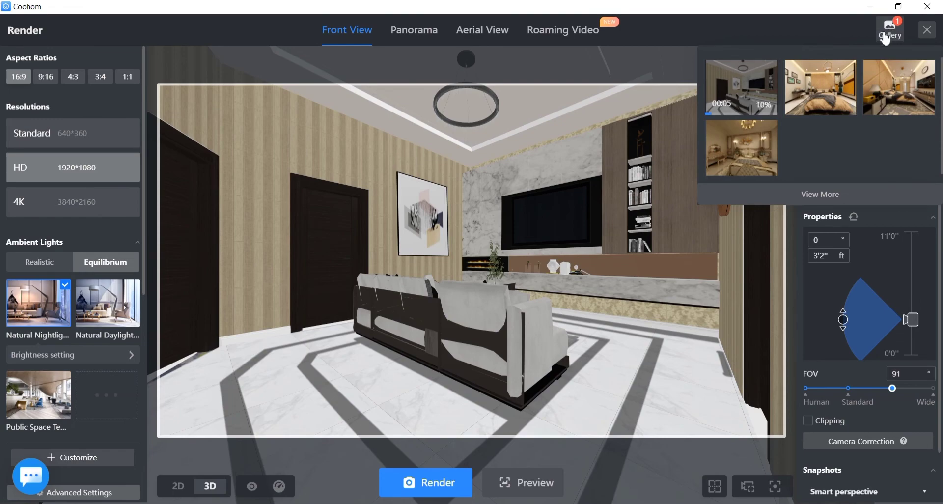
click(886, 39)
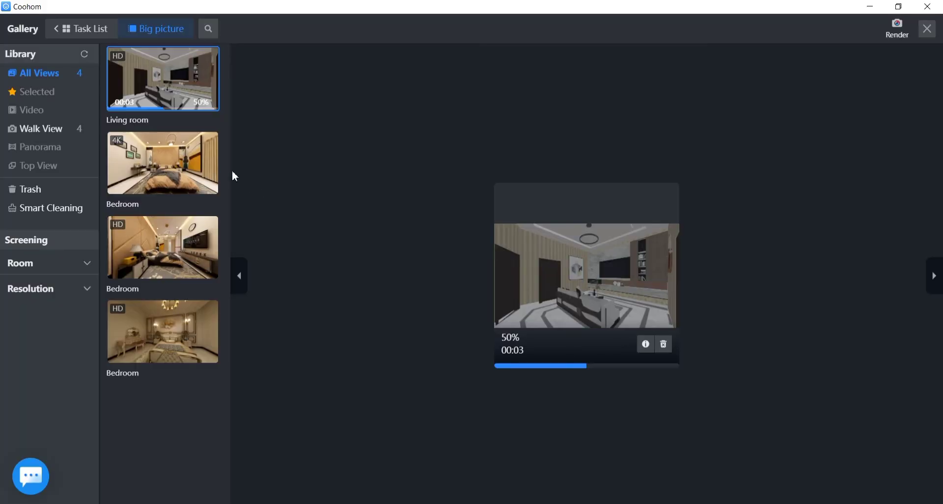
click(187, 176)
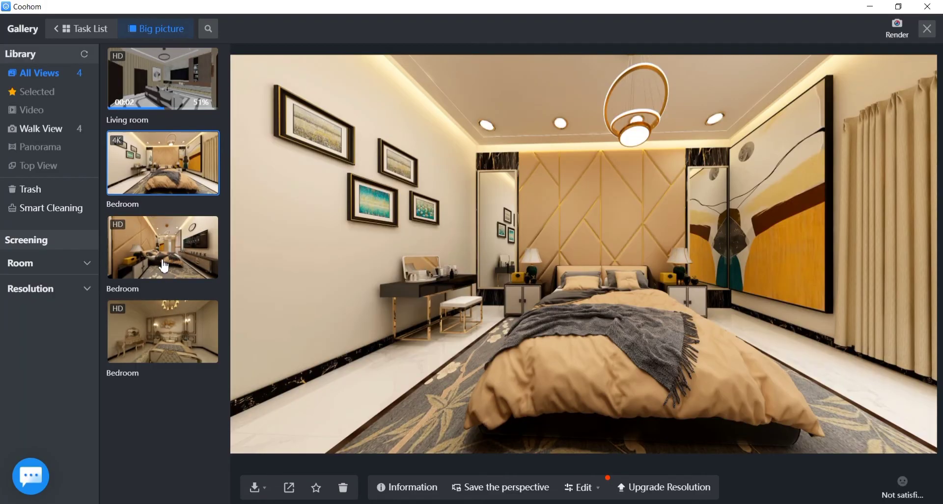
click(162, 338)
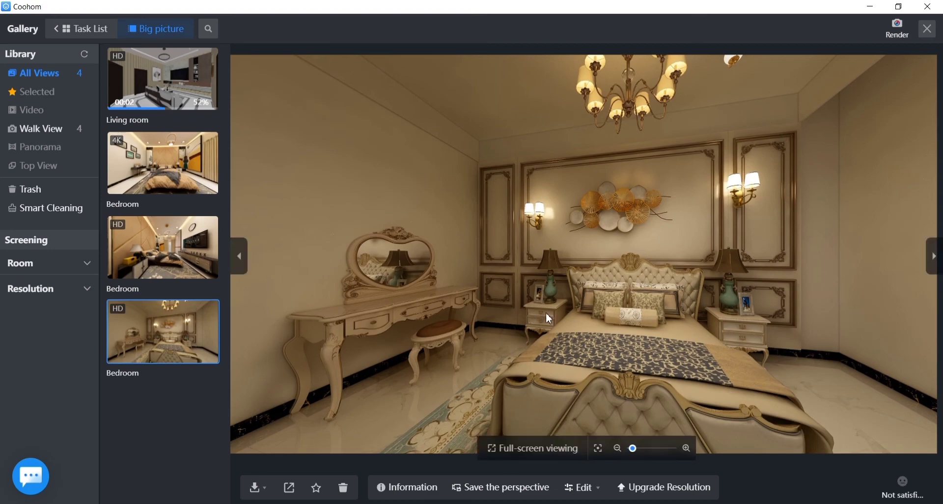
click(184, 244)
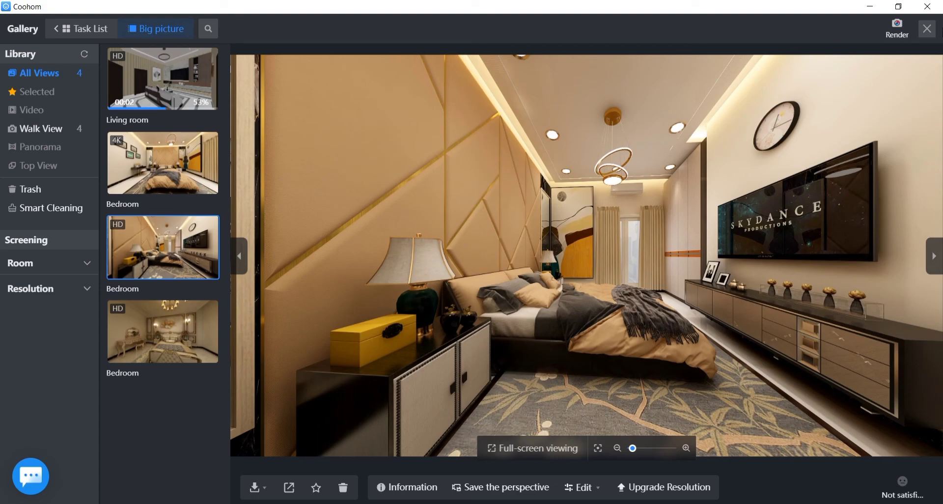
click(927, 30)
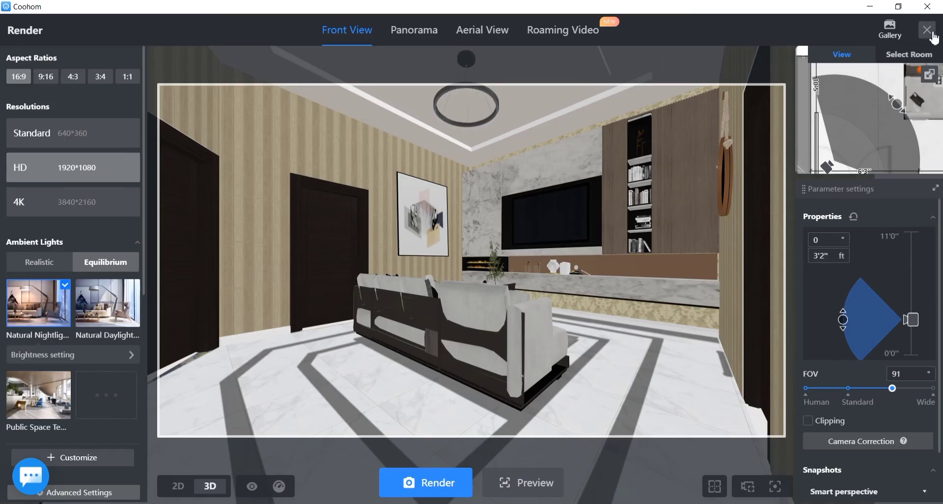
Step: Open the living room's front-view render in the gallery and examine its furniture, TV wall and ceiling at different zoom levels
click(889, 29)
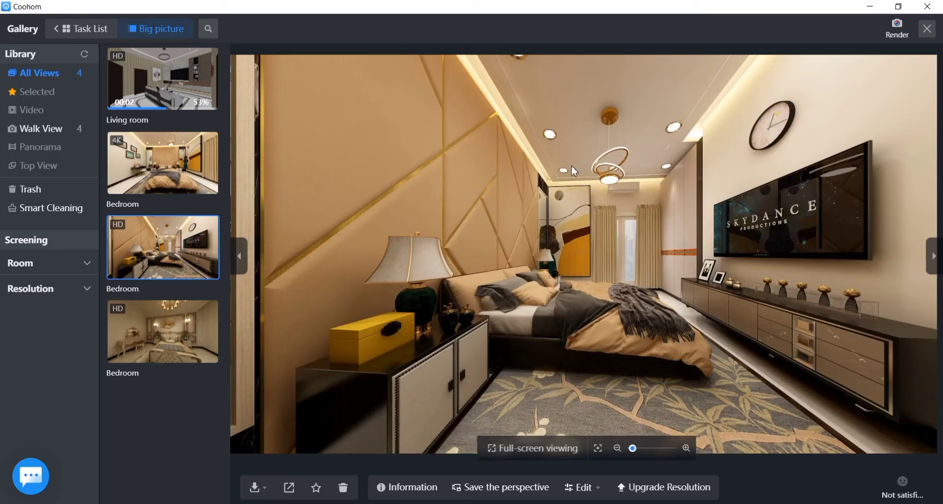
click(144, 85)
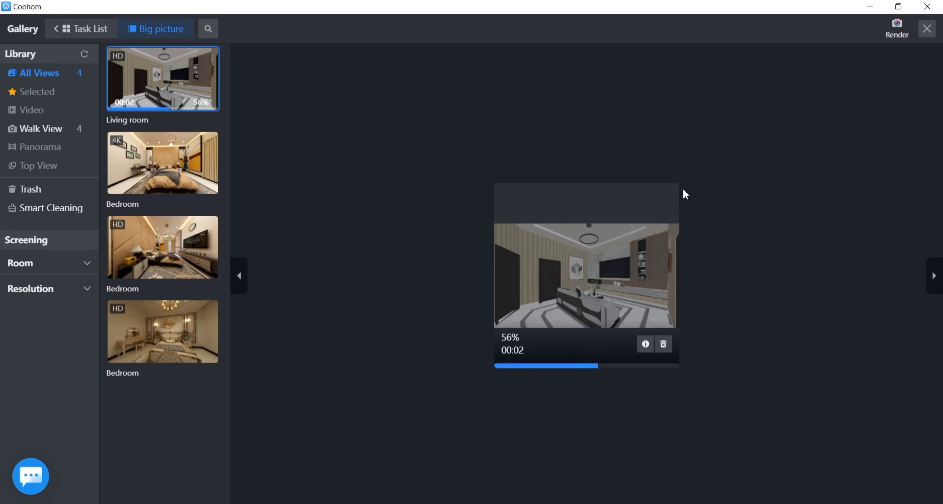
click(927, 30)
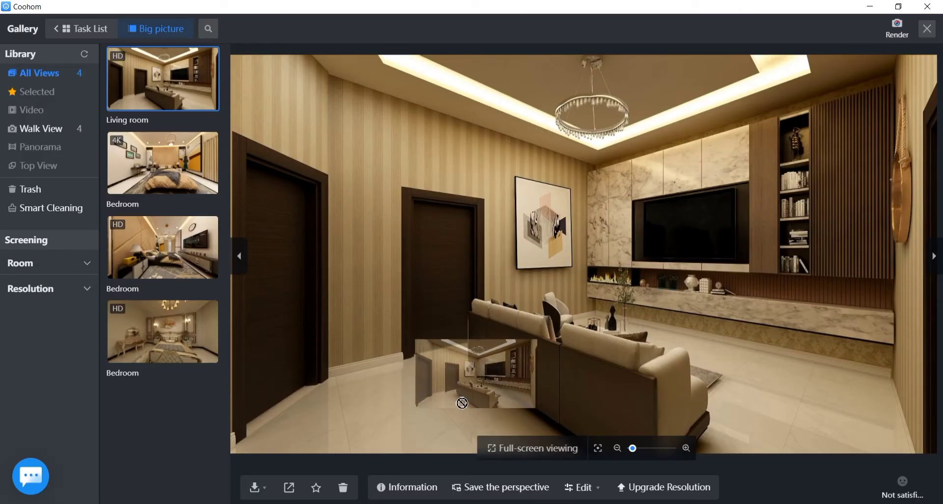
scroll(629, 316, up, 3)
scroll(629, 315, down, 1)
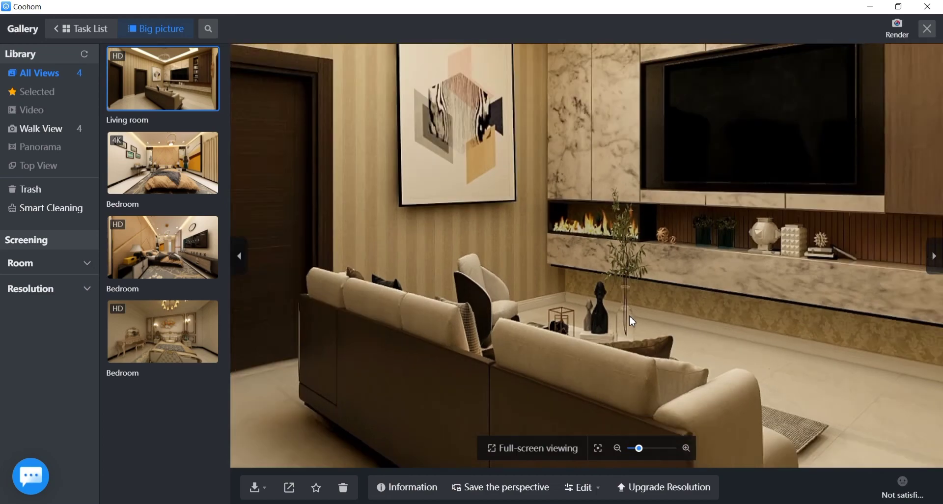
scroll(629, 315, down, 4)
scroll(729, 300, up, 2)
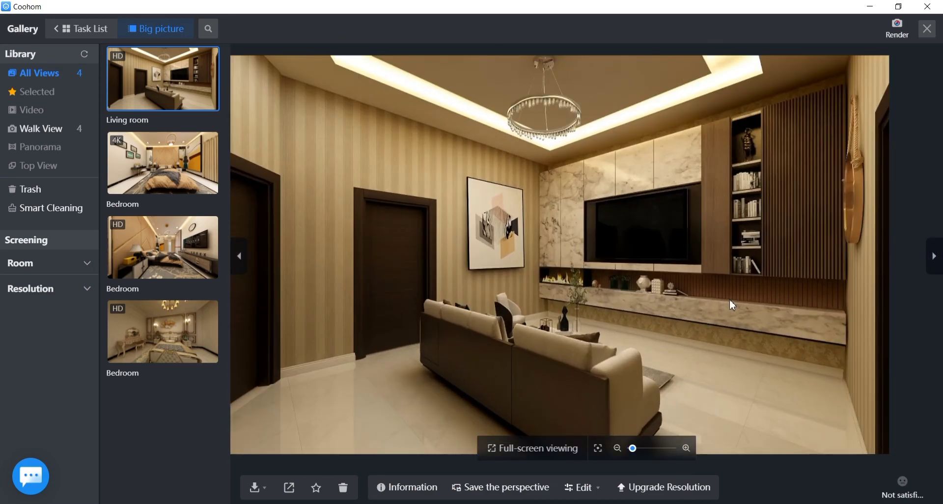
scroll(729, 299, up, 2)
scroll(729, 297, down, 1)
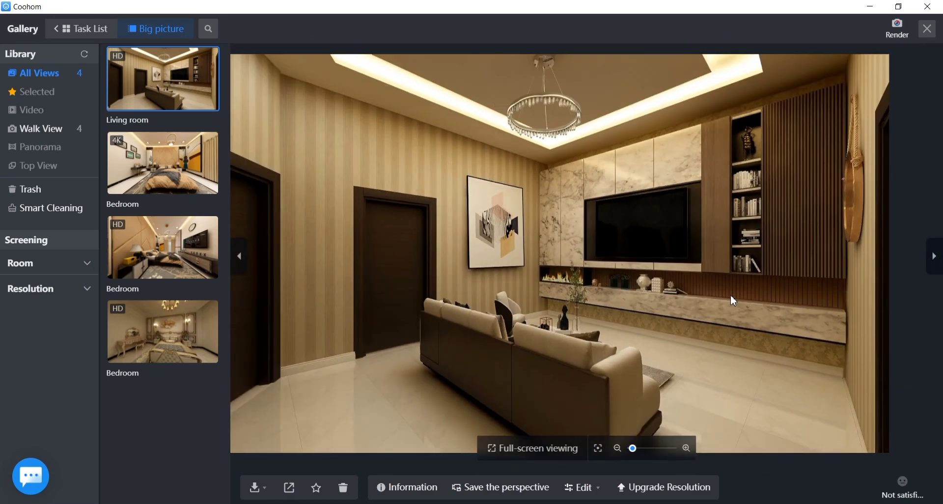
scroll(733, 297, down, 2)
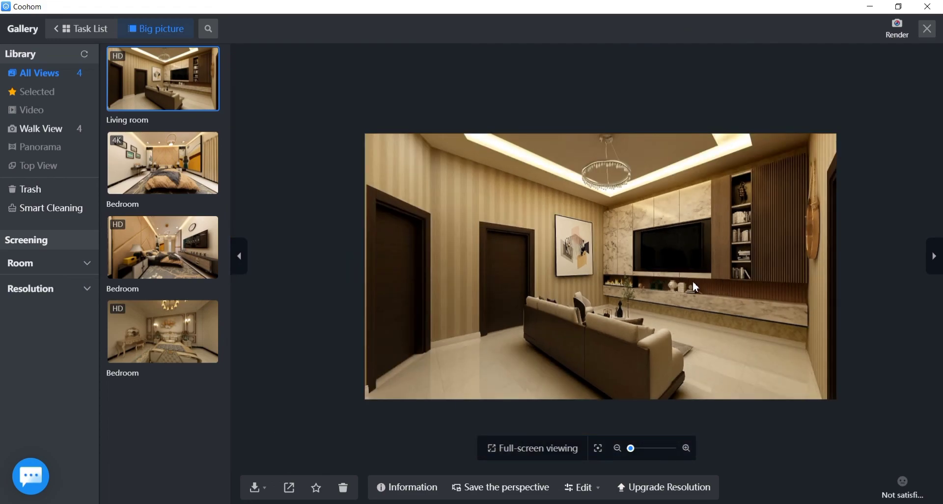
Step: Return to the render setup and open the first finished living room panorama from the gallery
click(896, 28)
mouse_move(890, 30)
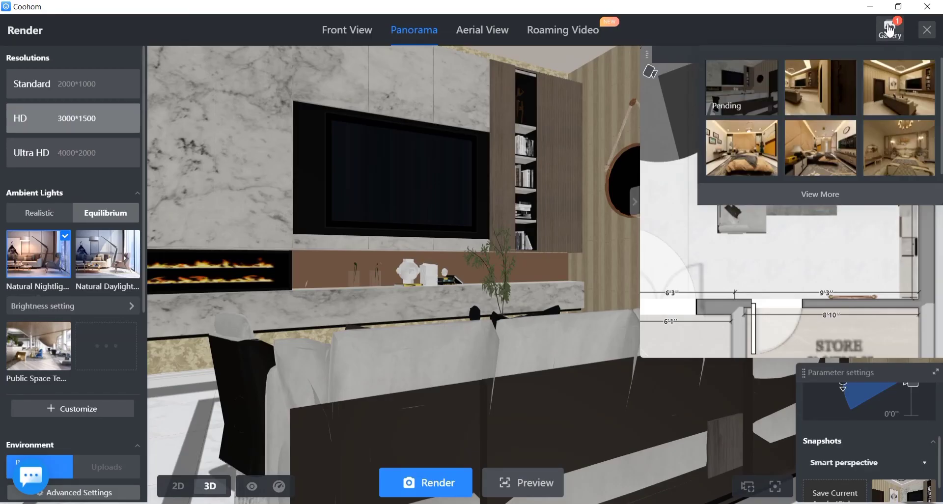
click(799, 98)
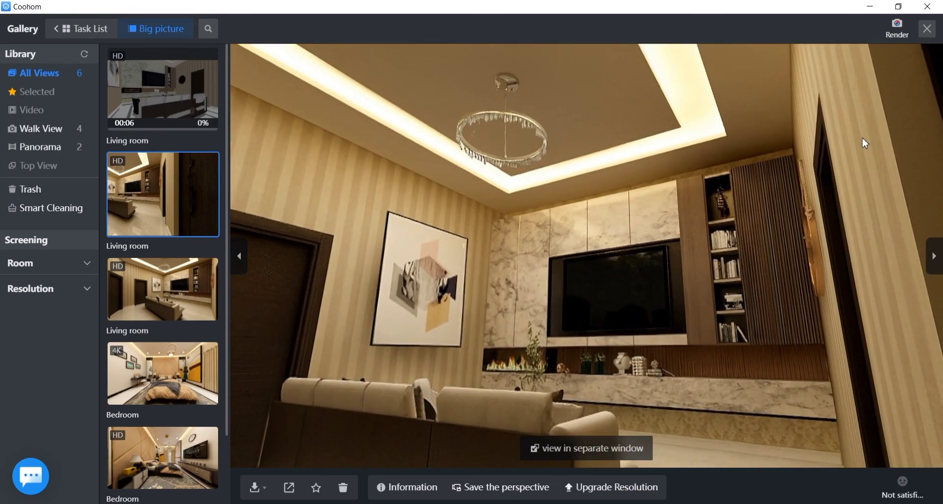
Step: Go back to the panorama render setup, reopen the gallery, and open the newest finished HD living room panorama
click(927, 29)
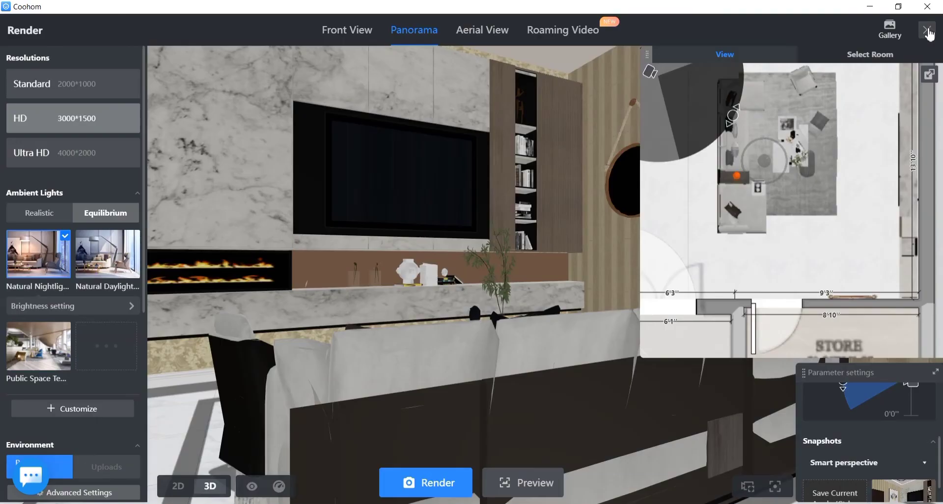
click(889, 29)
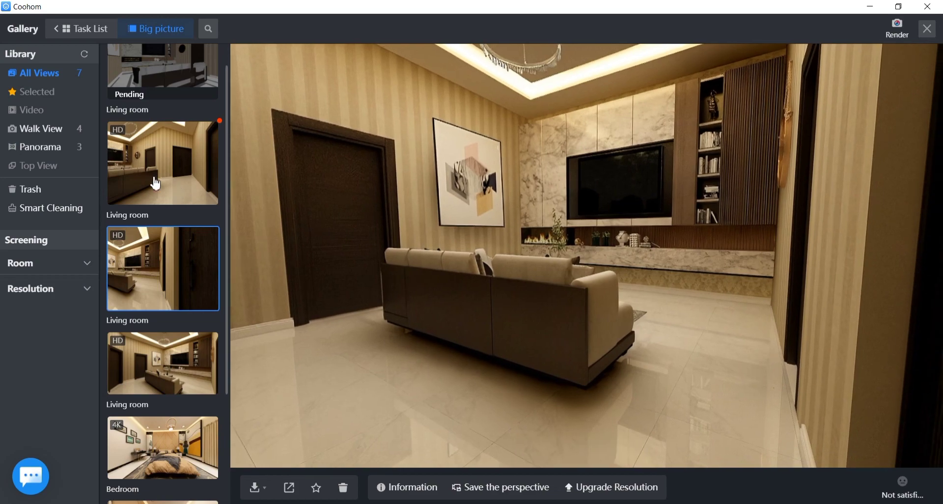
click(181, 175)
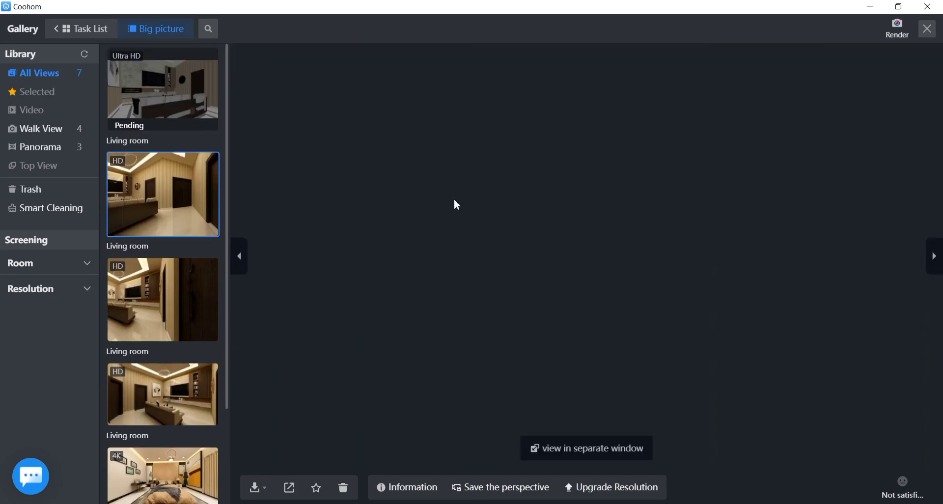